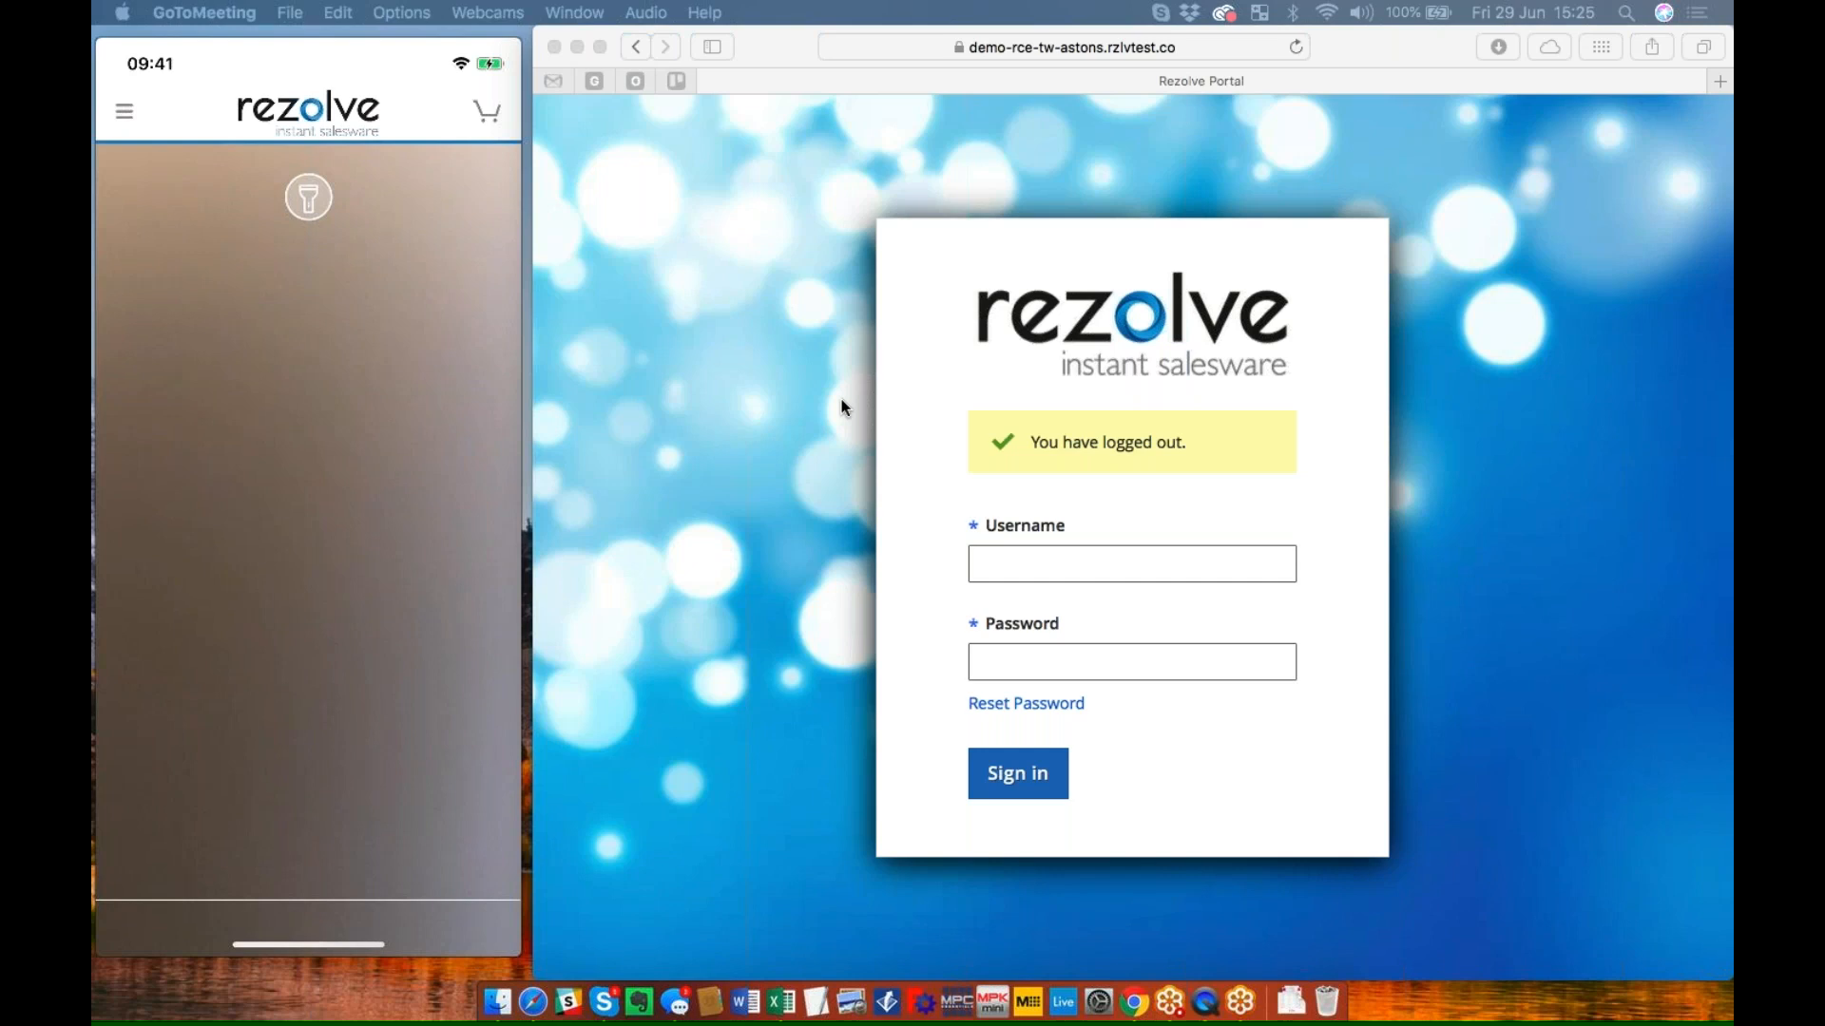
Step: Sign in to the Rezolve Portal with the saved merchant username and password
left_click(1188, 561)
left_click(1274, 563)
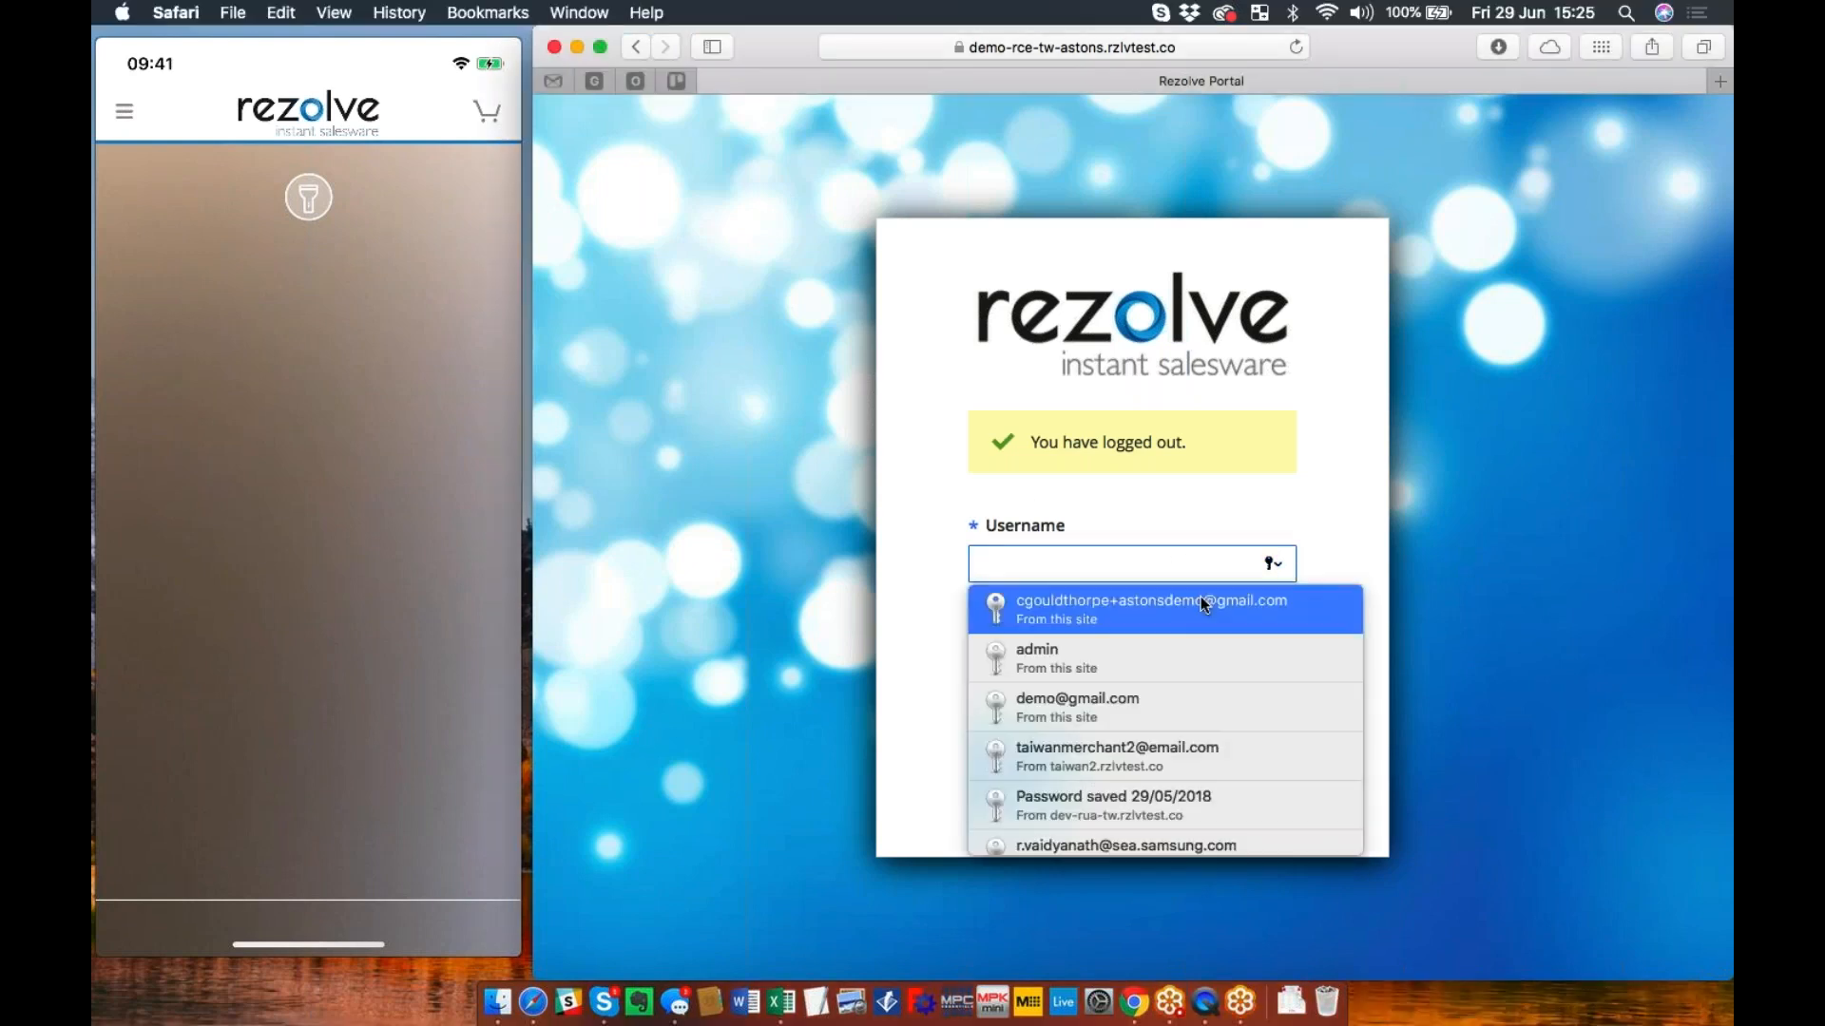
left_click(1200, 596)
key("Return")
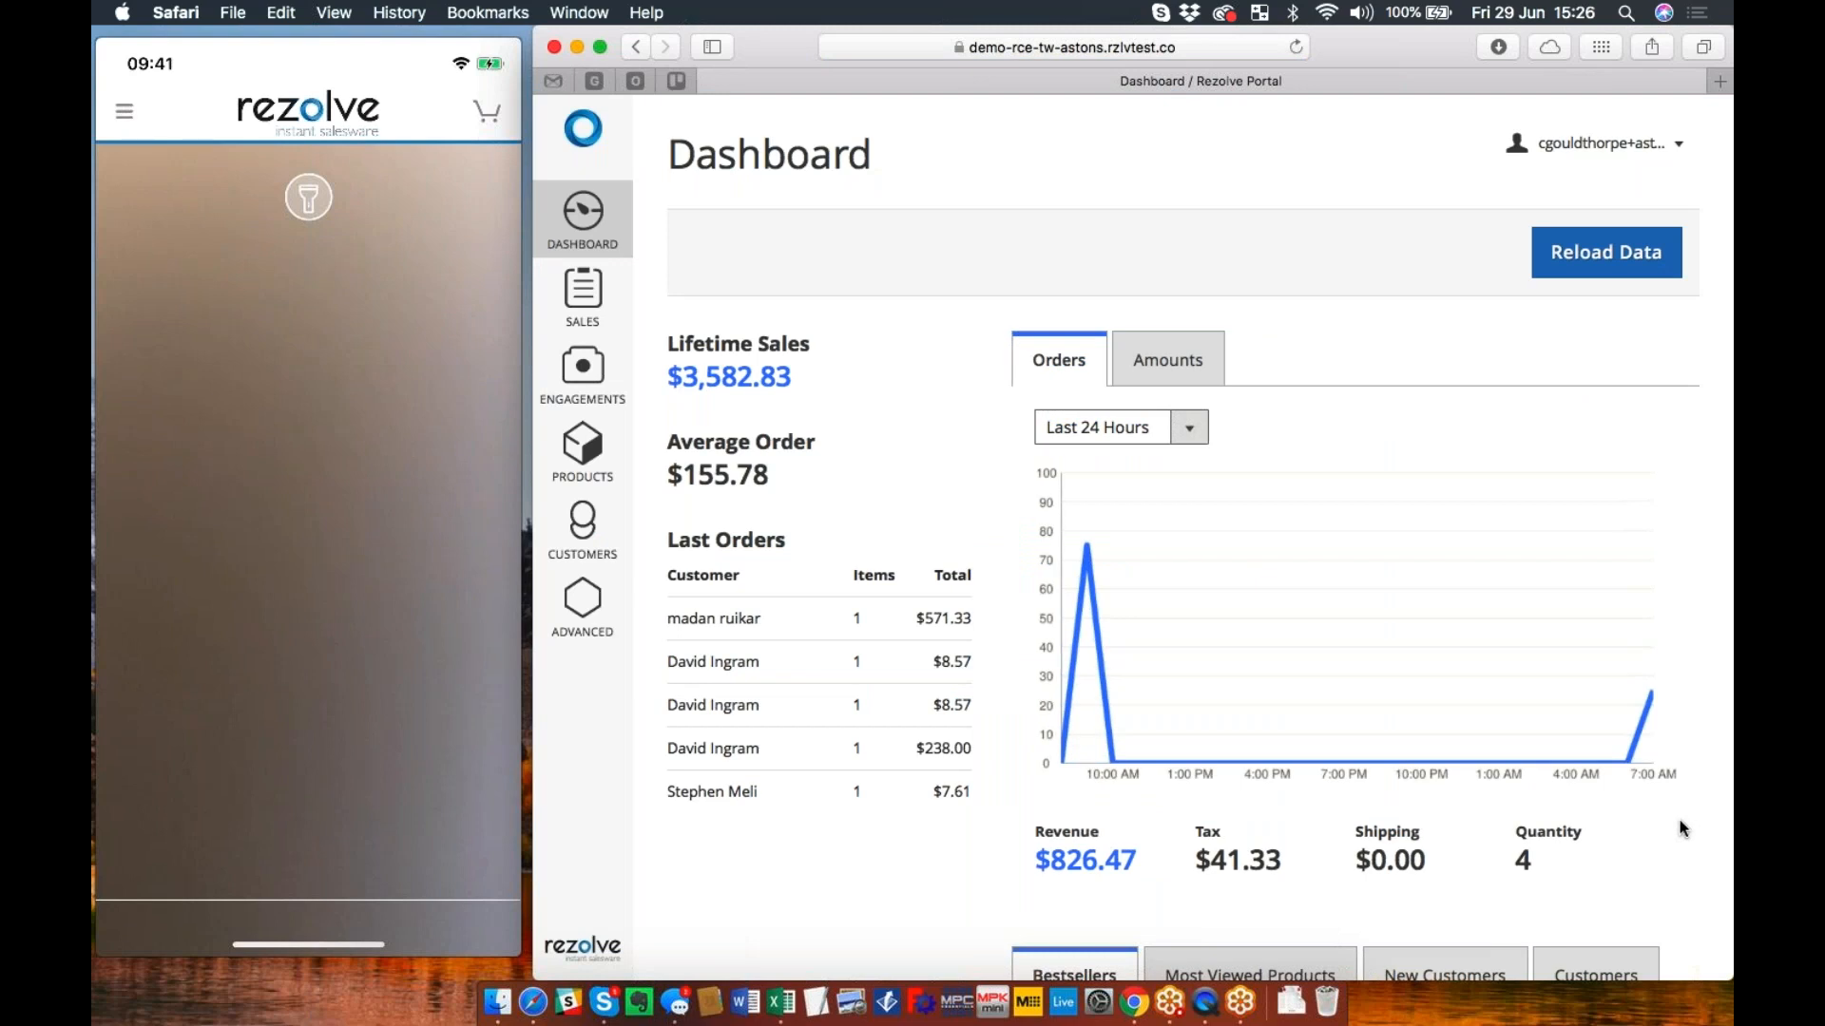
Step: Open the Shoppable Ads list from the Engagements section
left_click(582, 372)
left_click(743, 226)
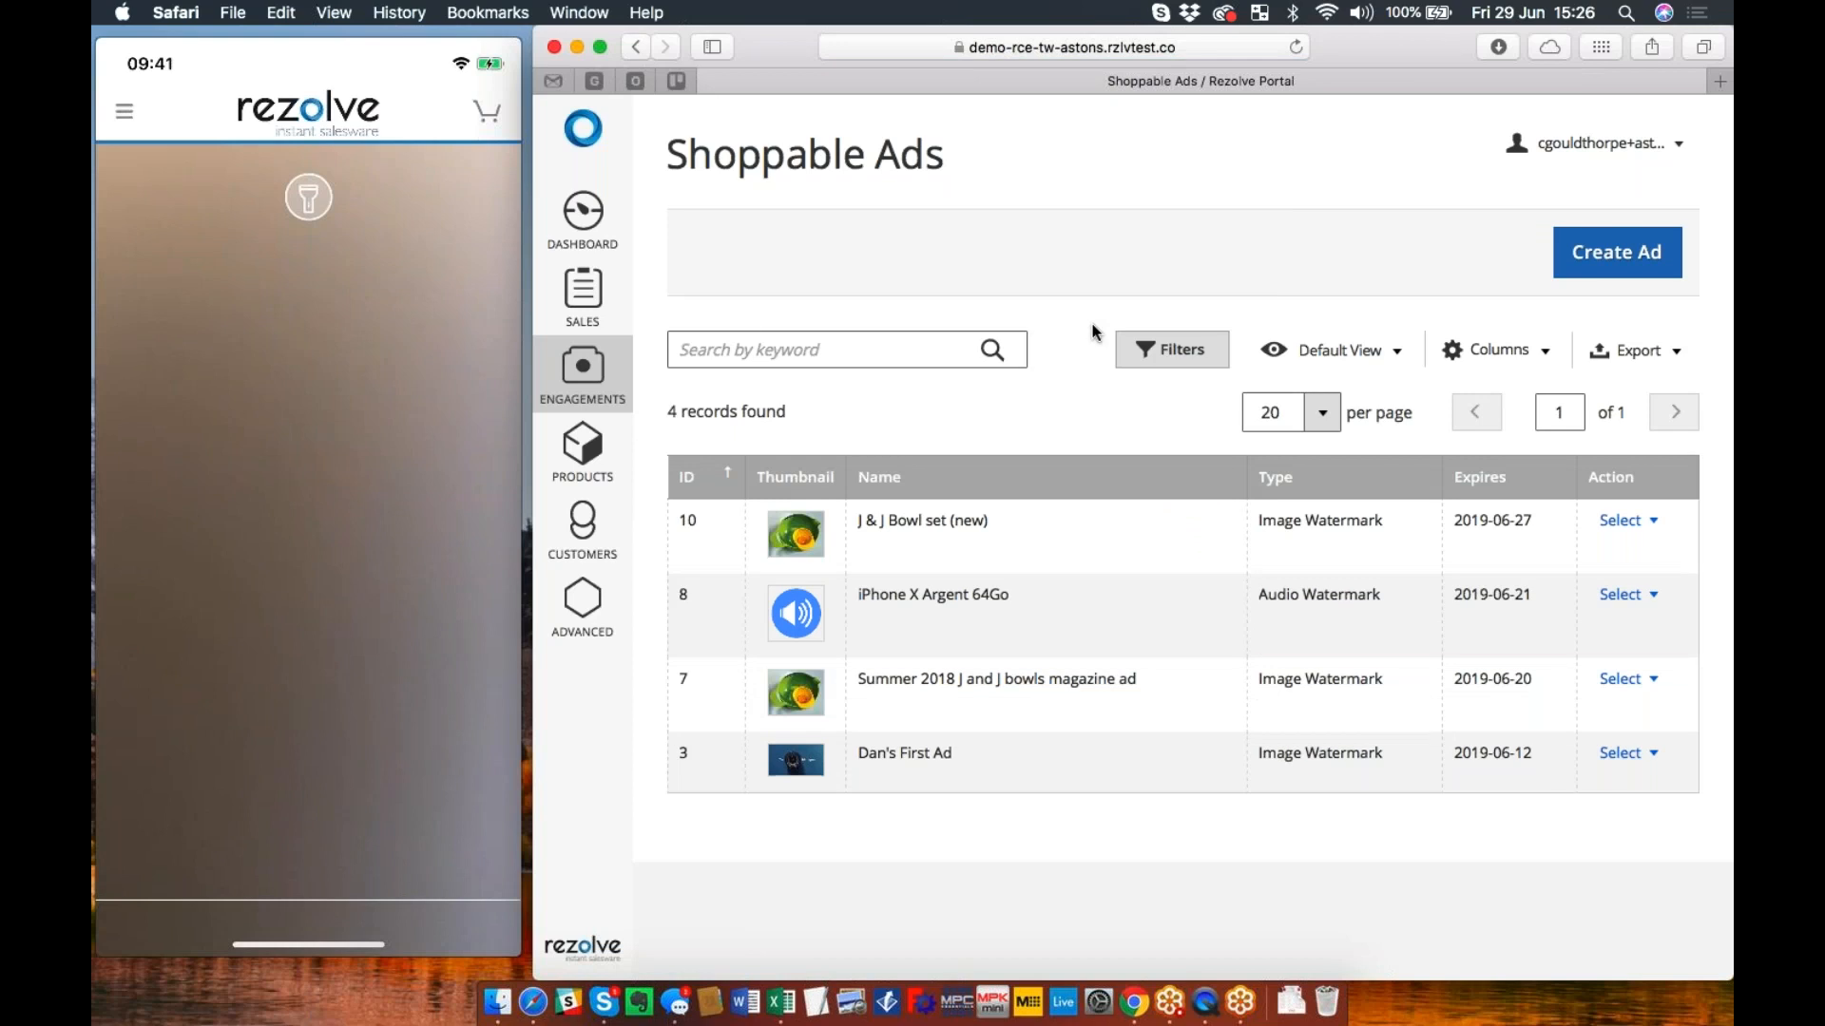
mouse_move(333, 527)
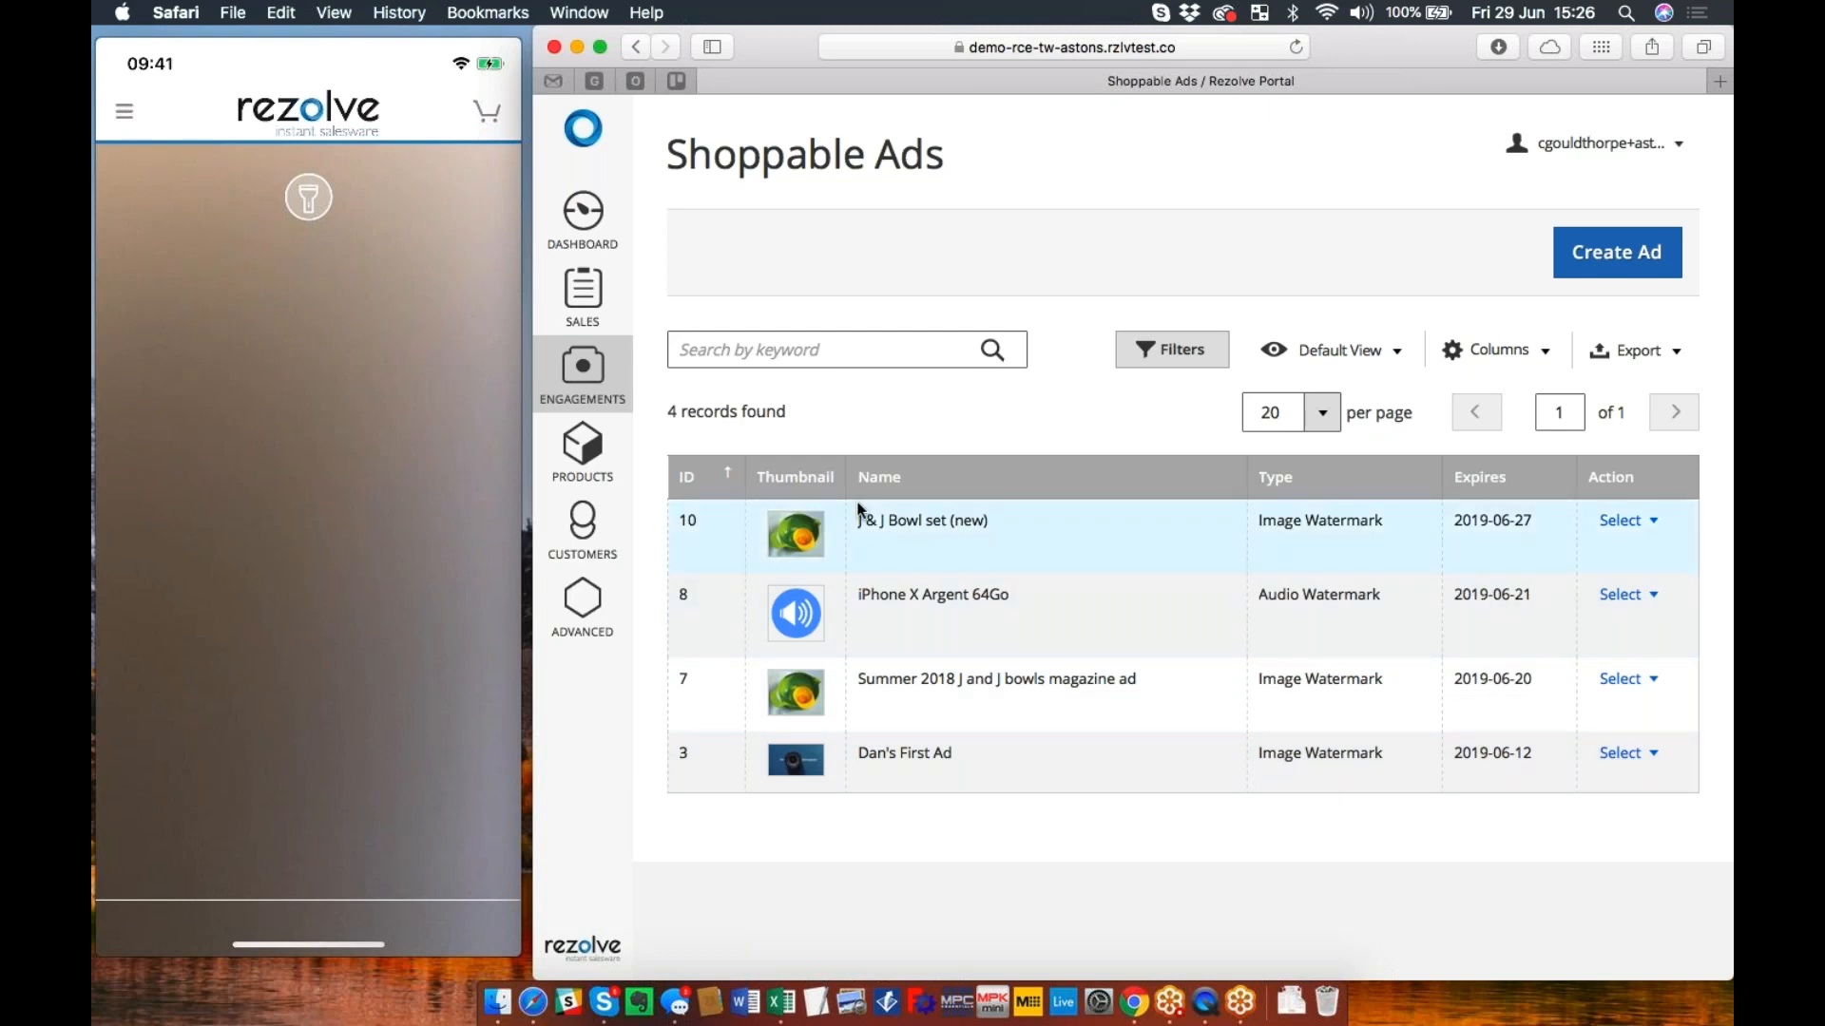
Step: Sort the shoppable ads by name, type and expiry date in turn, and return to ID order with the highest ID first
left_click(901, 480)
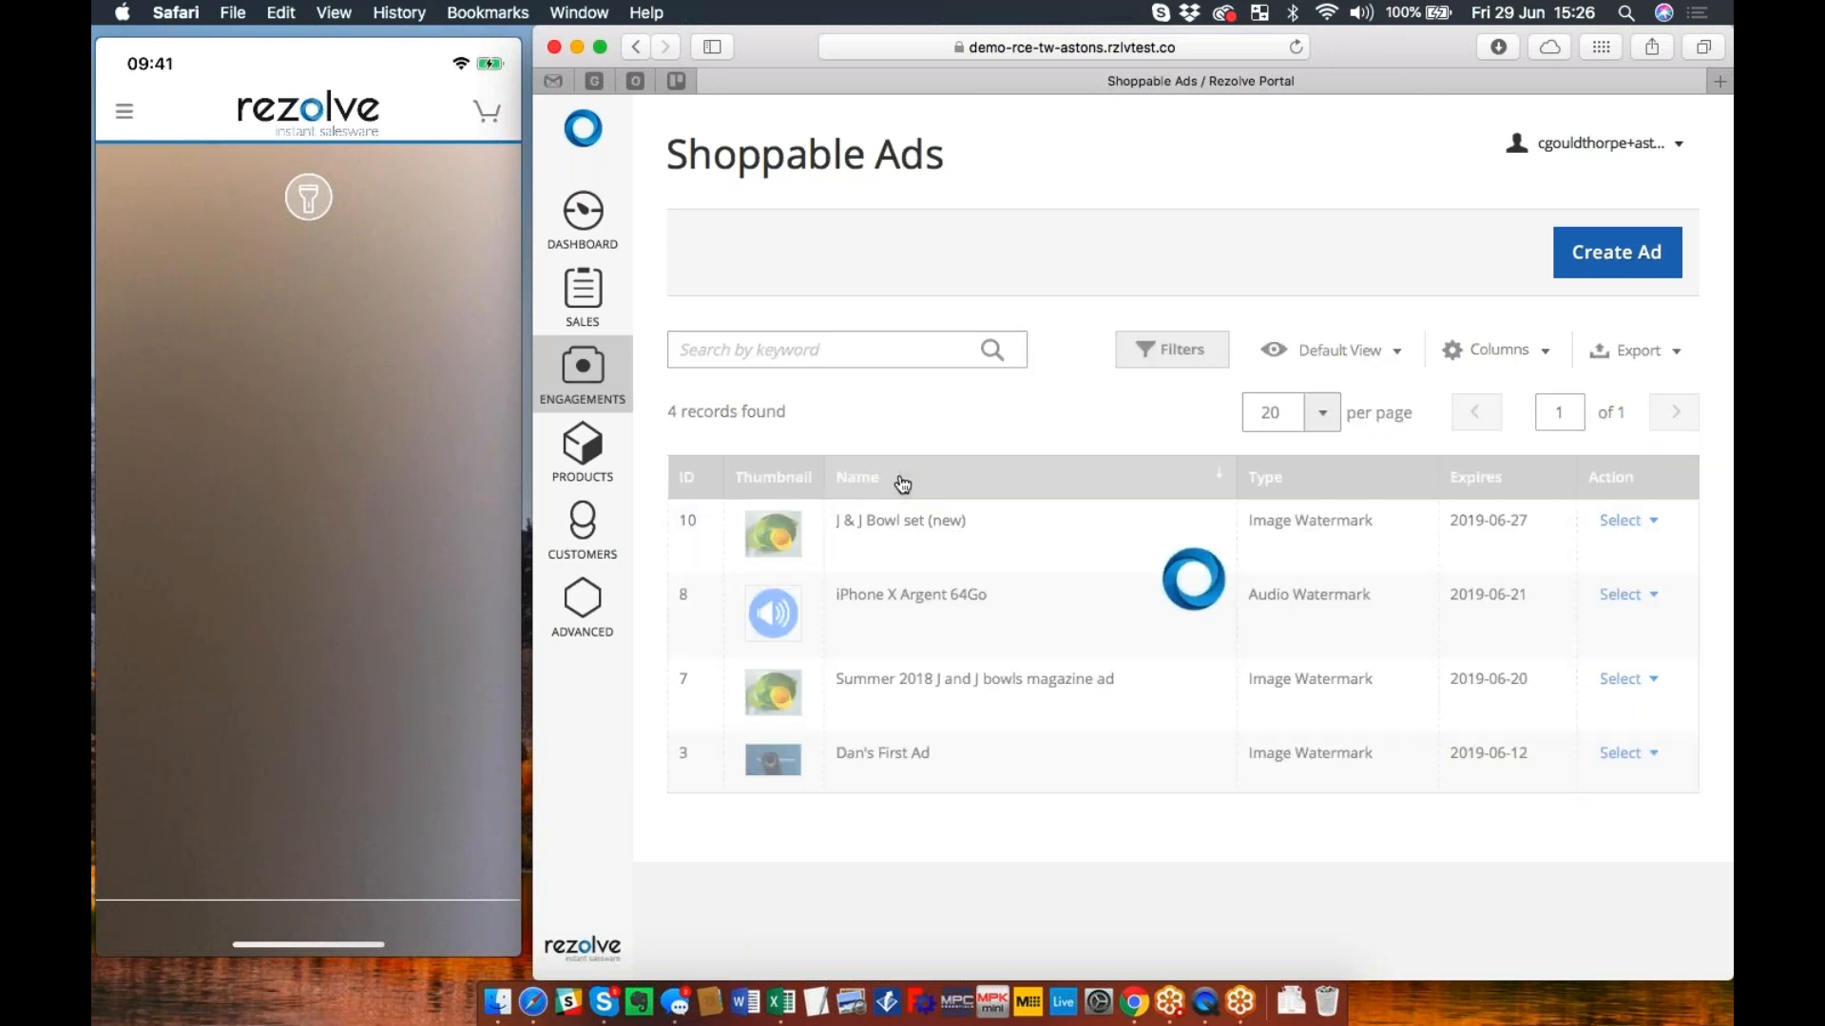
left_click(1279, 484)
left_click(1530, 483)
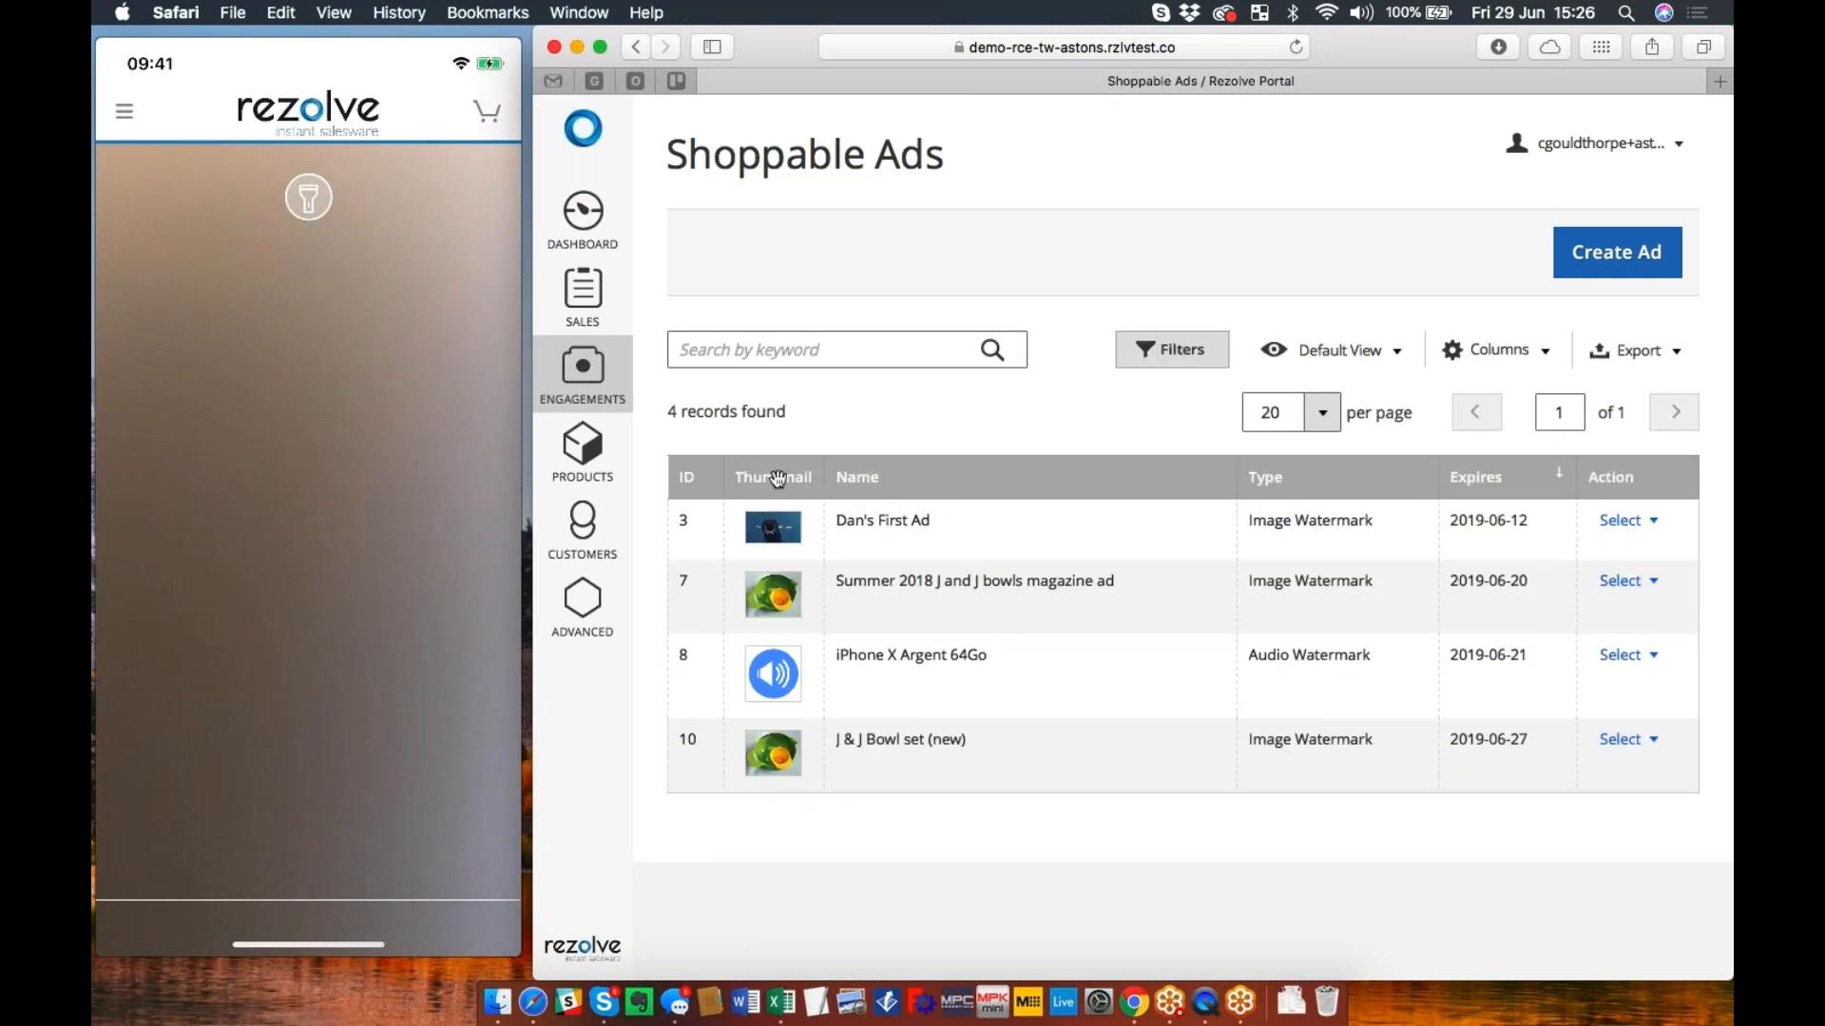
left_click(718, 480)
left_click(714, 494)
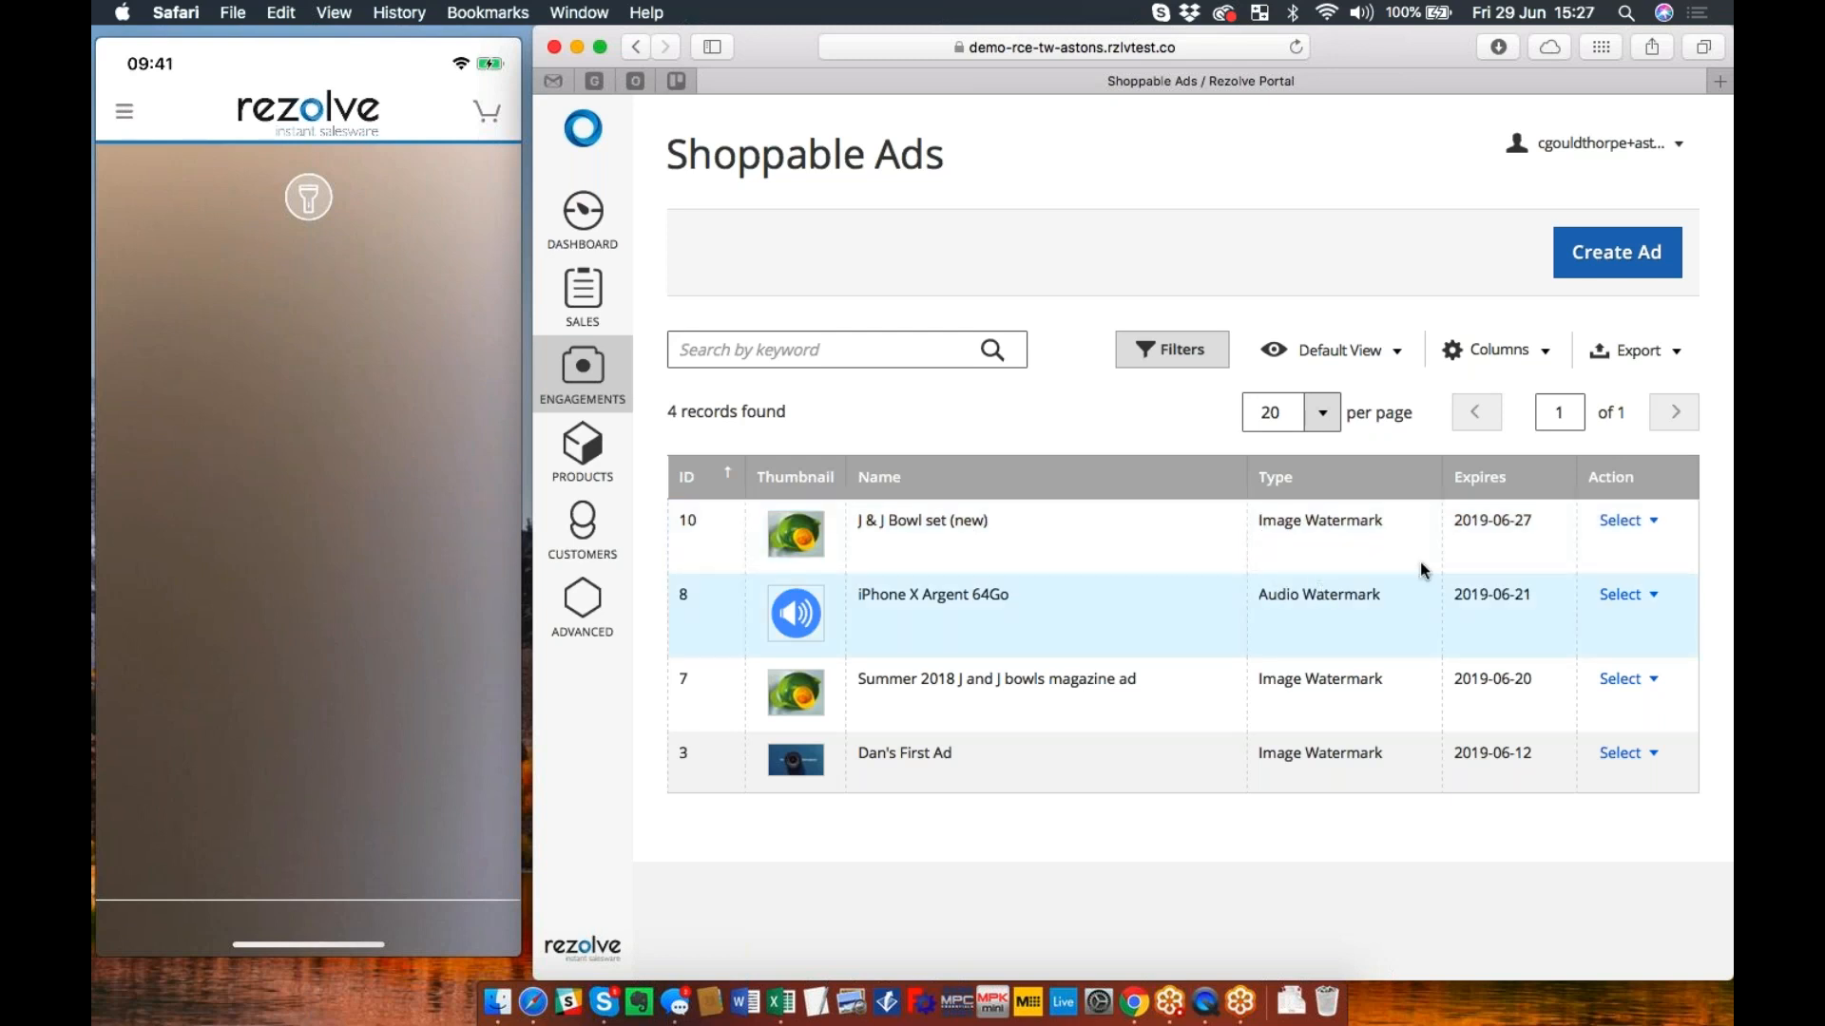
Step: Check the actions available for the "J & J Bowl set (new)" ad
left_click(1647, 532)
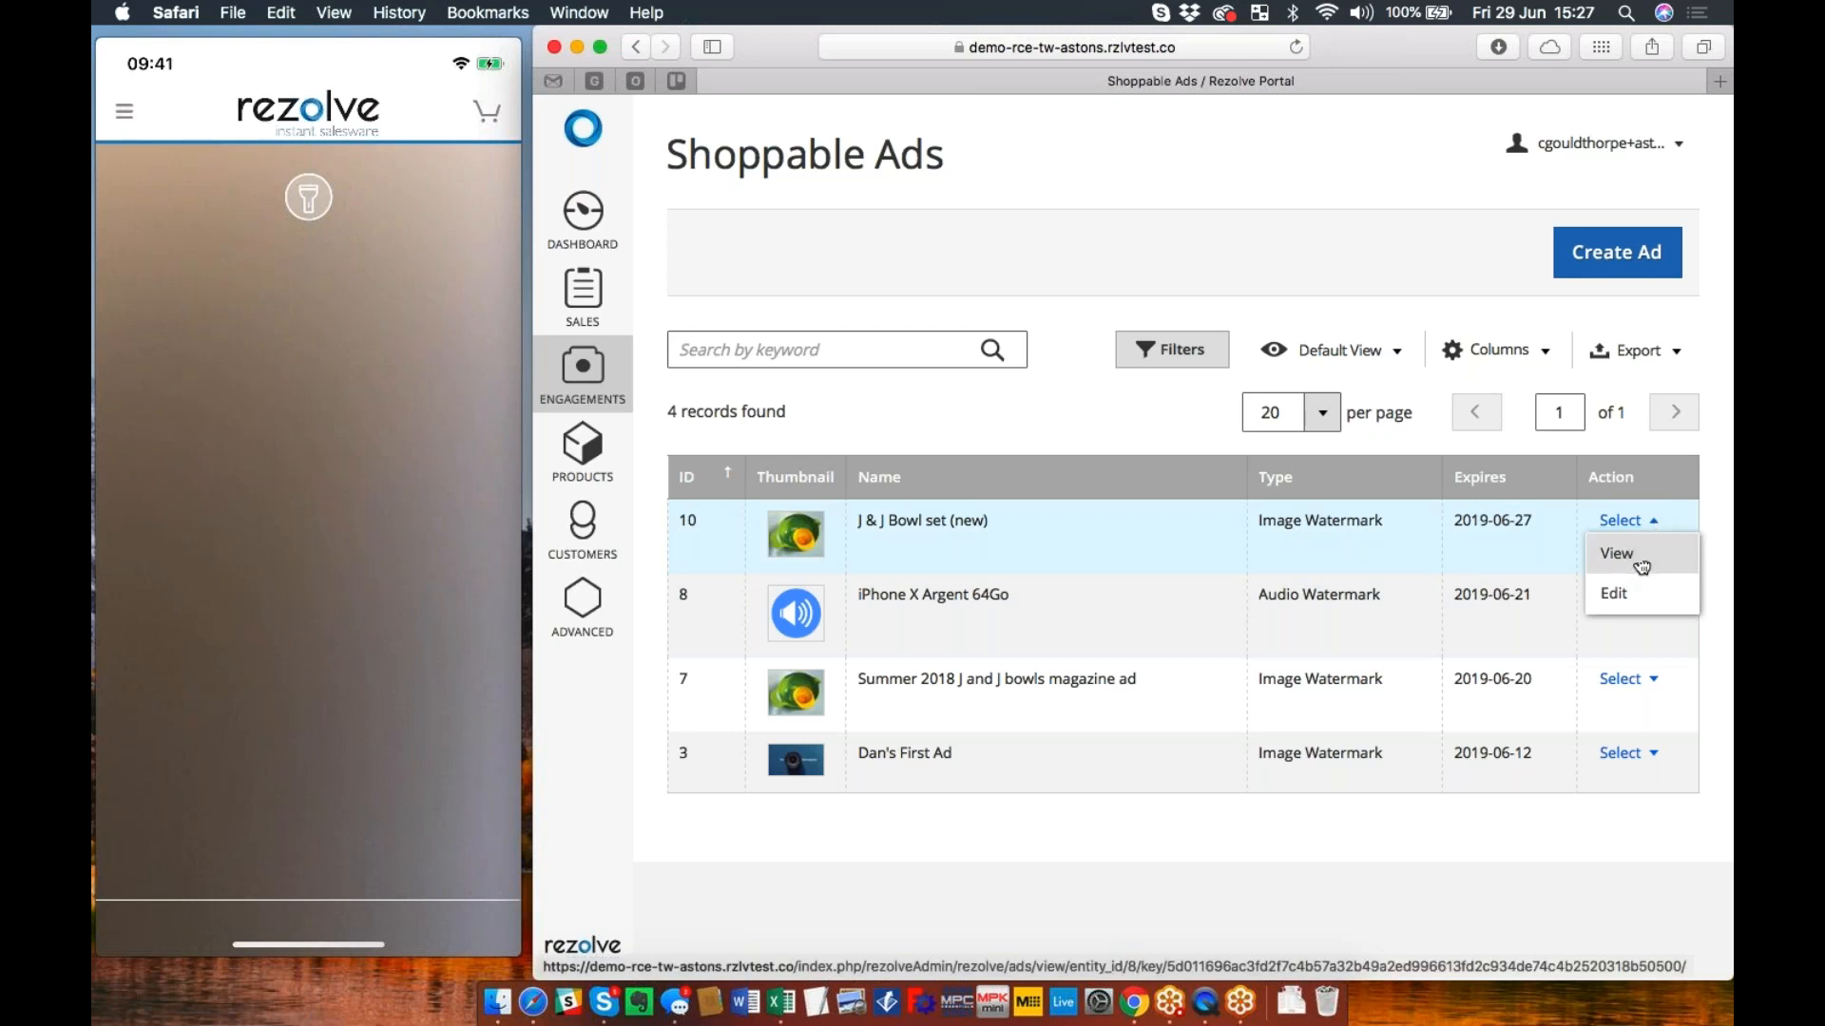
left_click(1717, 540)
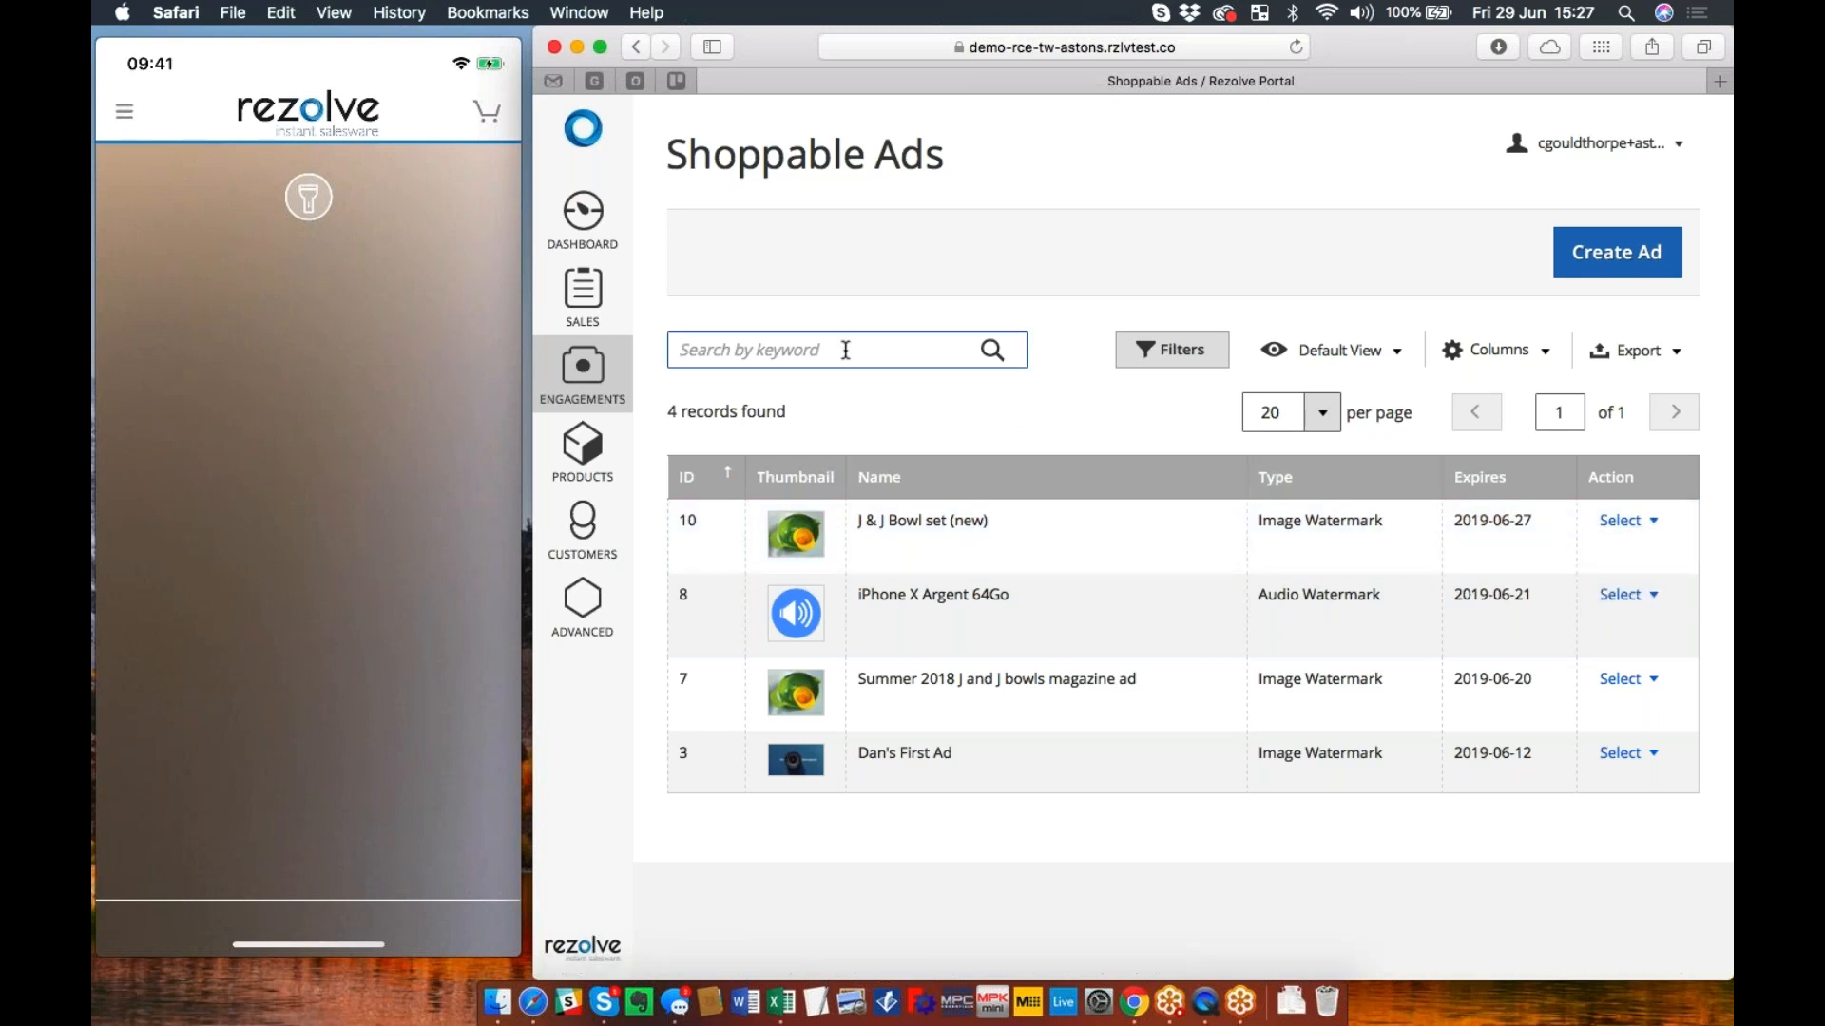
Step: Search the shoppable ads for "bowl" and filter them by the Image Watermark type
type("bowl")
left_click(994, 351)
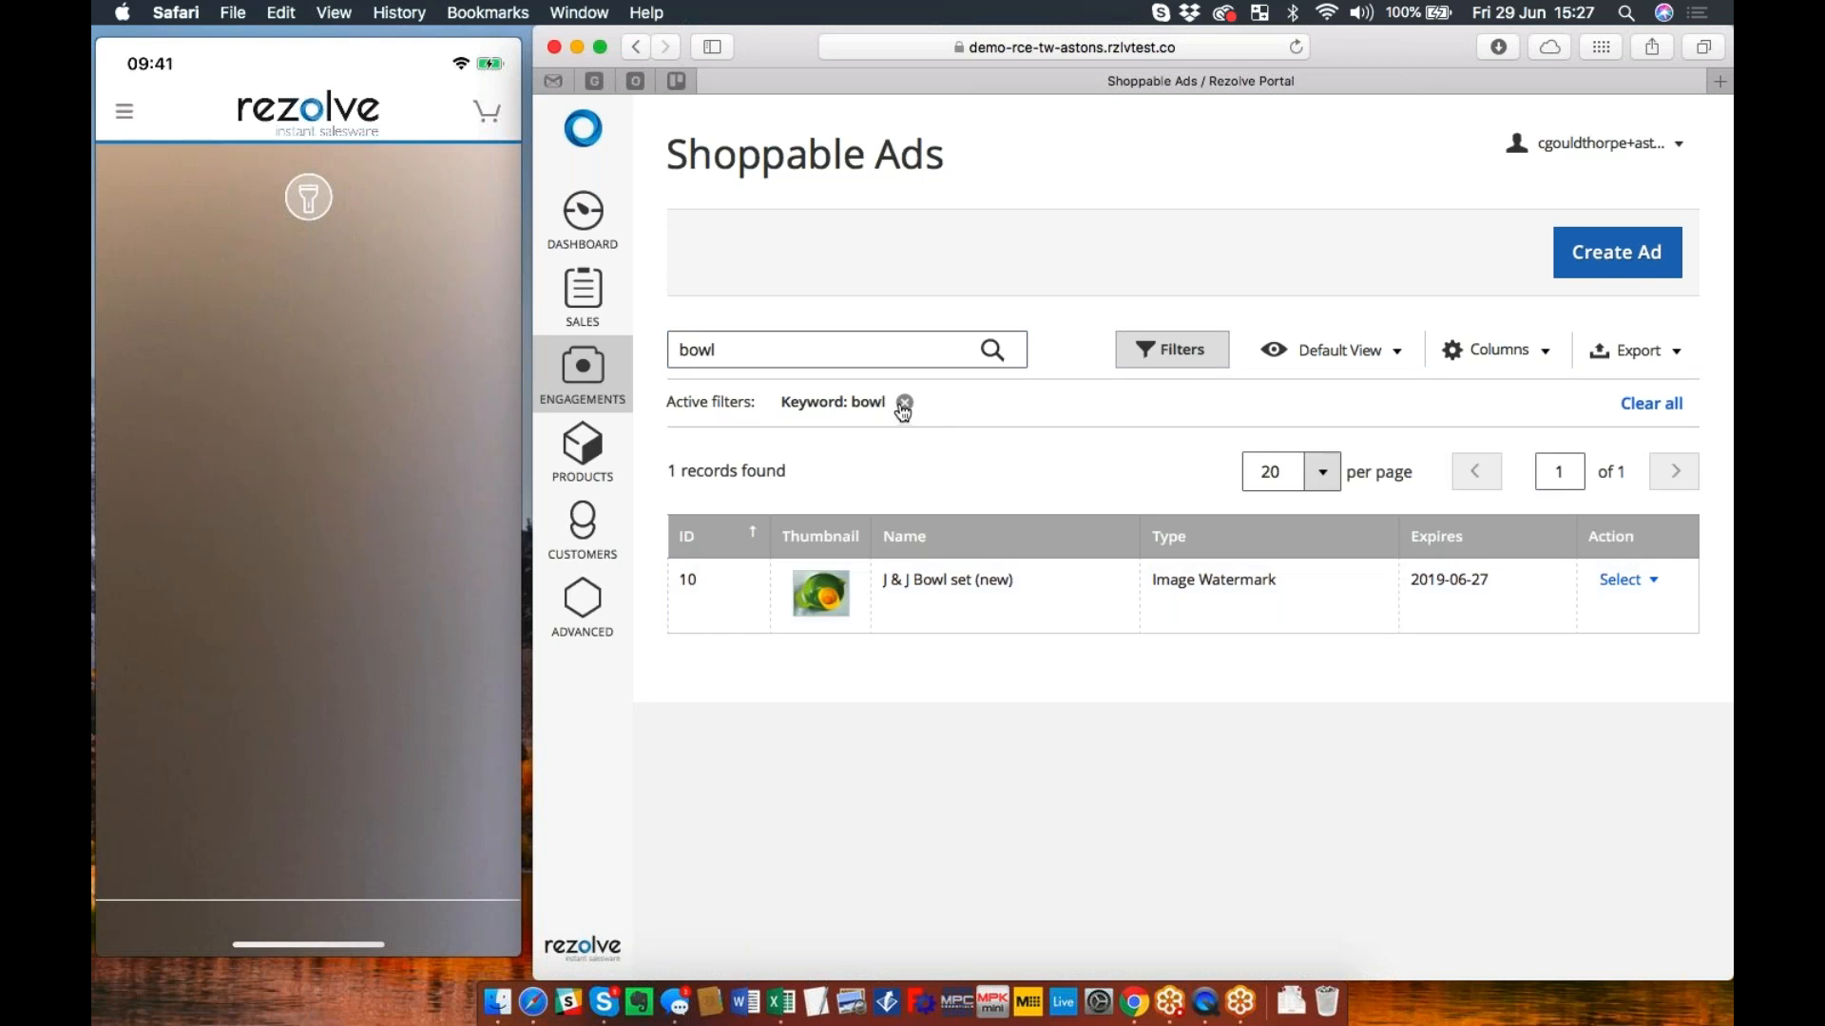
left_click(1173, 355)
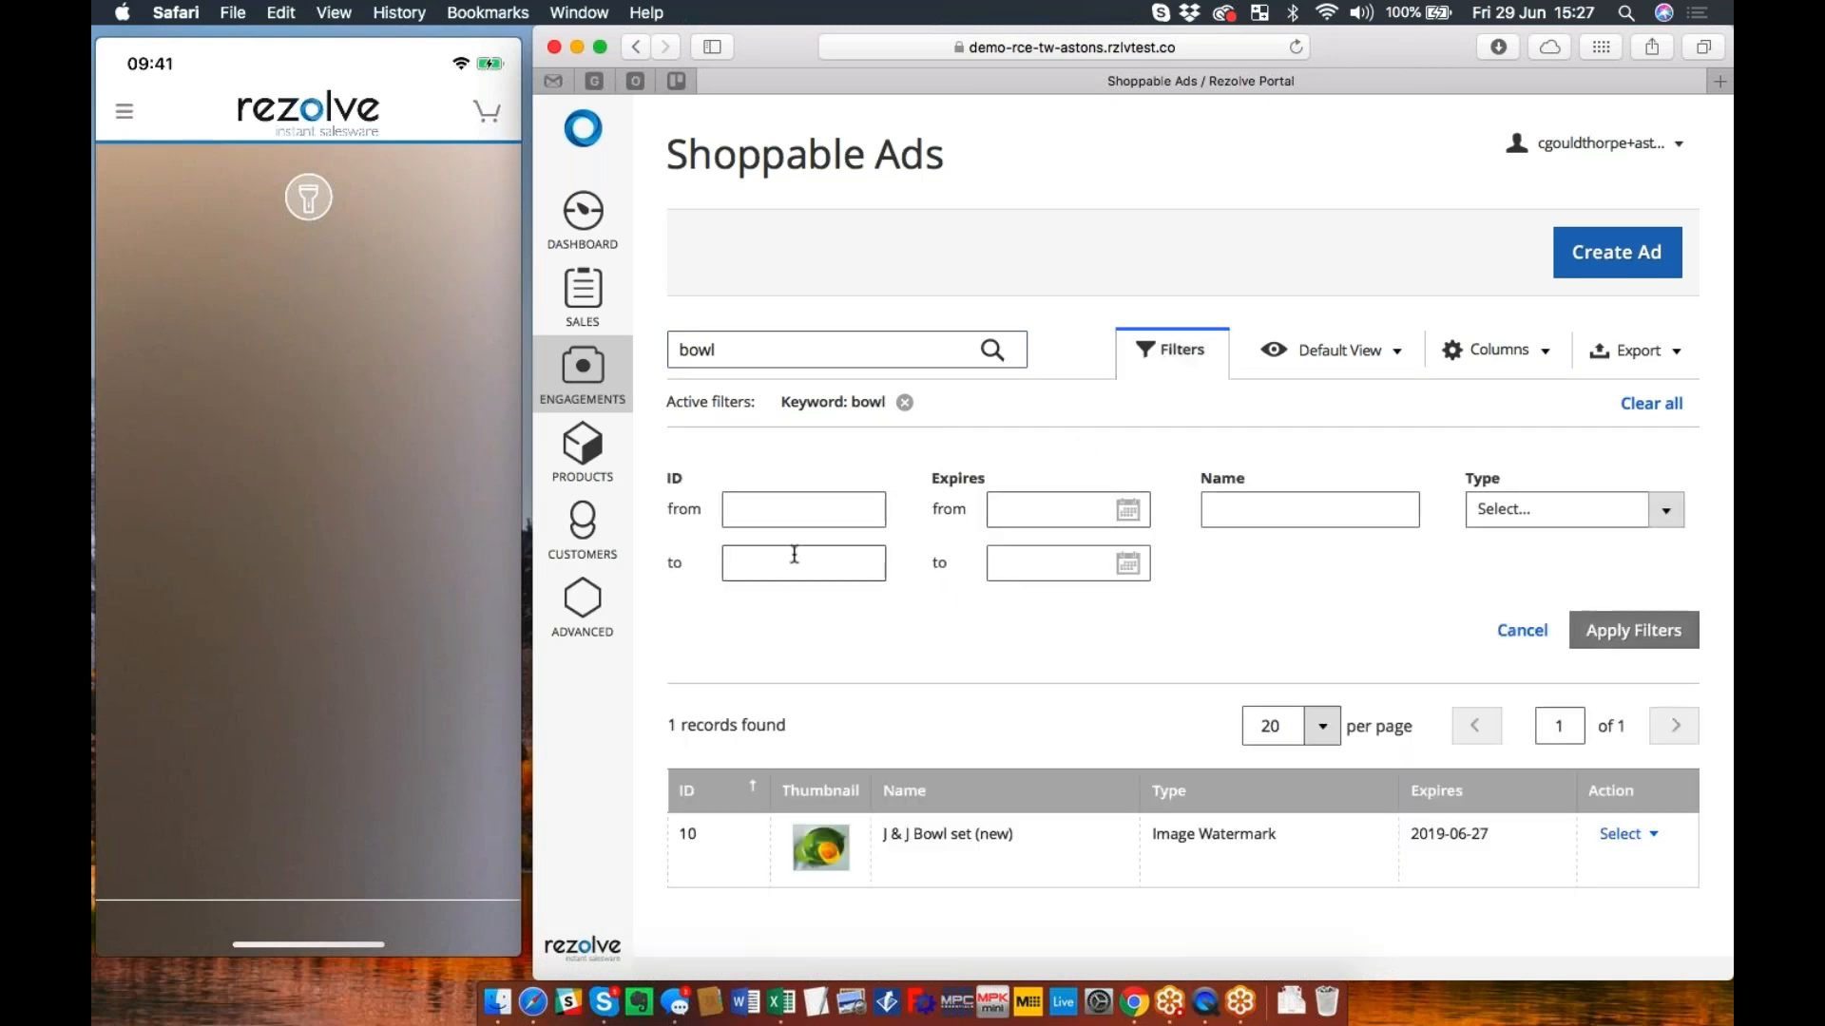
left_click(1664, 513)
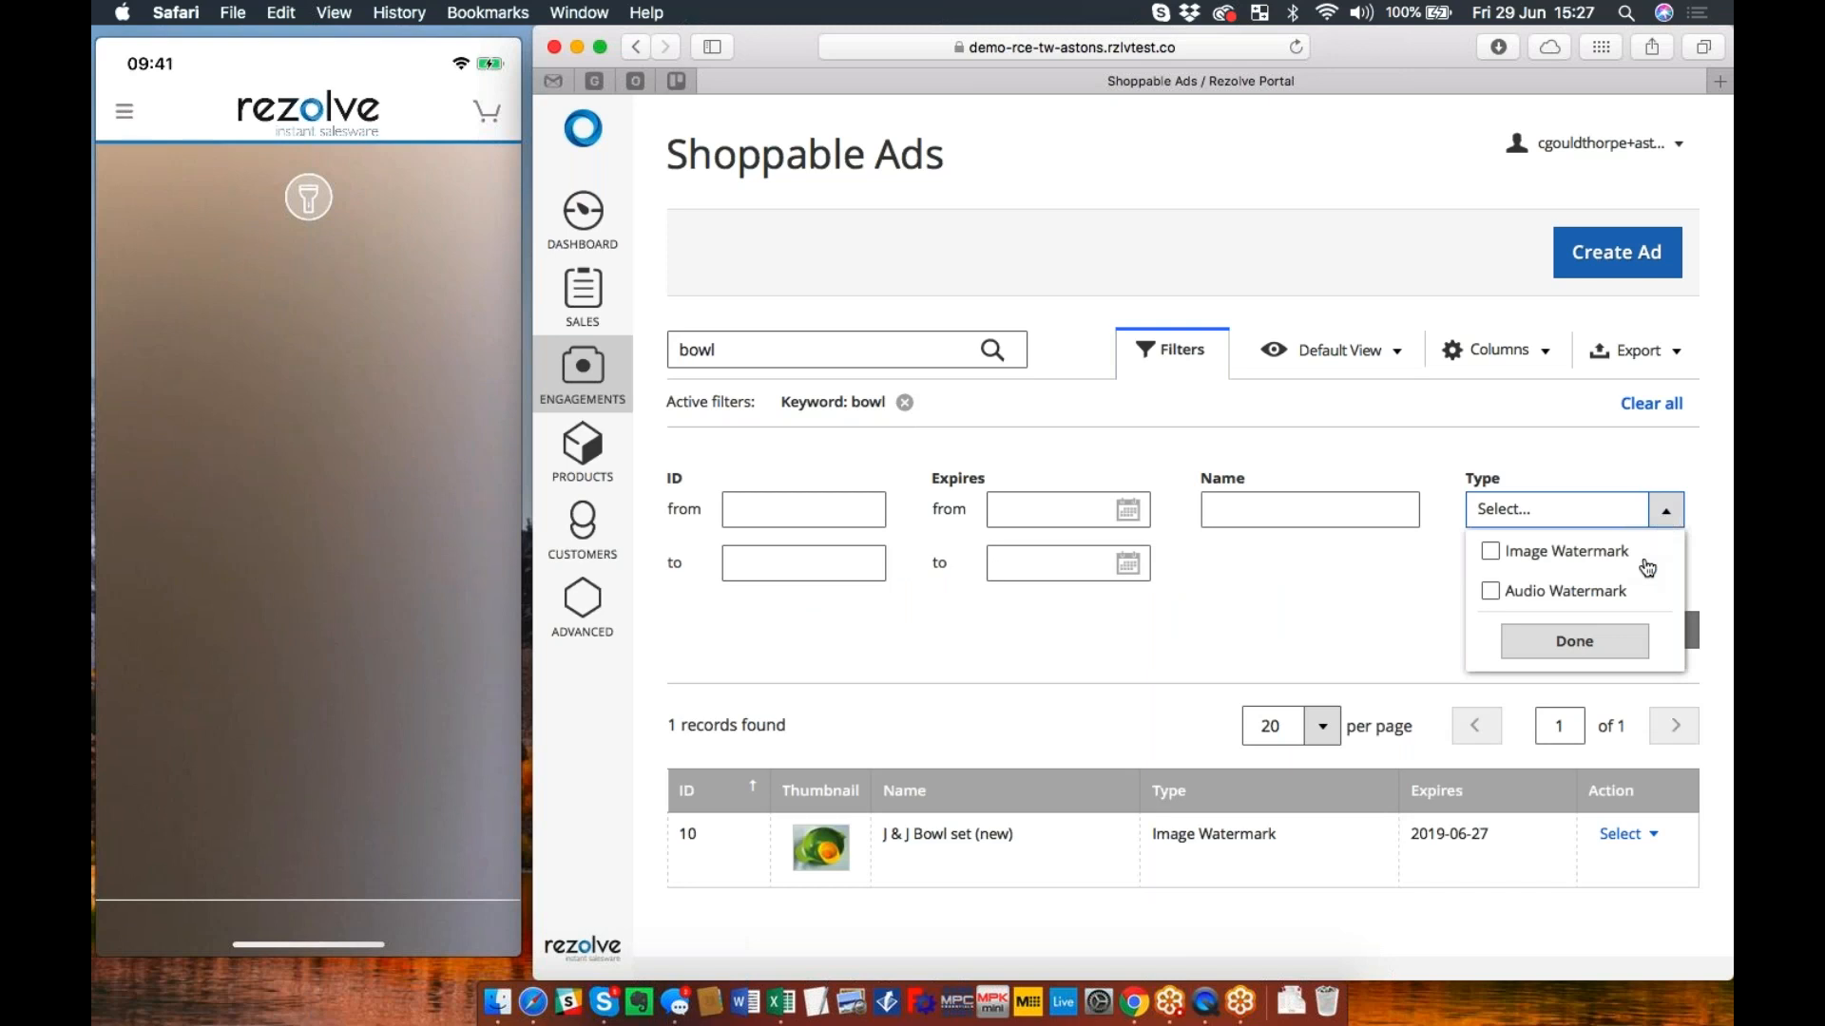
left_click(1657, 513)
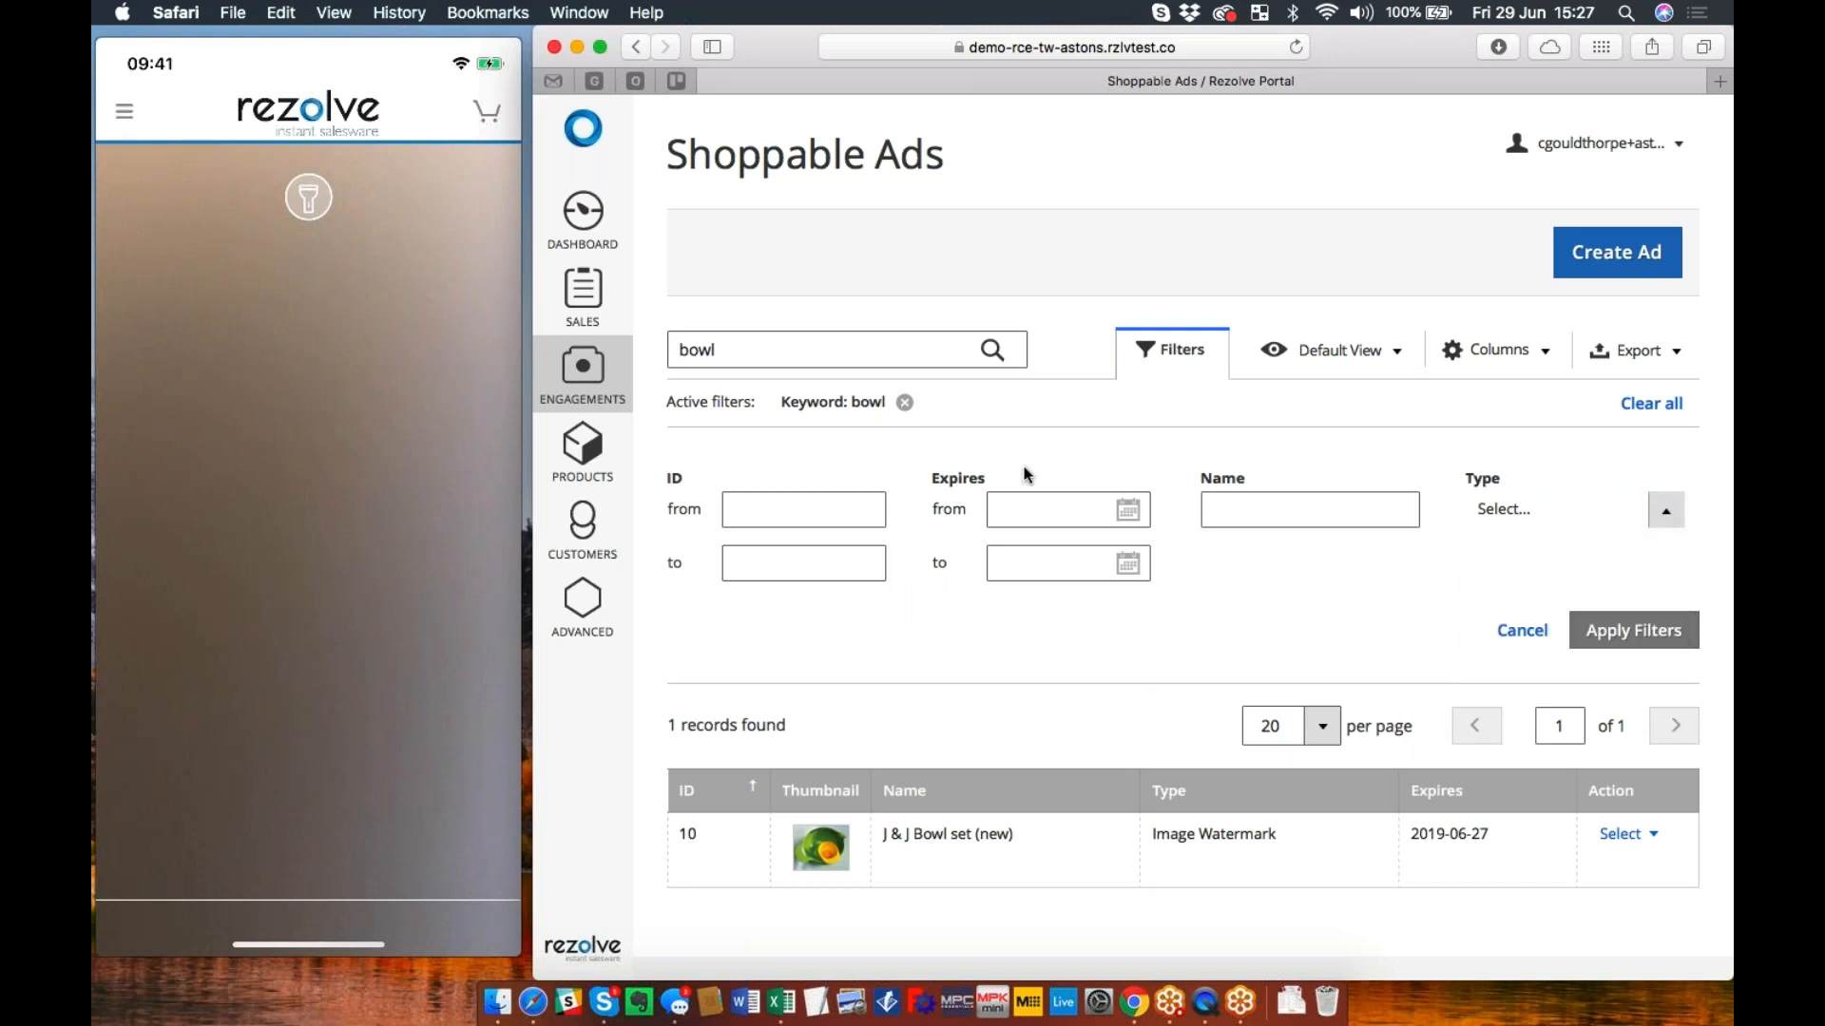
left_click(1661, 521)
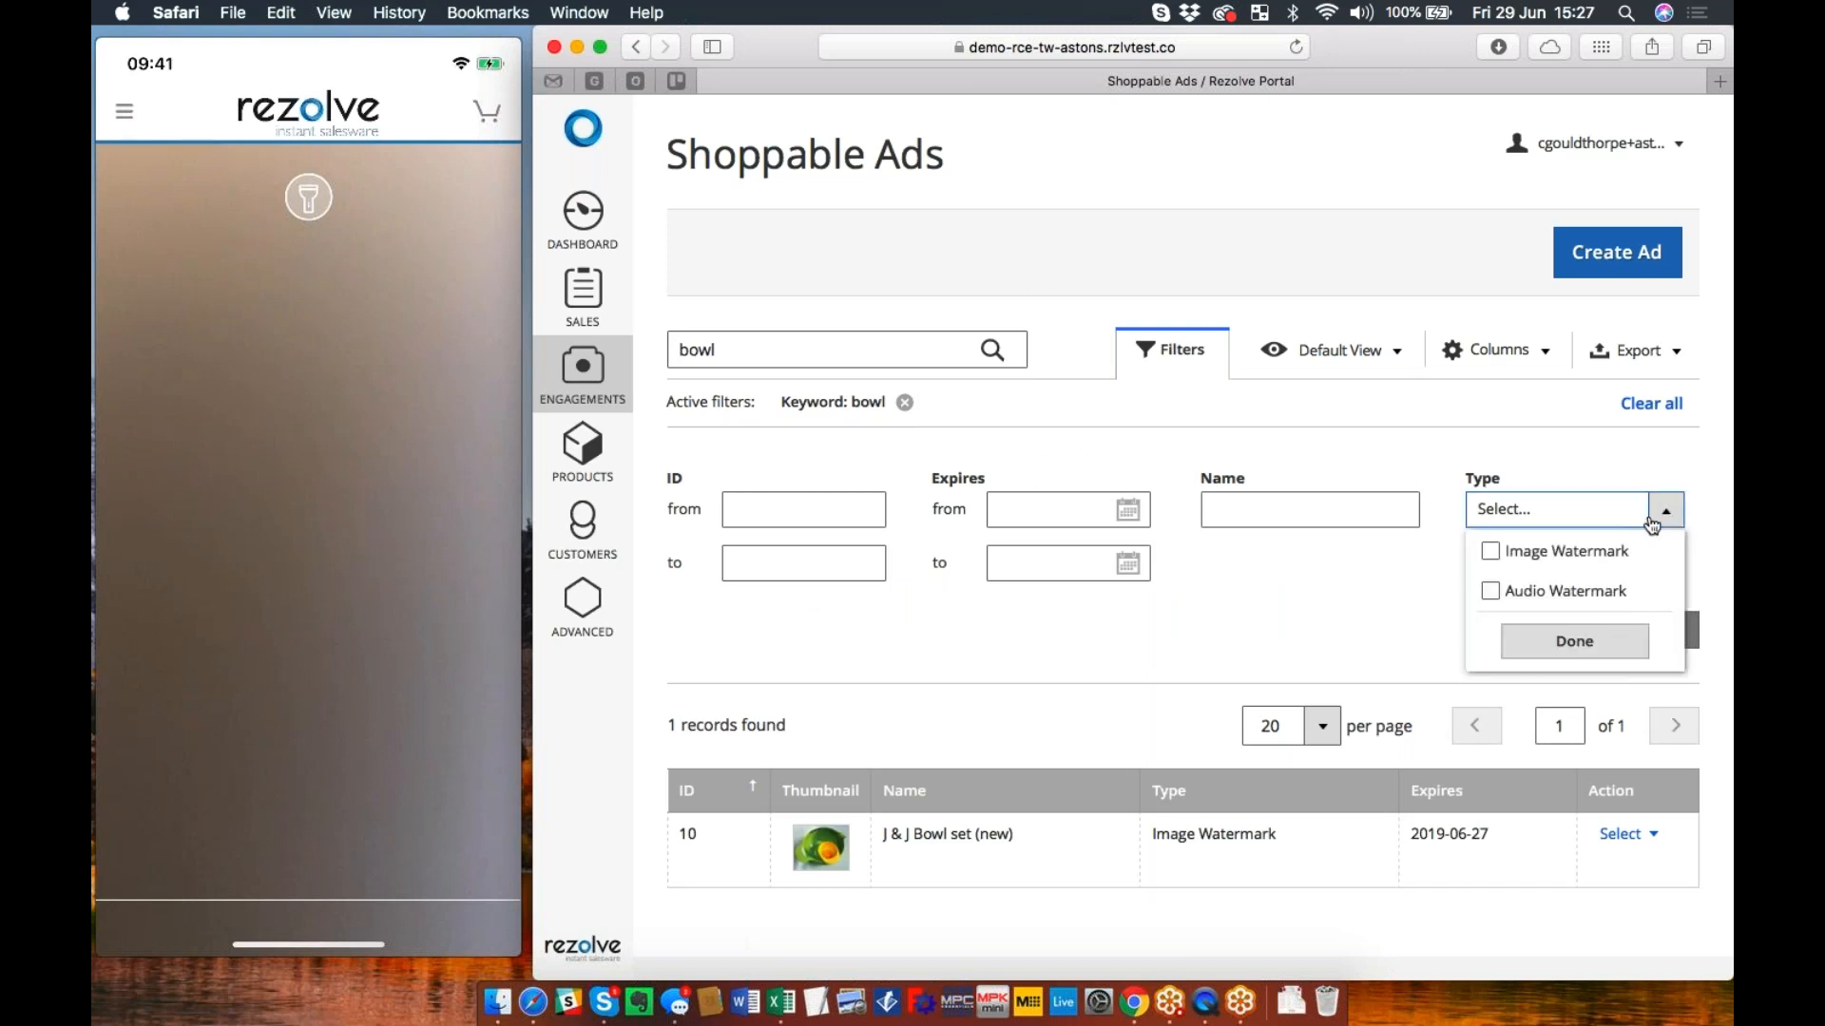
left_click(1492, 553)
left_click(1569, 645)
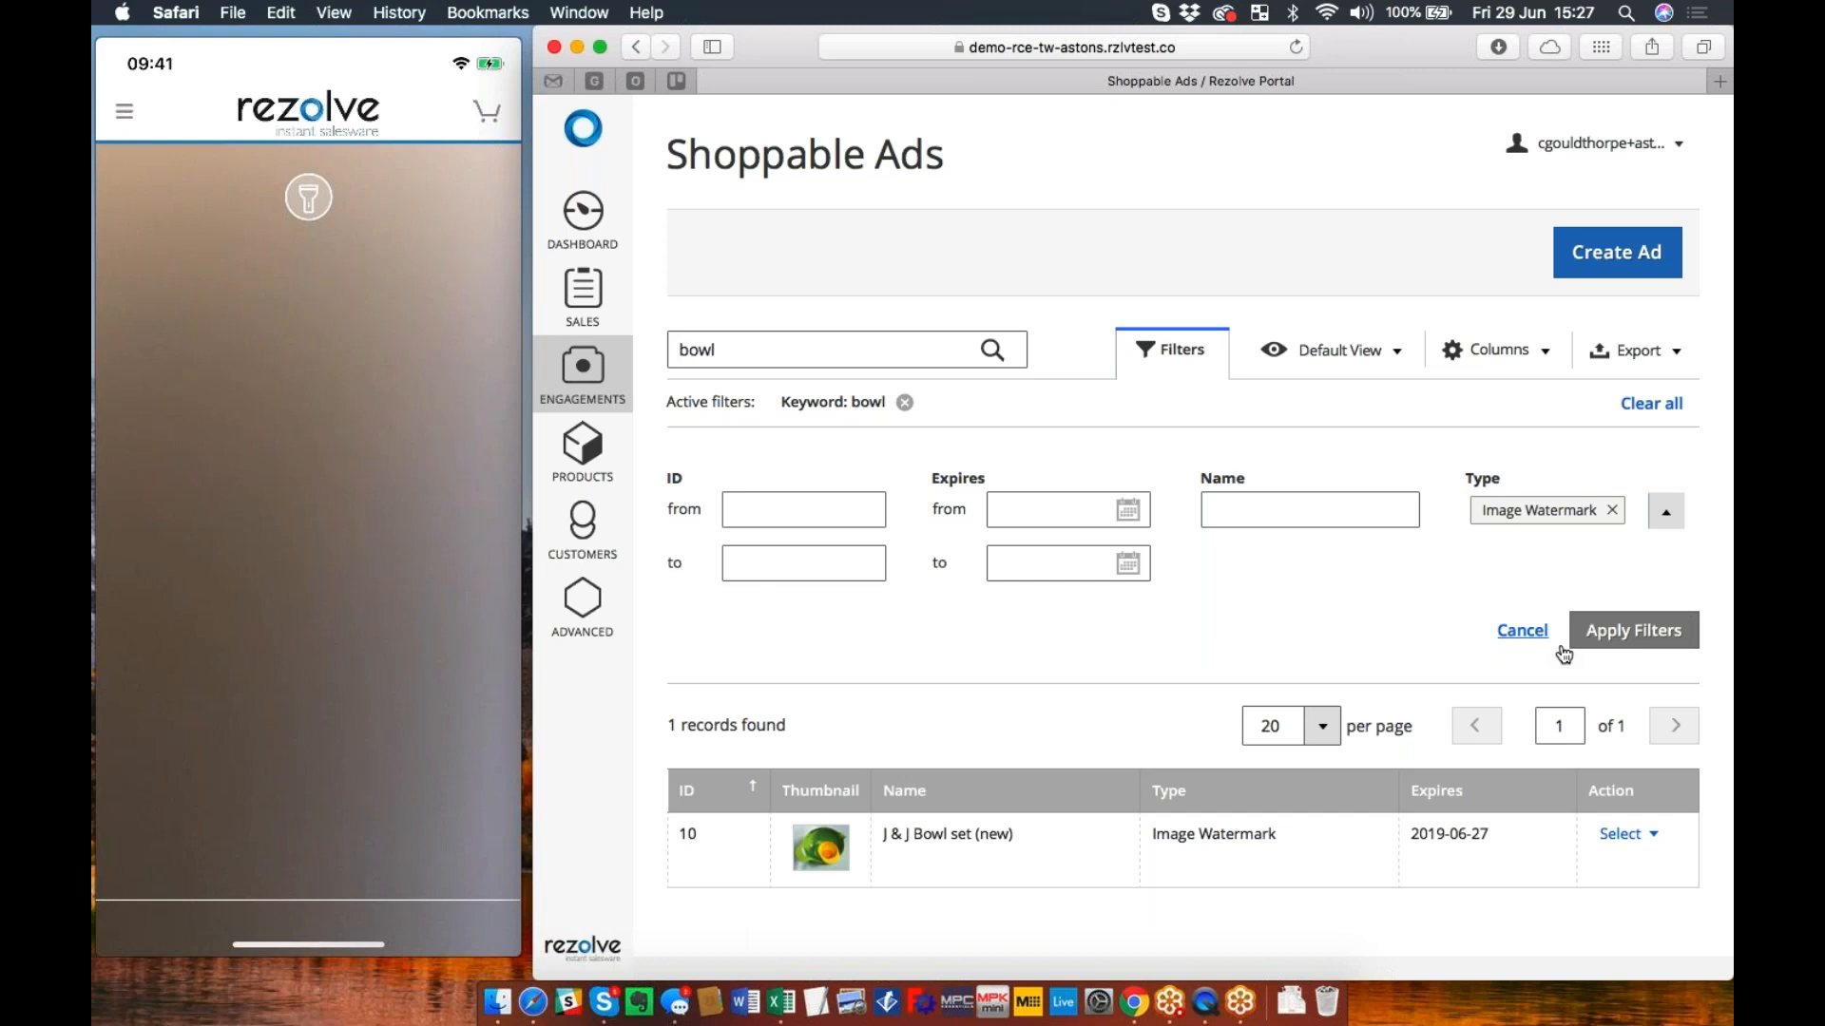
left_click(1579, 642)
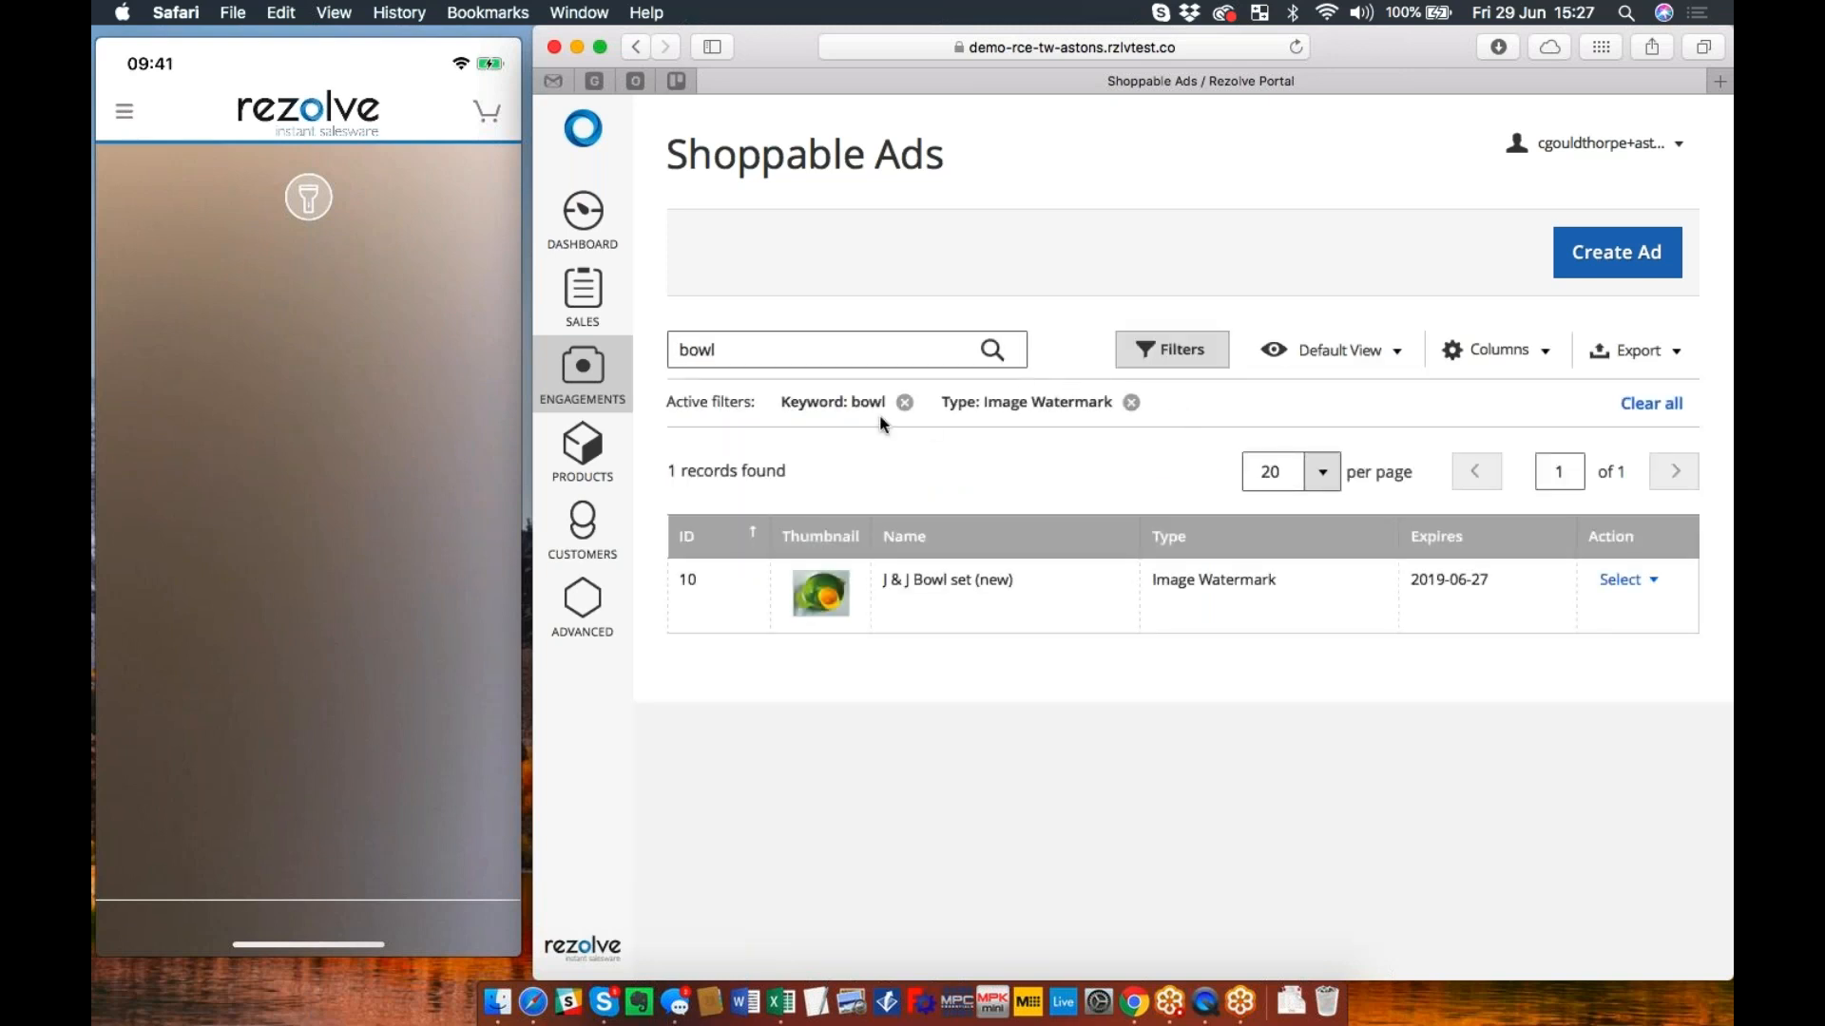
Step: Remove the "bowl" keyword filter and the Image Watermark type filter from the ads list
left_click(904, 402)
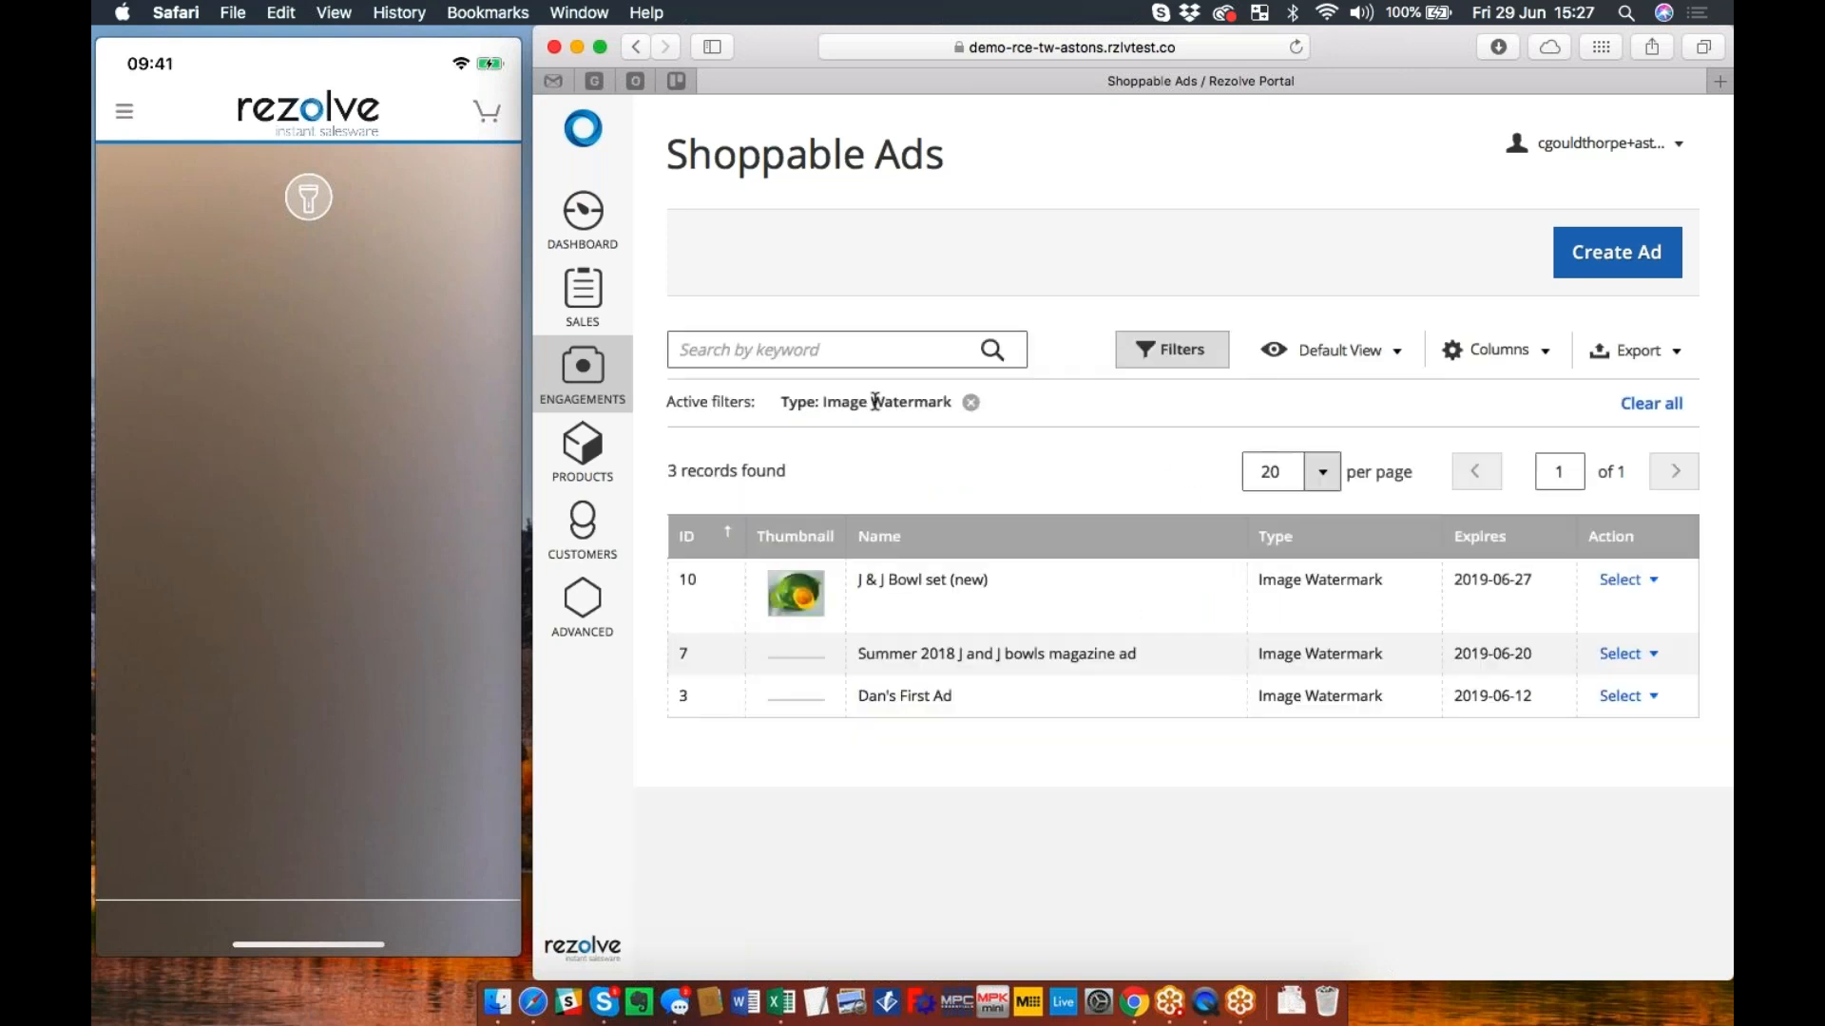
left_click(971, 402)
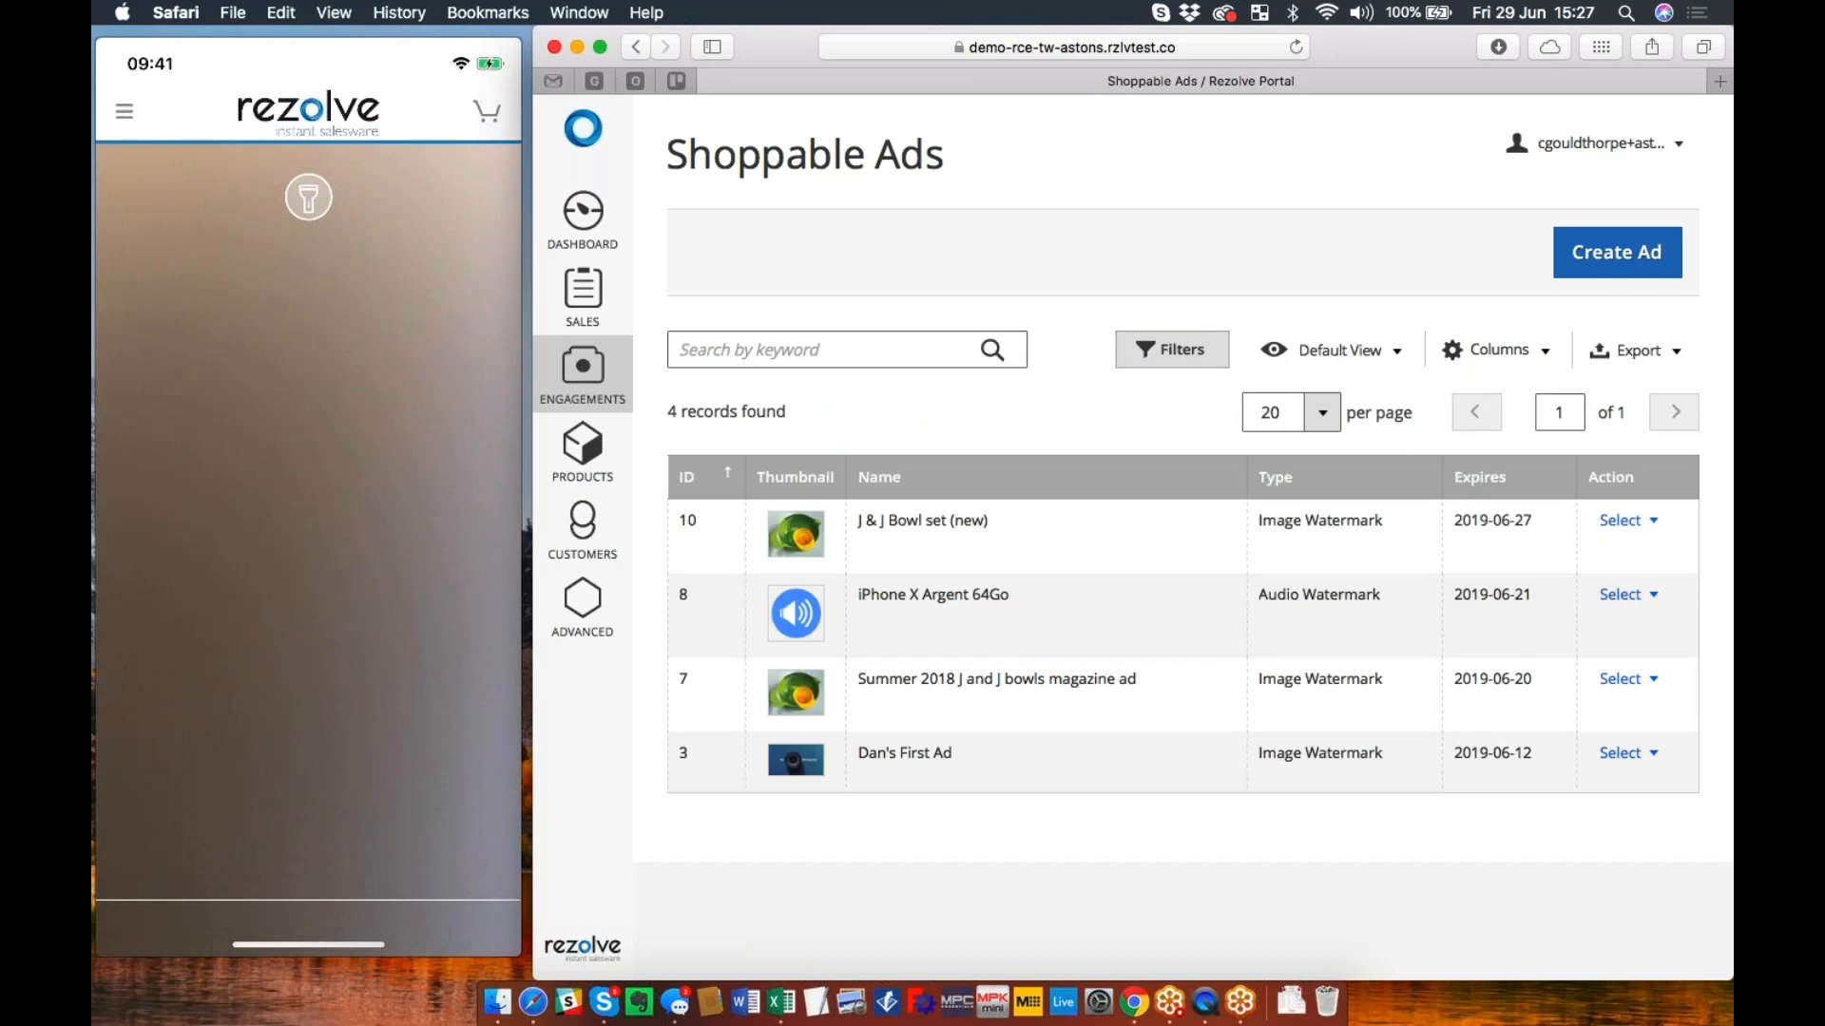
Step: Check the column visibility choices and the view options of the ads list
left_click(1545, 358)
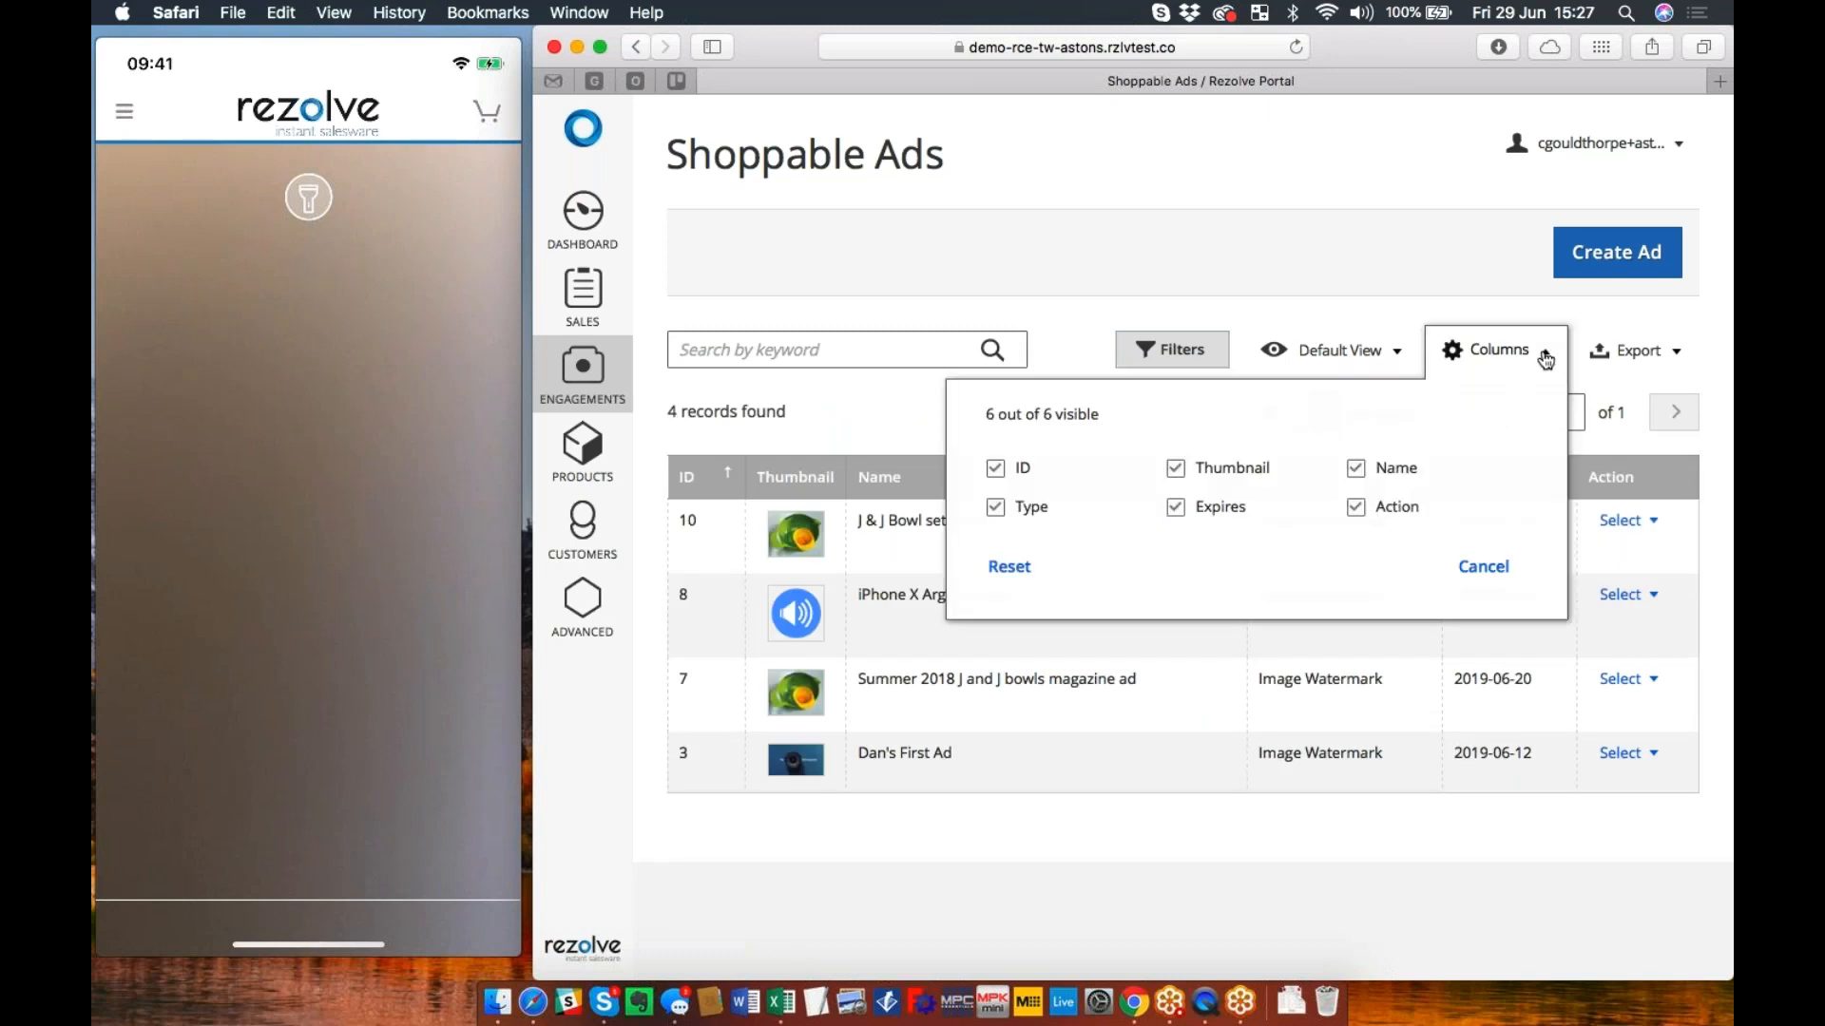
left_click(1538, 357)
left_click(1410, 358)
left_click(1406, 355)
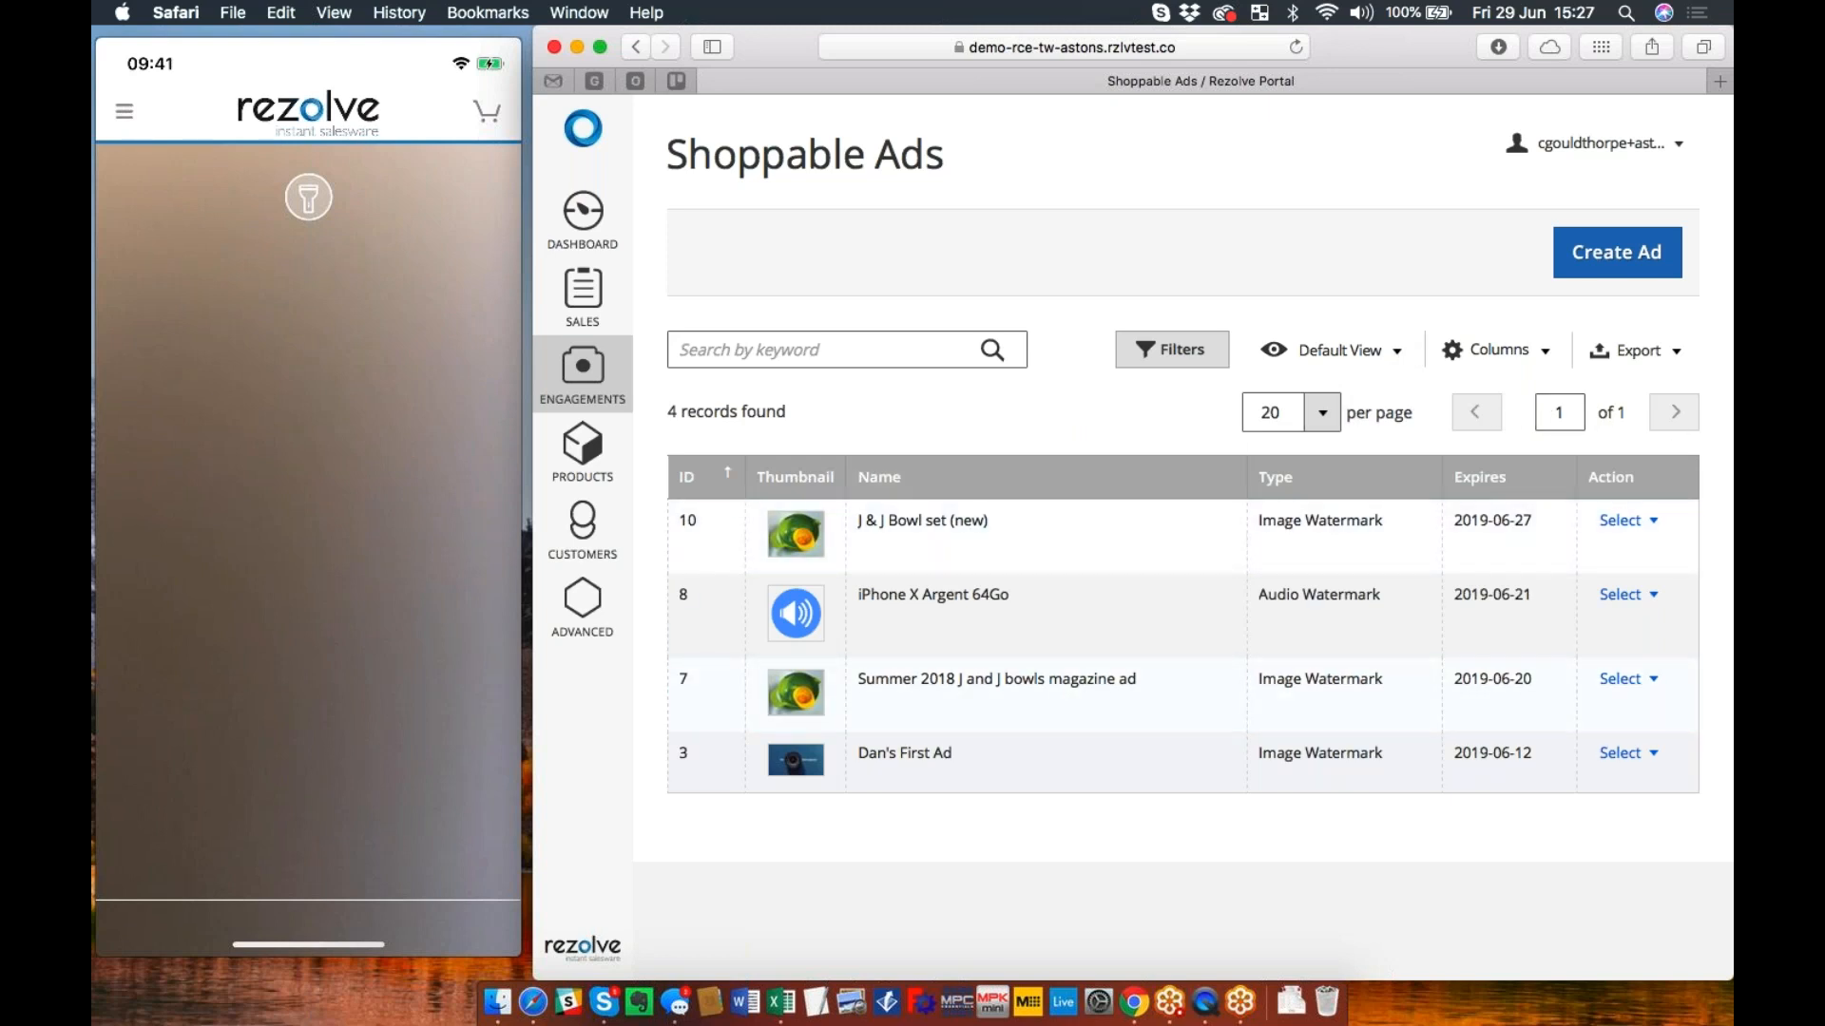
Step: Export the ads list as a CSV file and open the downloaded file in Excel
left_click(1675, 354)
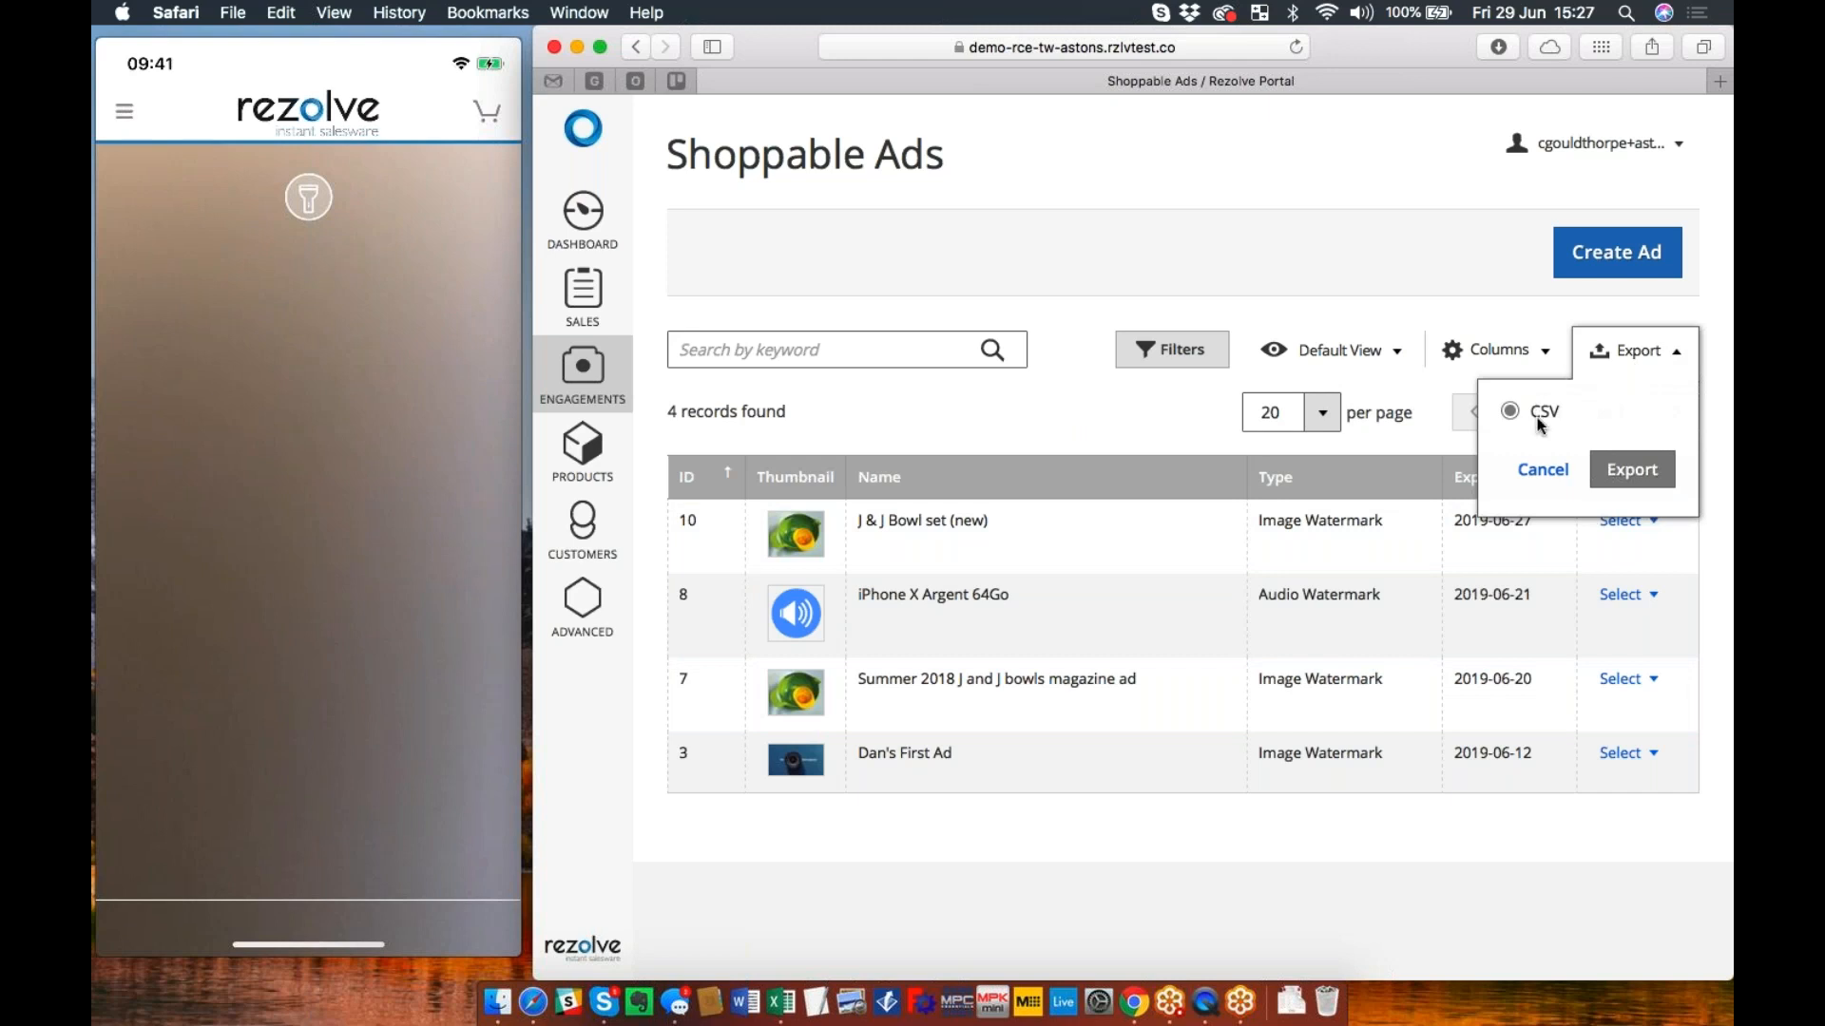
left_click(1642, 474)
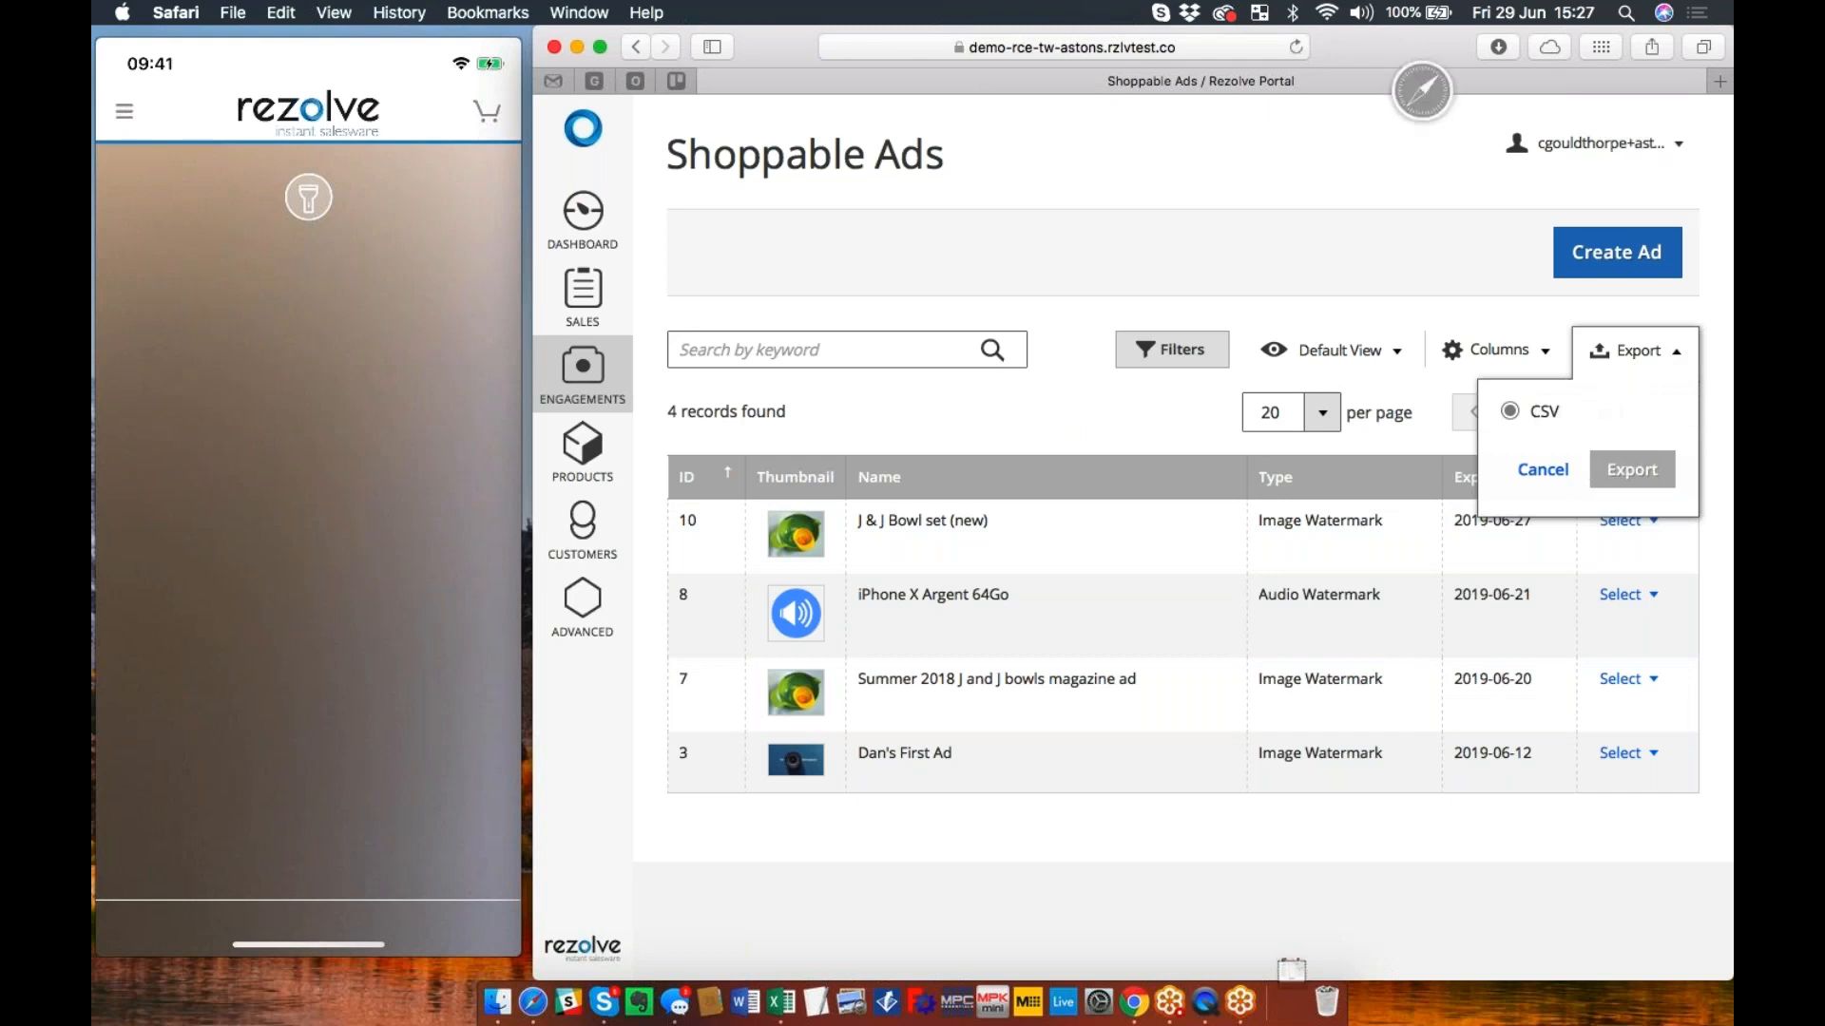
left_click(1298, 1005)
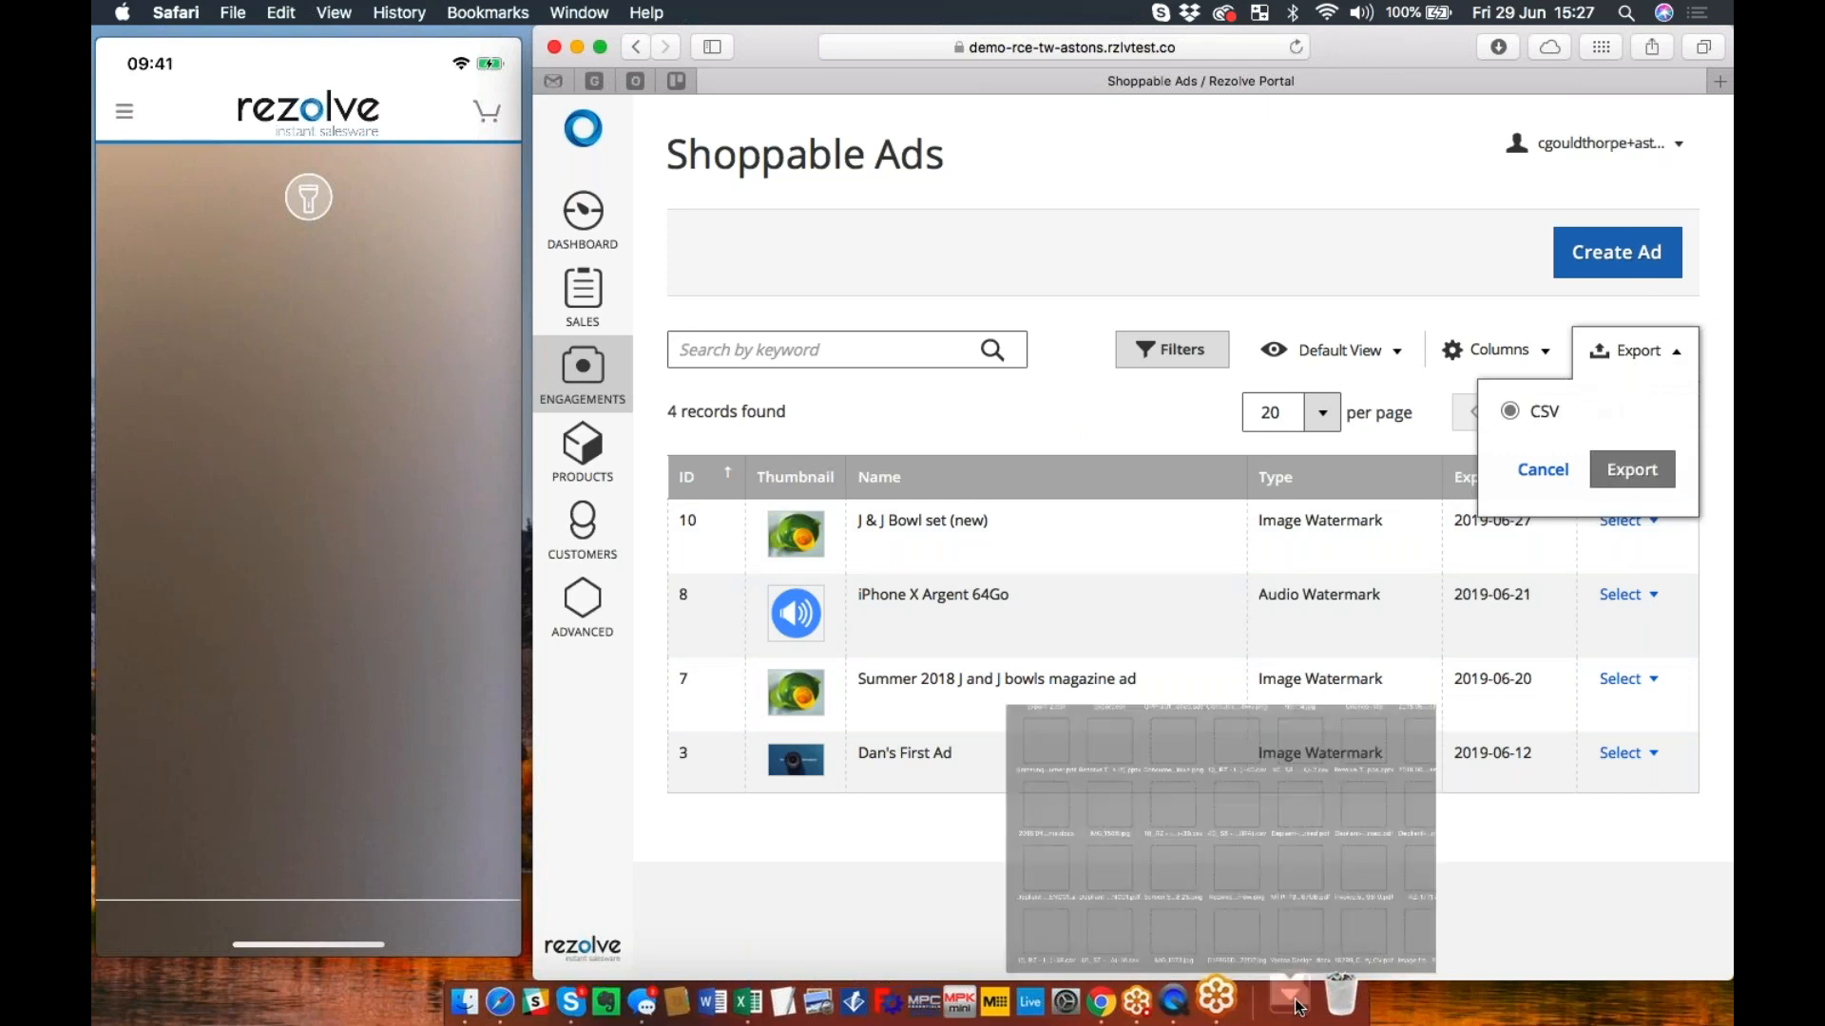
left_click(732, 298)
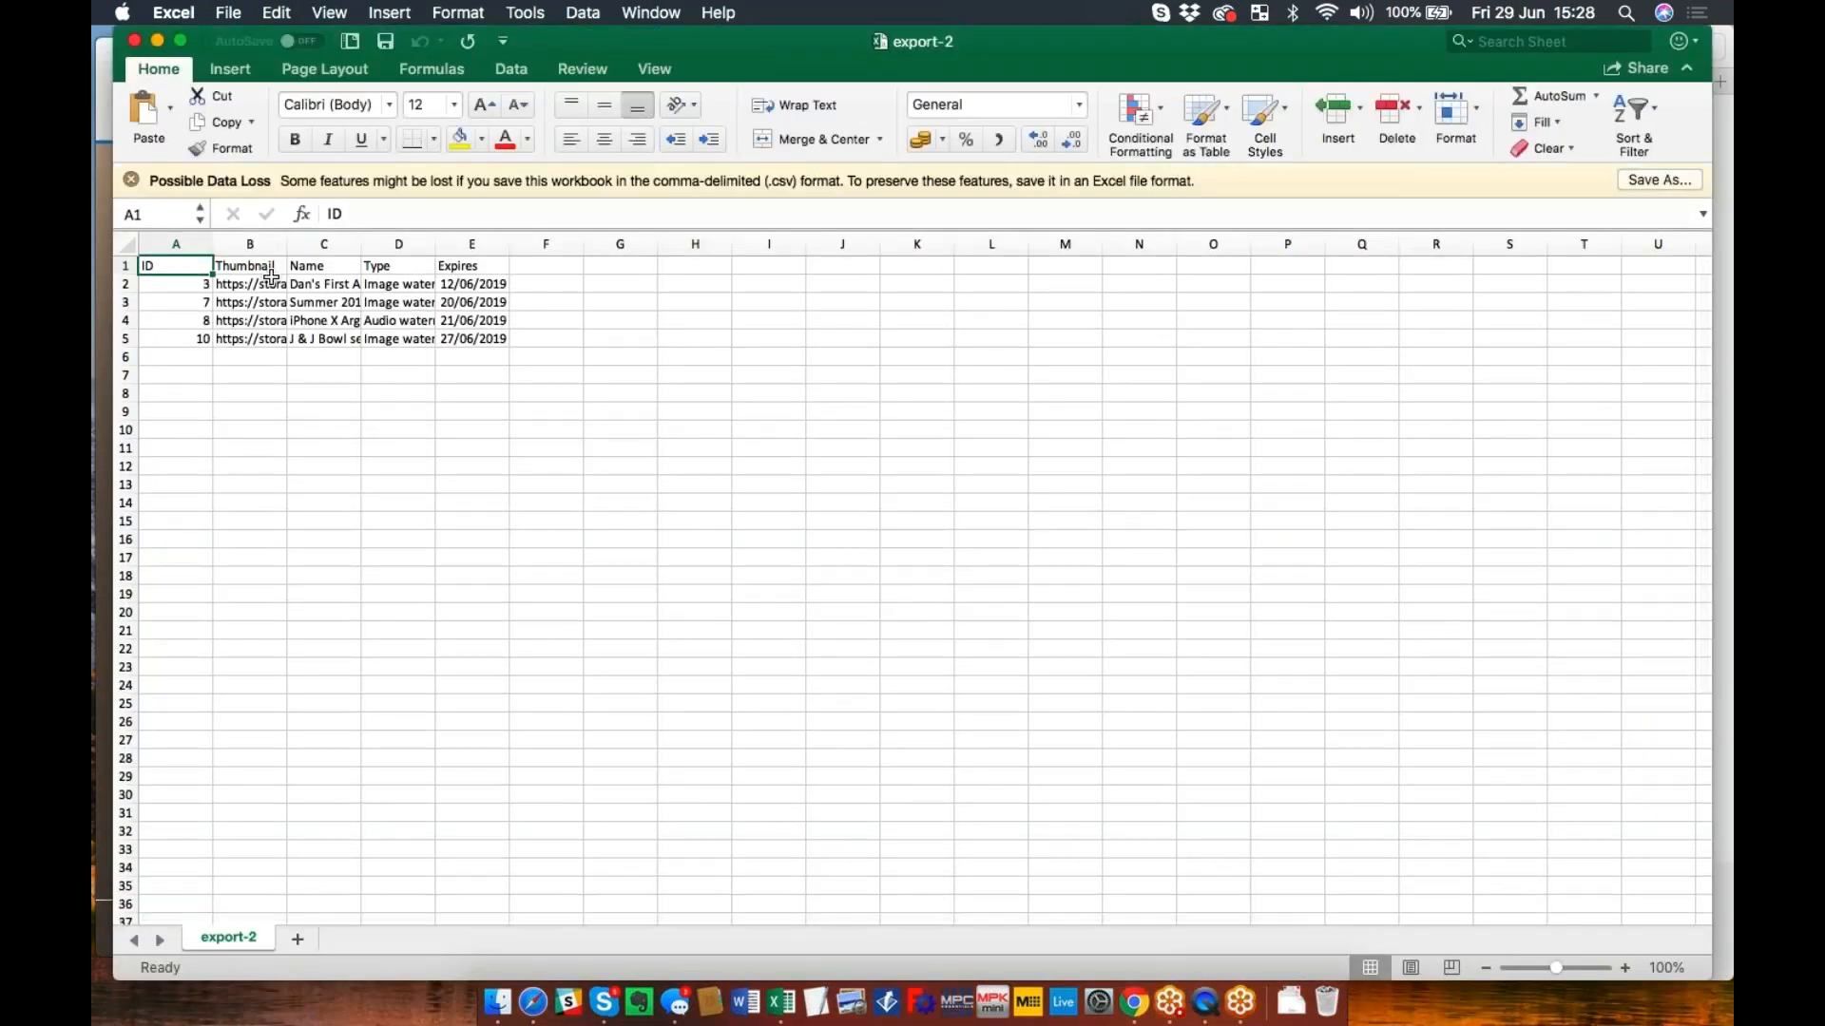
Step: Close the exported spreadsheet, return to the Shoppable Ads page in Safari and dismiss the export options
left_click(135, 42)
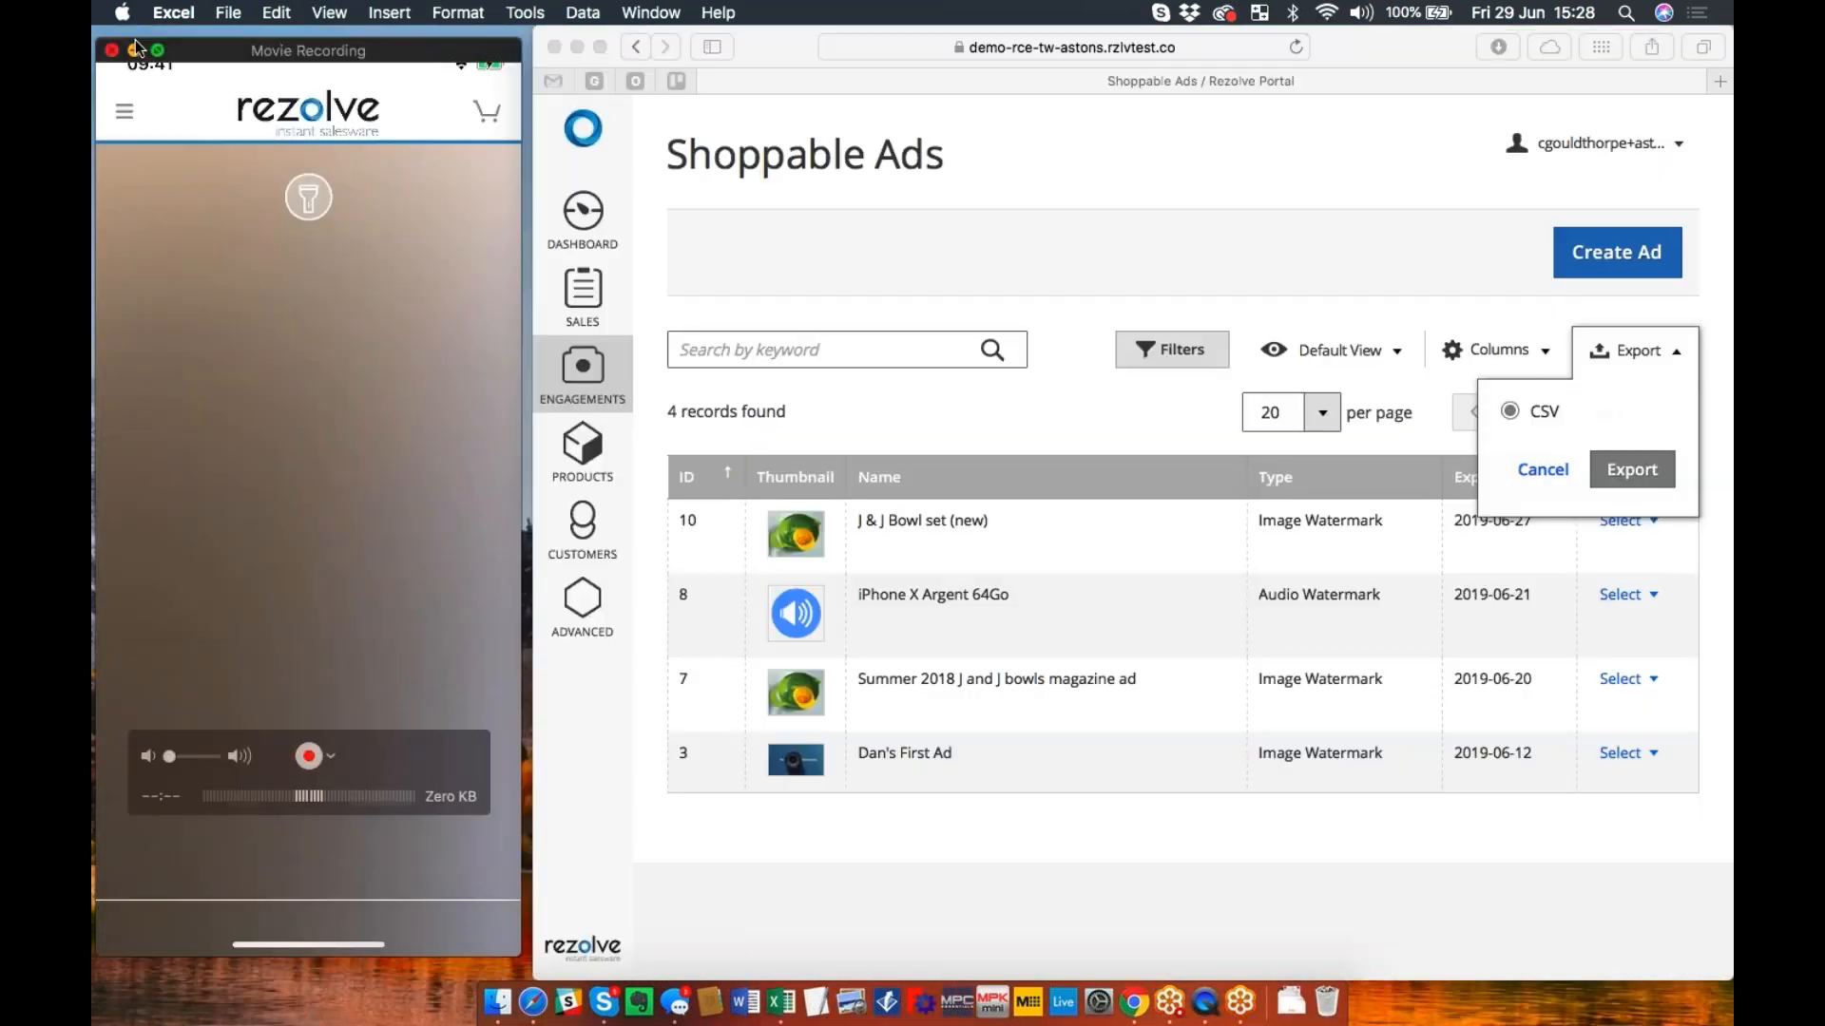
left_click(1183, 412)
left_click(1674, 354)
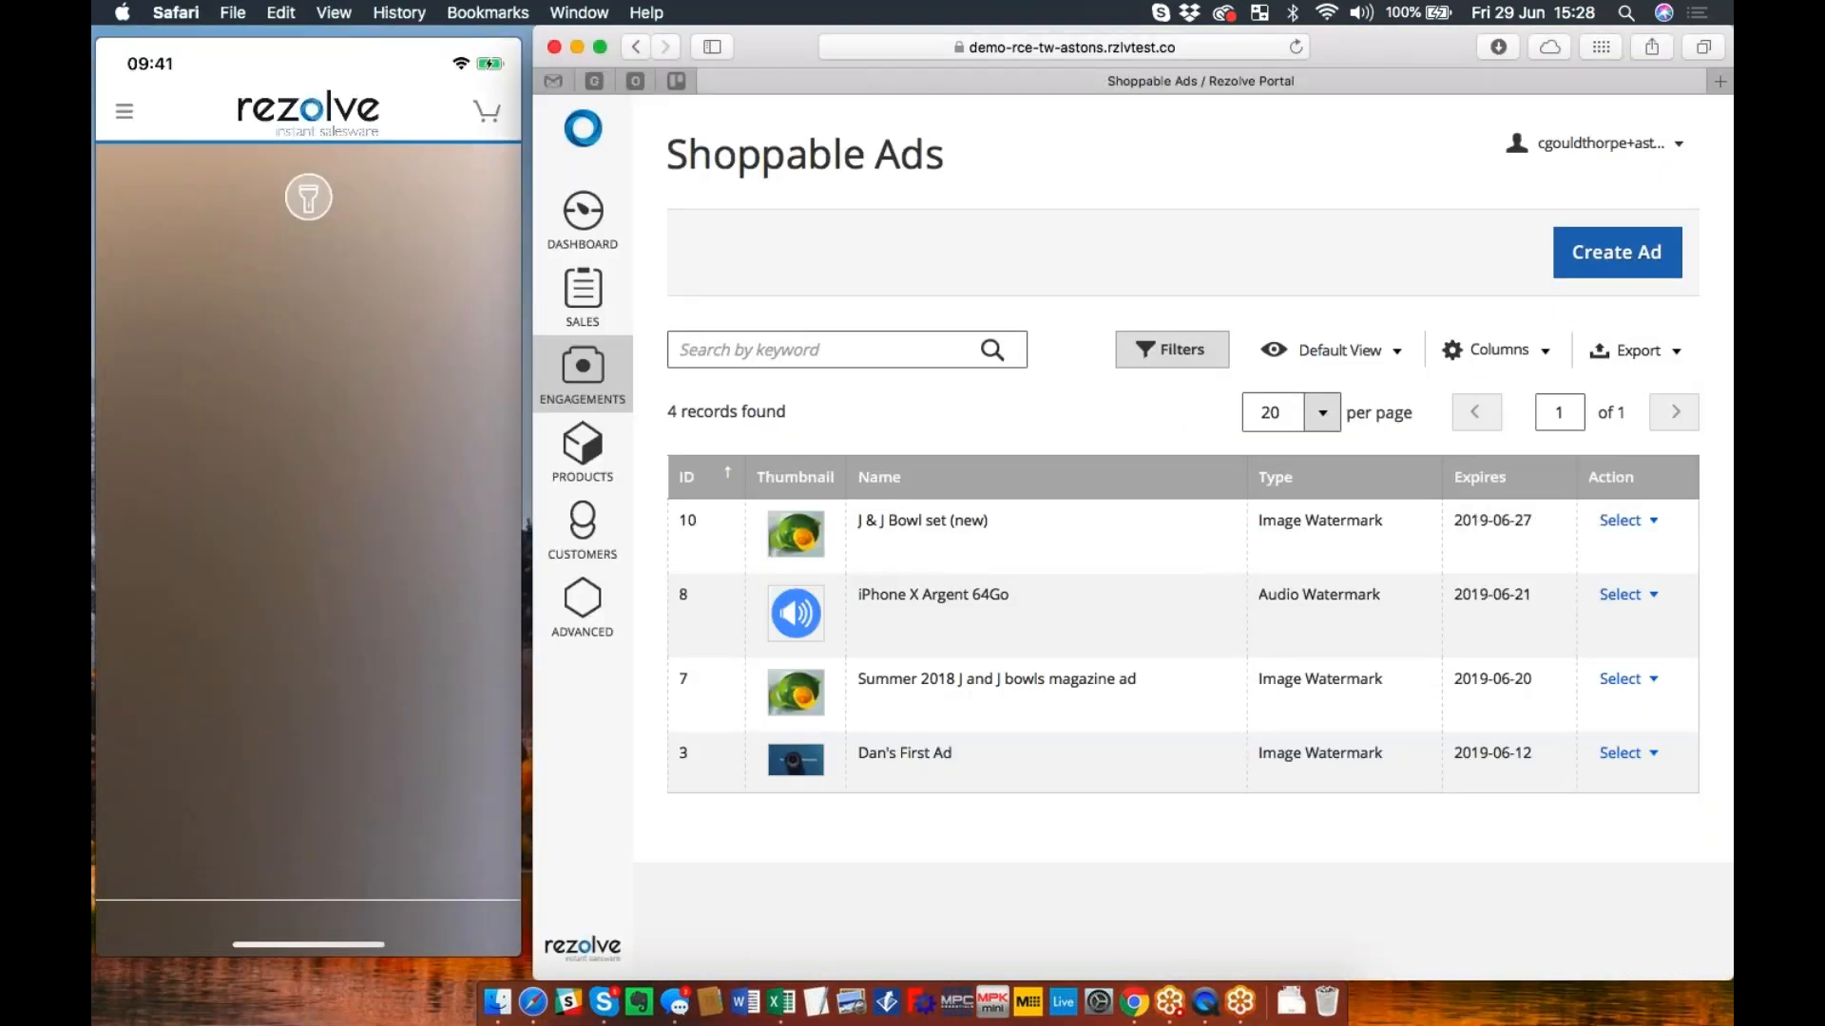
Step: Start a new shoppable ad and name it "J & J Bowl Set"
left_click(1607, 261)
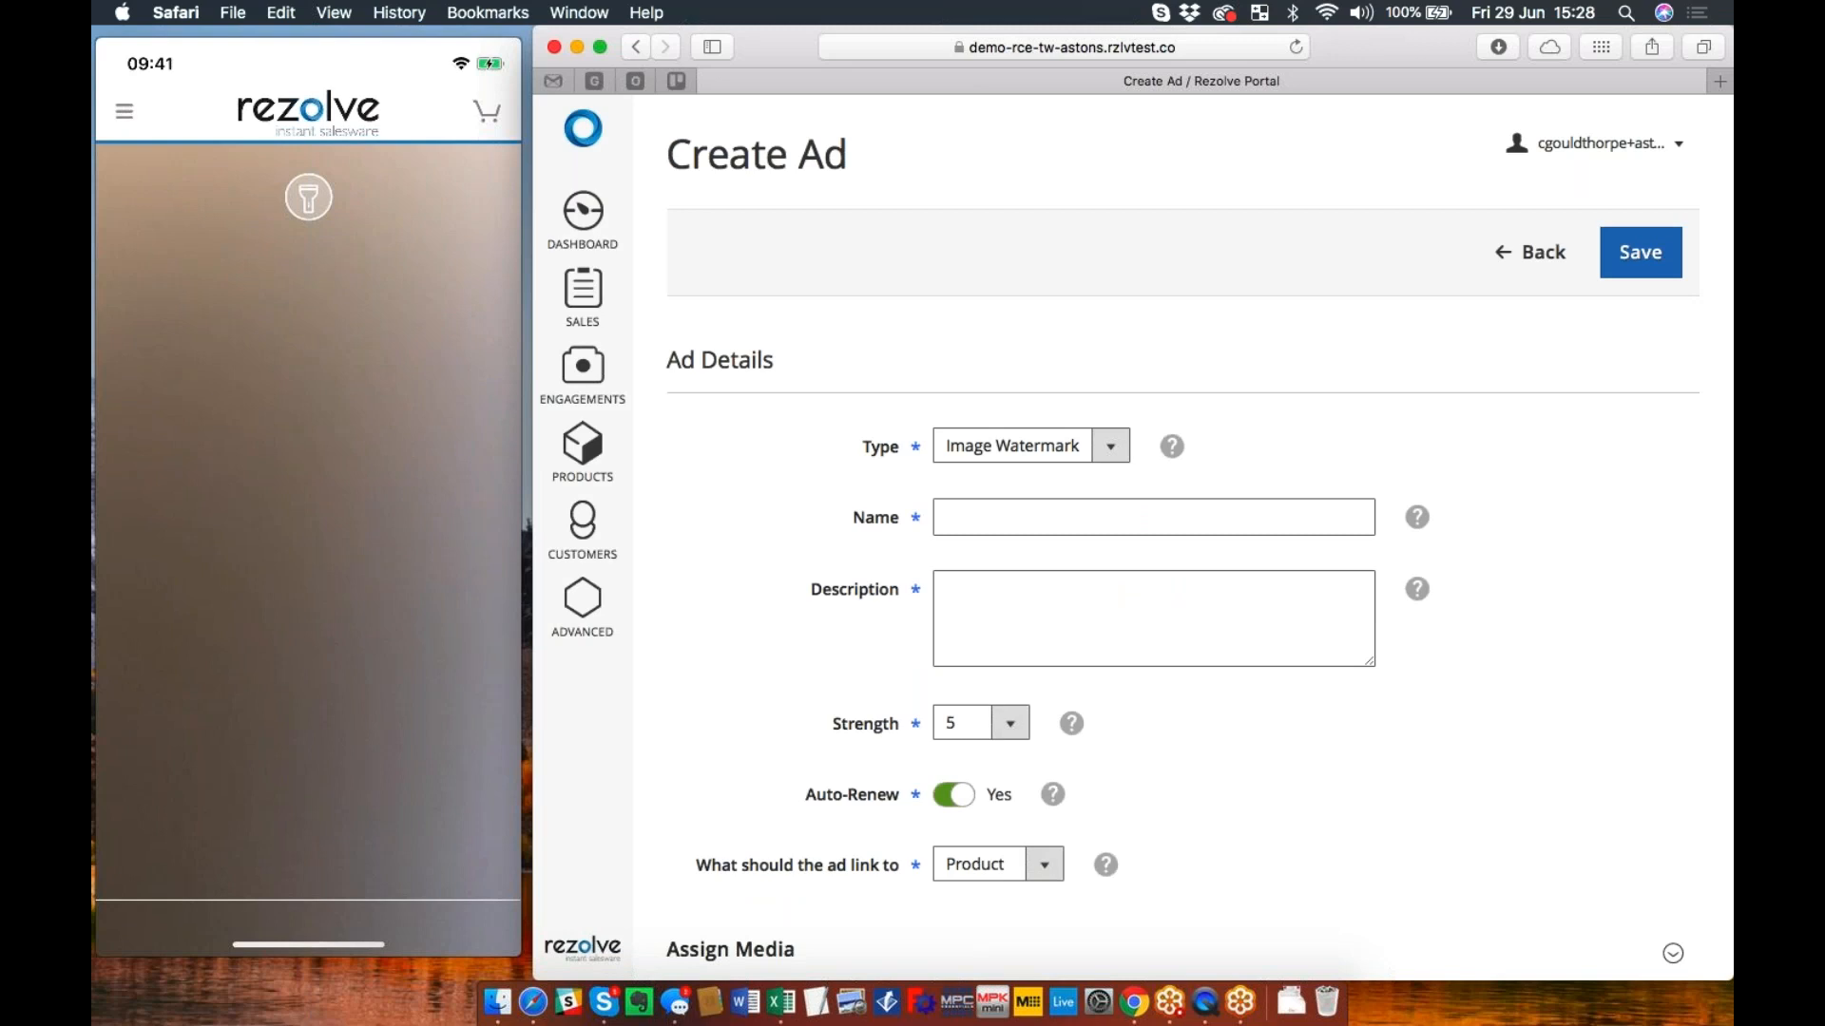
left_click(1138, 521)
type("J & J Bowl Set")
Step: Reuse the ad name in the description and complete it as "J & J Bowl Set, London Good Housekeeping Mag, July 2018"
key("super+a")
key("super+c")
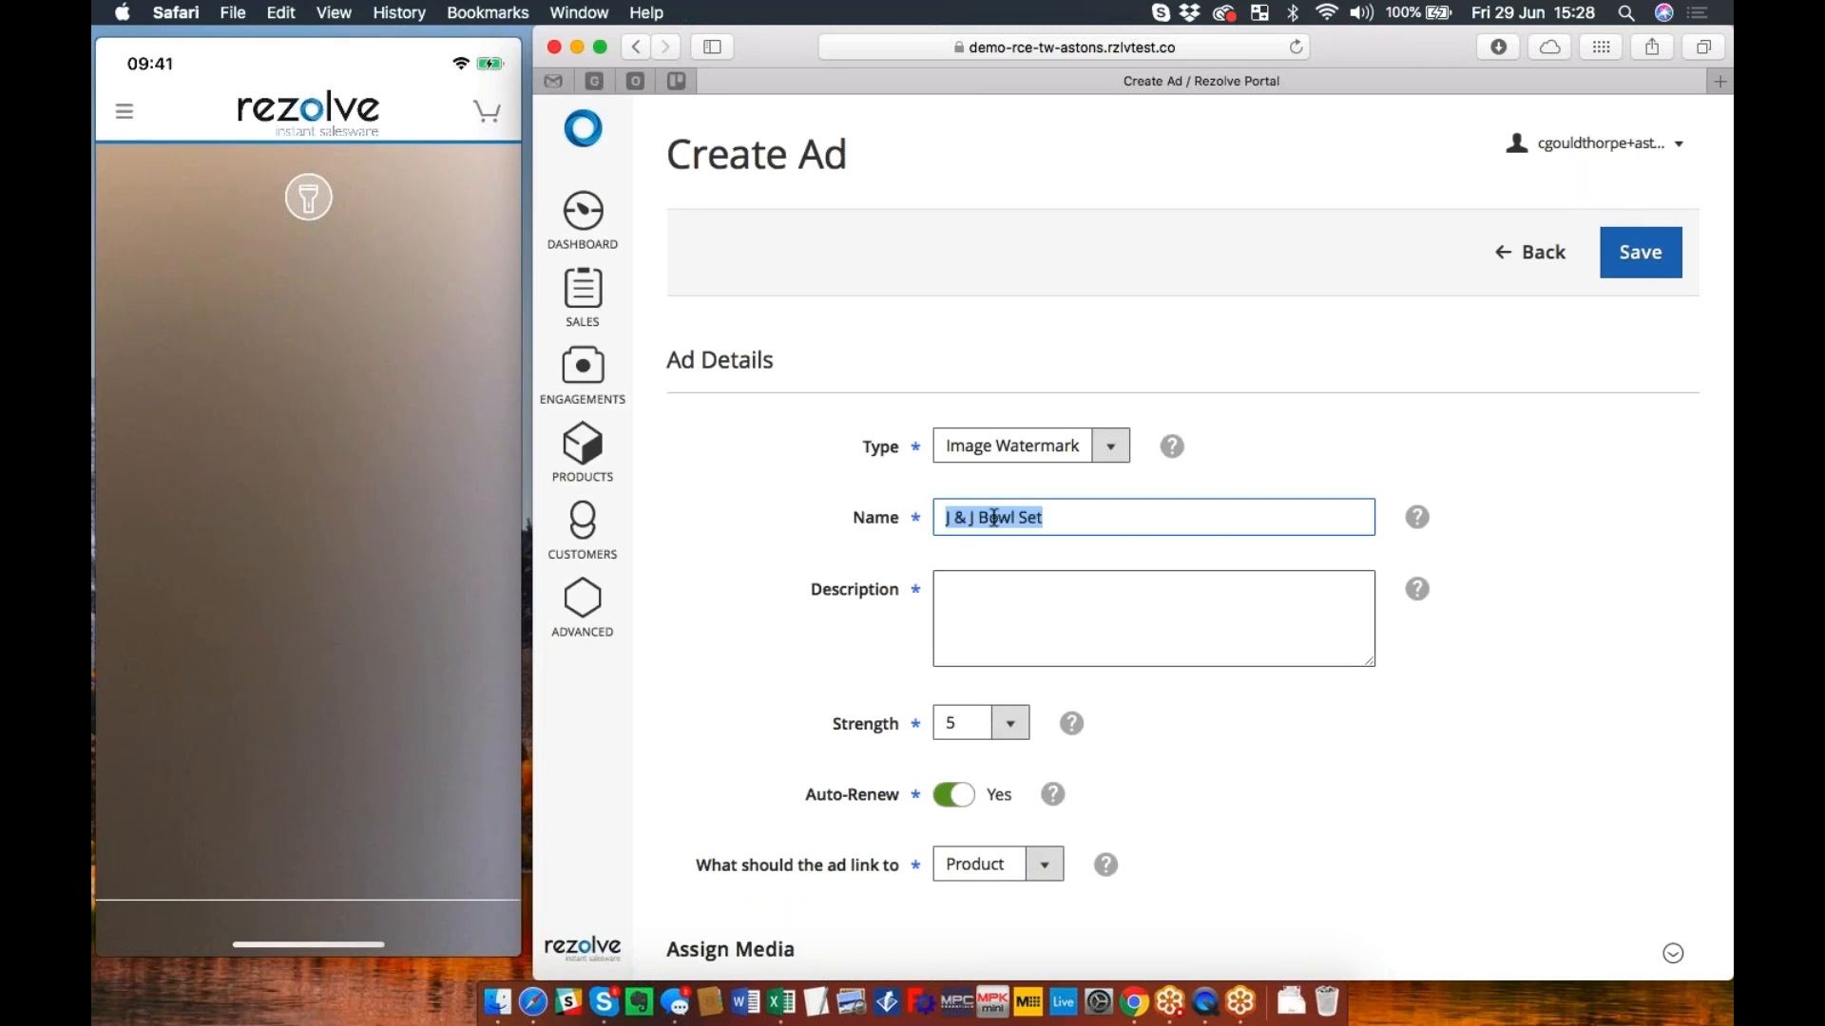
left_click(1007, 592)
key("super+v")
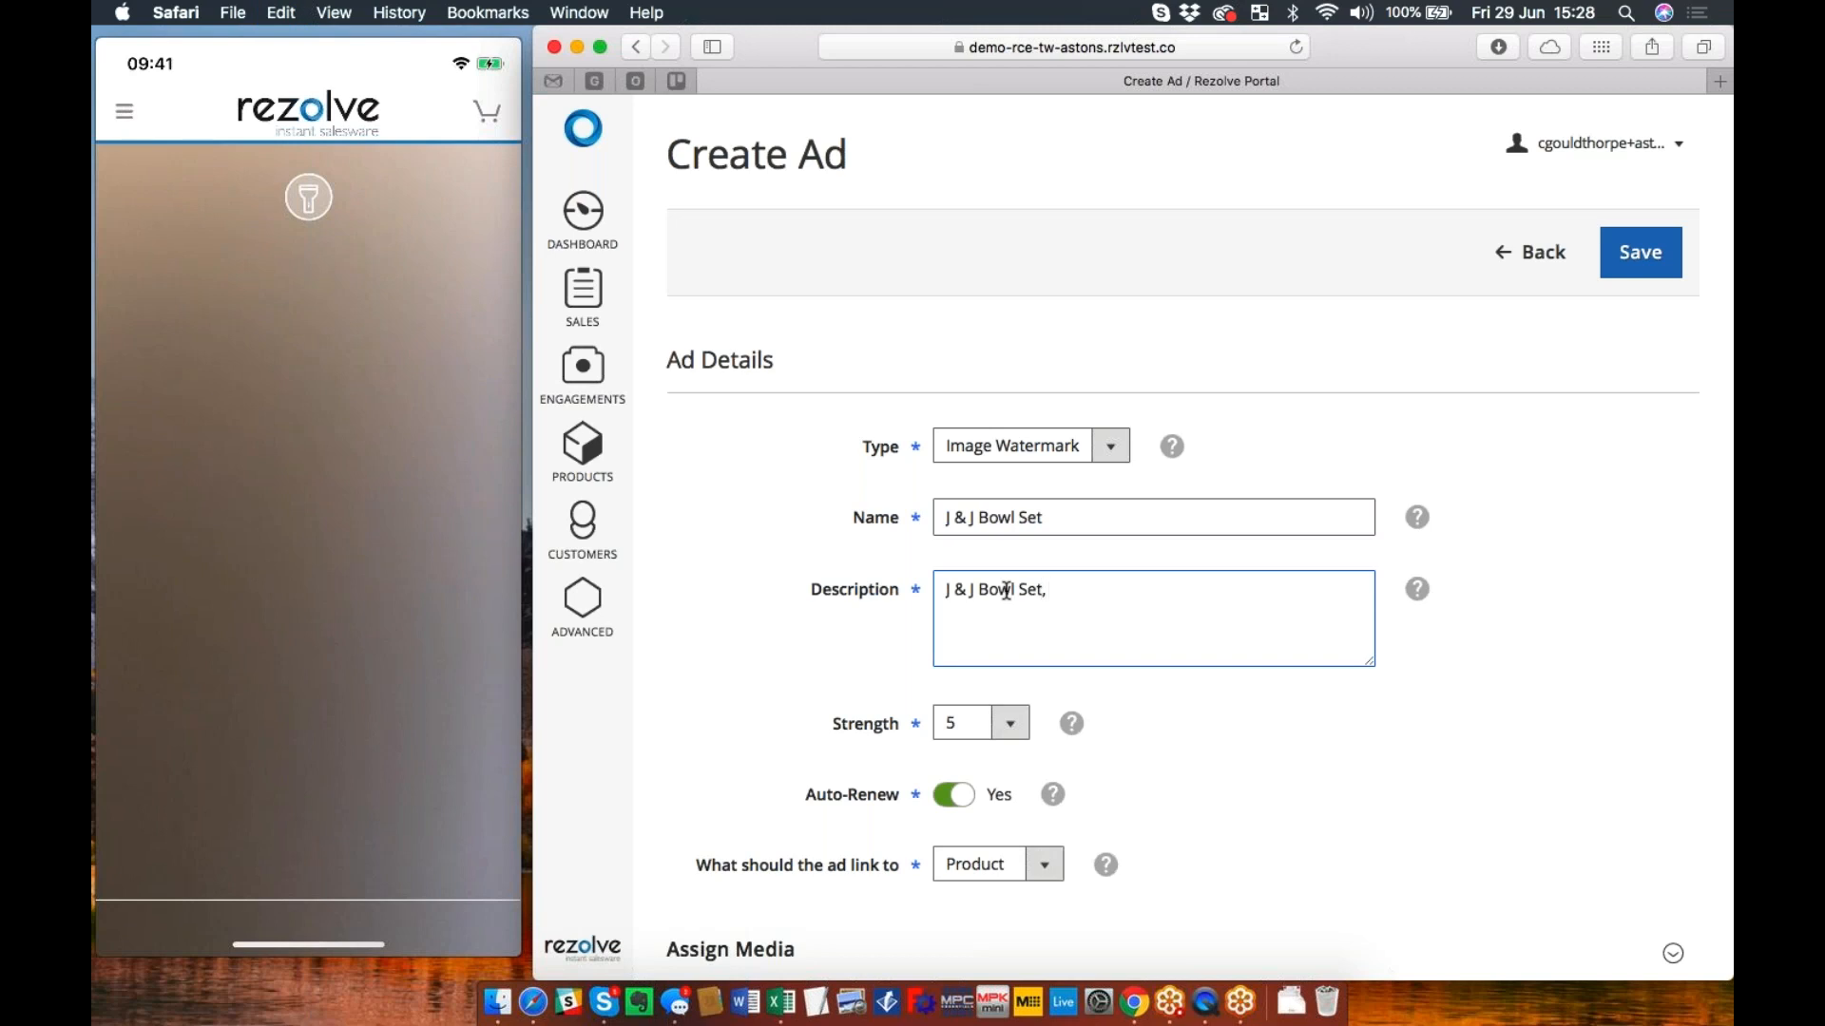
type("don Good Housekeeping Mag, July 2018")
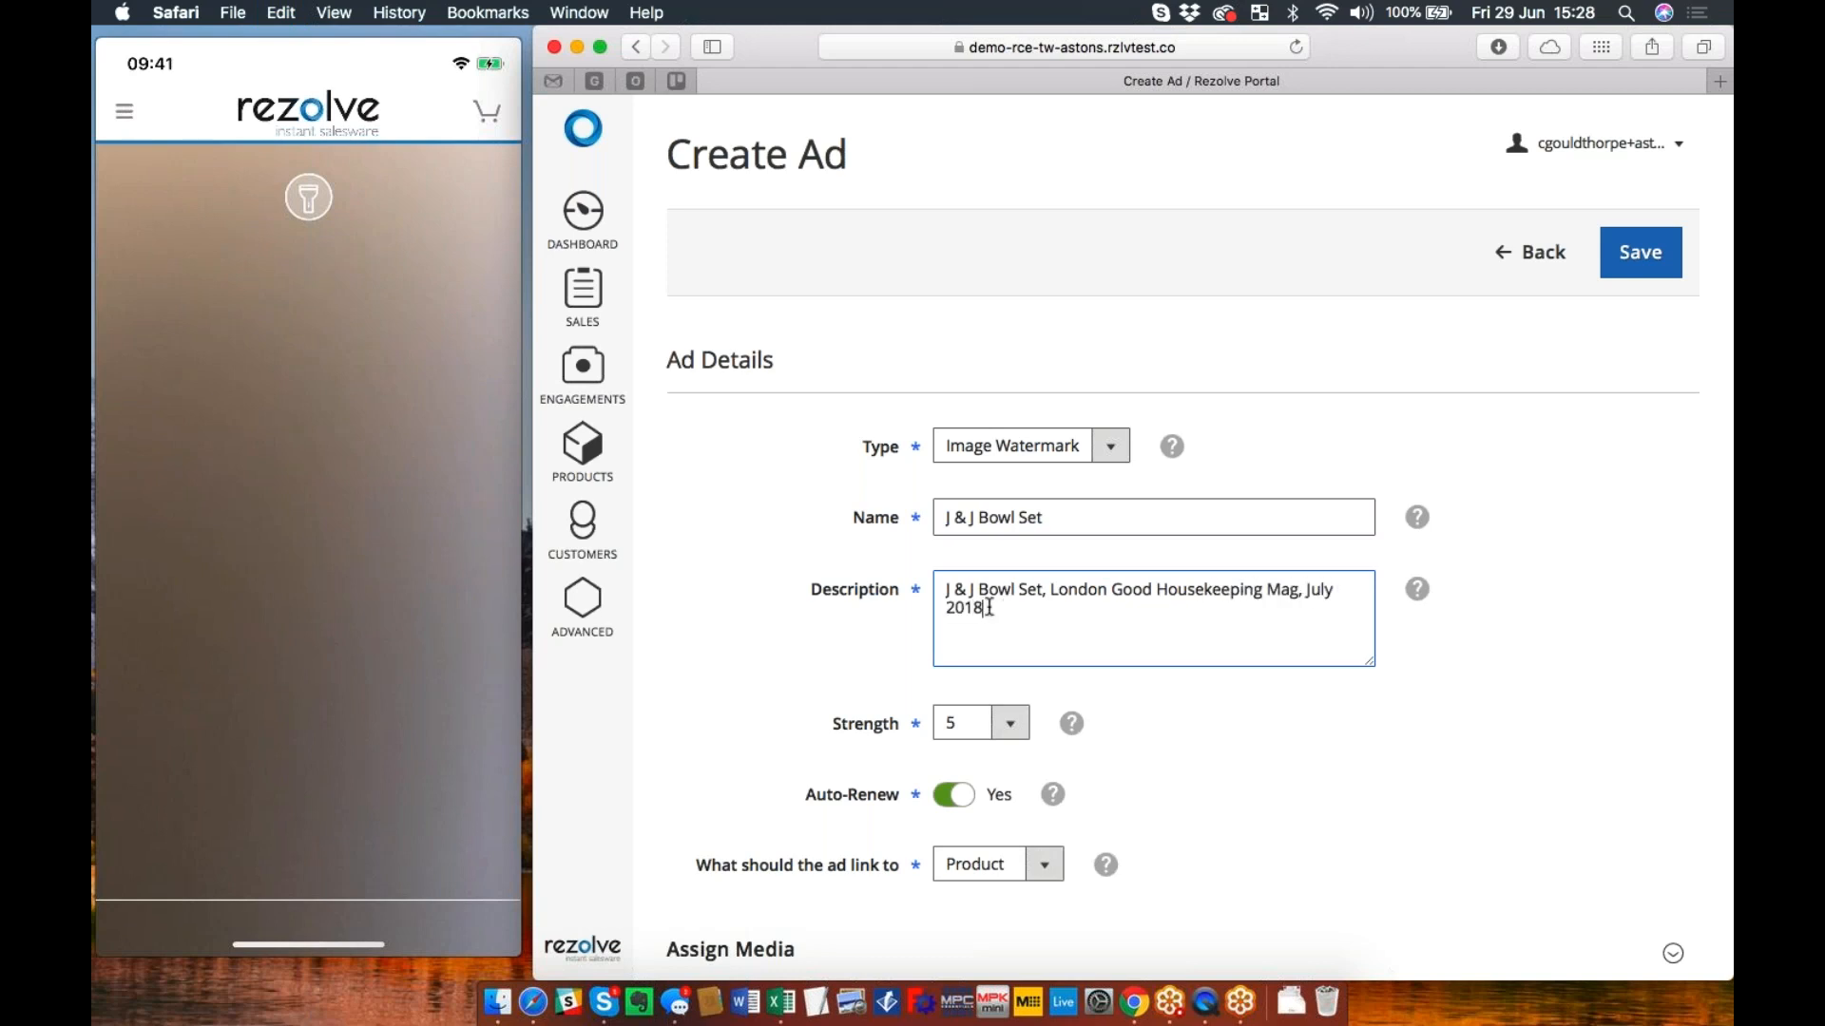
left_click_drag(993, 610, 944, 590)
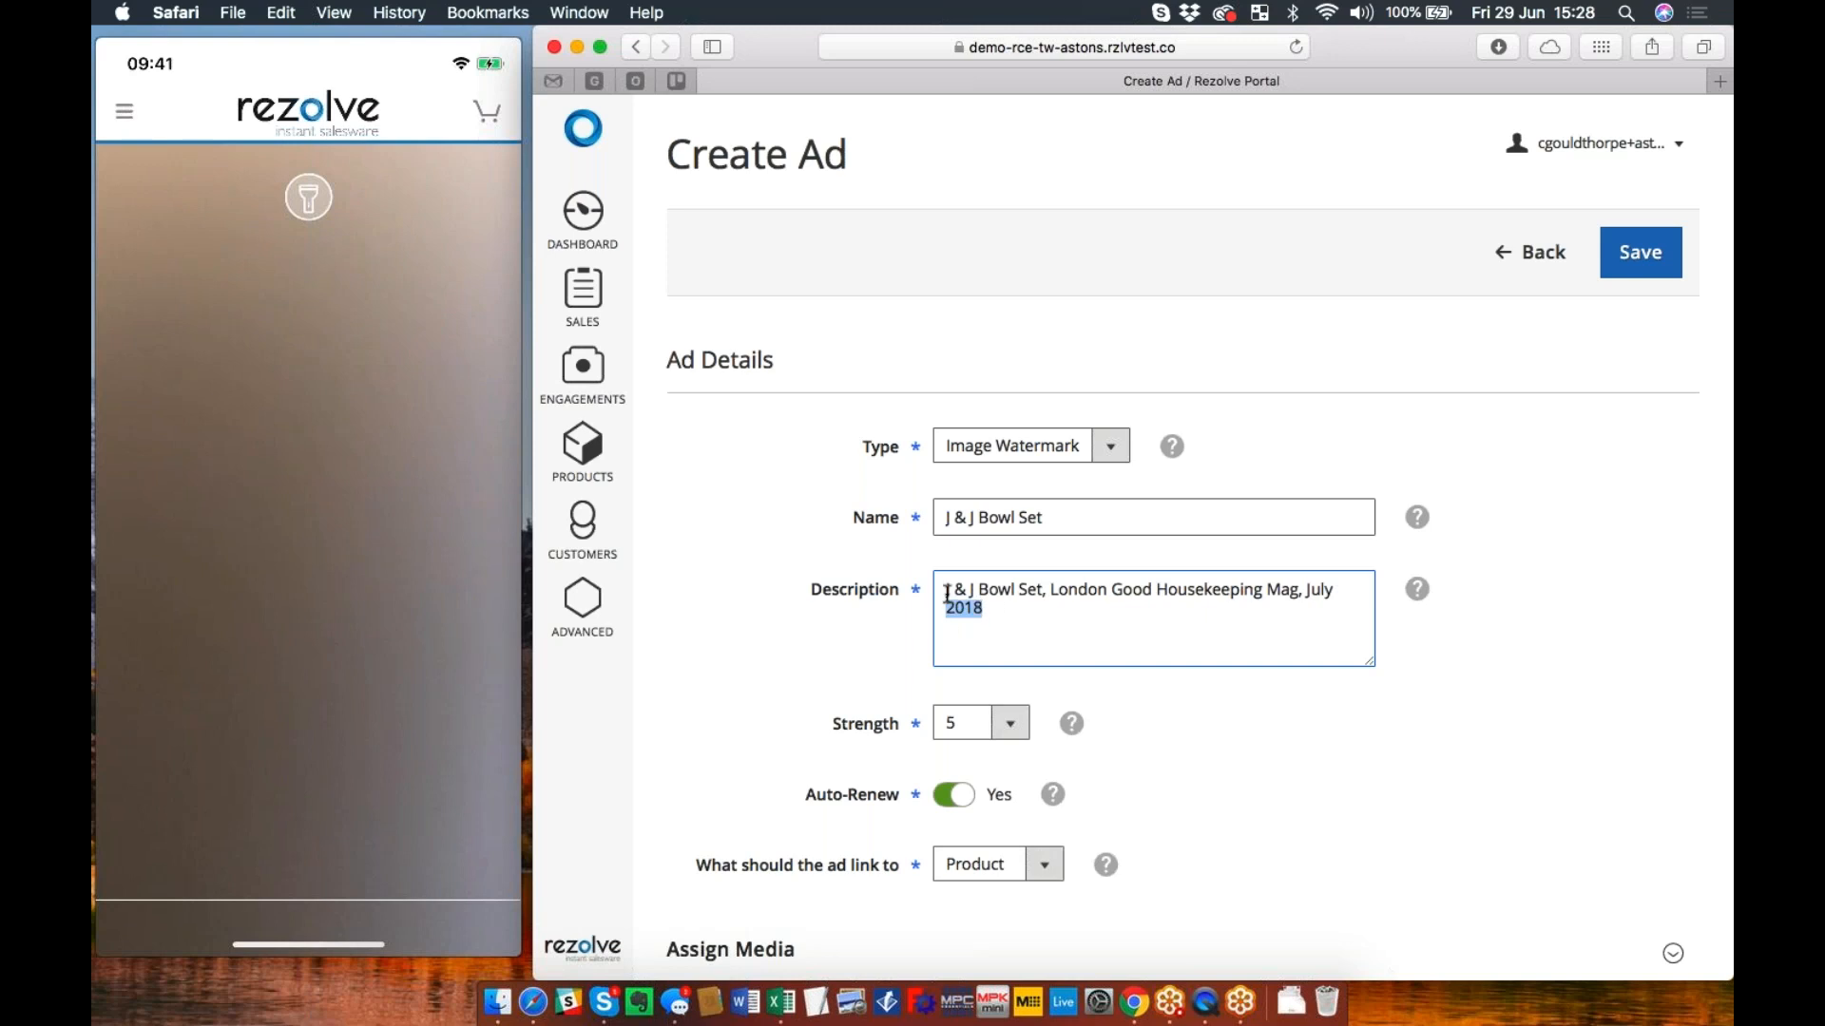
triple_click(1045, 520)
left_click(1069, 522)
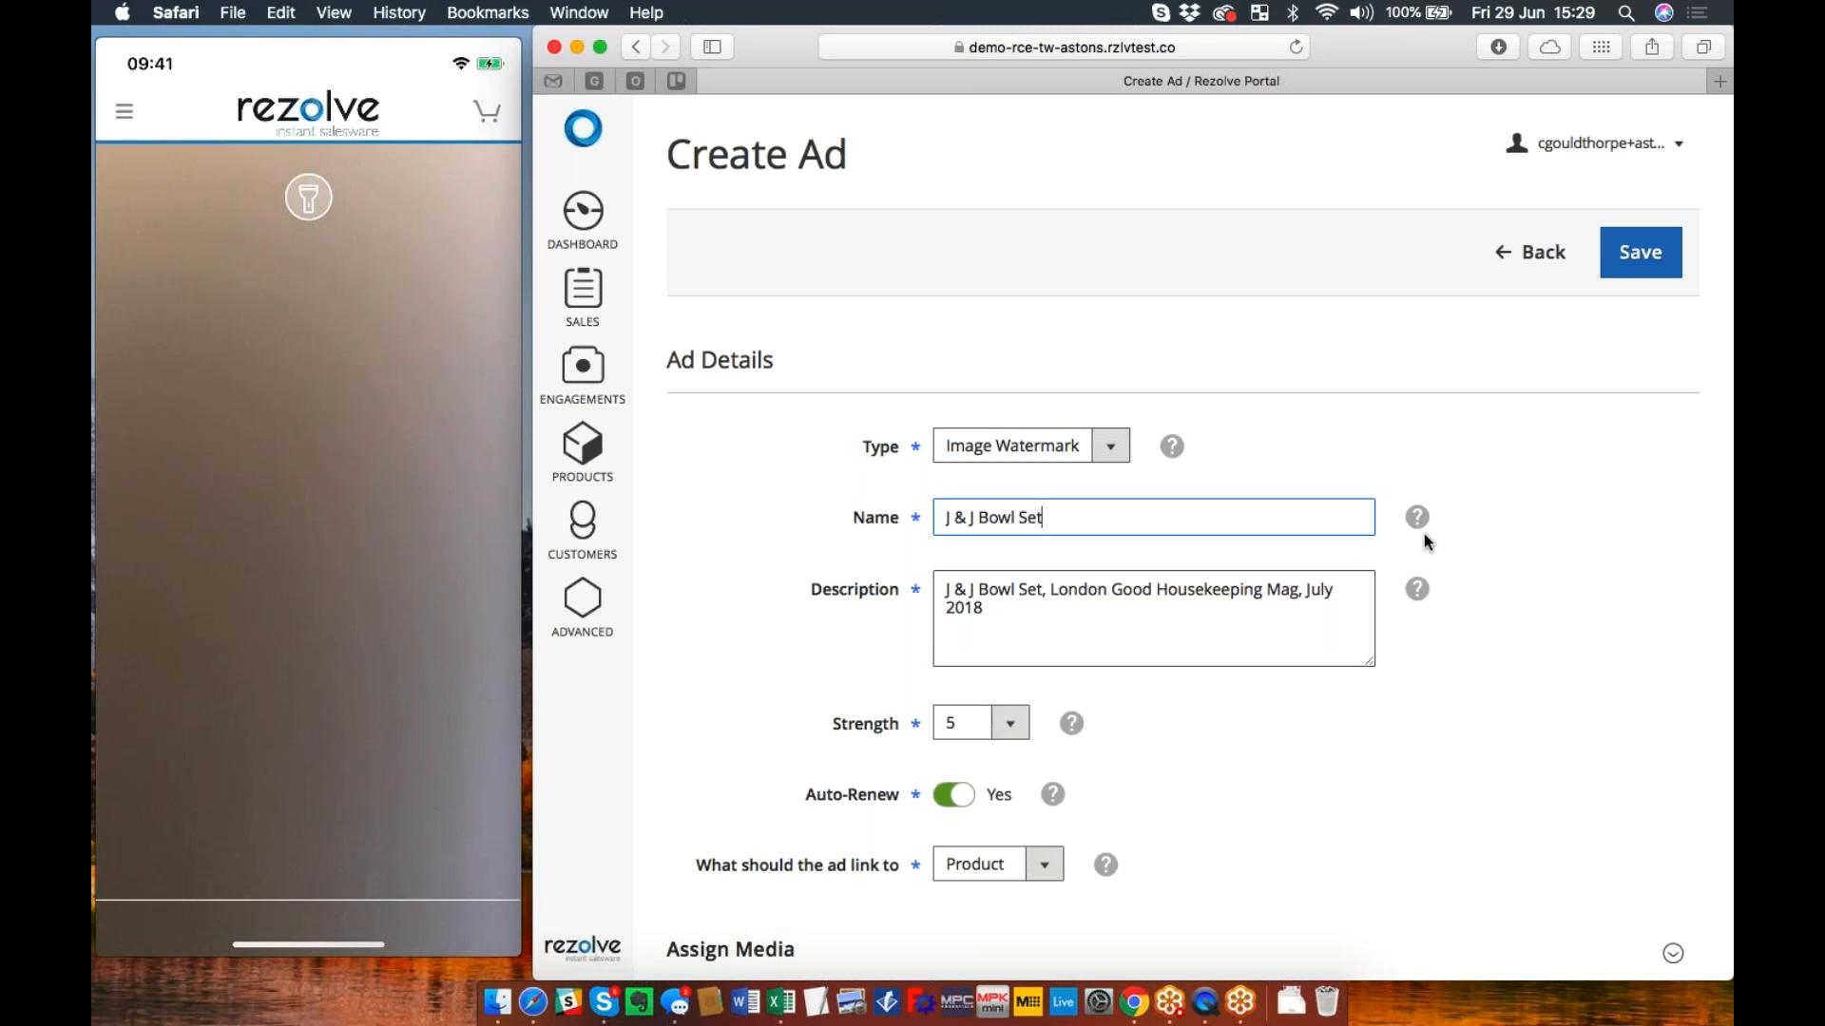
Step: Review the help notes for the ad's type, name, description, strength and auto-renew settings
mouse_move(1177, 452)
mouse_move(1417, 521)
mouse_move(1418, 586)
scroll(1302, 751, "down", 2)
mouse_move(1073, 618)
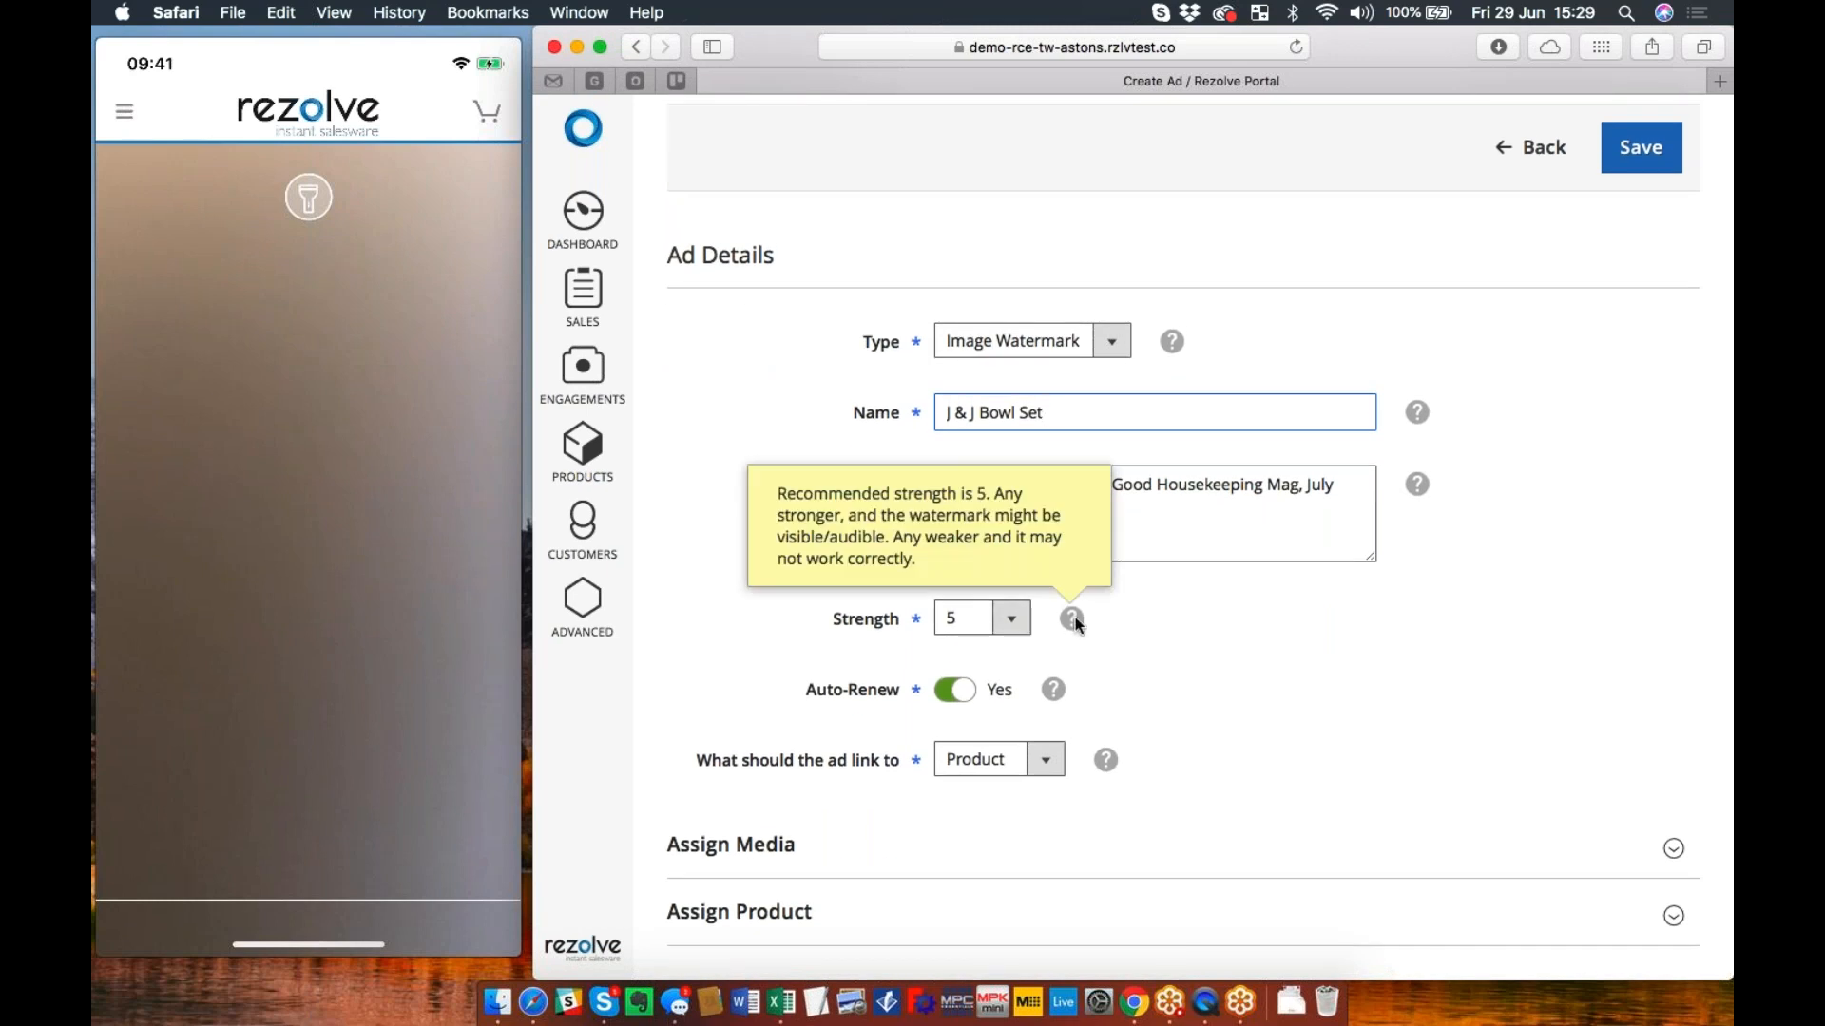
mouse_move(1051, 690)
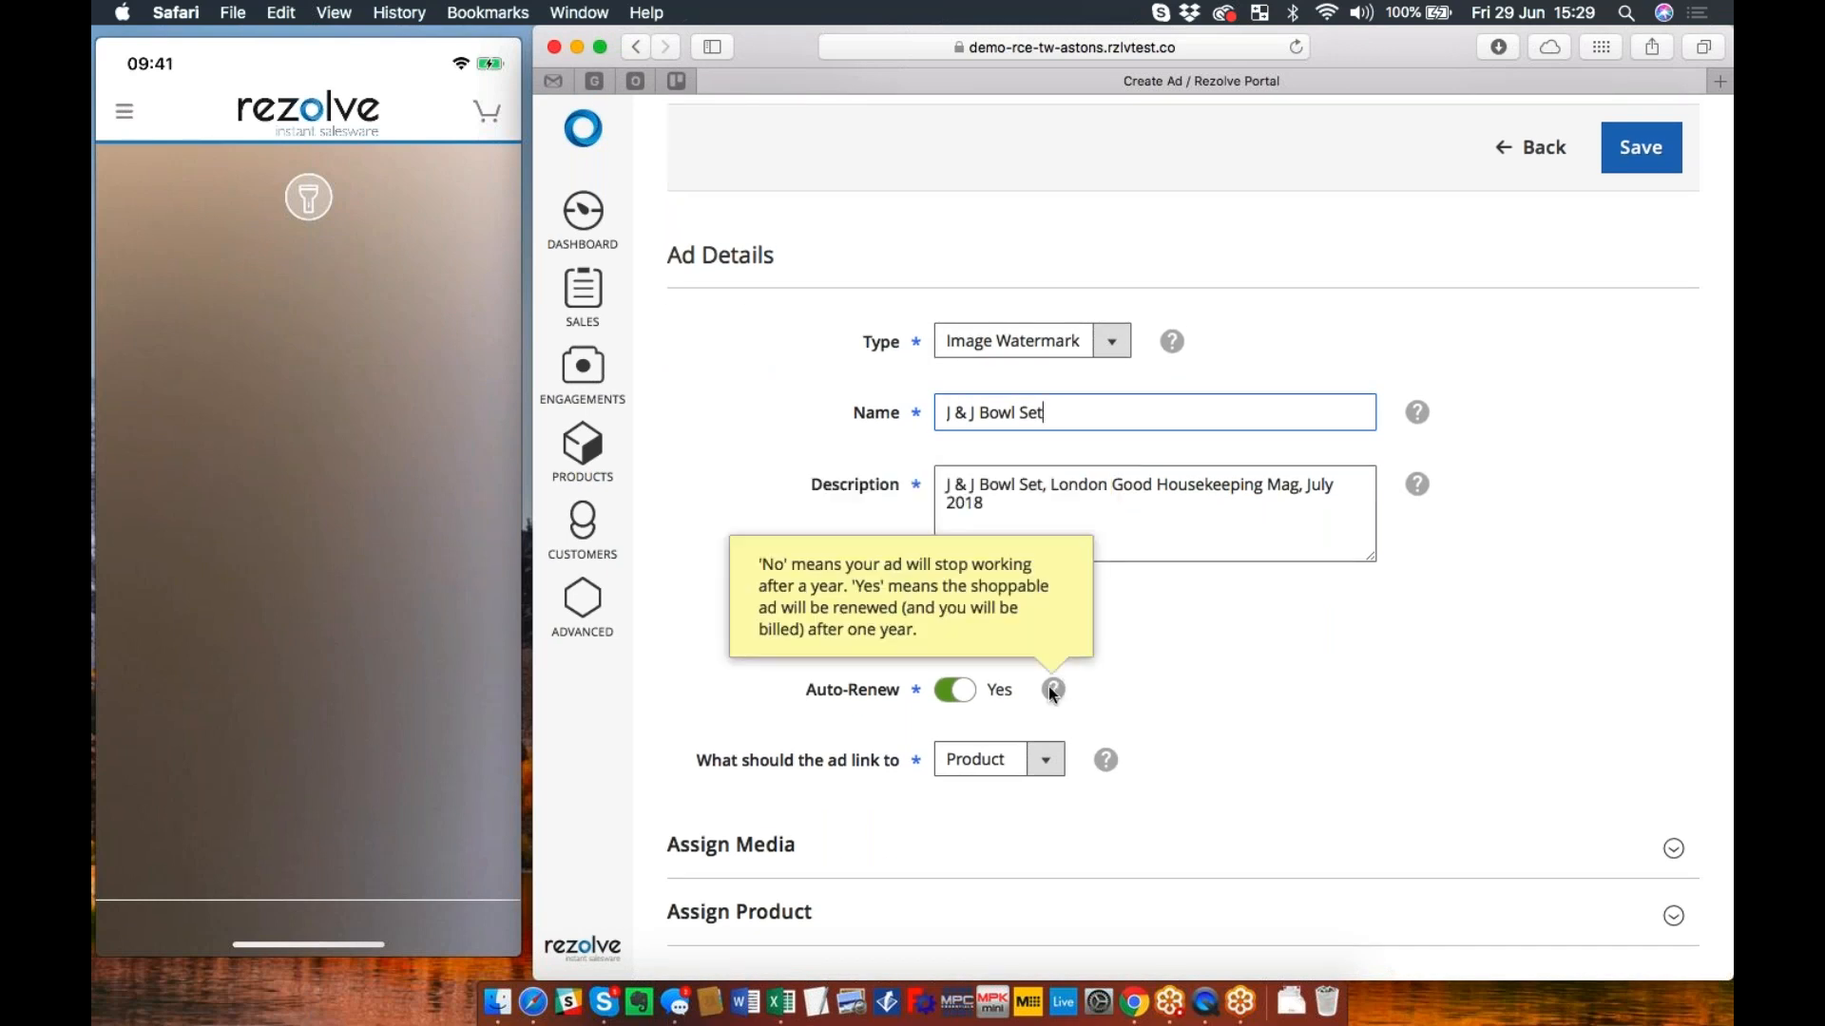
Step: Keep the ad linked to a Product and expand the Assign Media and Assign Product sections
left_click(1045, 759)
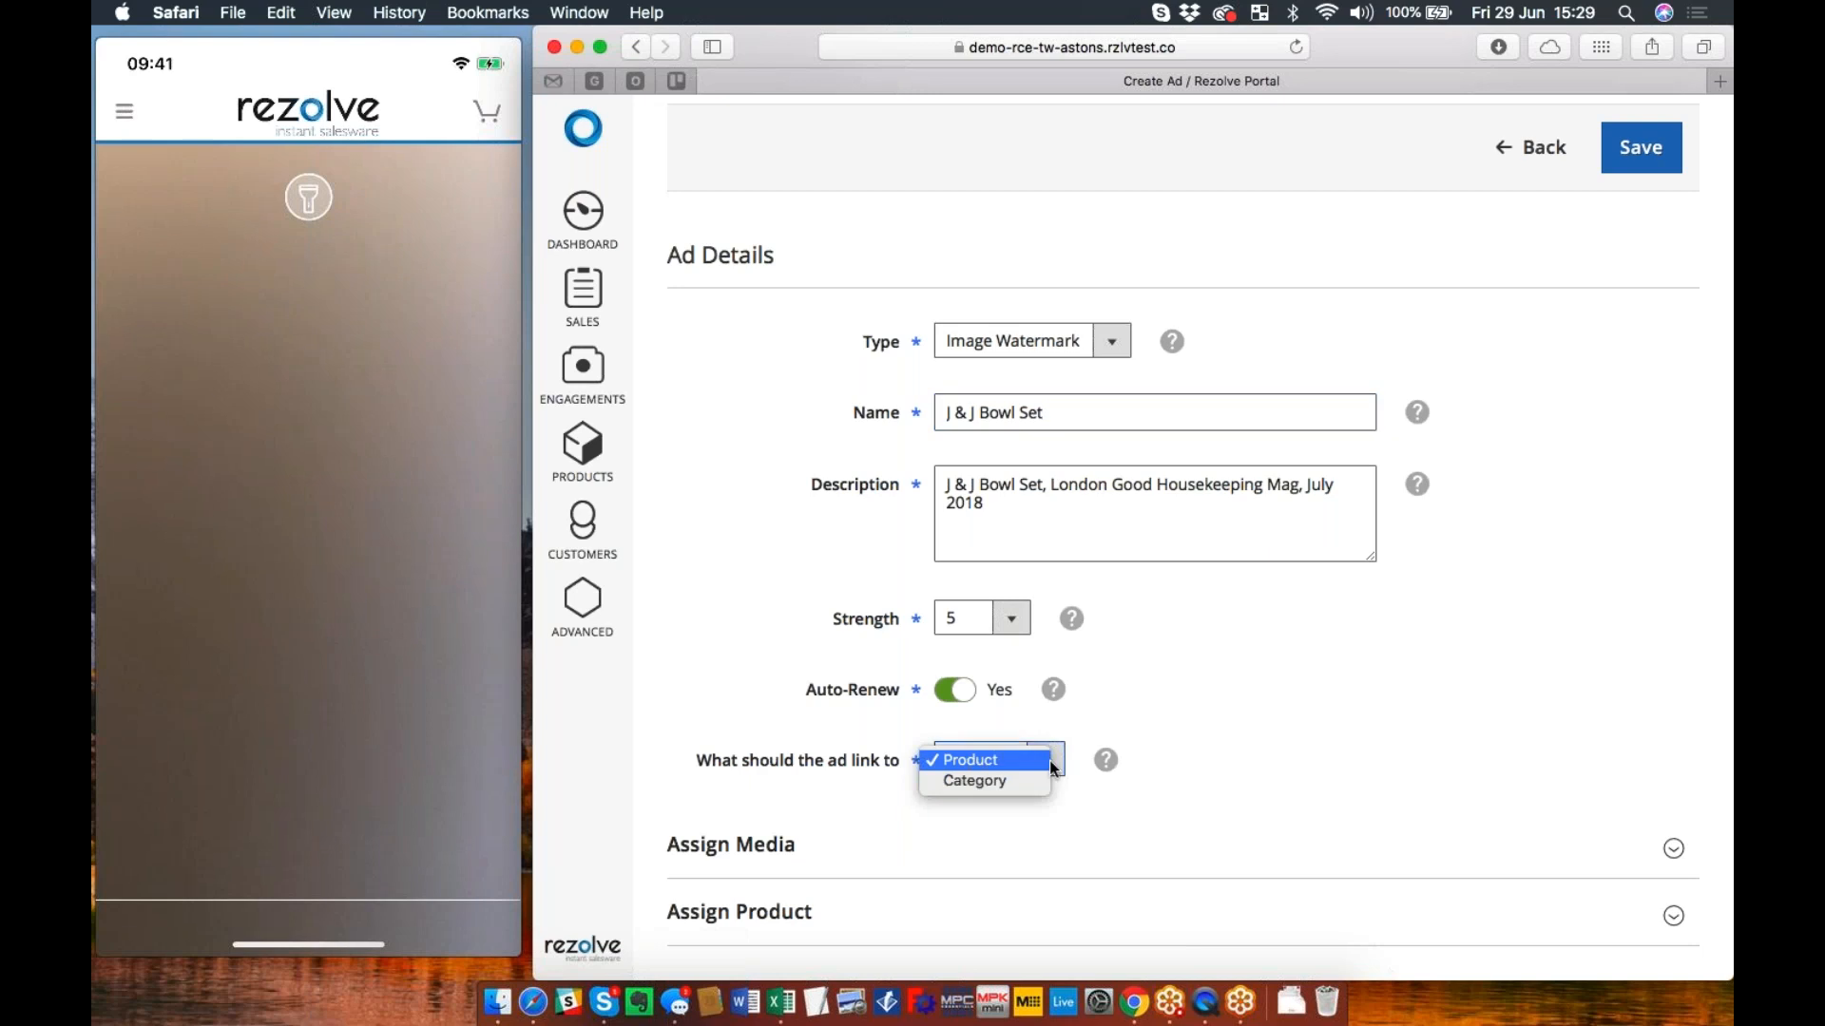
left_click(1013, 763)
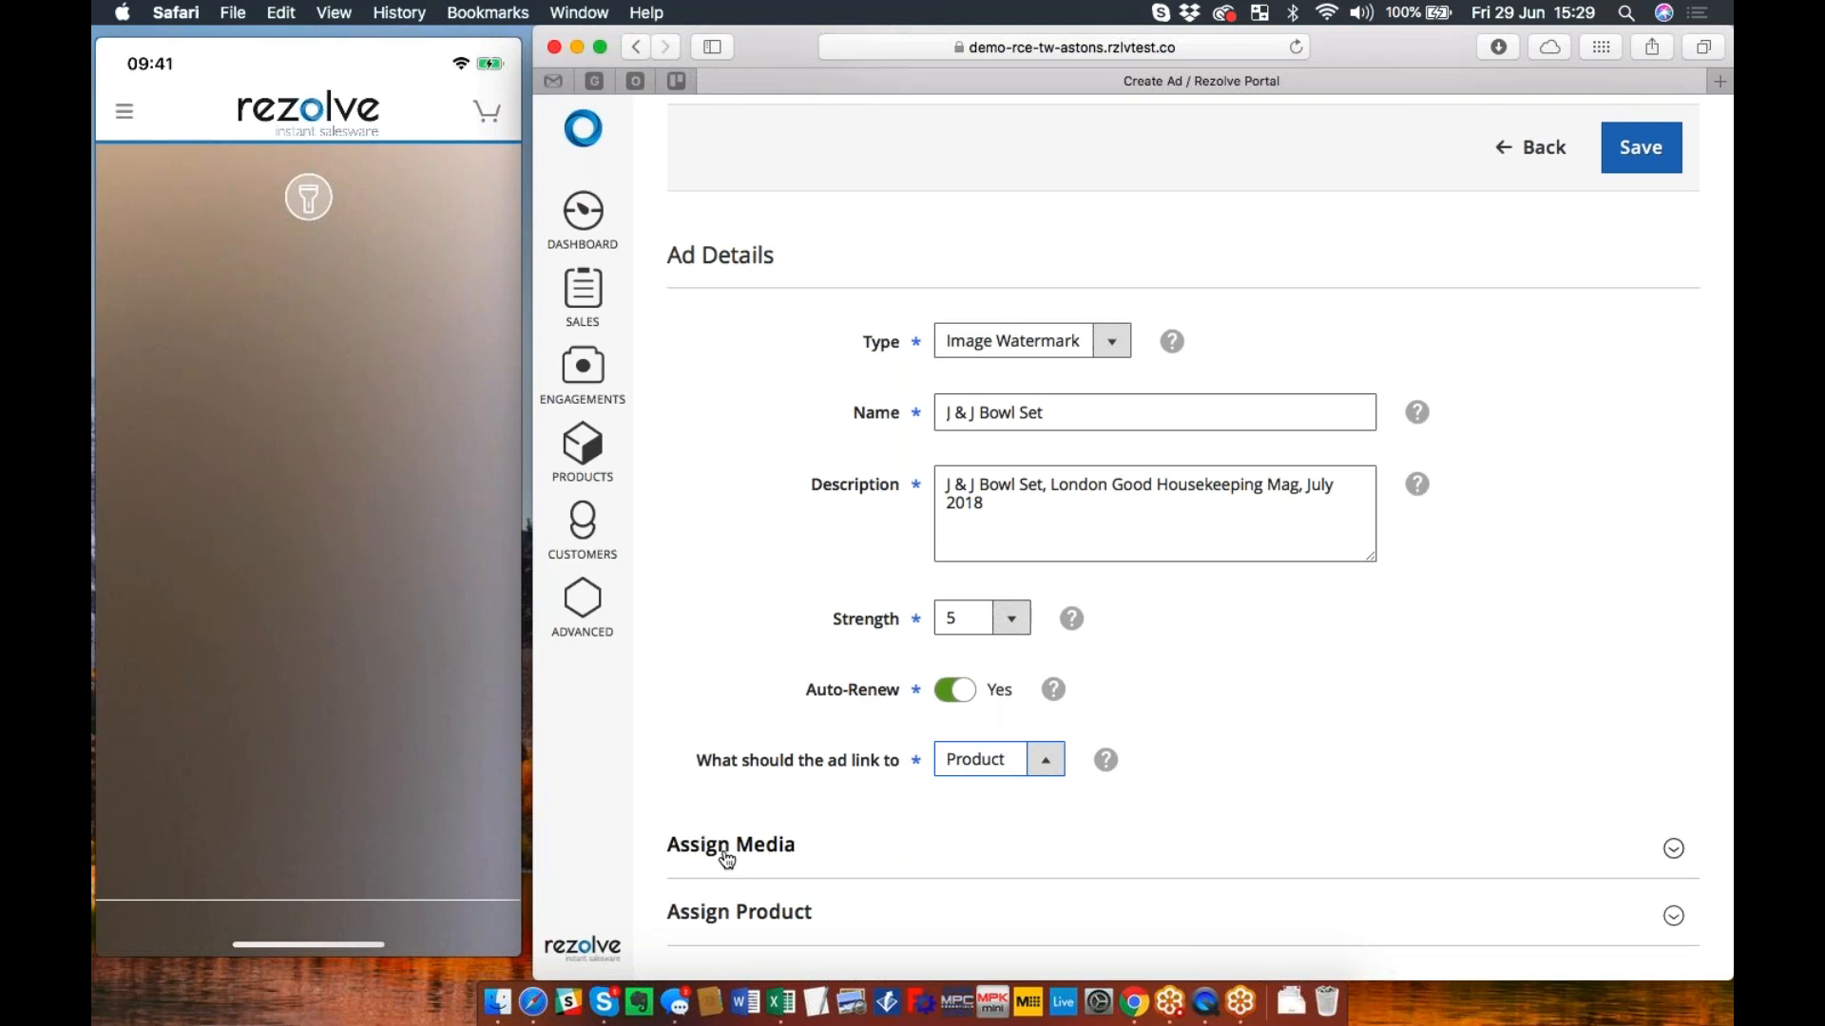
left_click(781, 855)
scroll(1157, 849, "down", 2)
scroll(1052, 829, "down", 5)
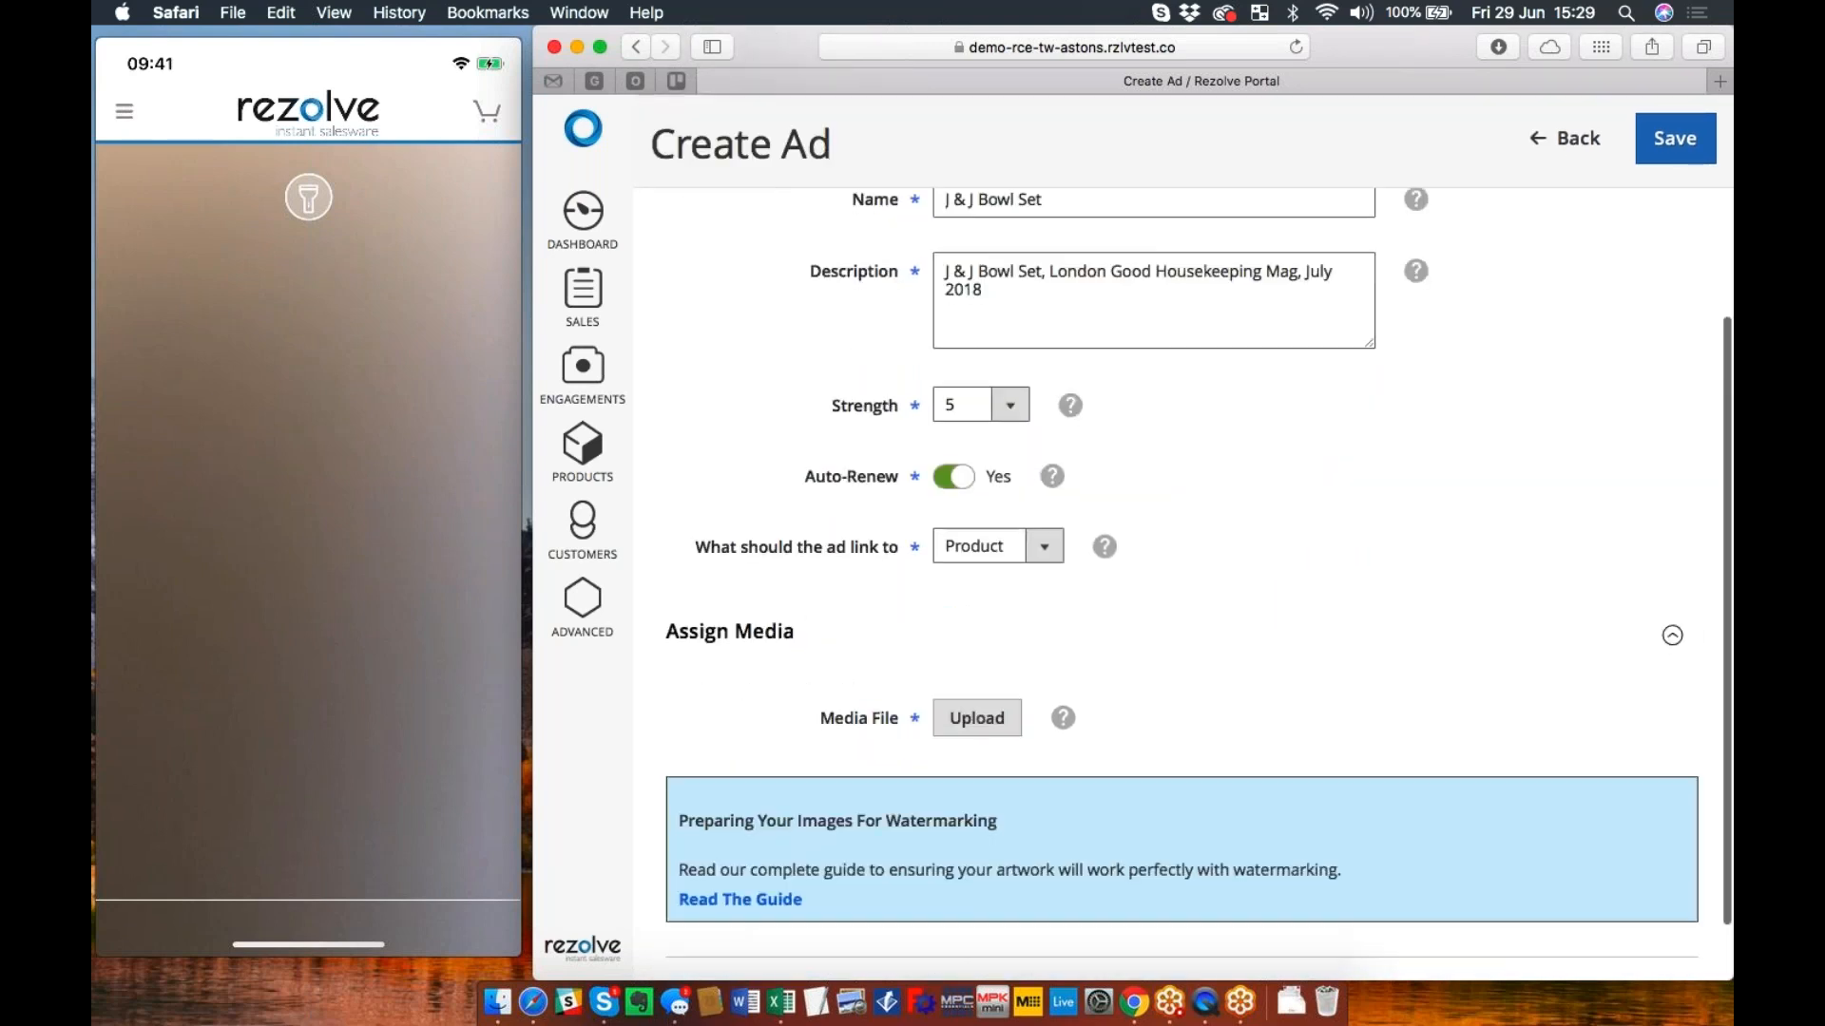
left_click(911, 884)
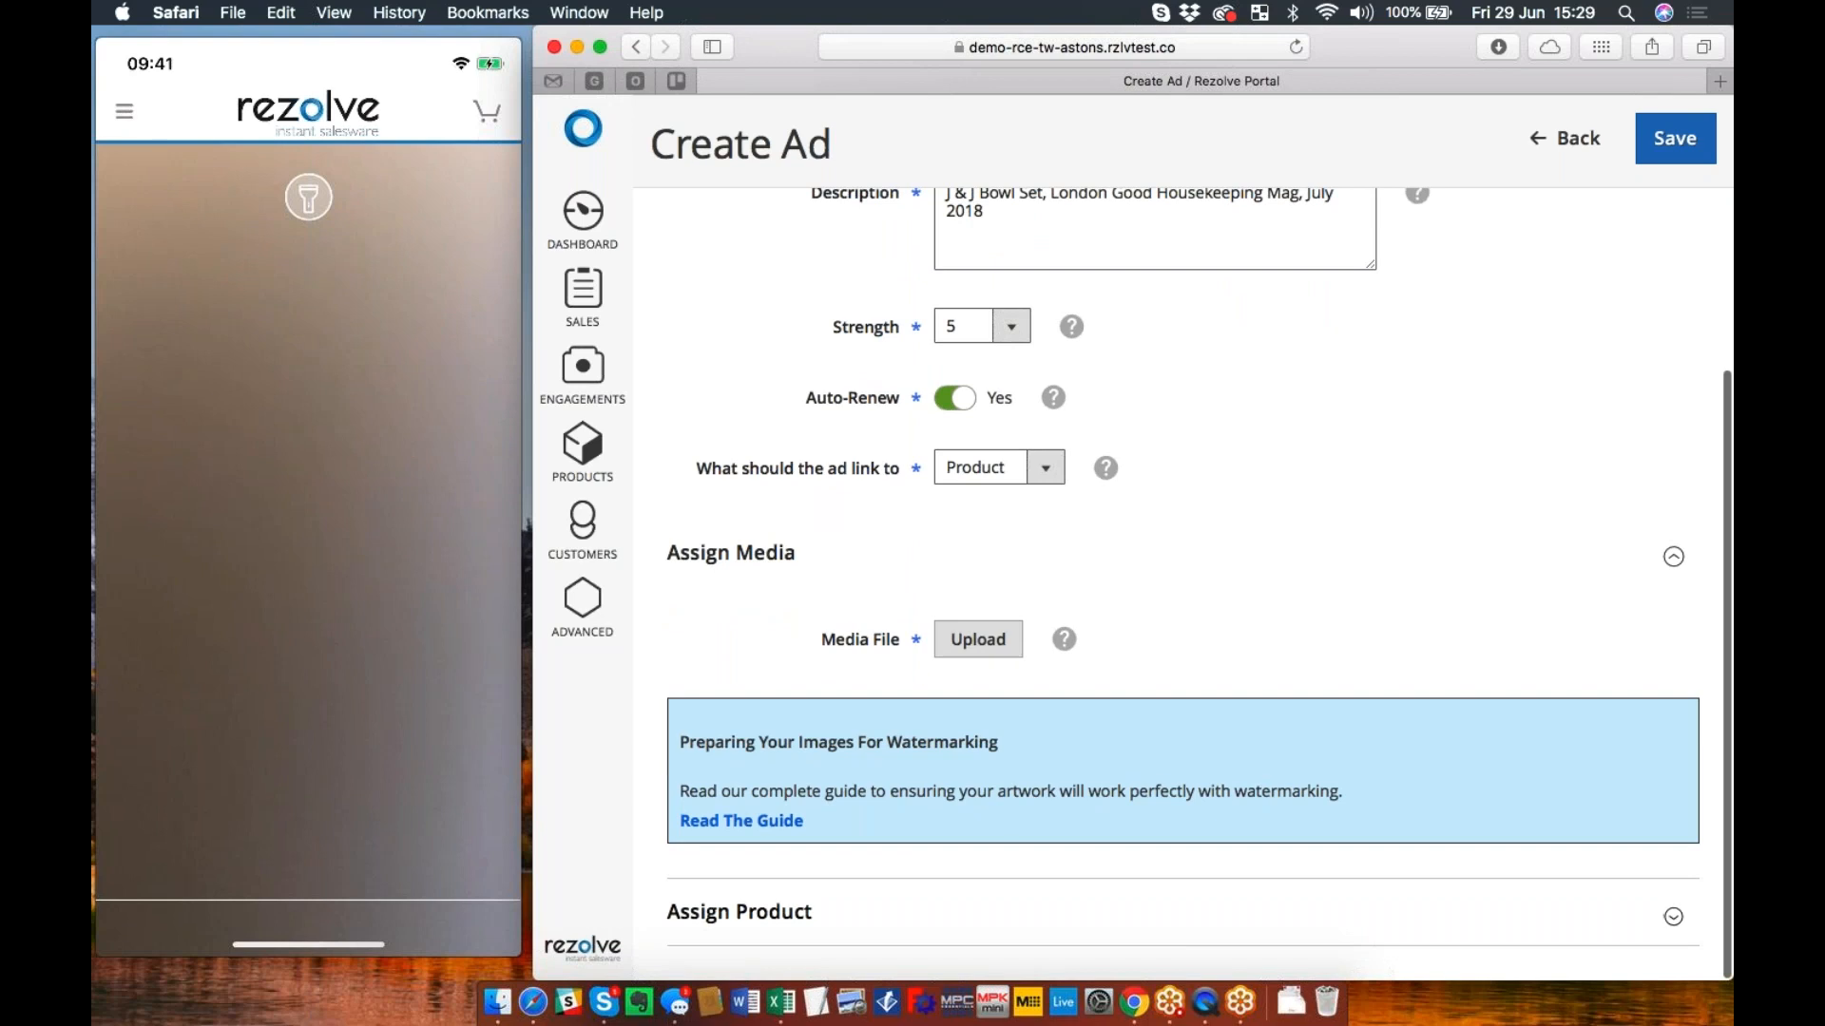
scroll(1129, 860, "down", 4)
scroll(1129, 858, "up", 3)
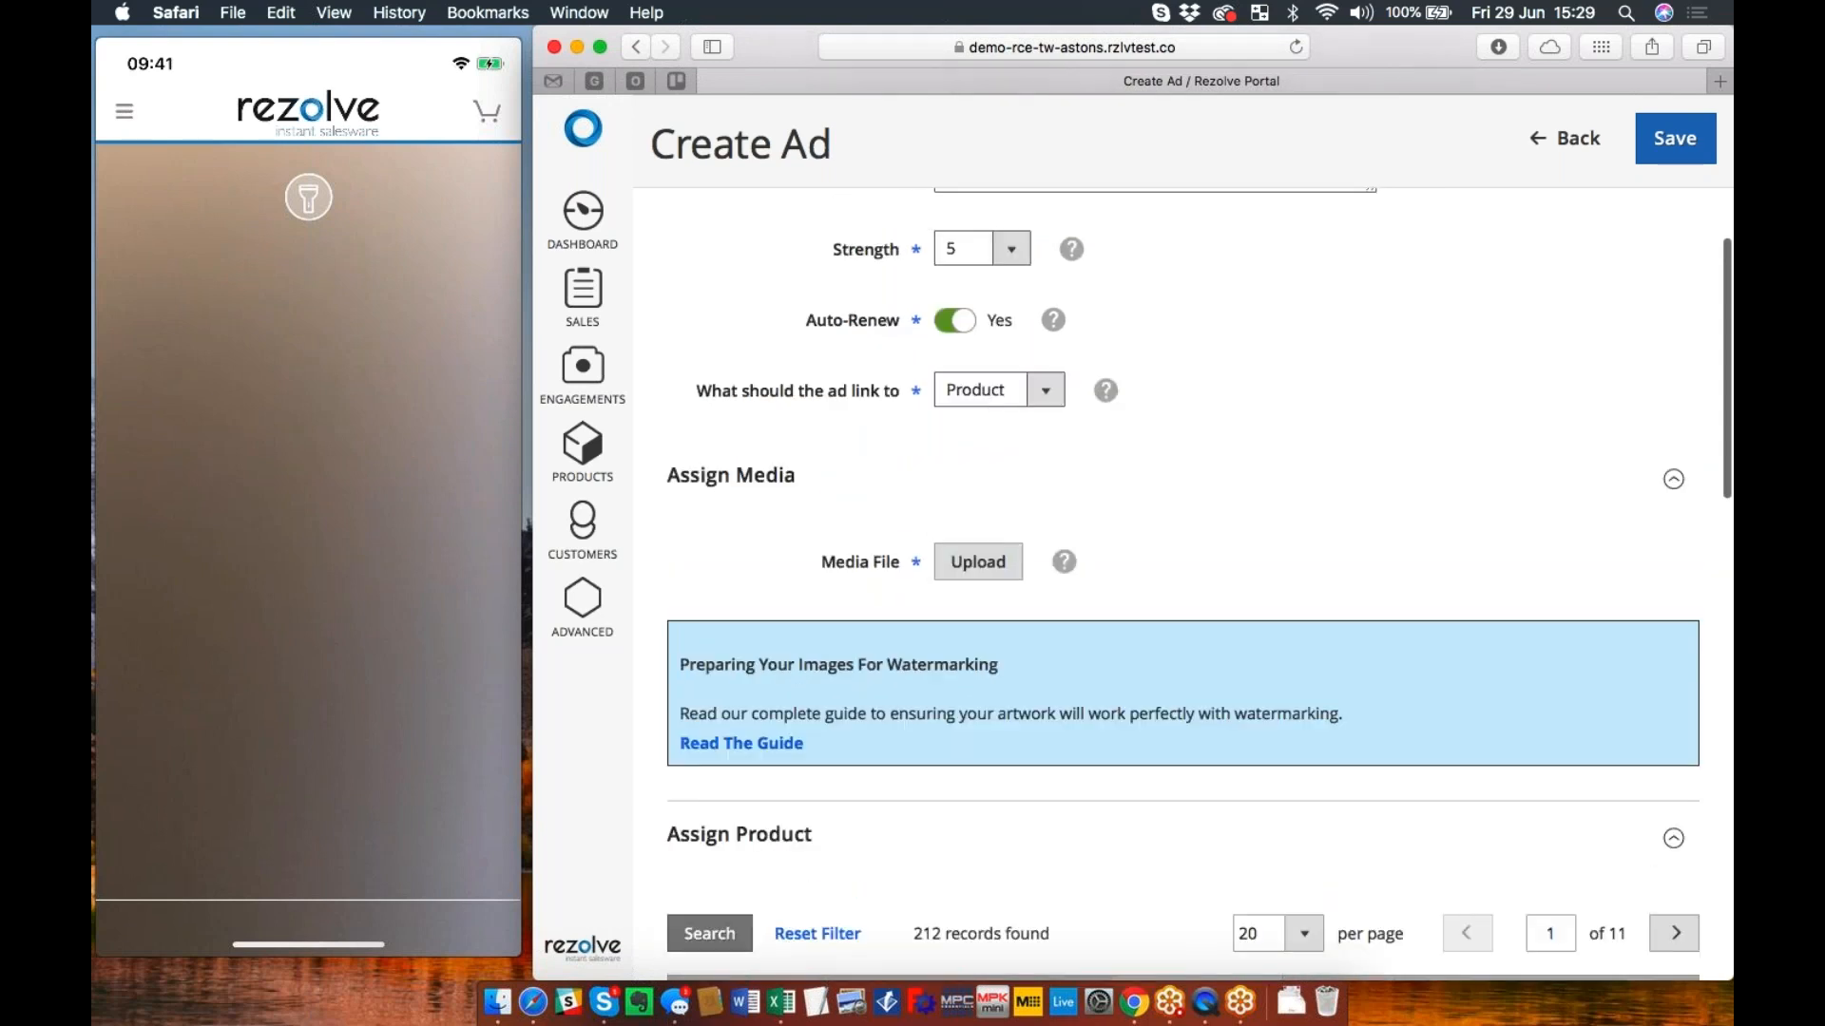
left_click(1049, 413)
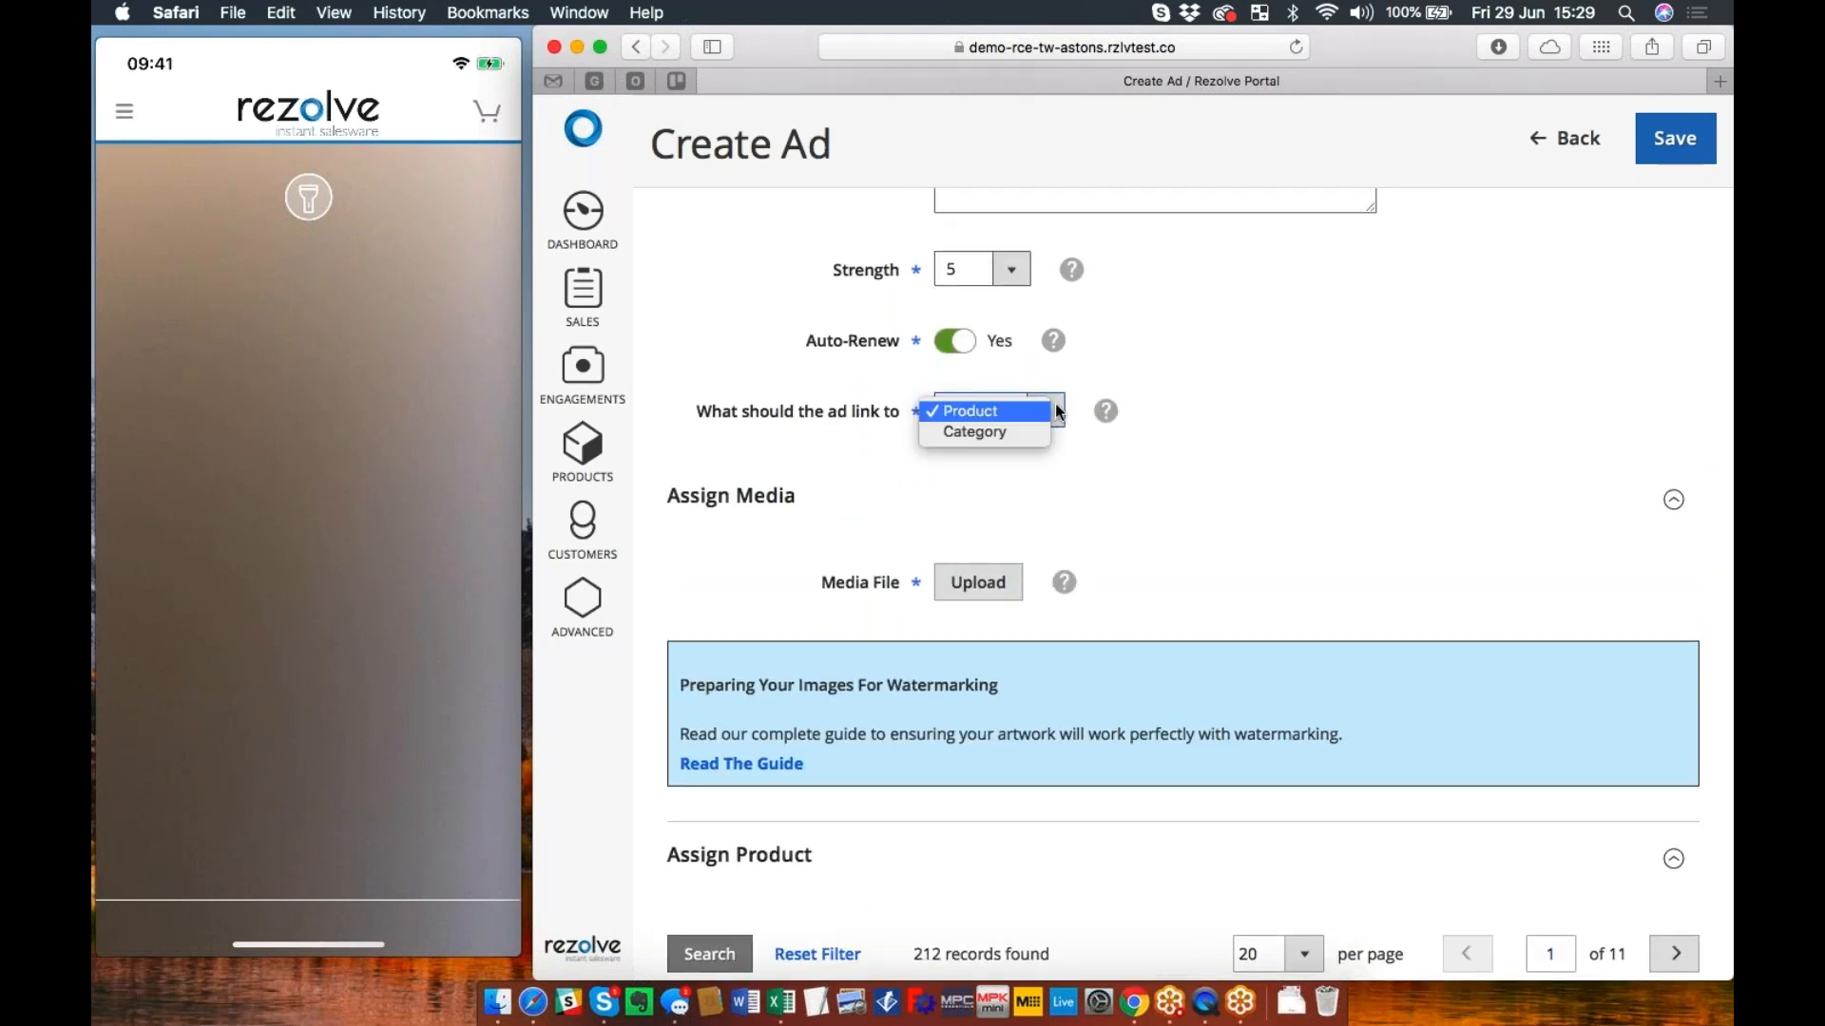
left_click(1046, 412)
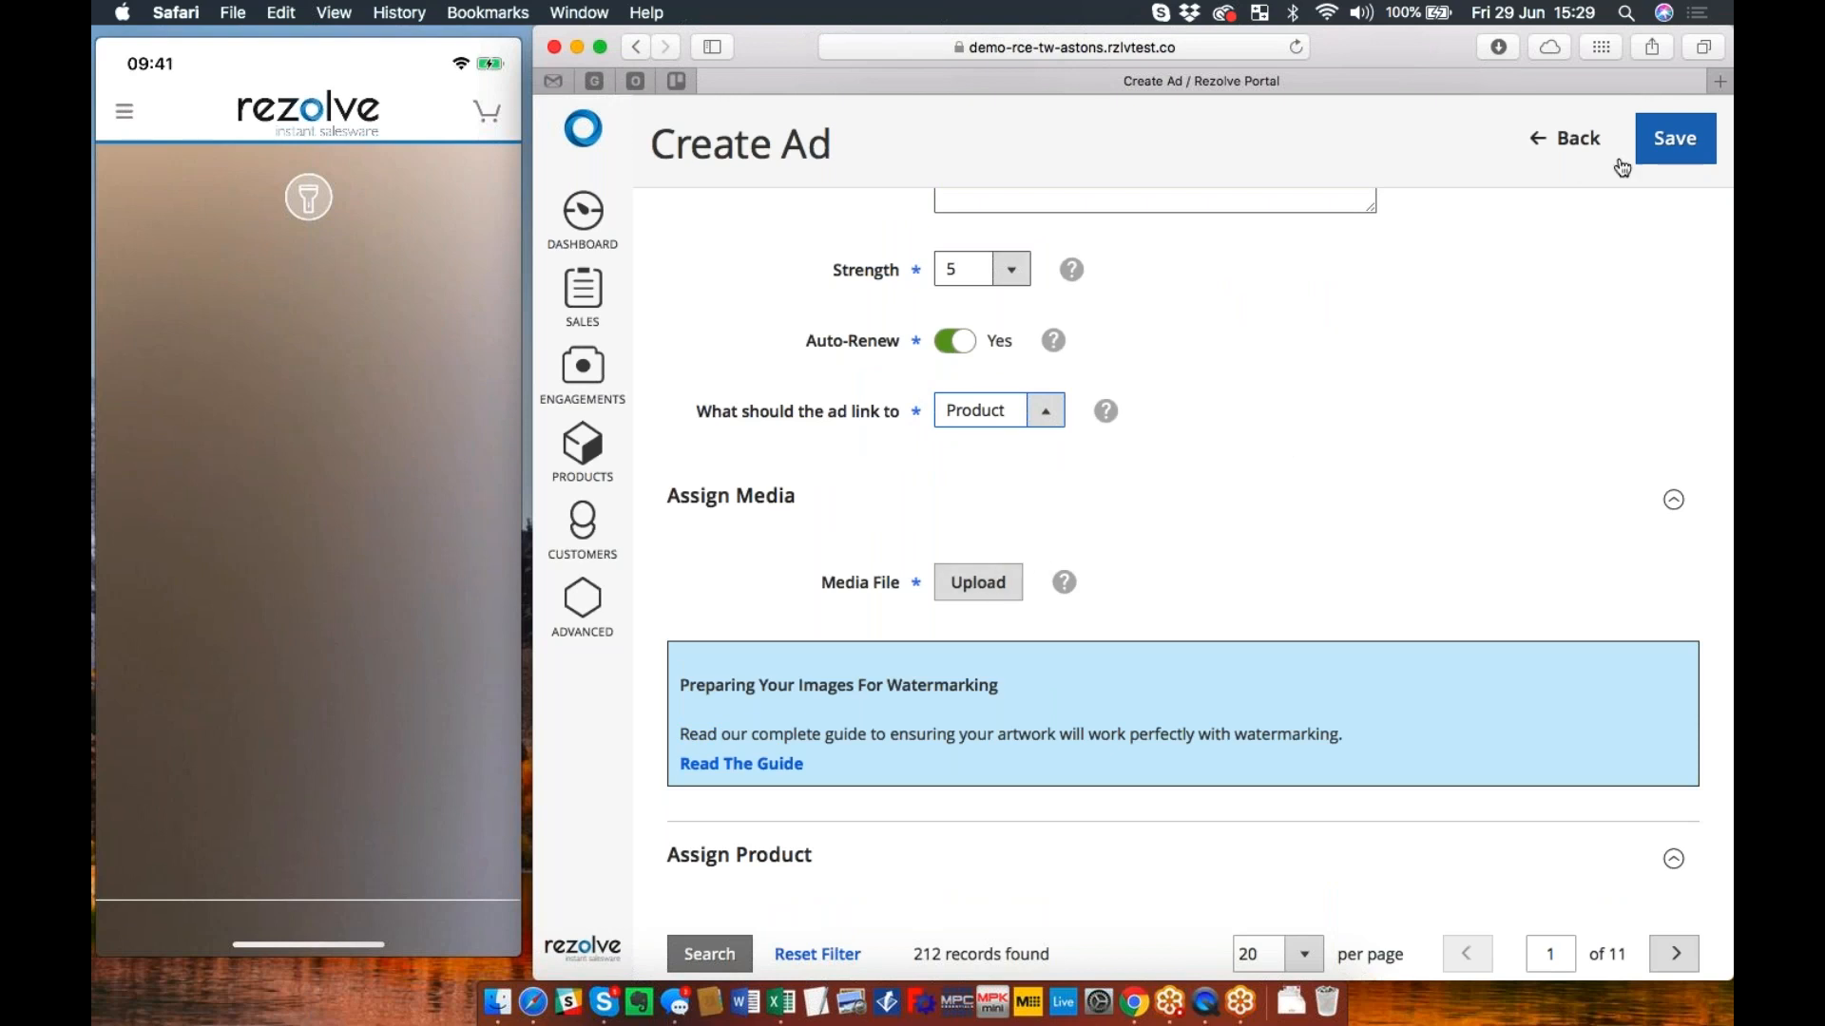
Step: Open Google in a new browser tab, hide the bookmarks sidebar and decline the new ad settings offer
left_click(1718, 87)
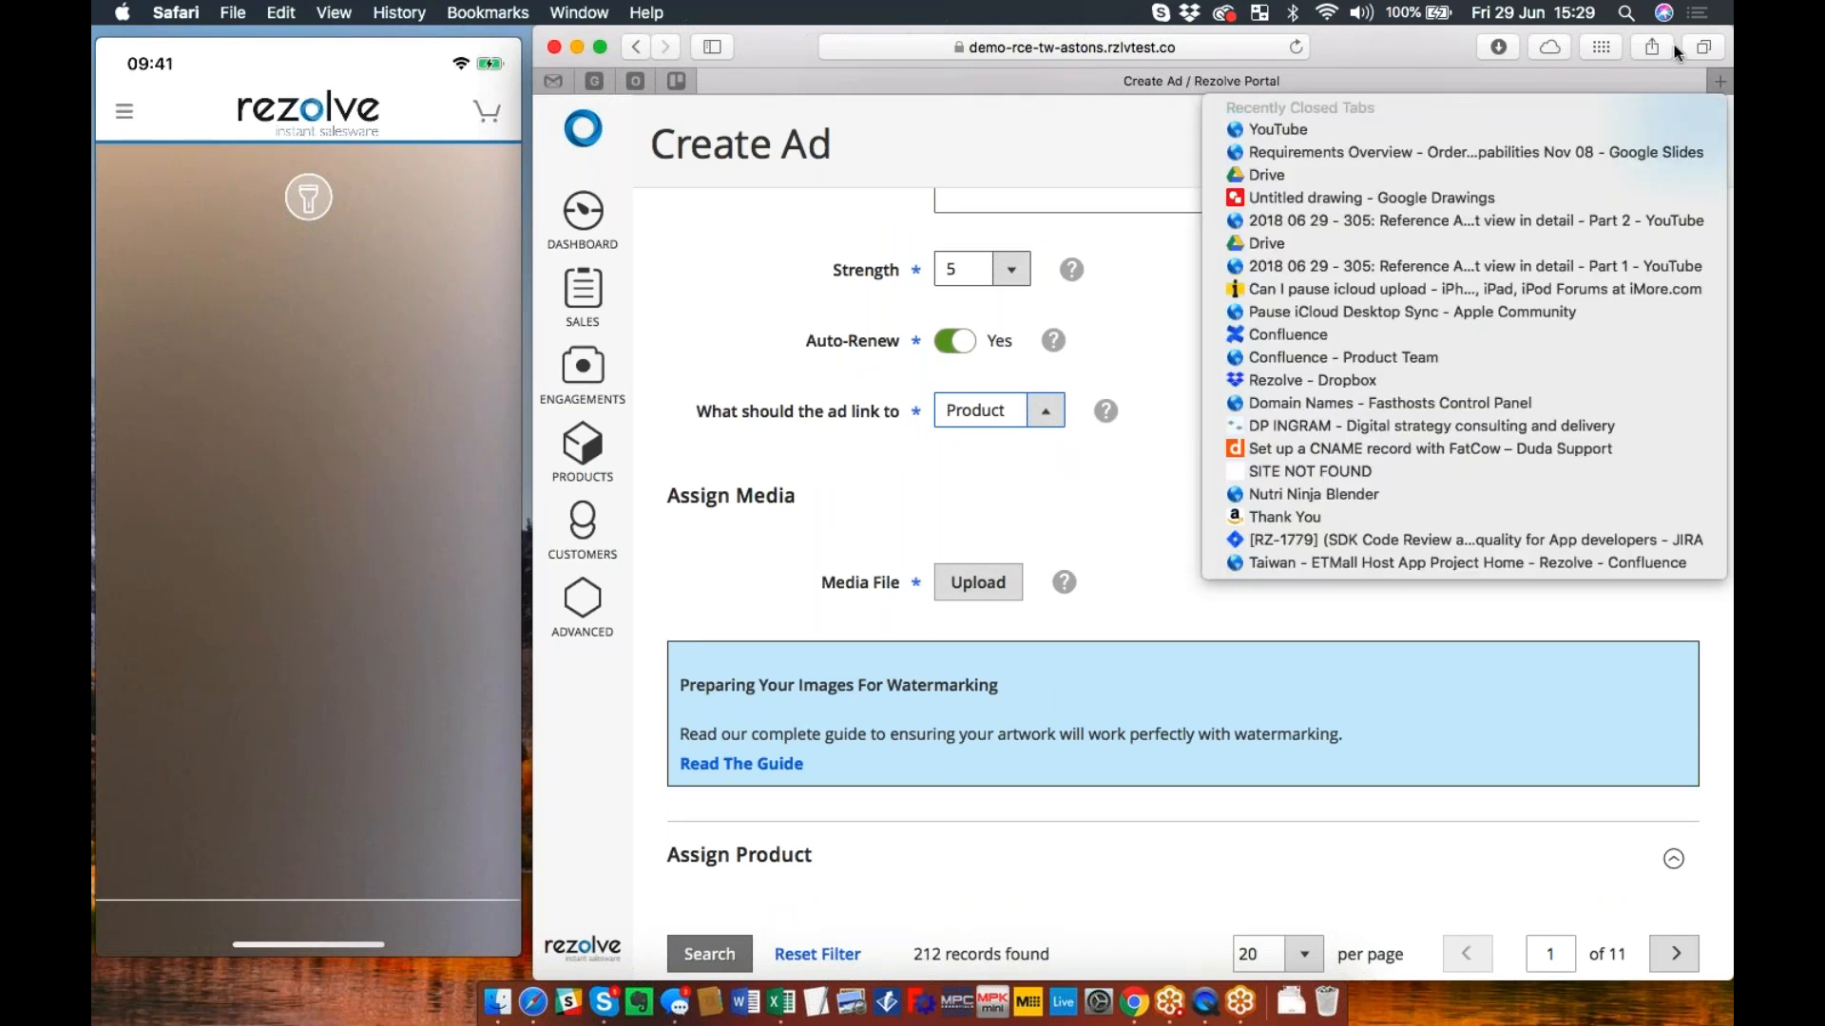
left_click(1719, 84)
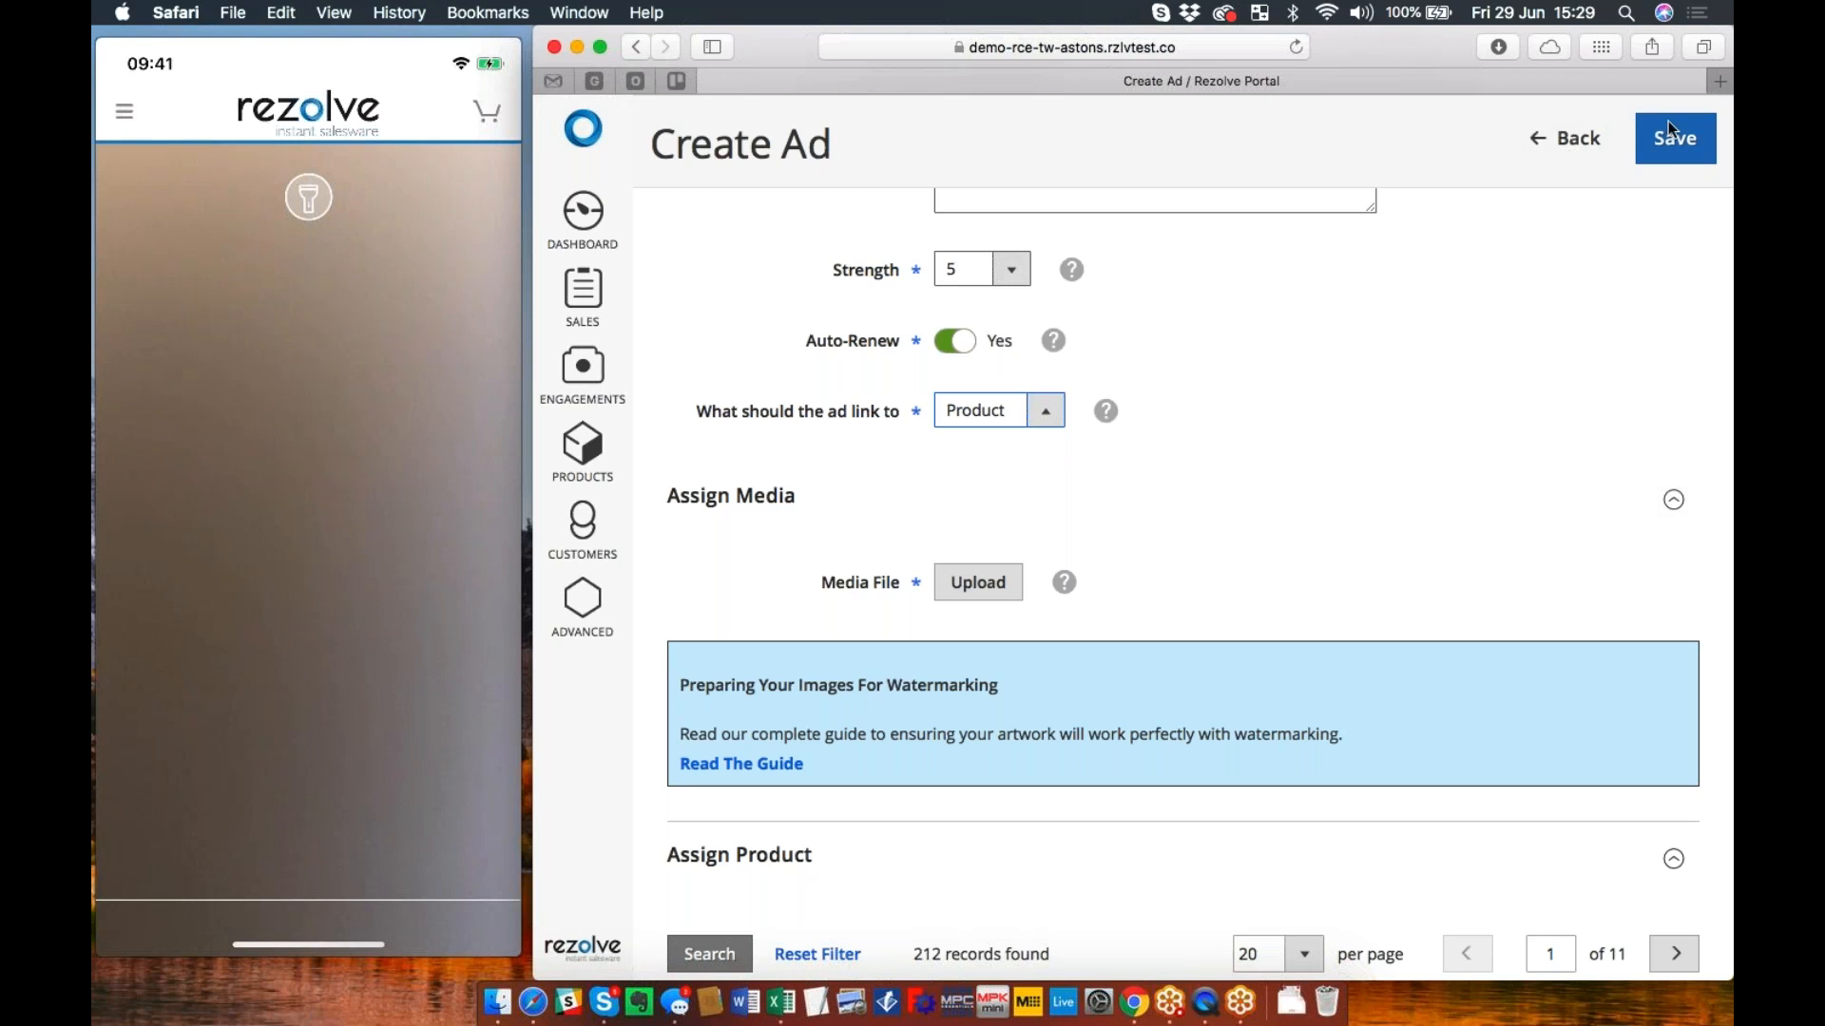
left_click(1718, 82)
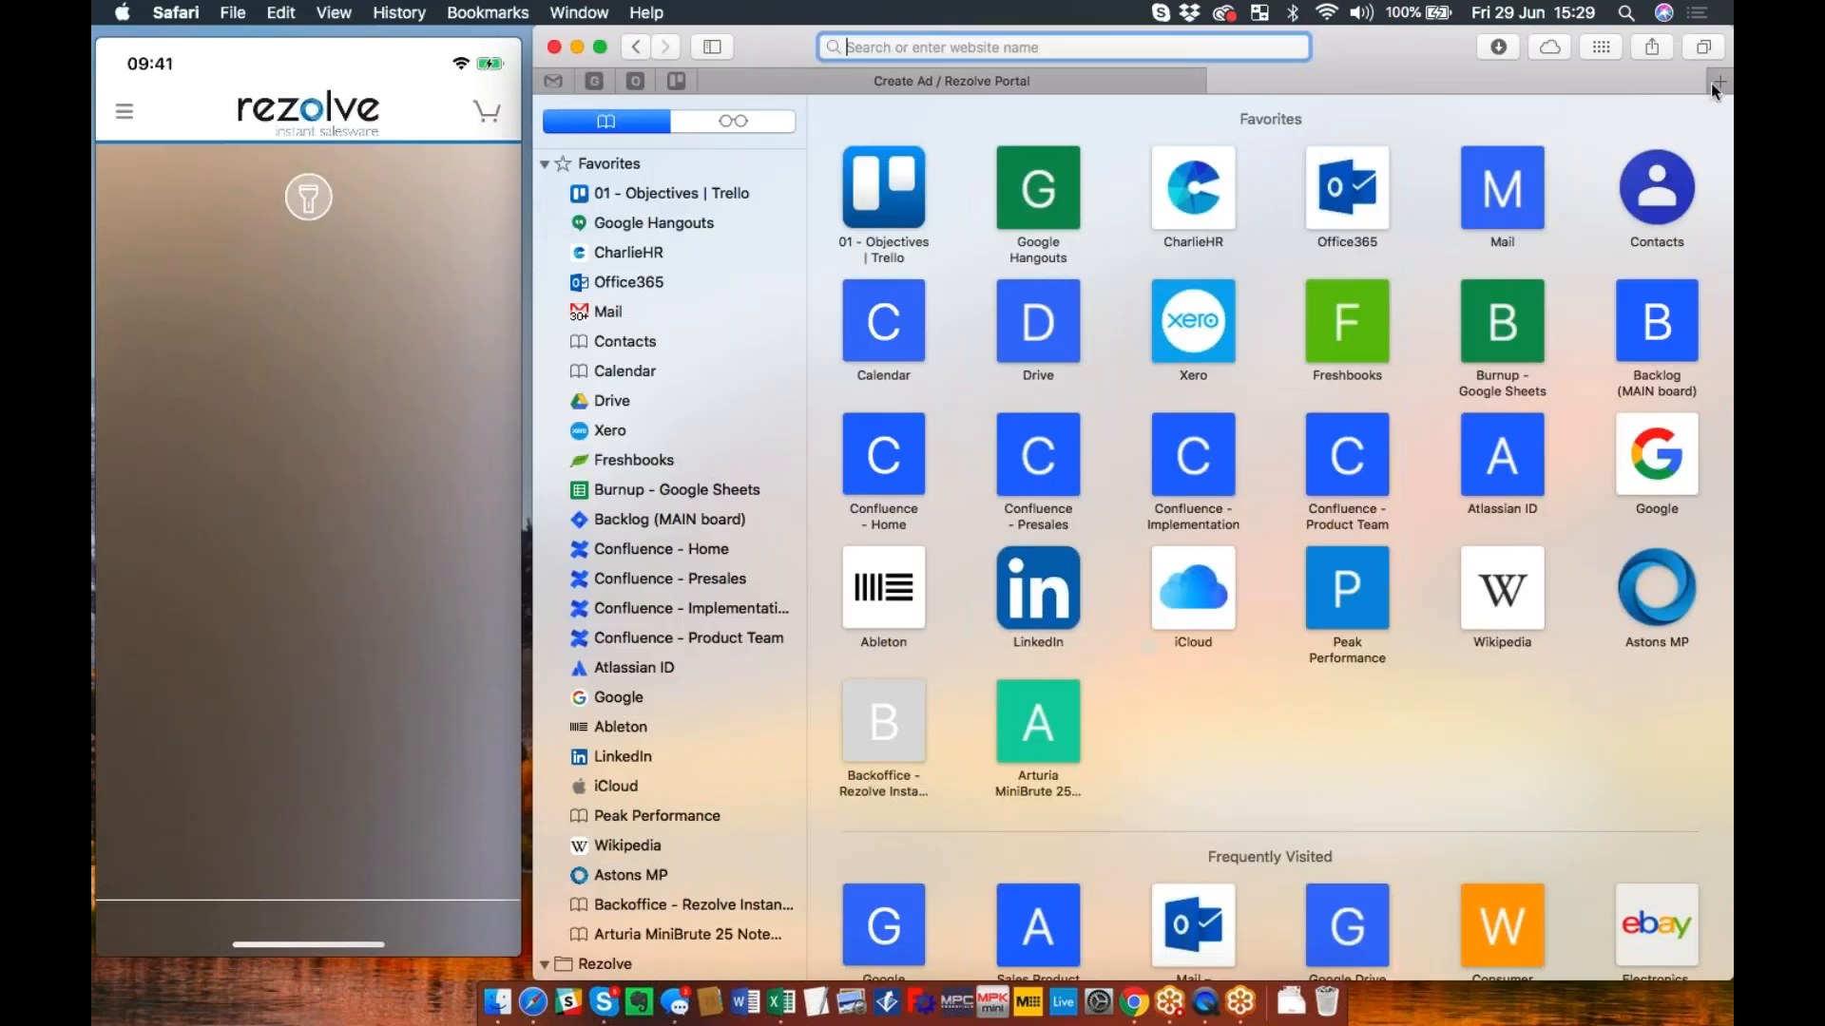
left_click(1674, 439)
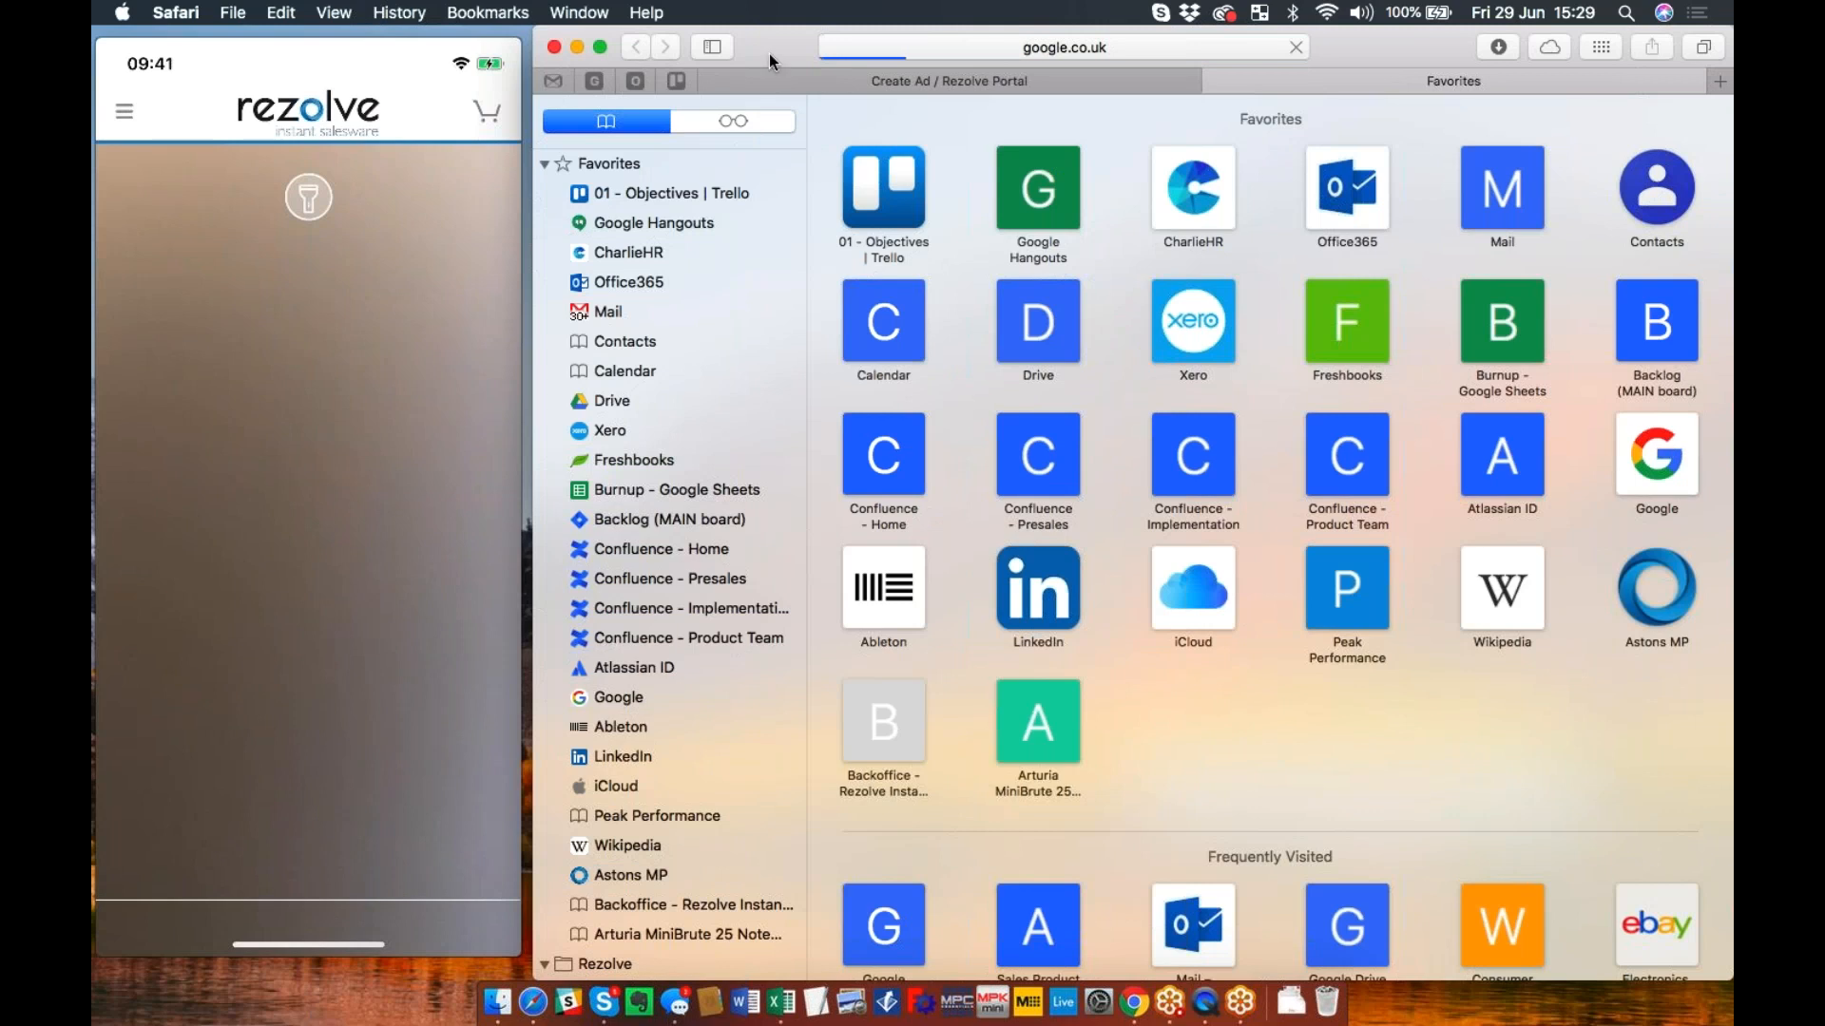
left_click(712, 48)
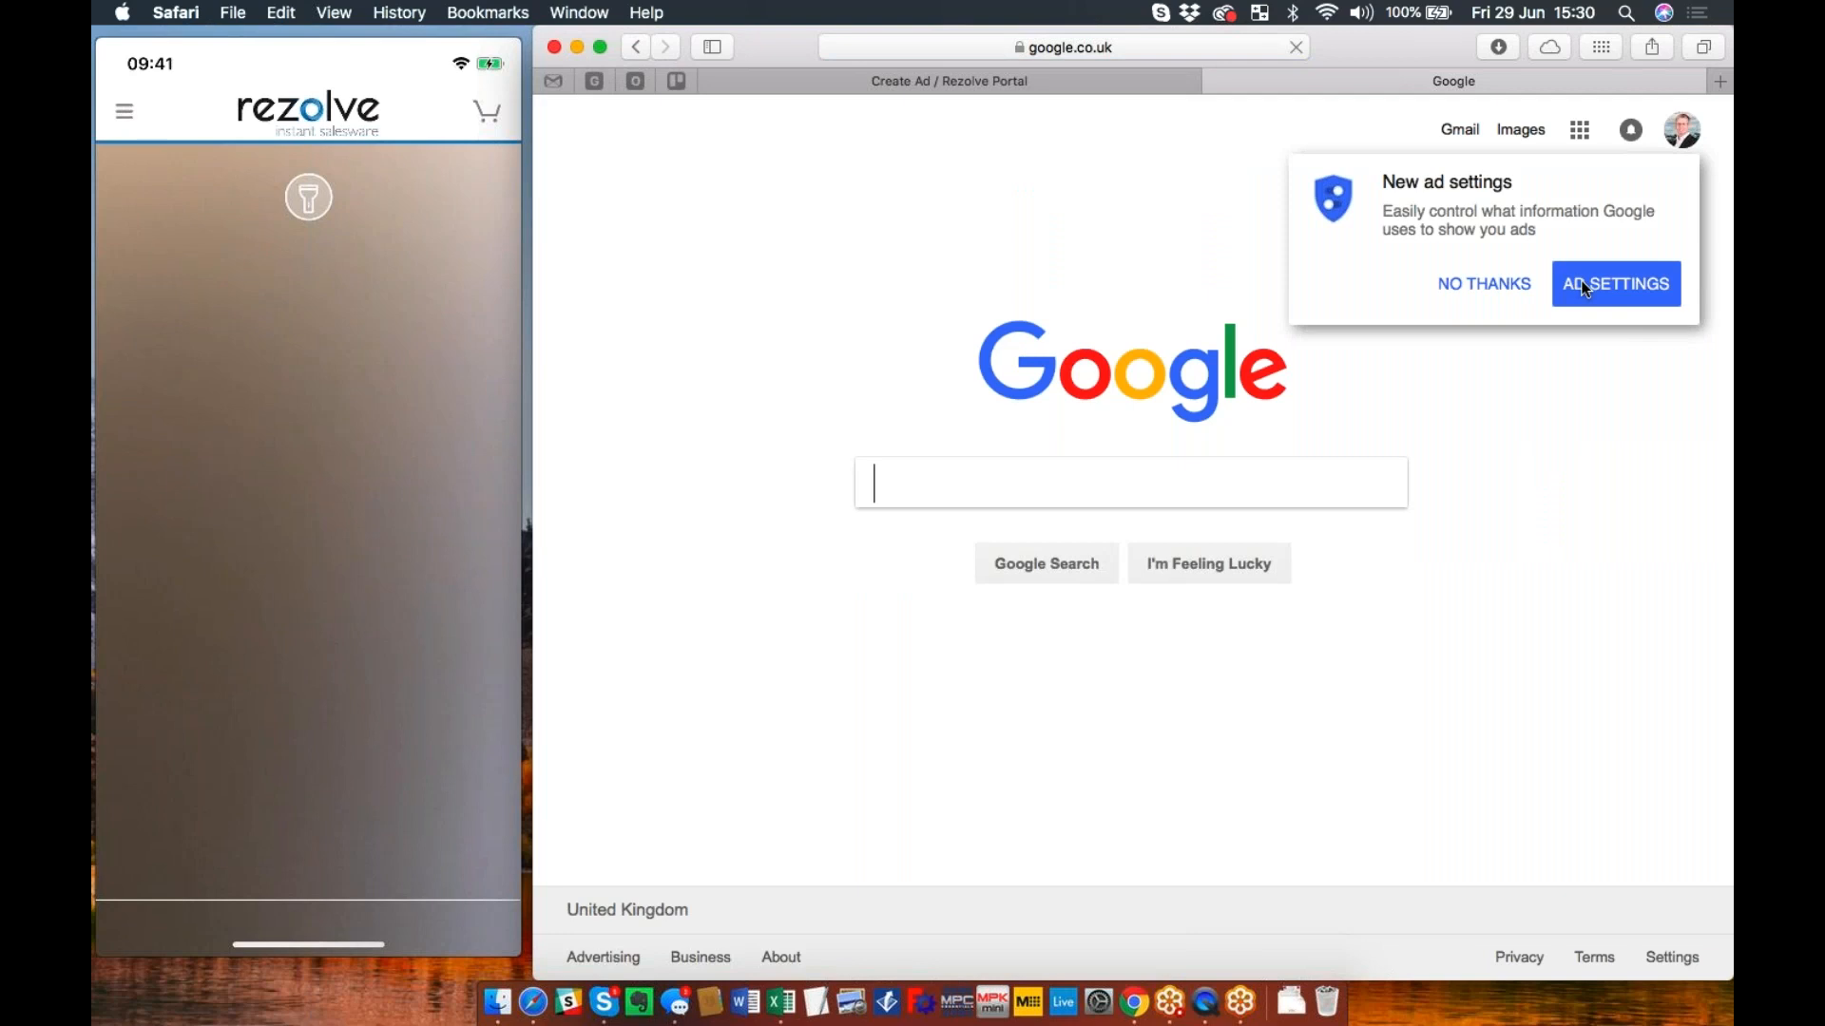
left_click(1498, 285)
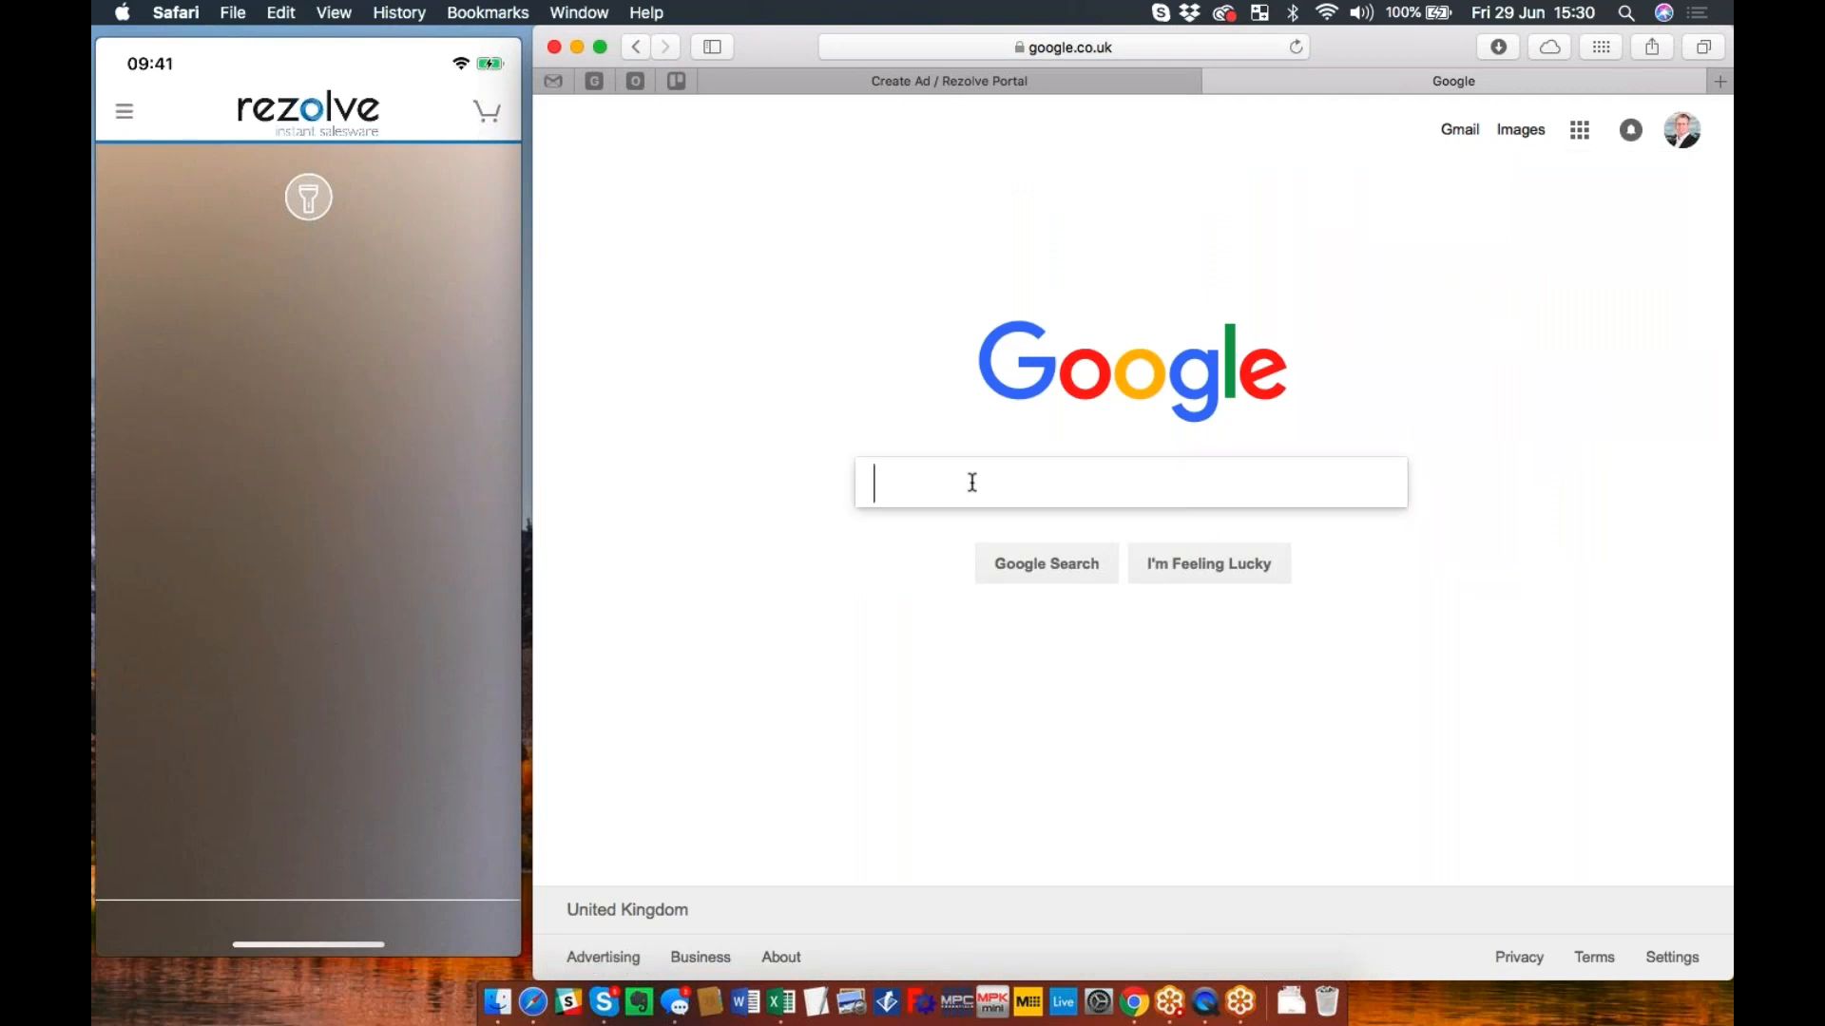
Step: Search Google for "joseph and joseph bowls" and show the image results
type("oseph")
key("Down")
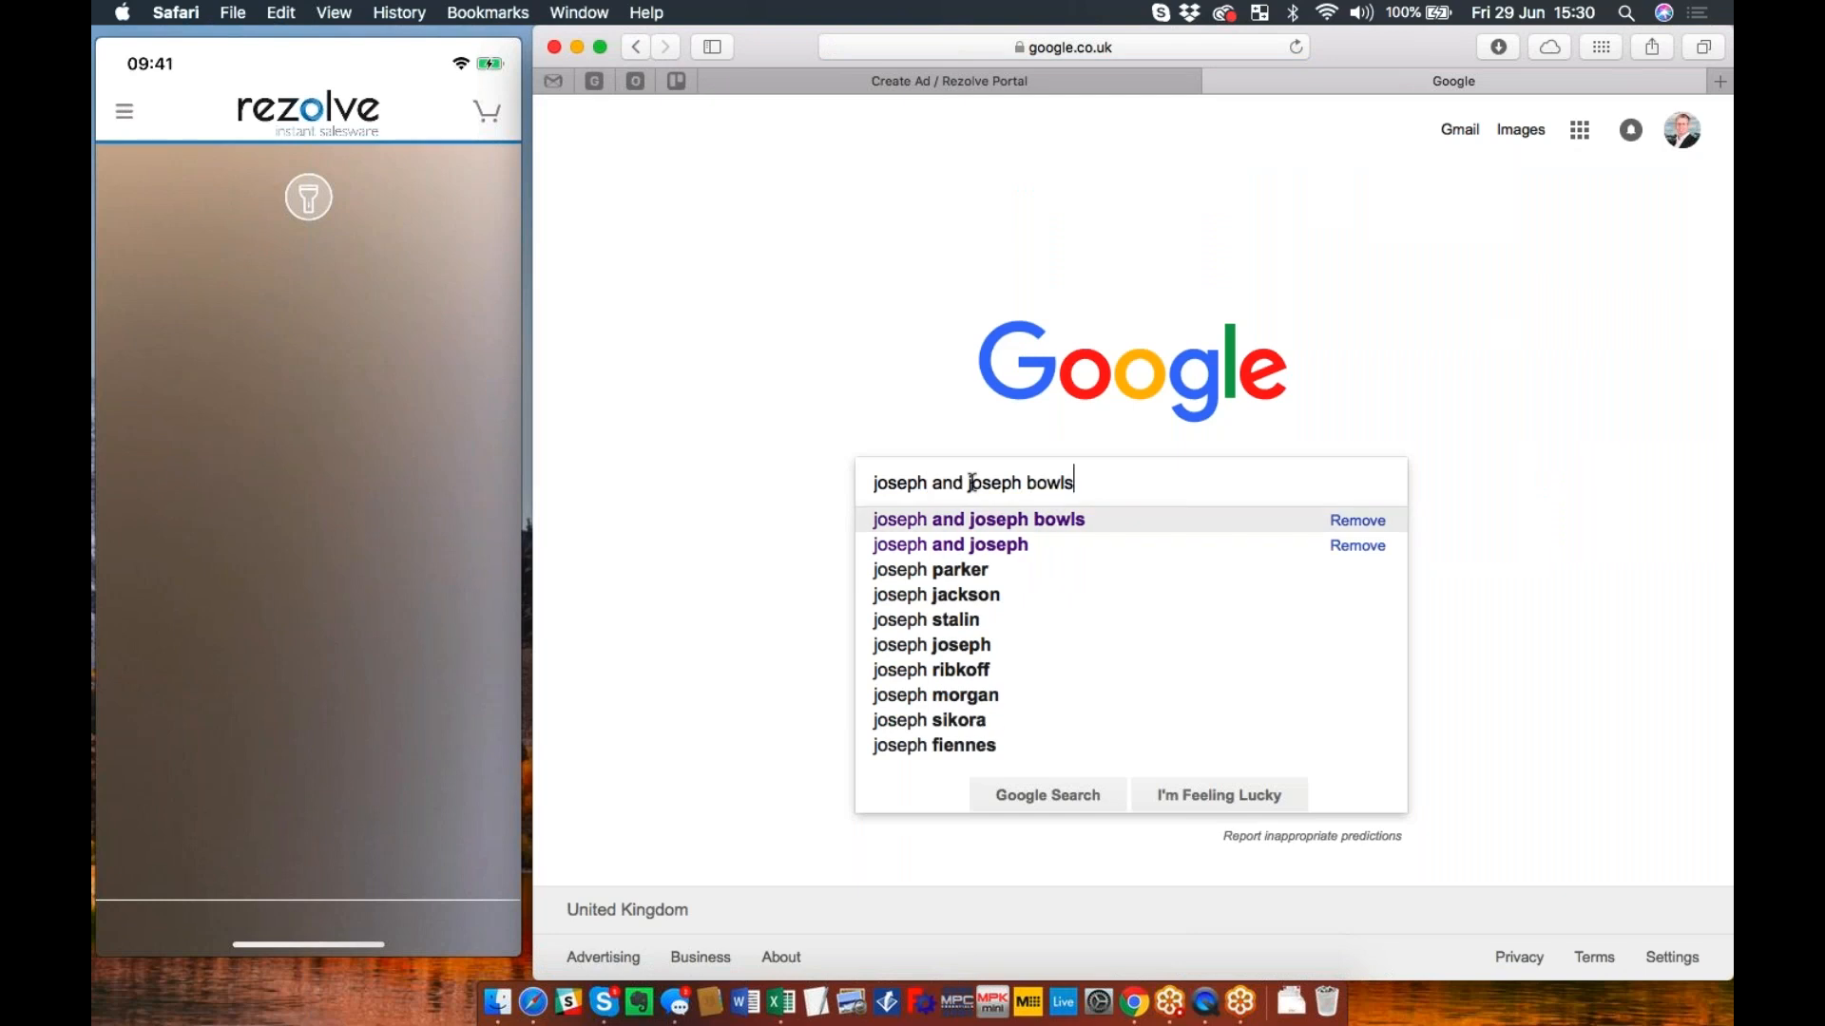
key("Return")
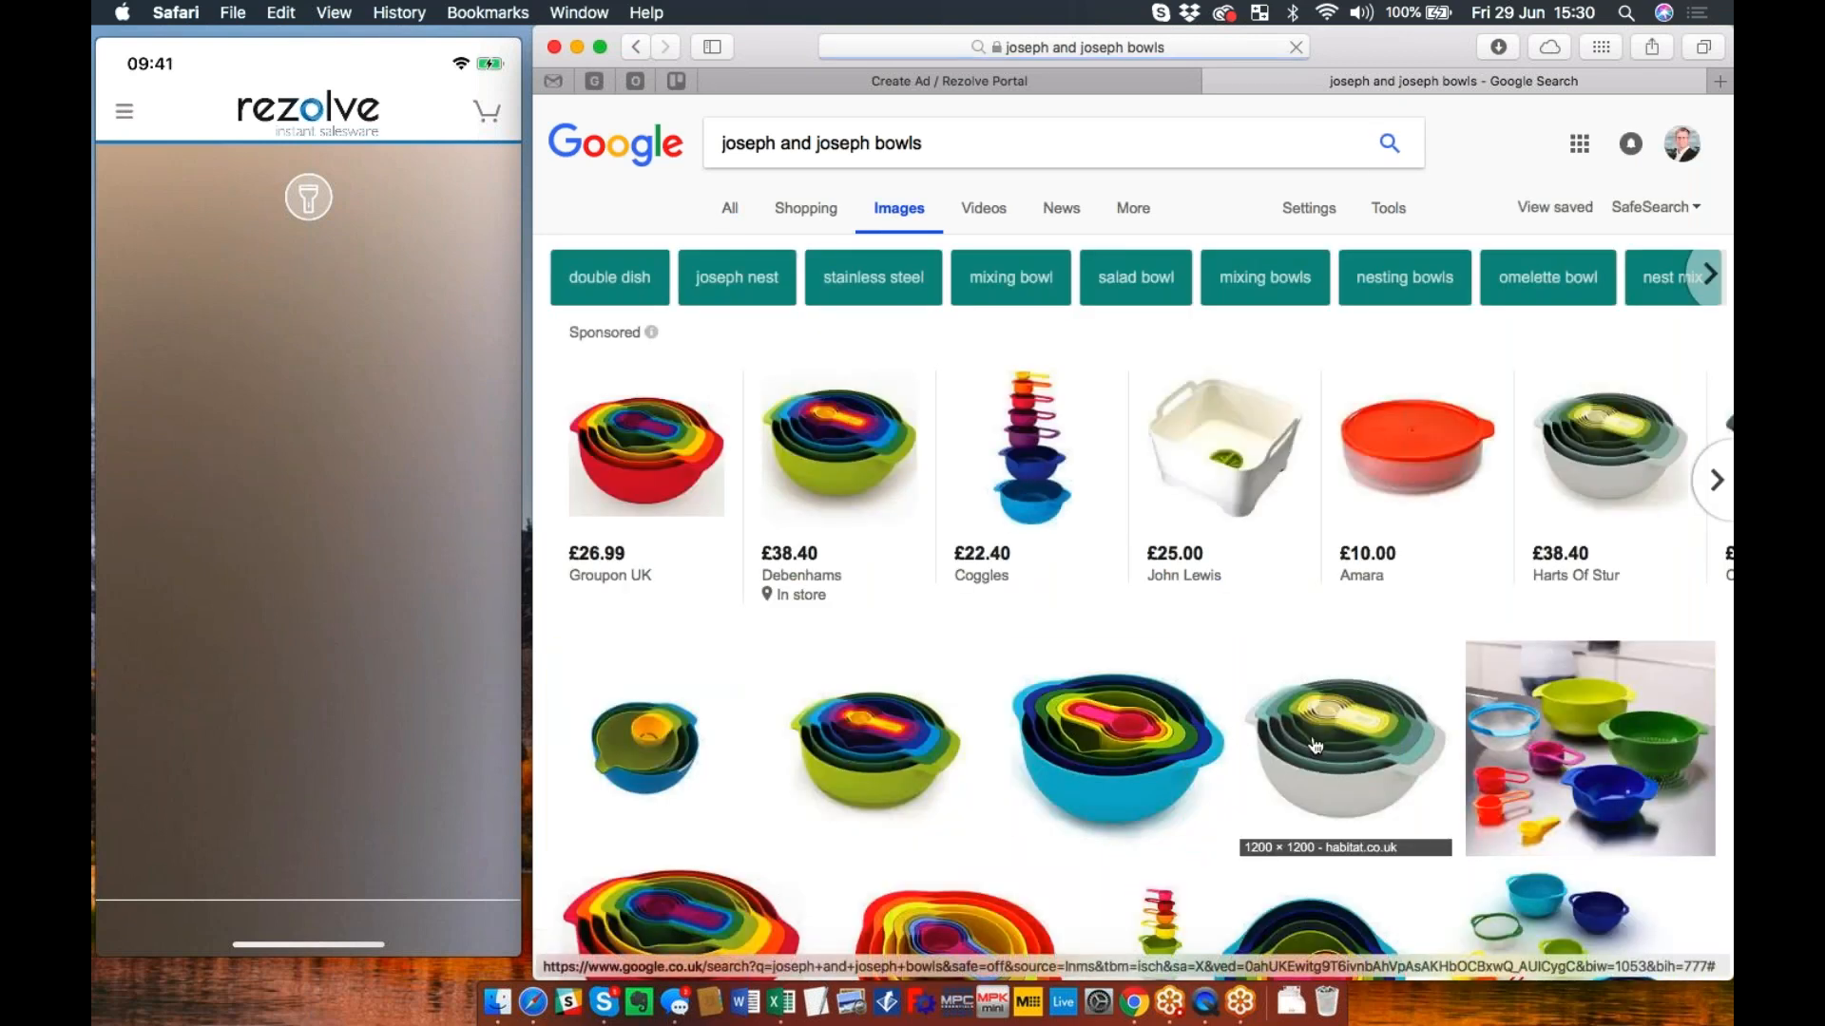
Step: Find the 1200 × 964 Nest 9 Plus bowl set image from josephjoseph.com and save it to Downloads
scroll(1315, 746, "down", 3)
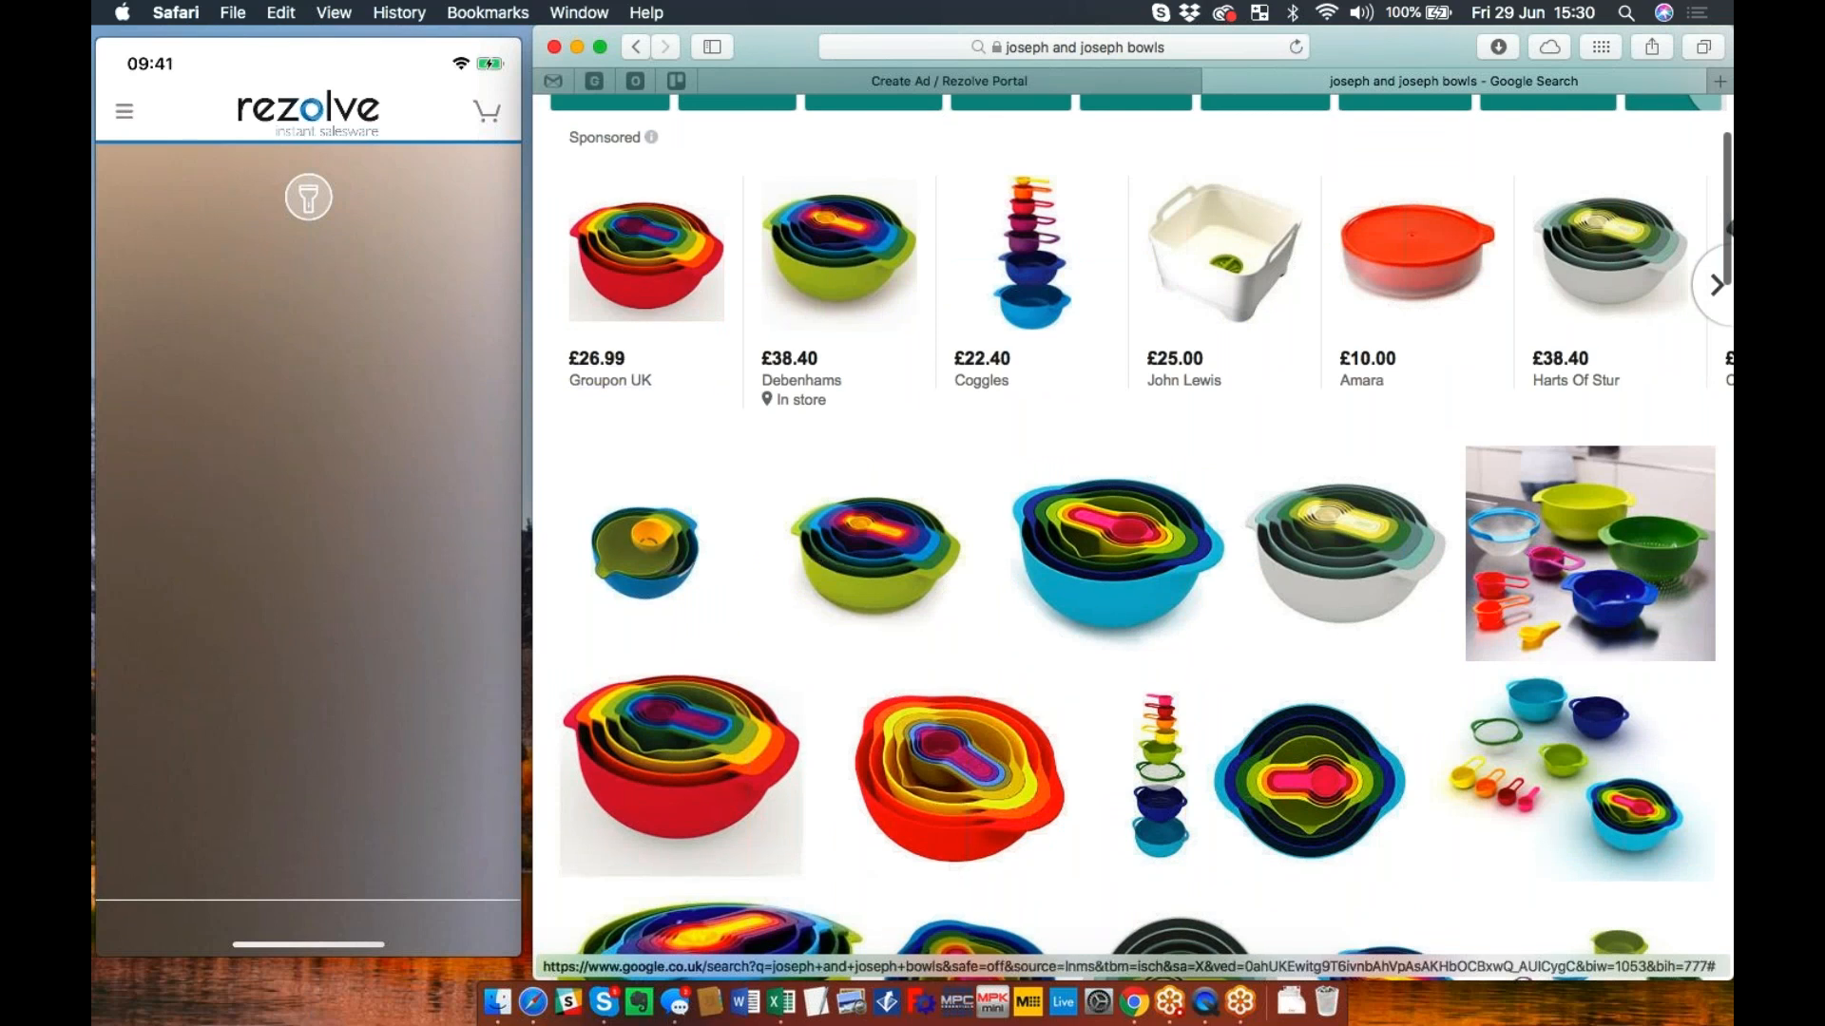
scroll(929, 752, "down", 1)
scroll(929, 752, "down", 3)
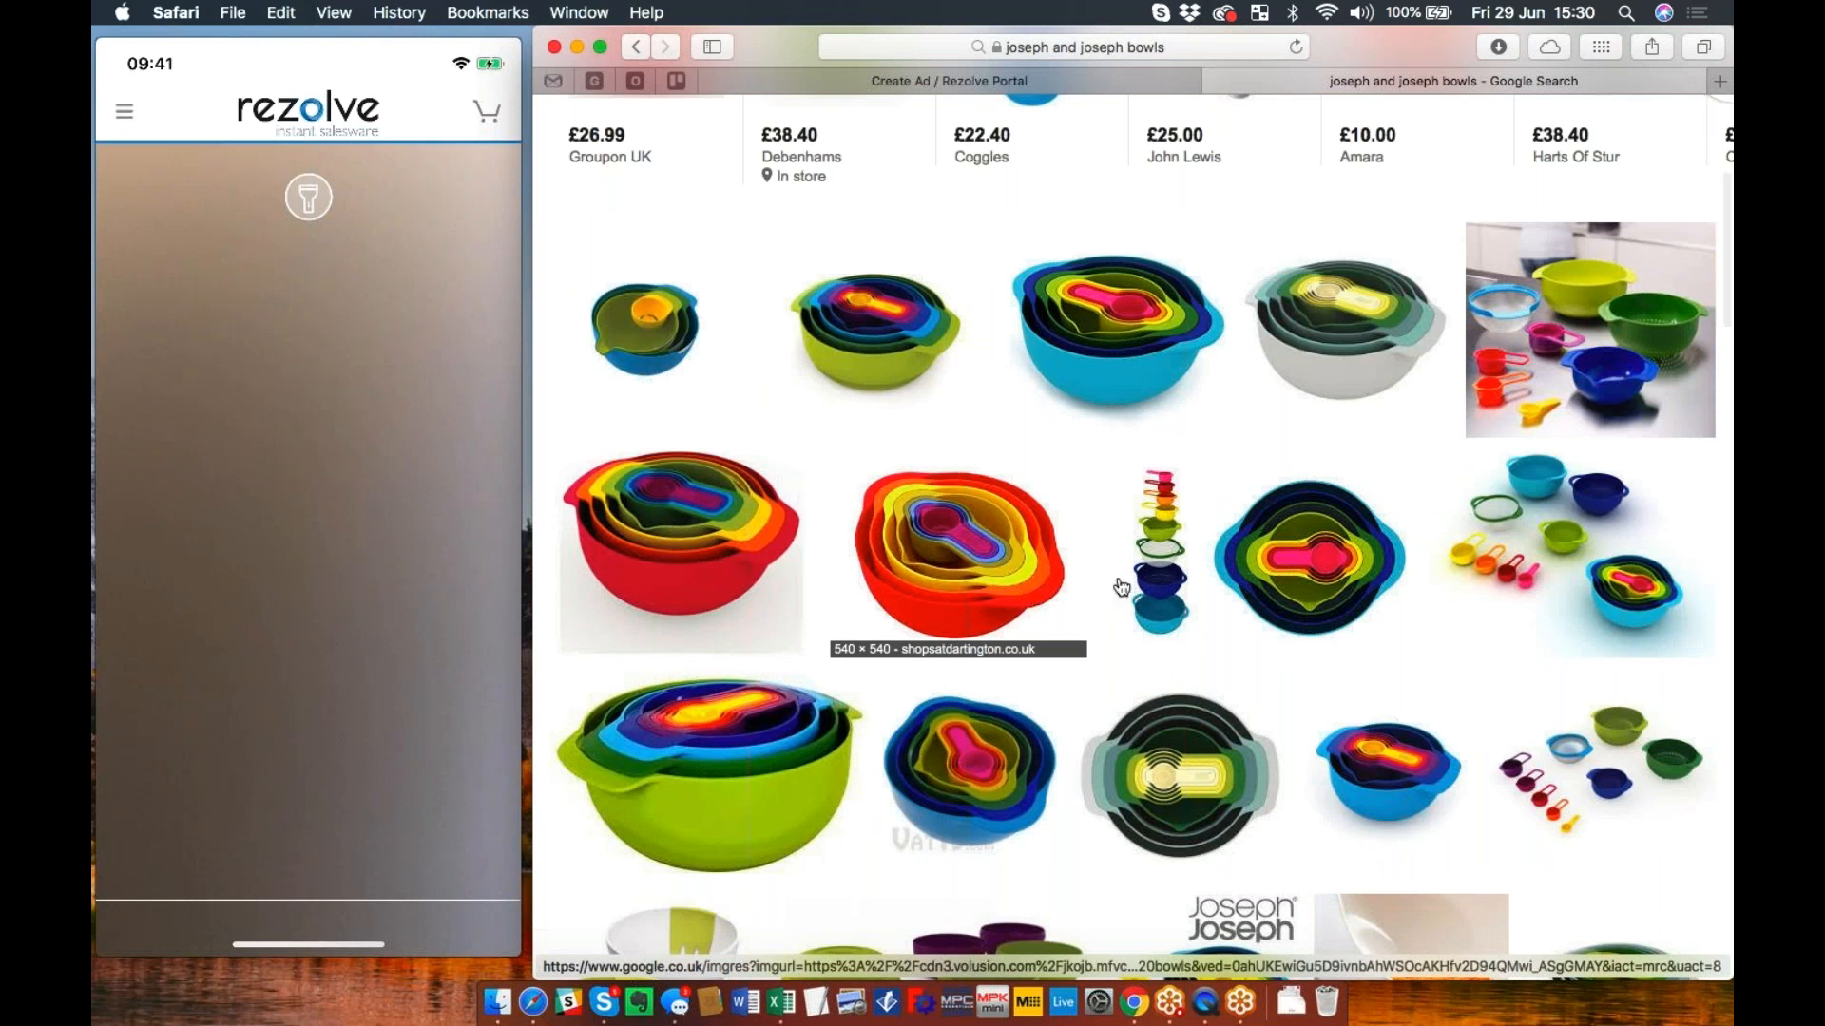
scroll(1089, 495, "up", 3)
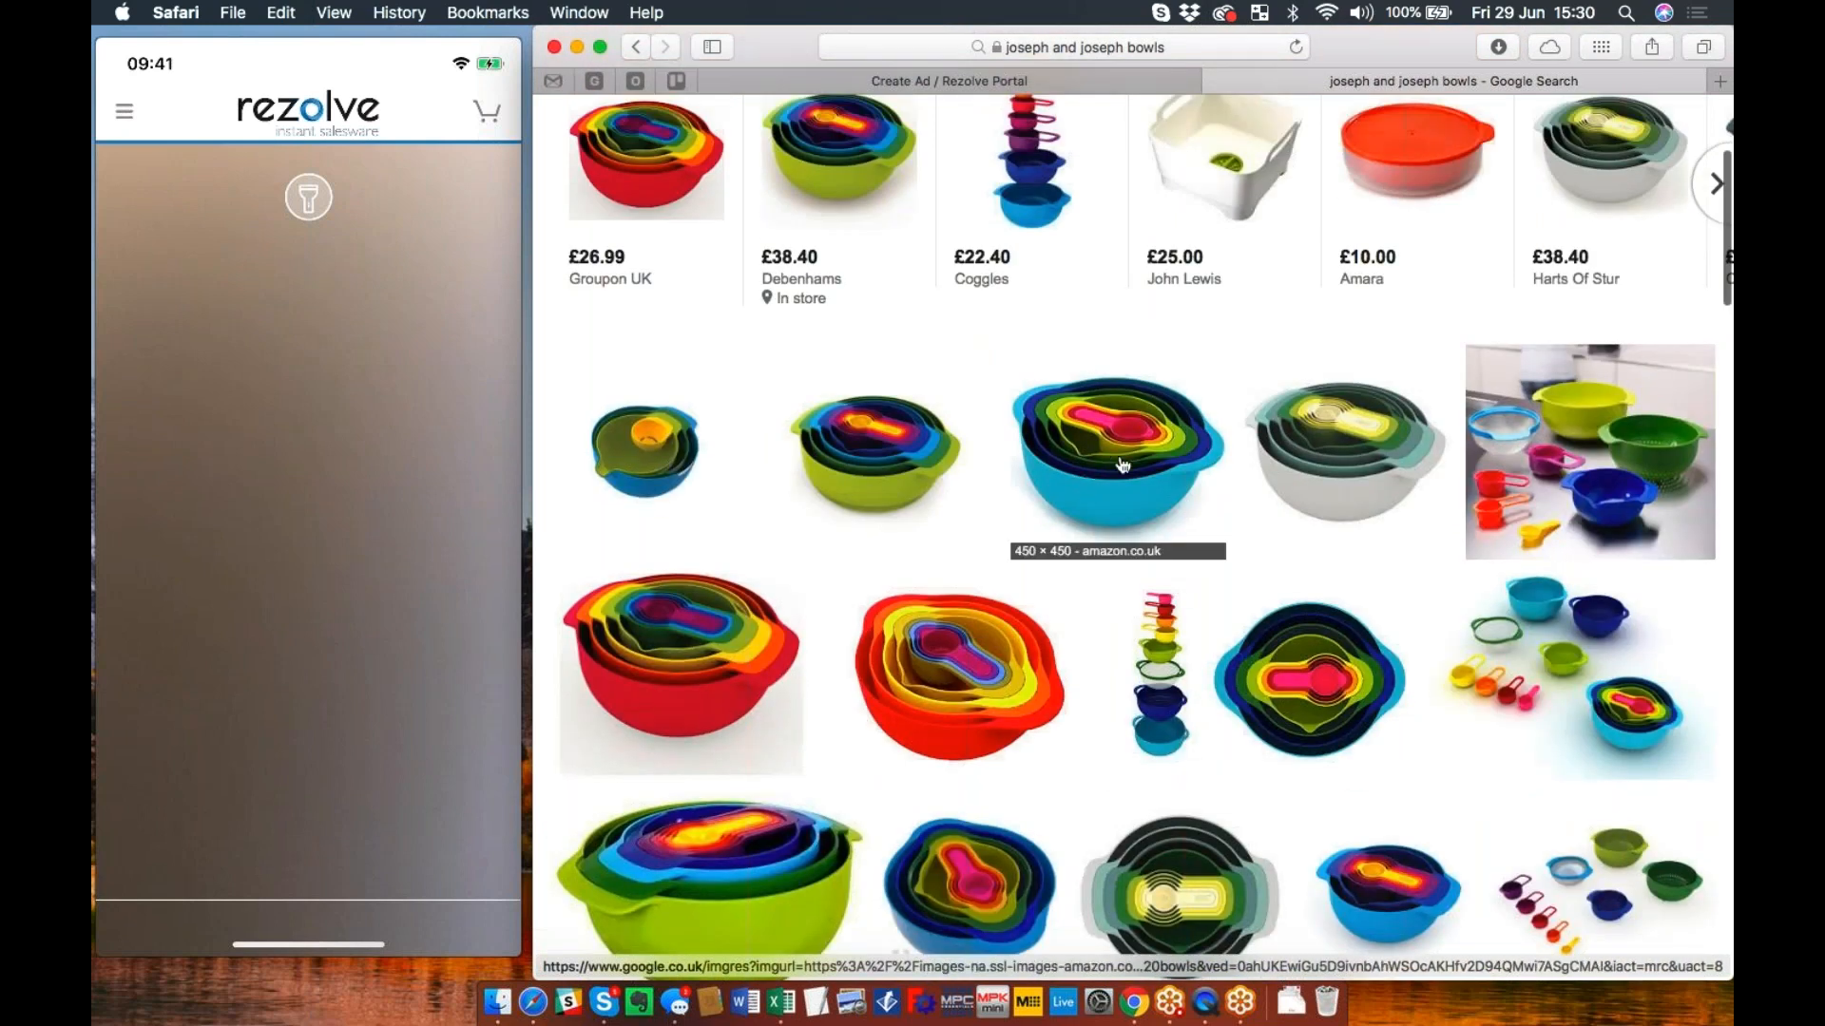
scroll(1337, 460, "up", 3)
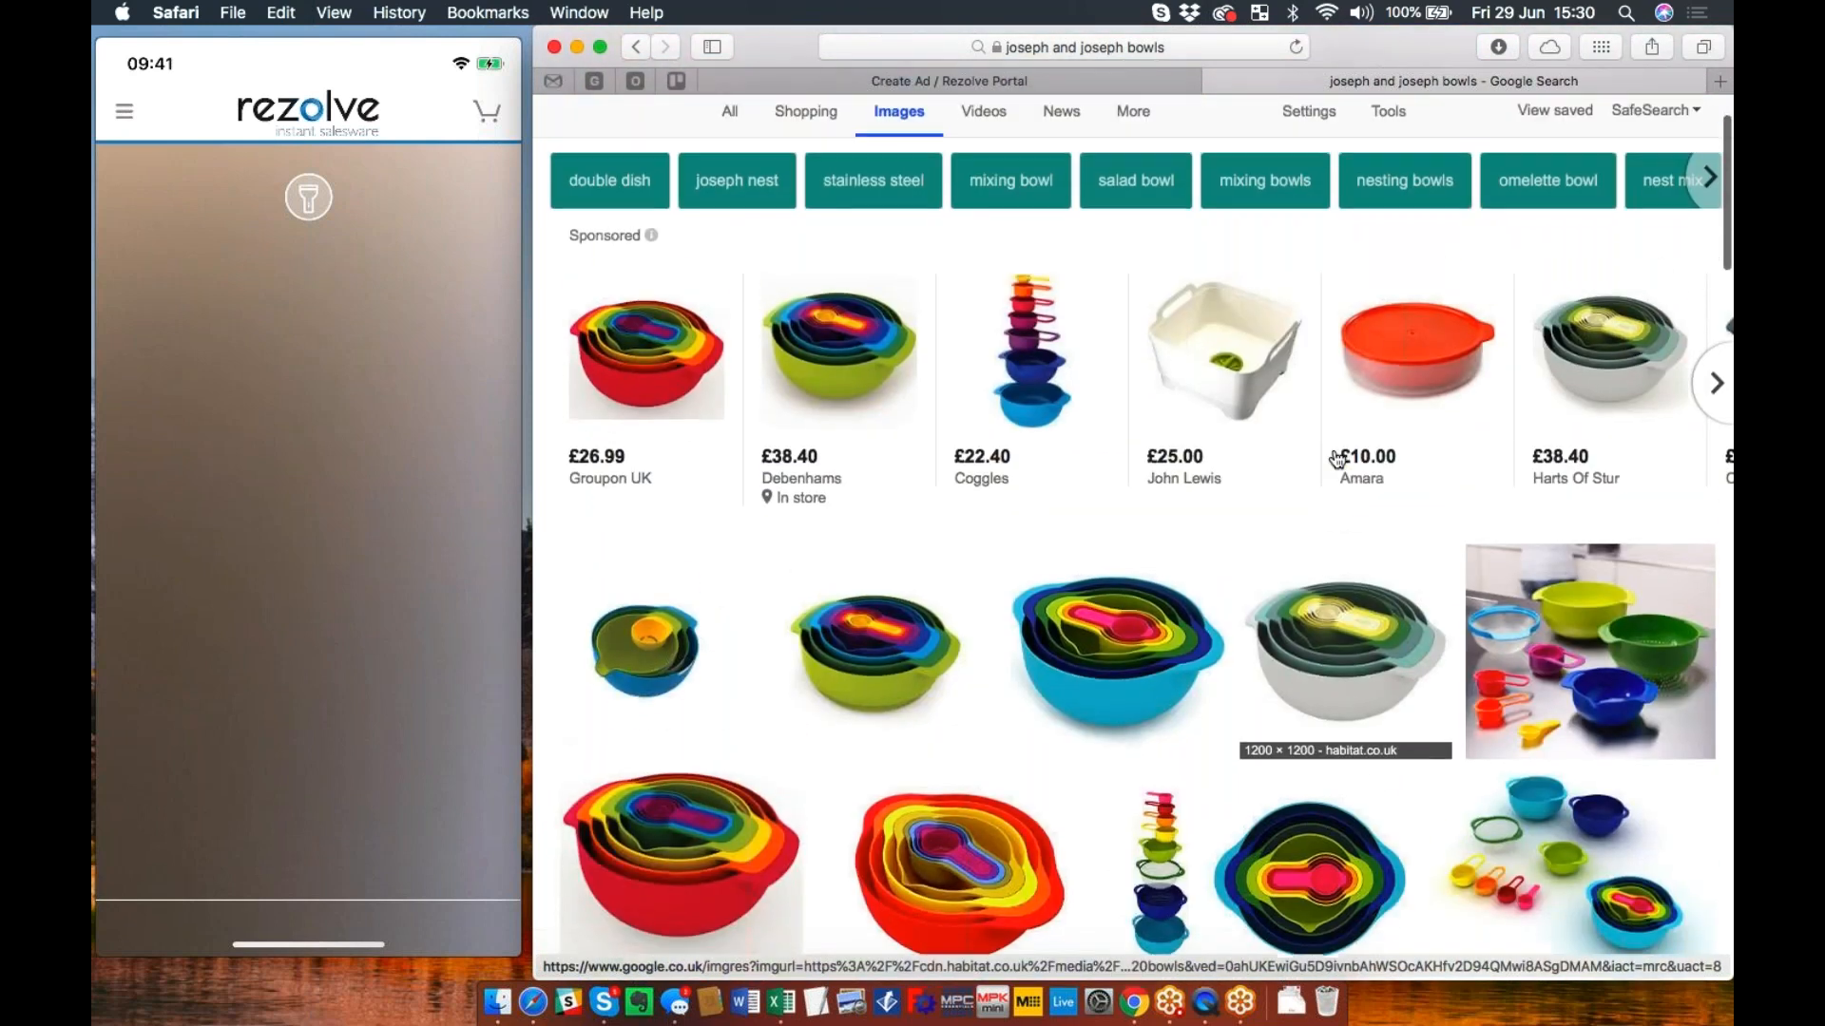
scroll(1344, 655, "down", 1)
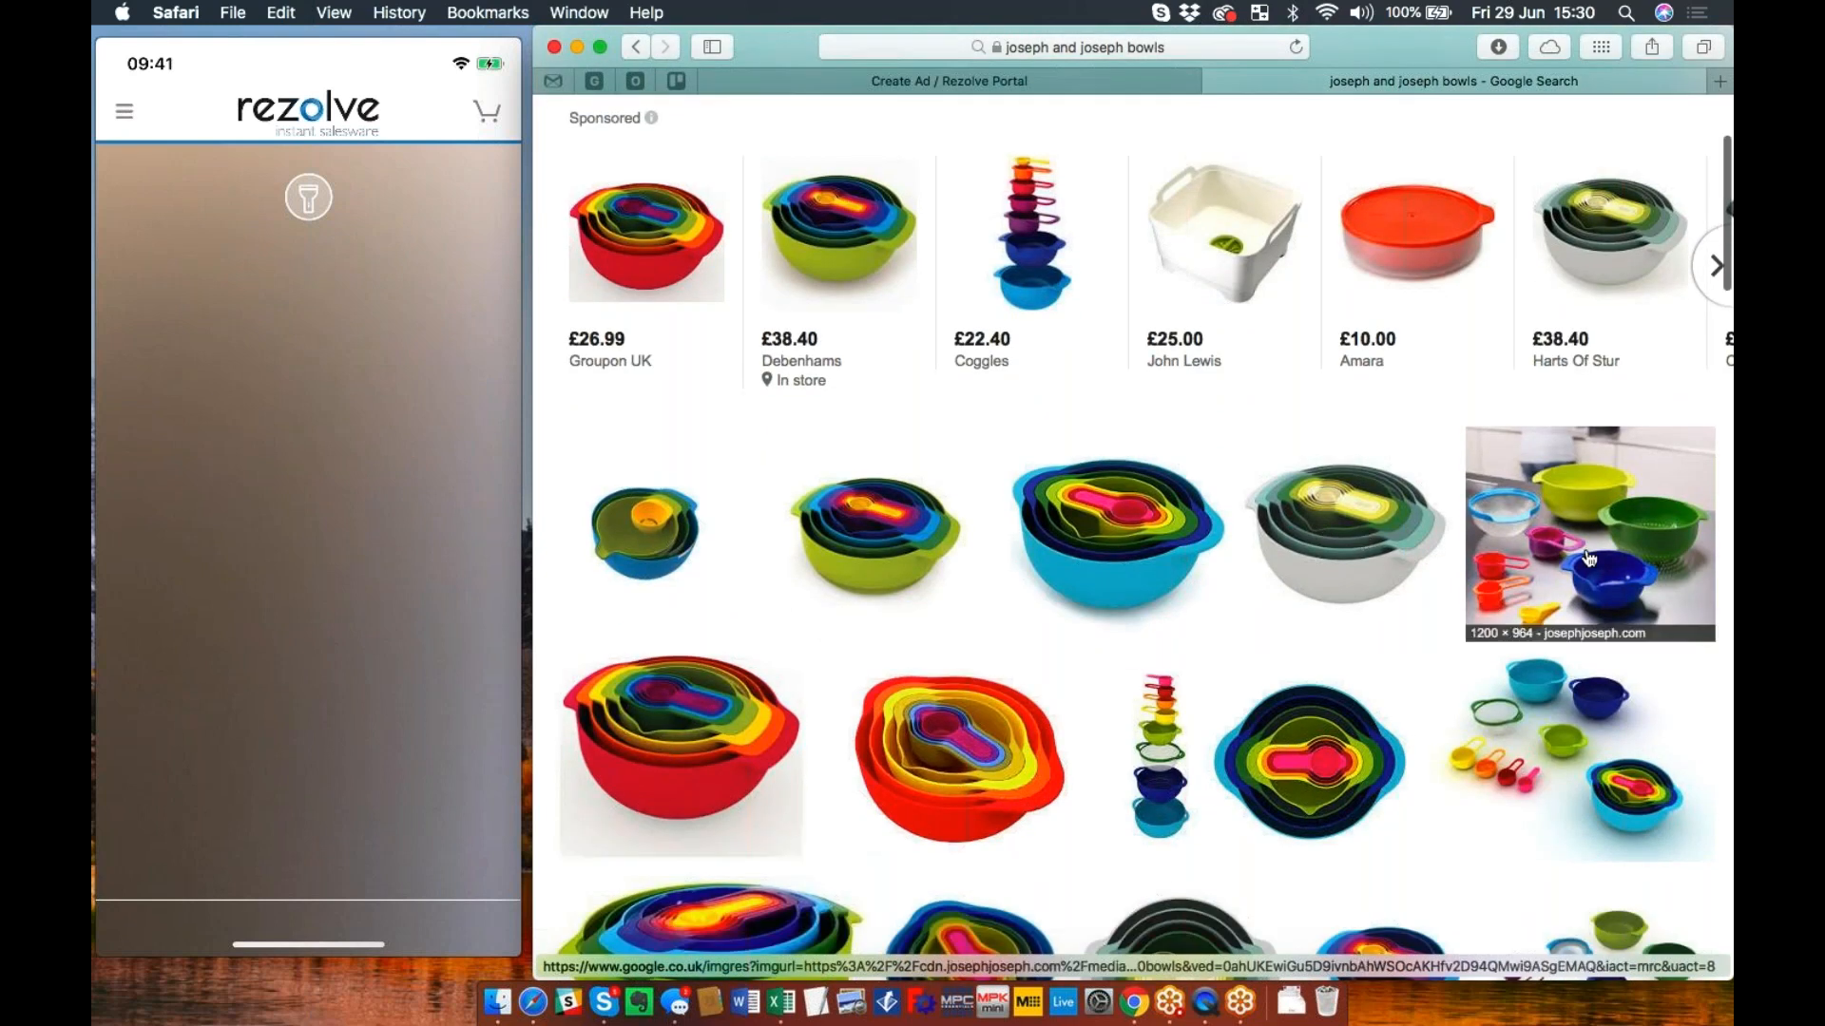
scroll(1590, 559, "down", 5)
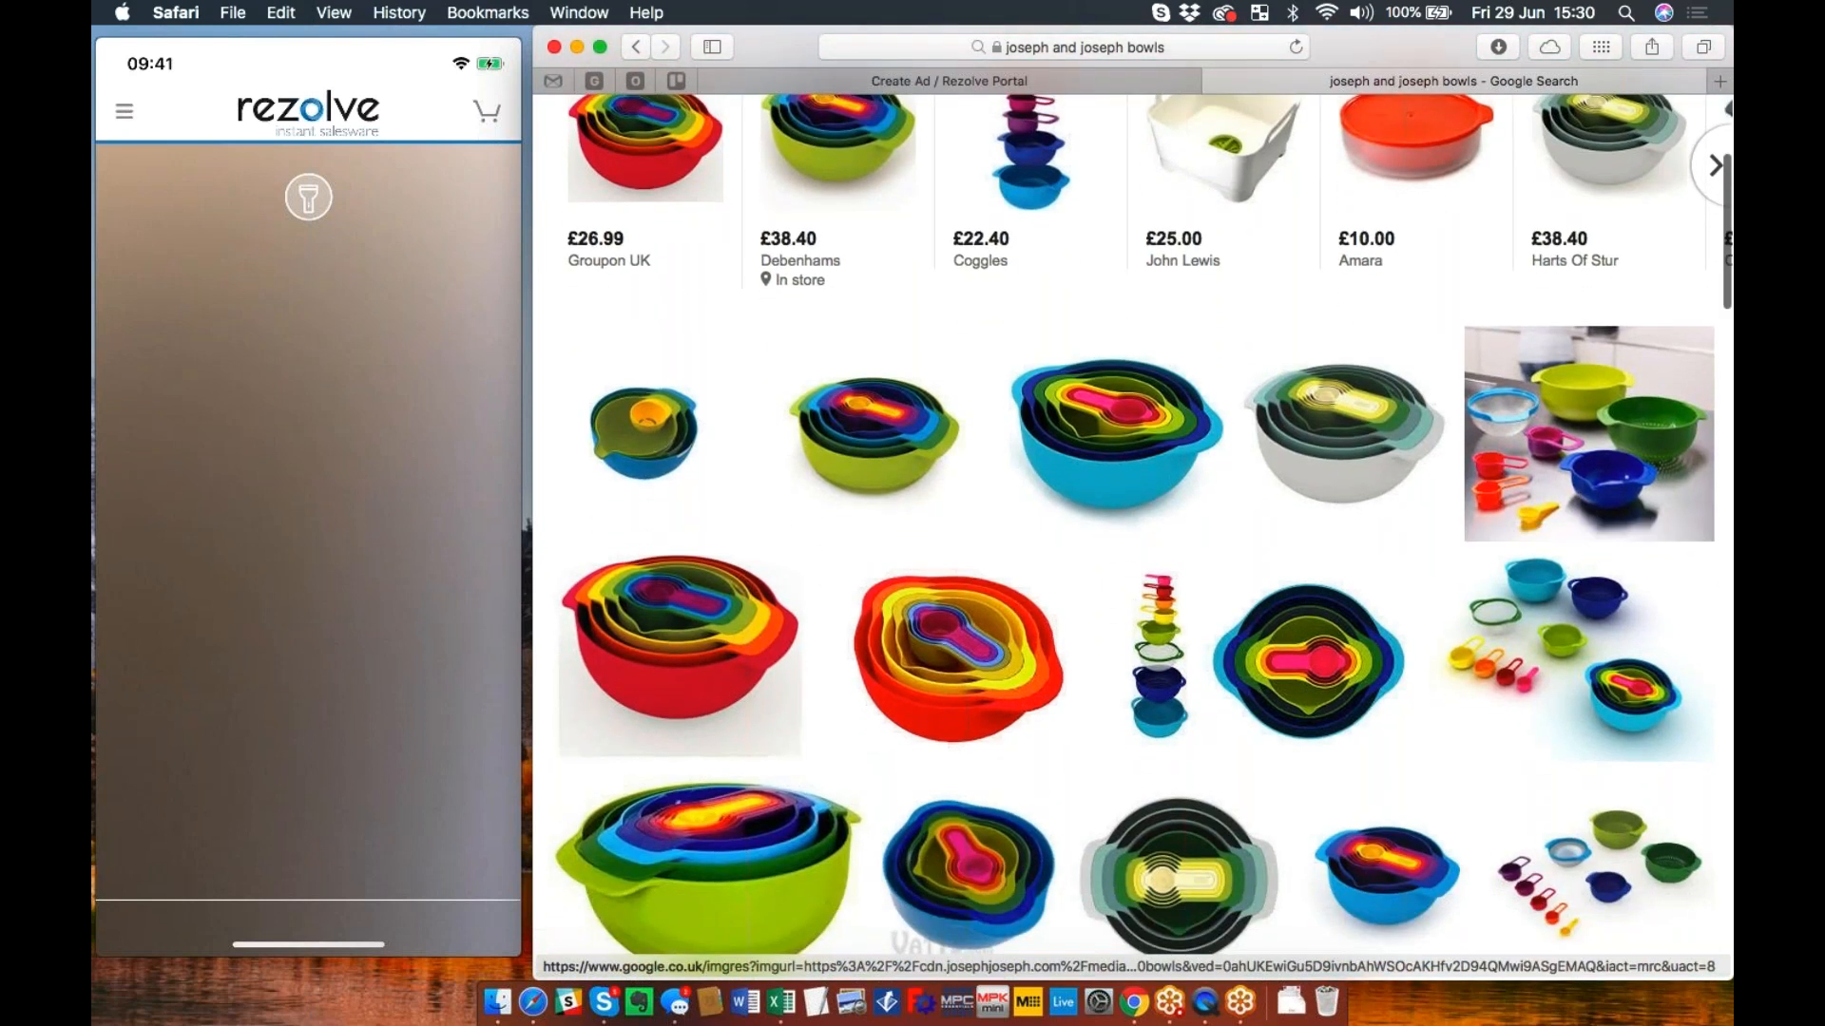
scroll(1595, 465, "up", 3)
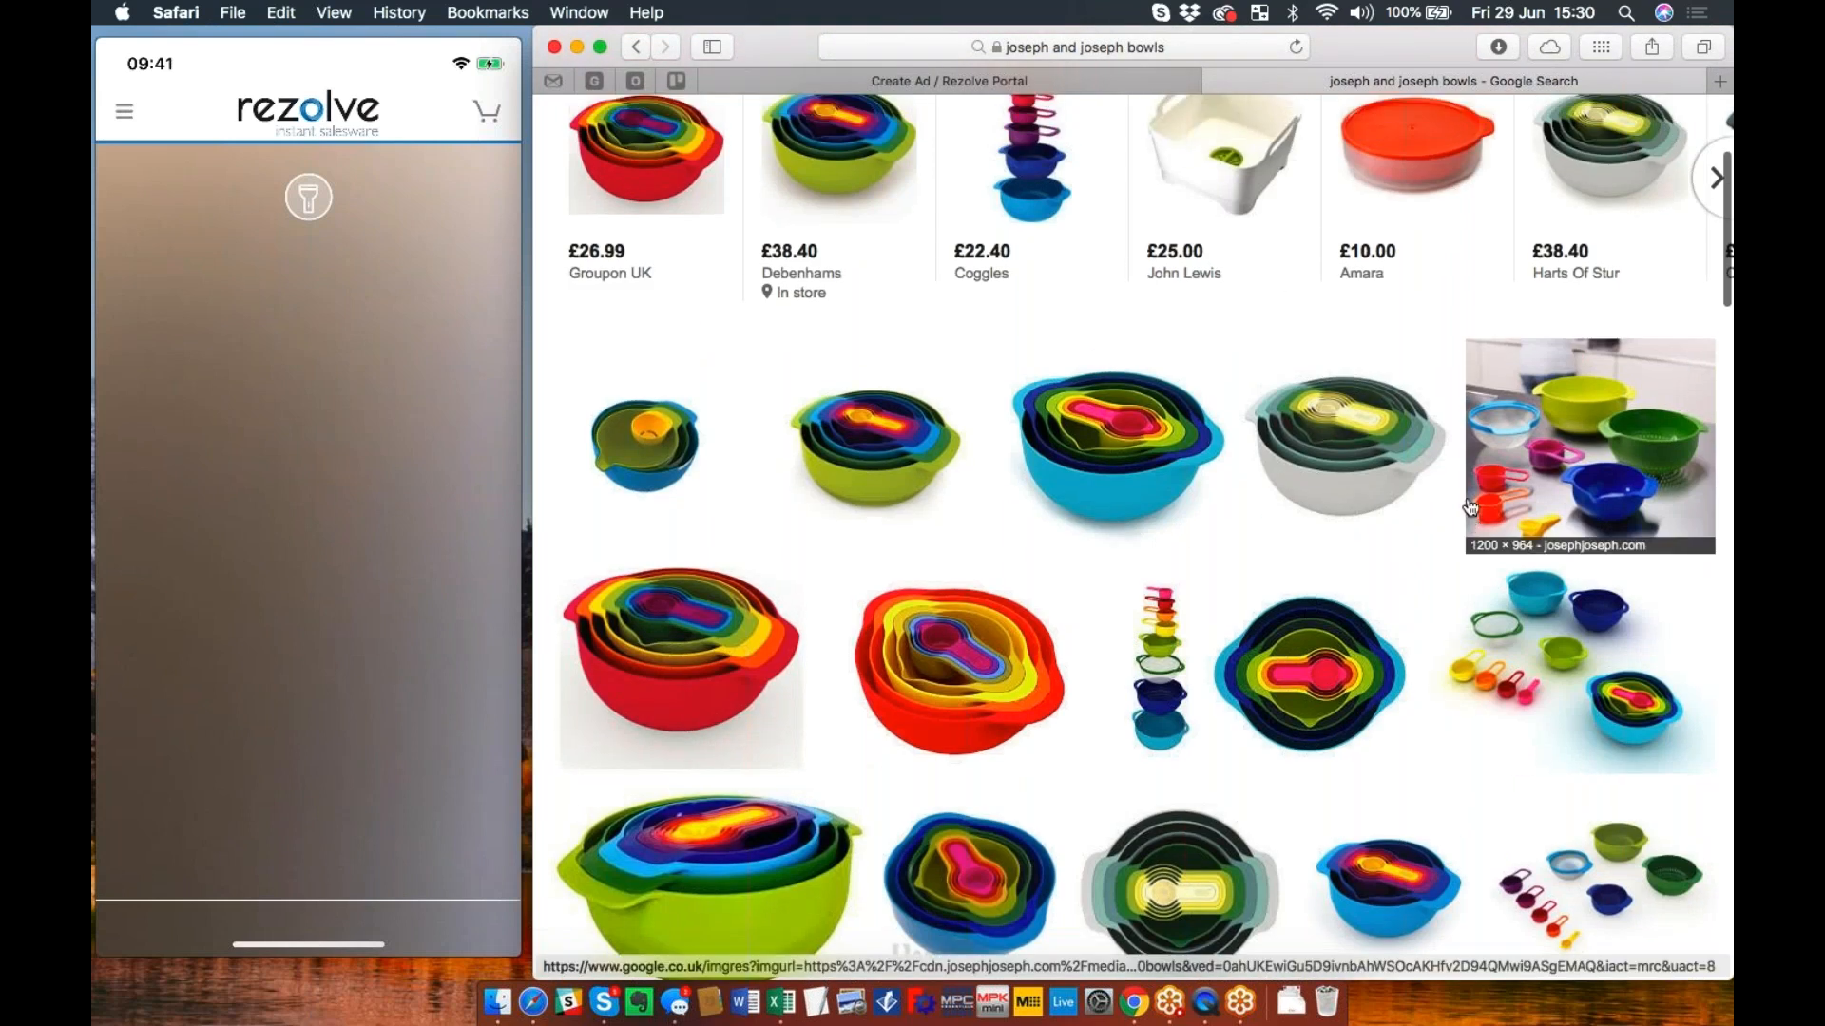
left_click(1580, 482)
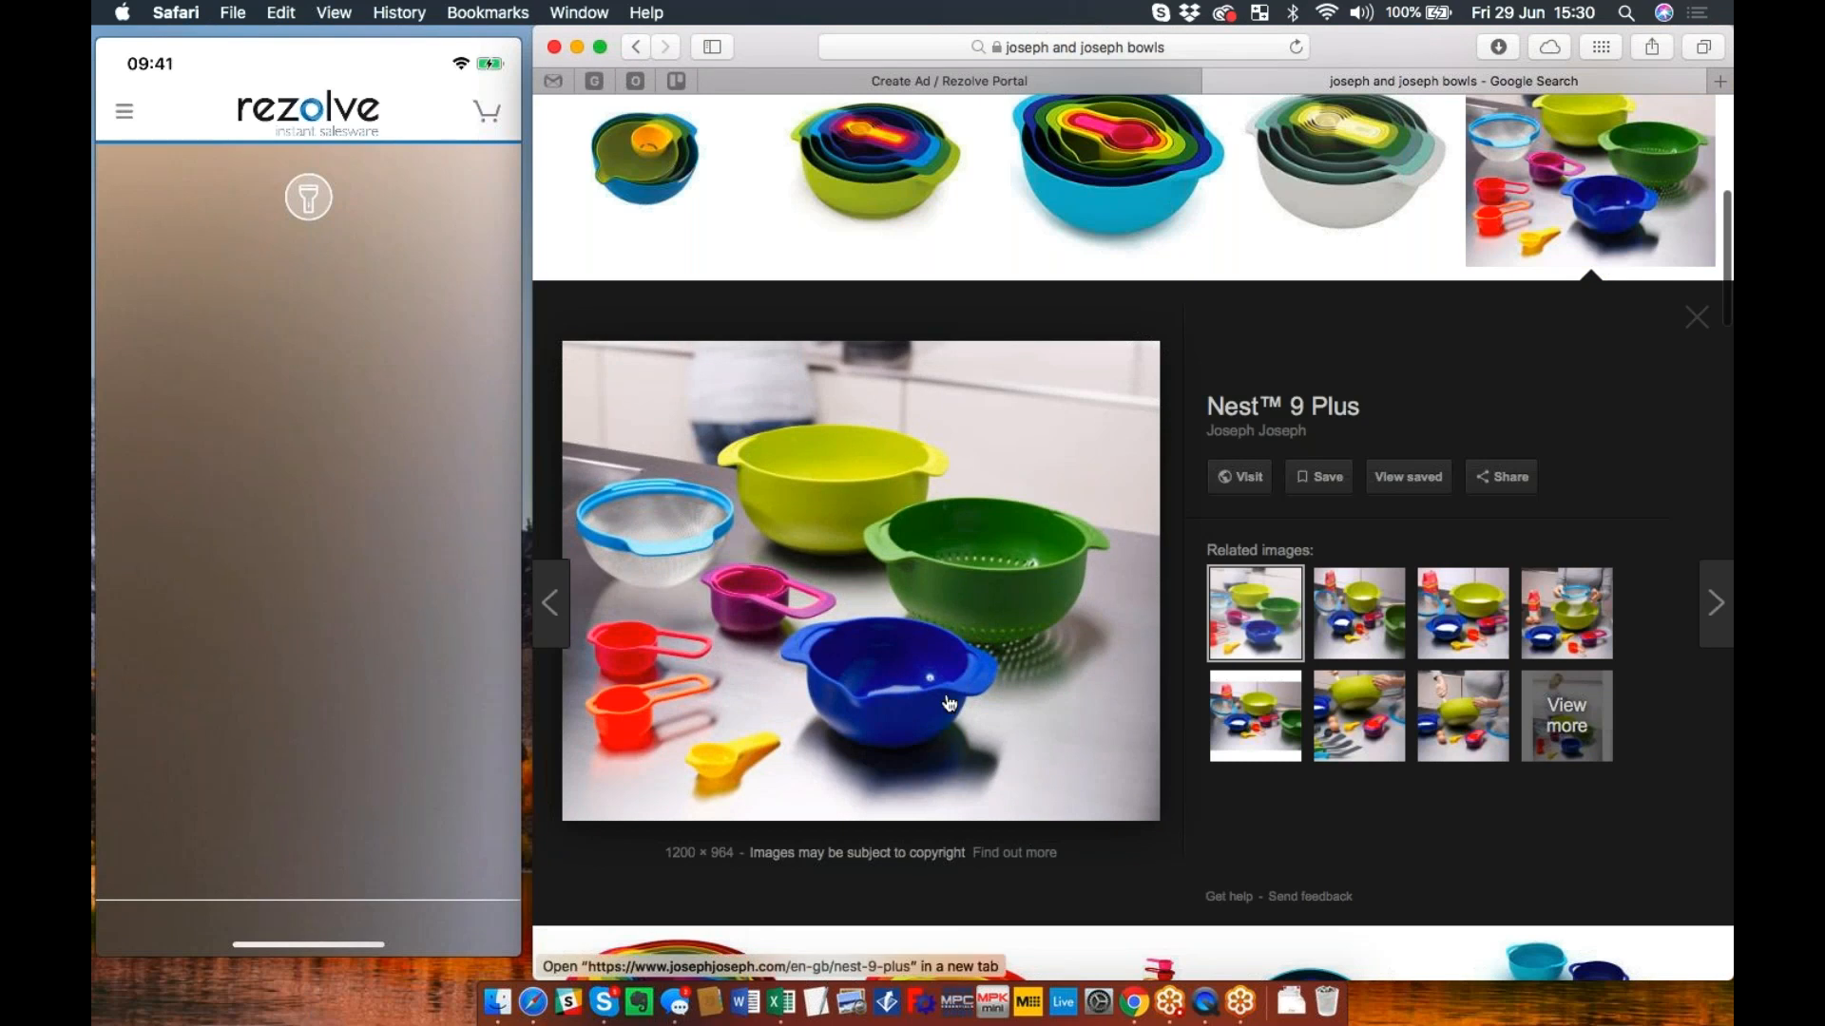
right_click(889, 538)
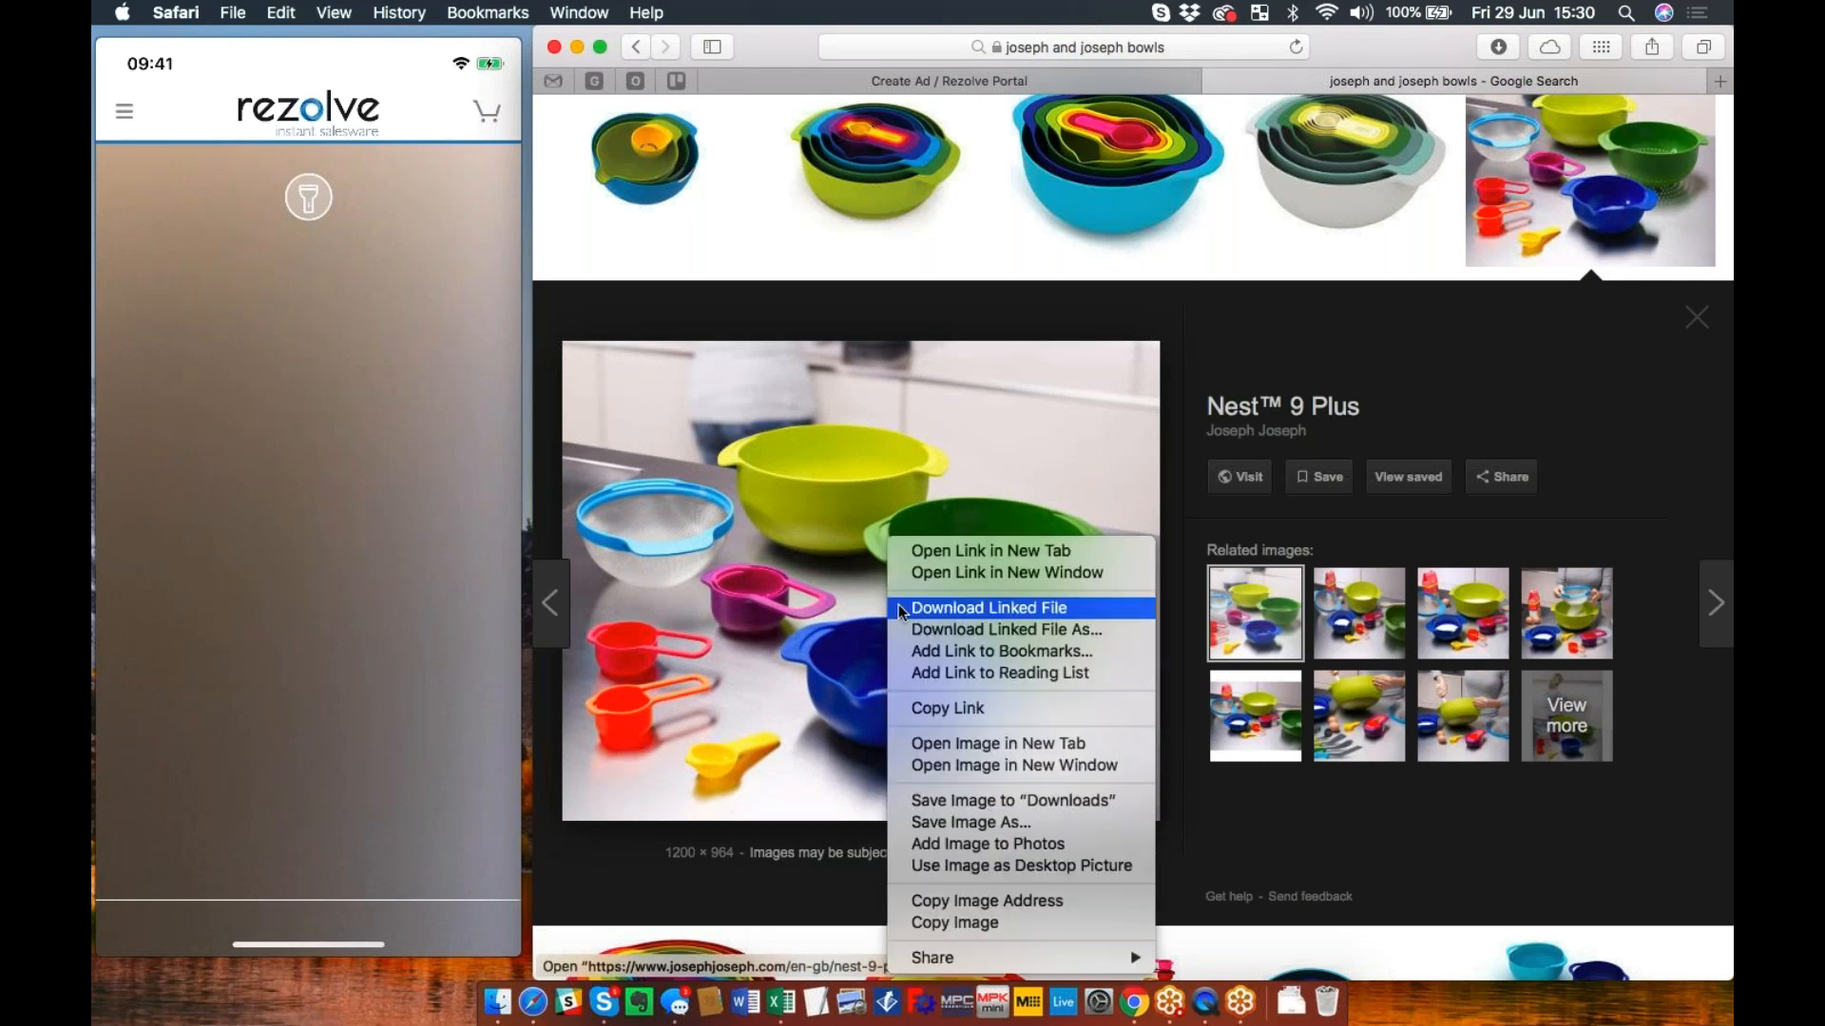
left_click(960, 801)
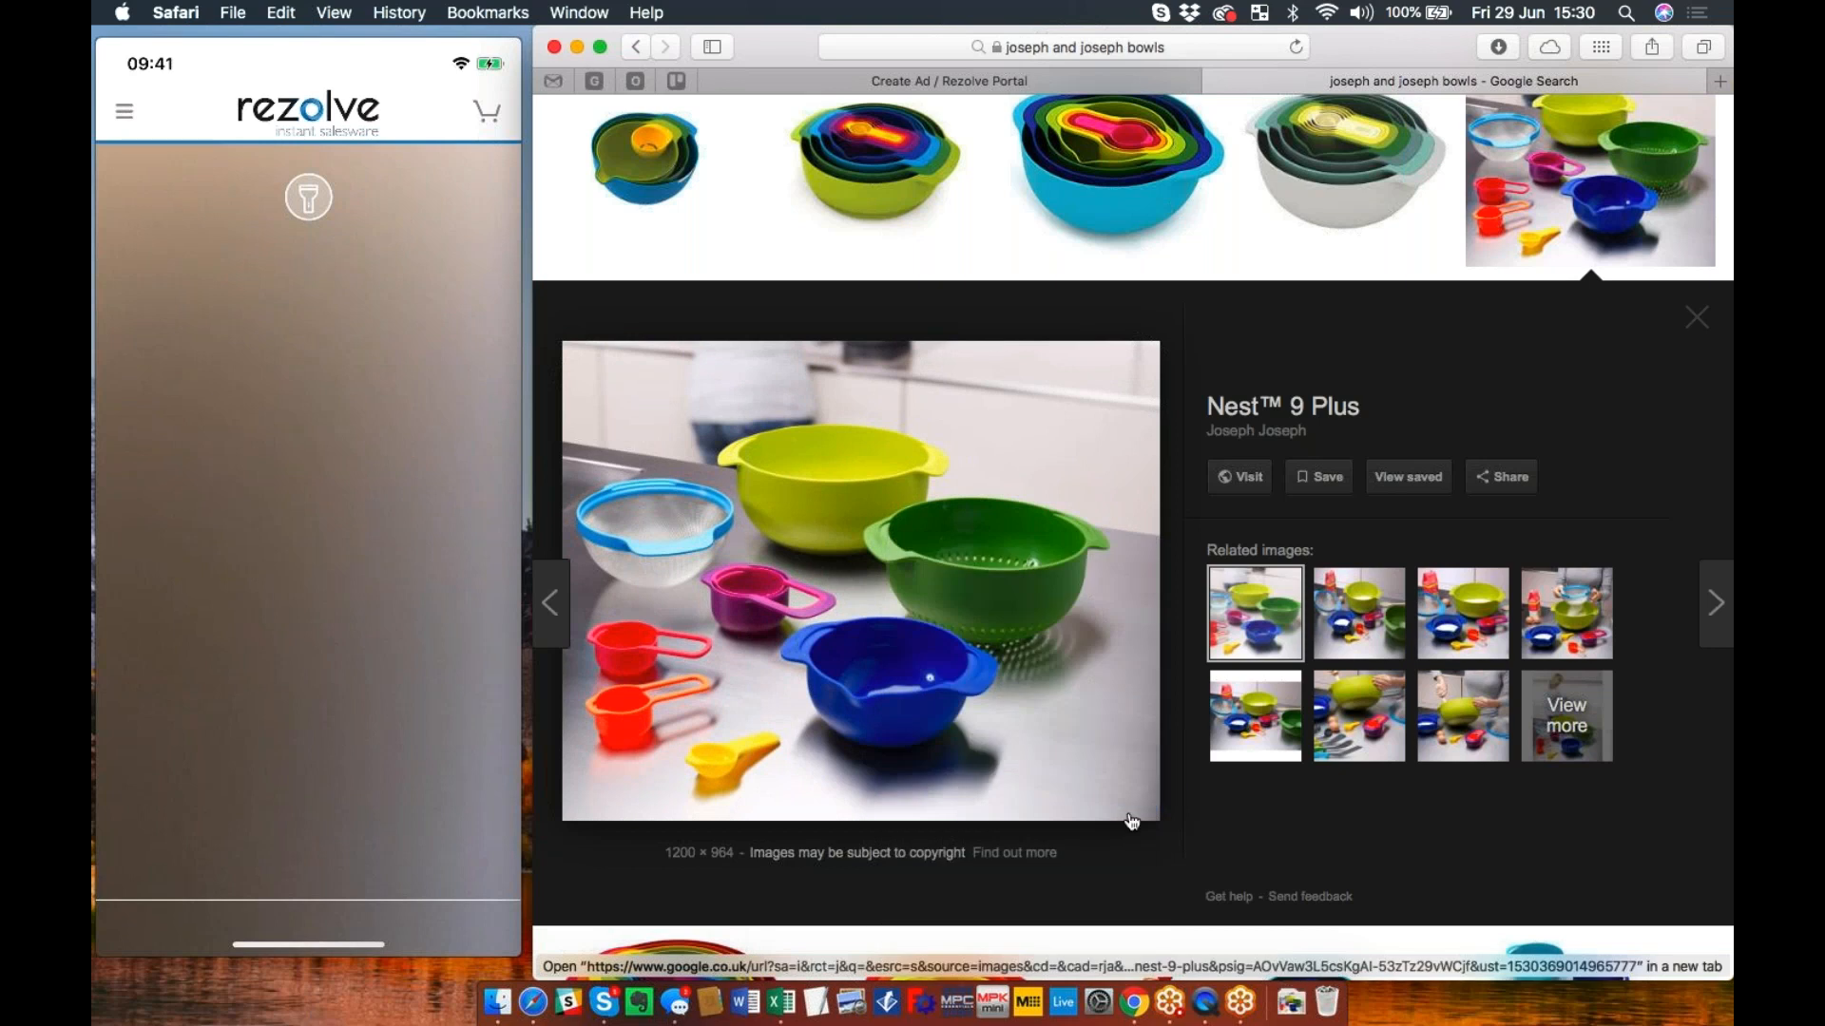
Step: Move nest_9_plus_is2.jpg from Downloads to the desktop, replacing the older copy, and place it in the upper part of the desktop
left_click(1302, 1001)
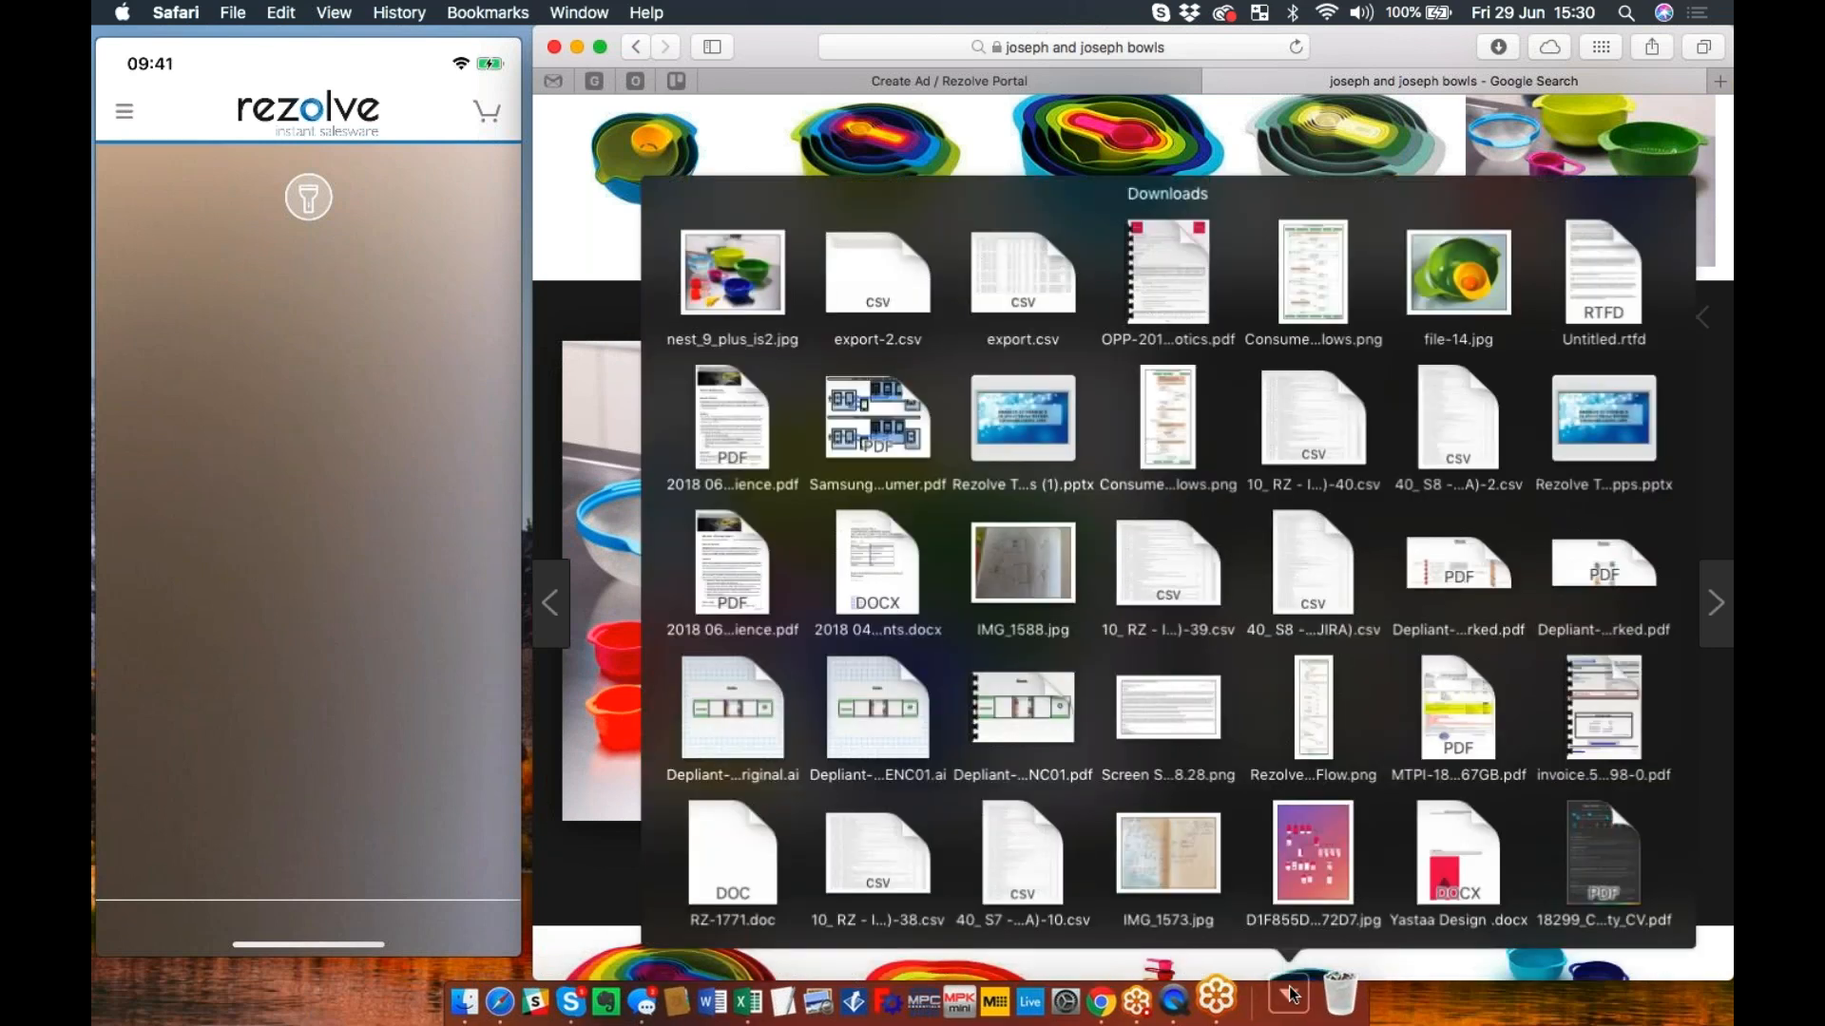
left_click_drag(732, 295, 1030, 455)
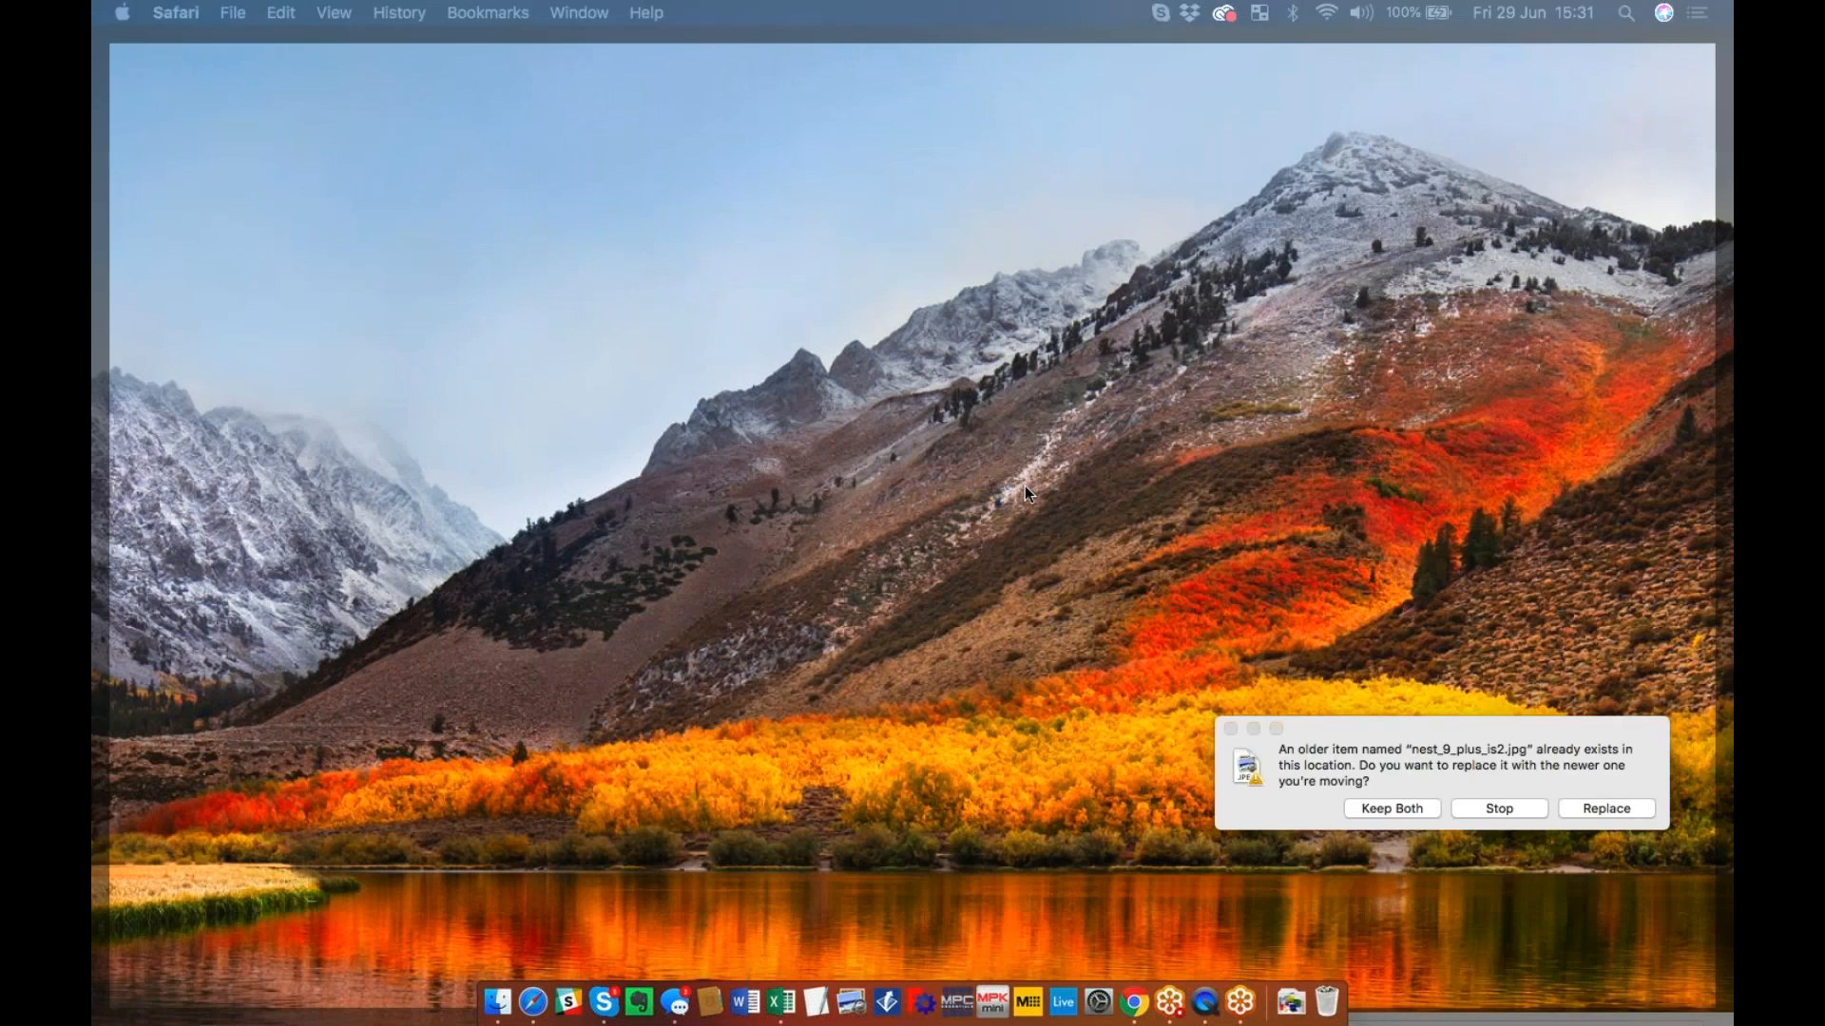
left_click(1606, 809)
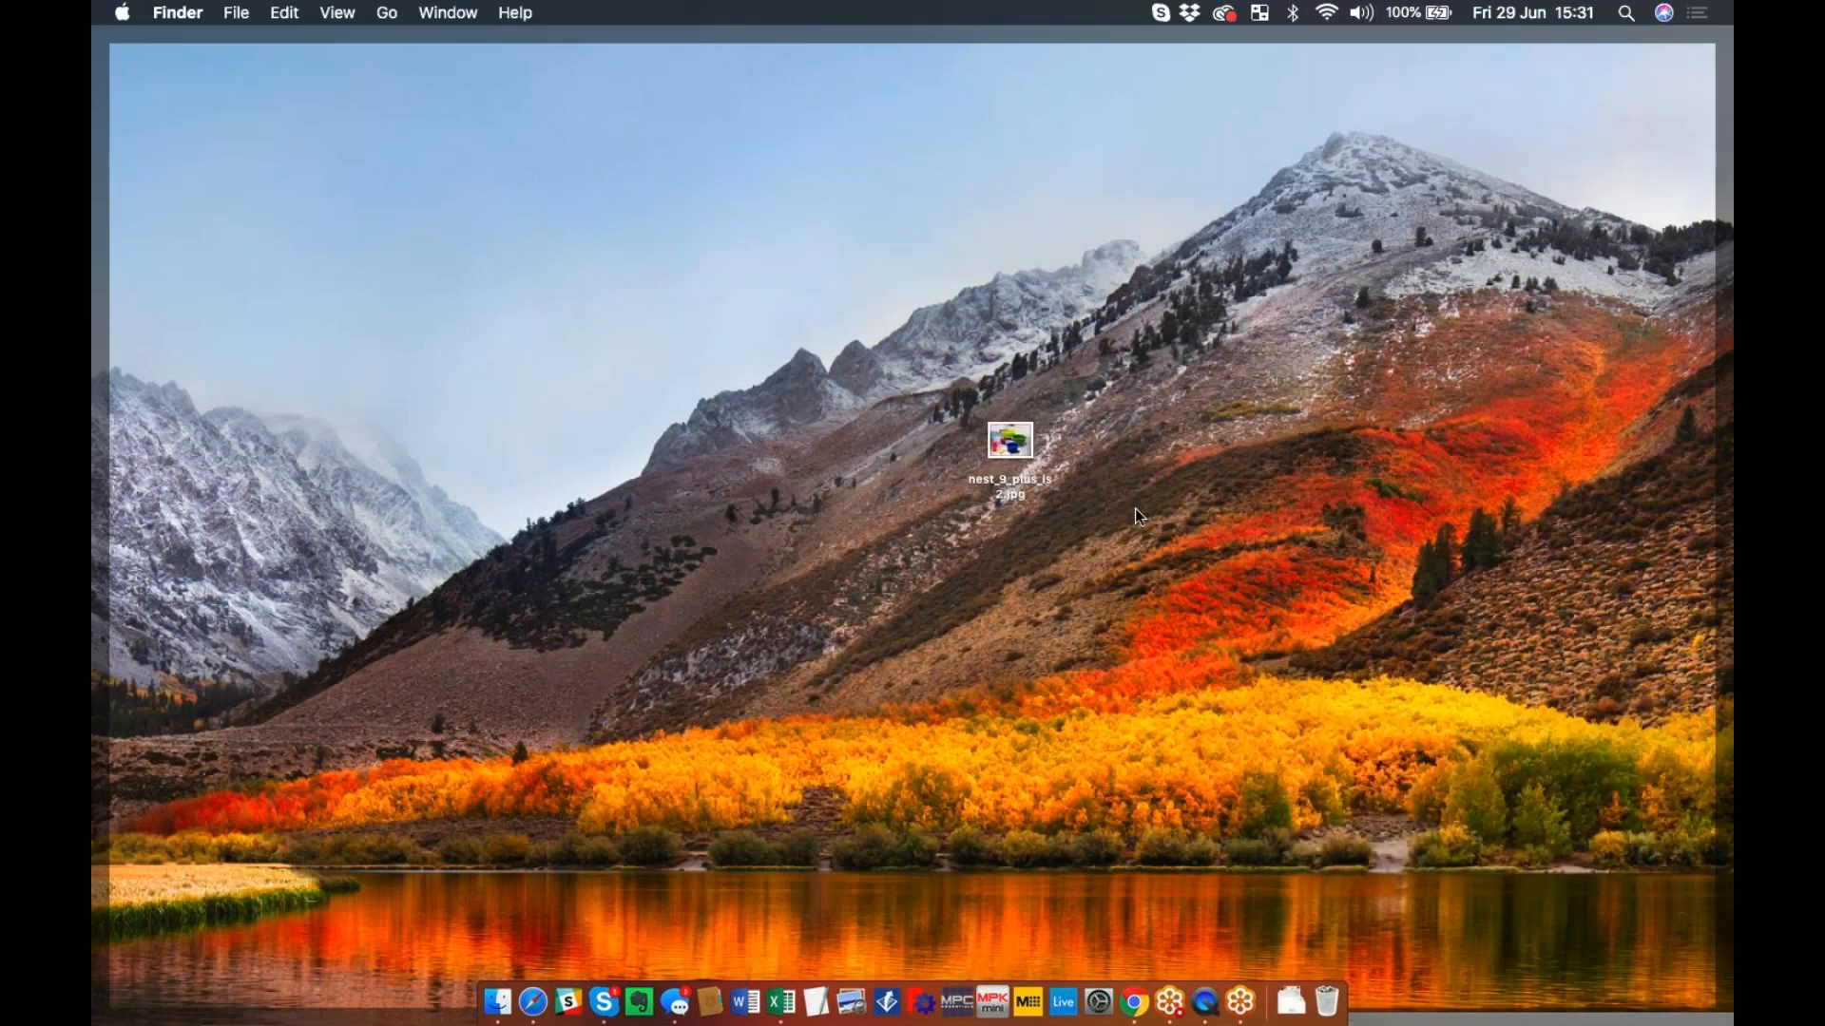
left_click_drag(1012, 454, 823, 273)
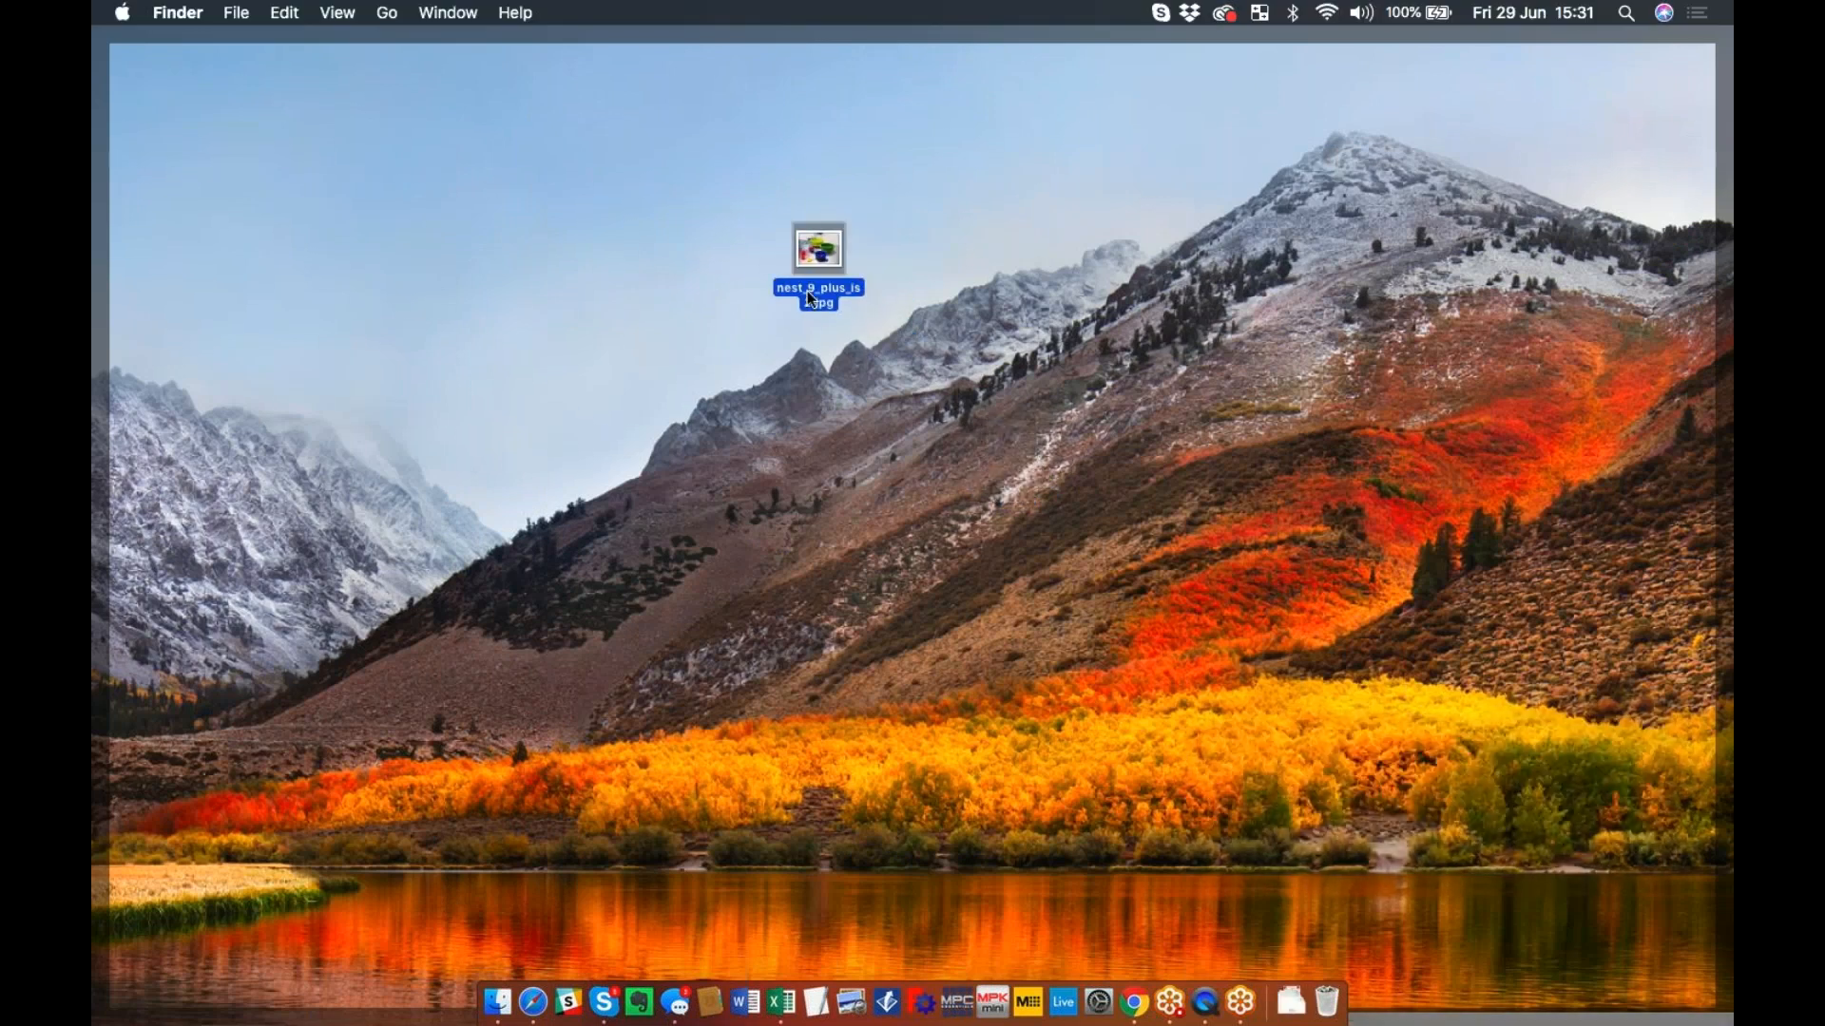
left_click(897, 375)
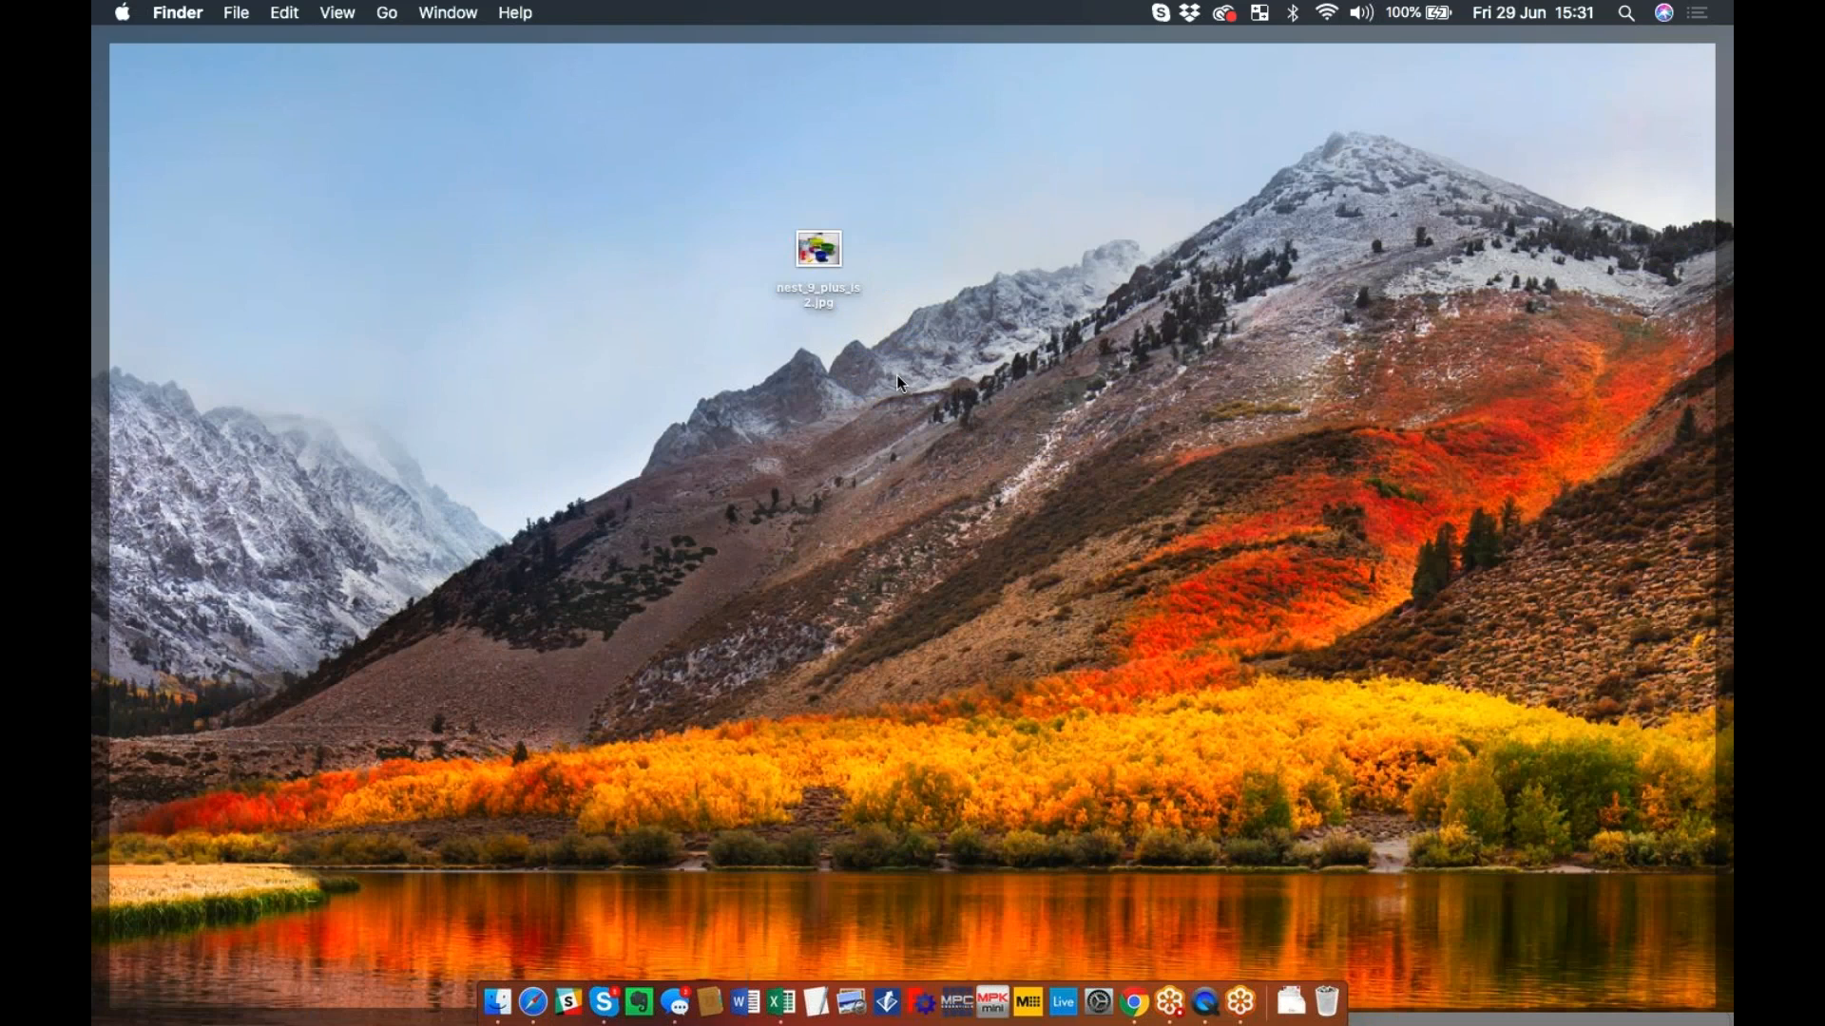
Step: Return to the Create Ad page and upload nest_9_plus_is2.jpg from the desktop as the ad's media file
key("F11")
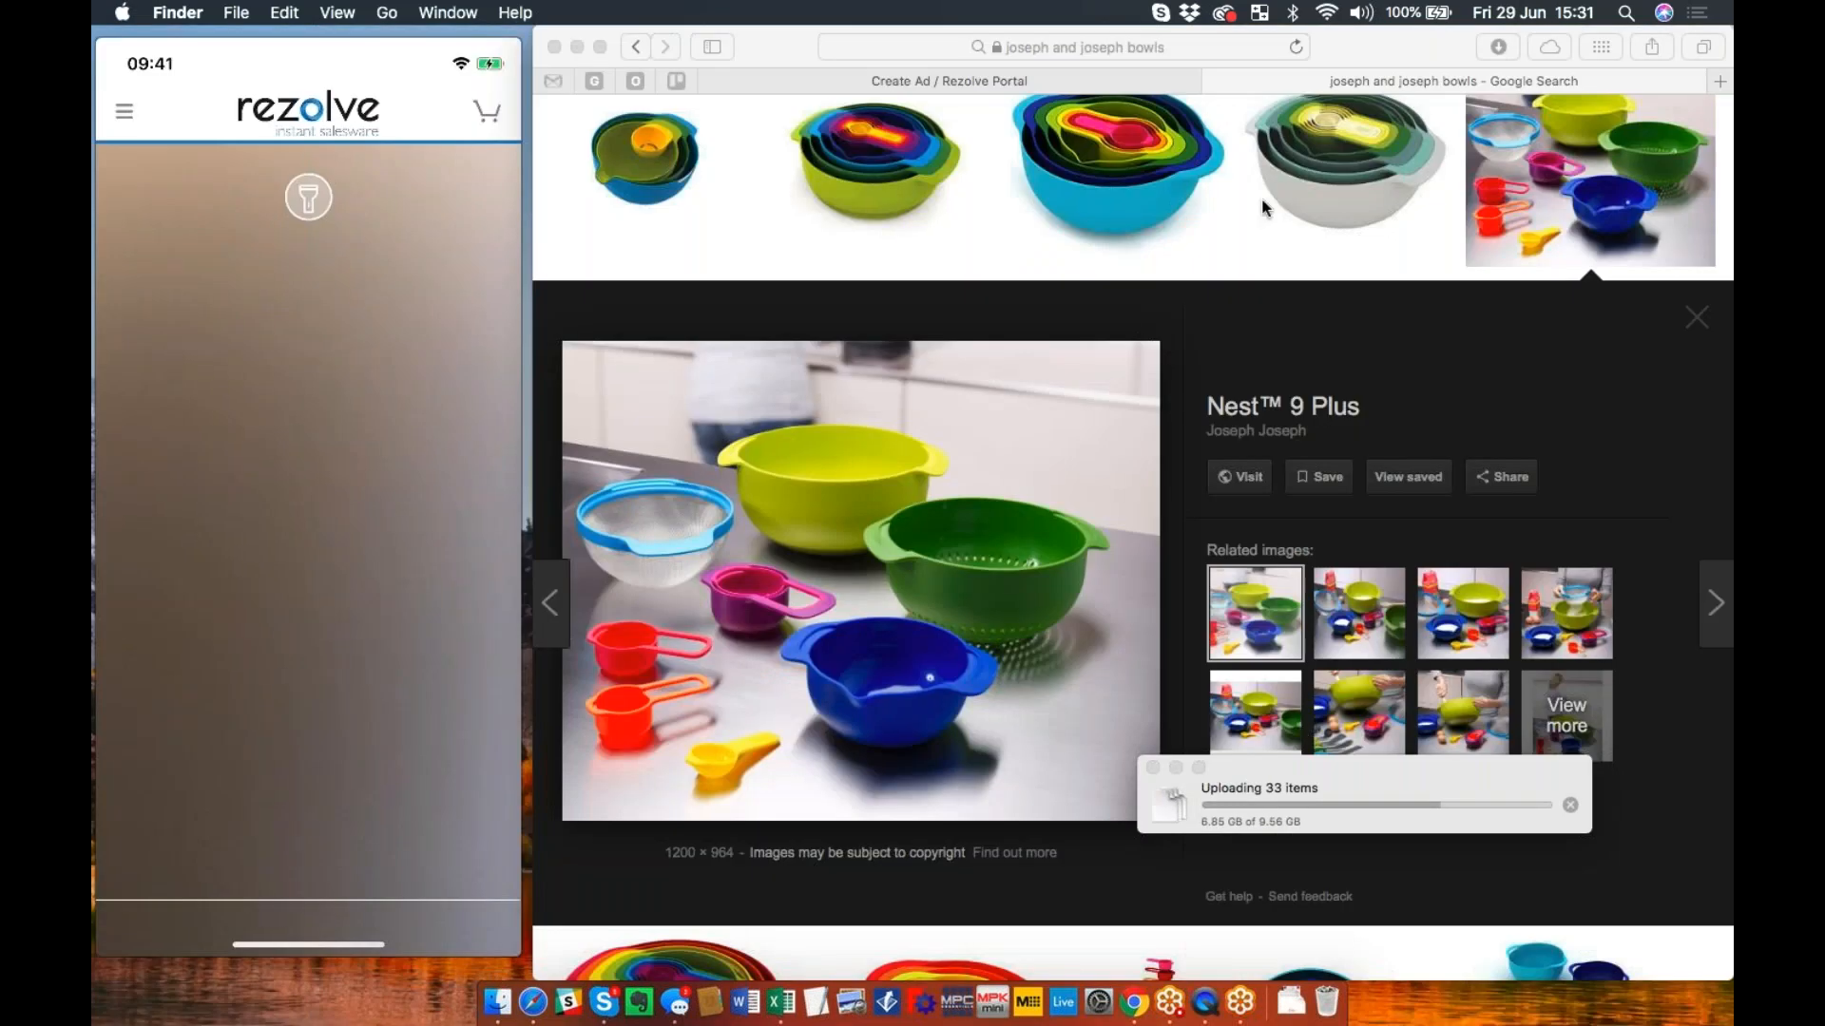
left_click(1027, 81)
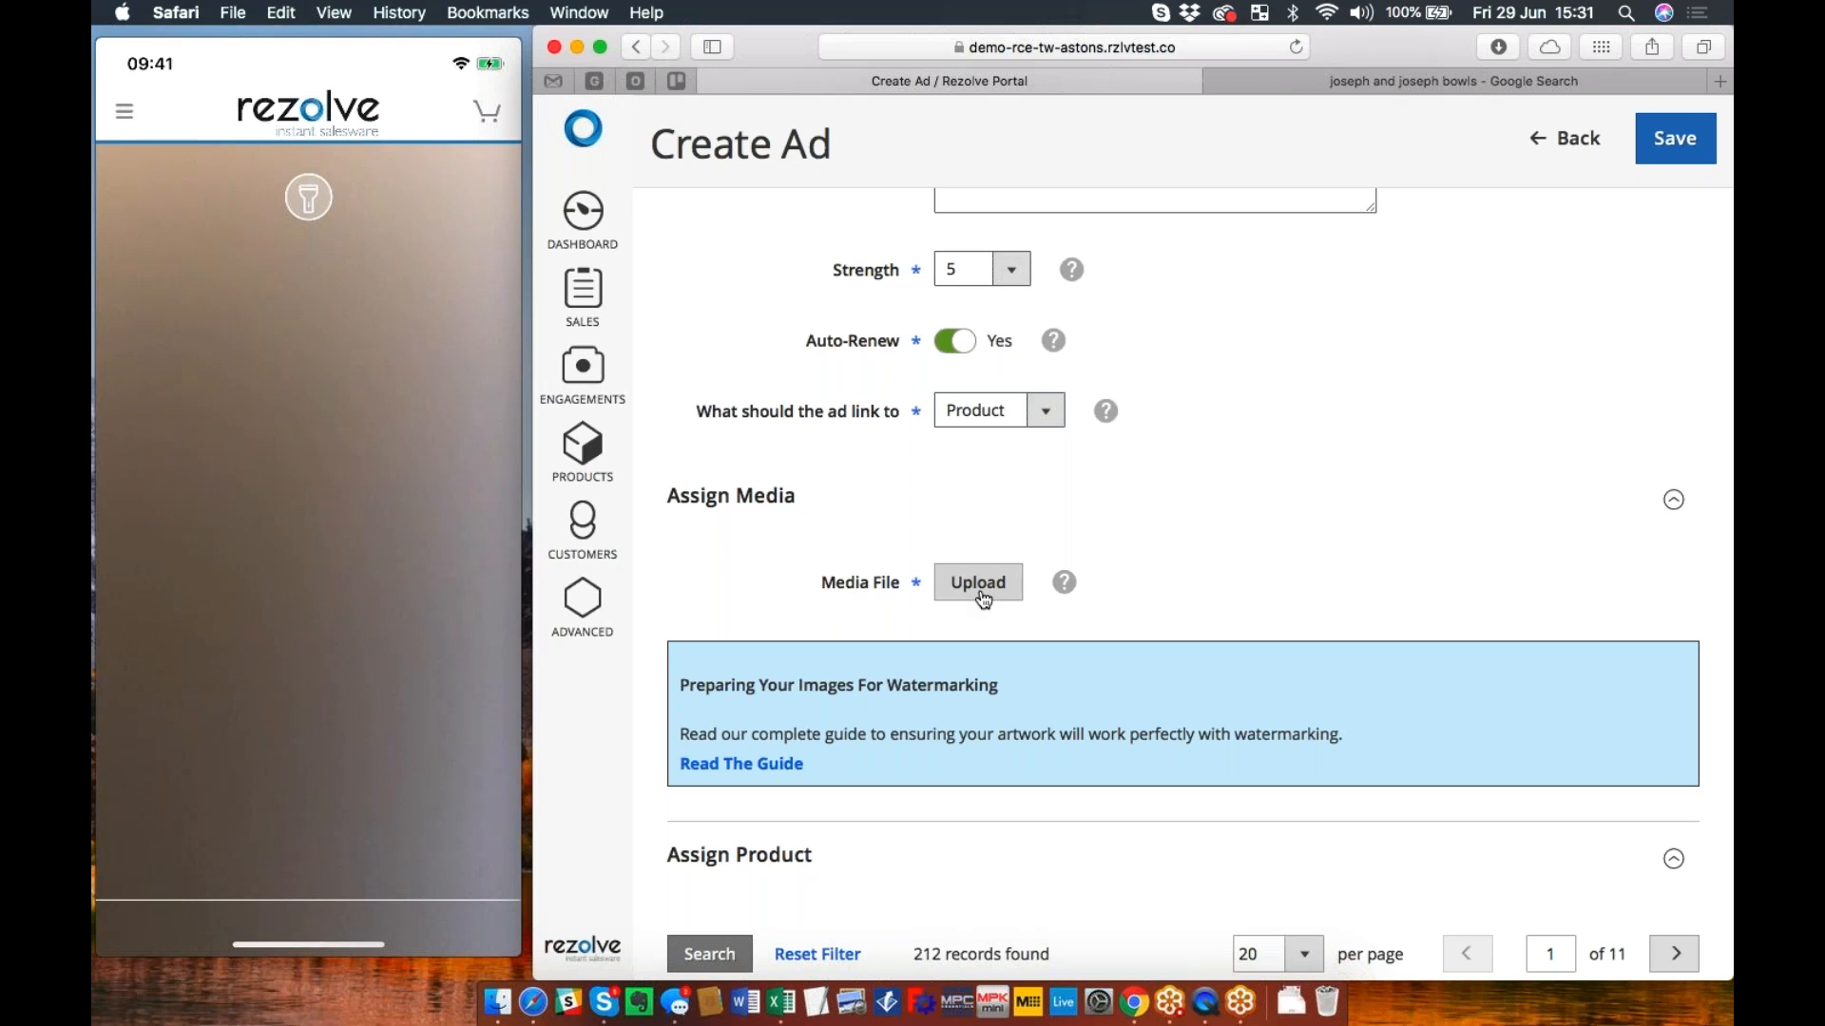
left_click(984, 597)
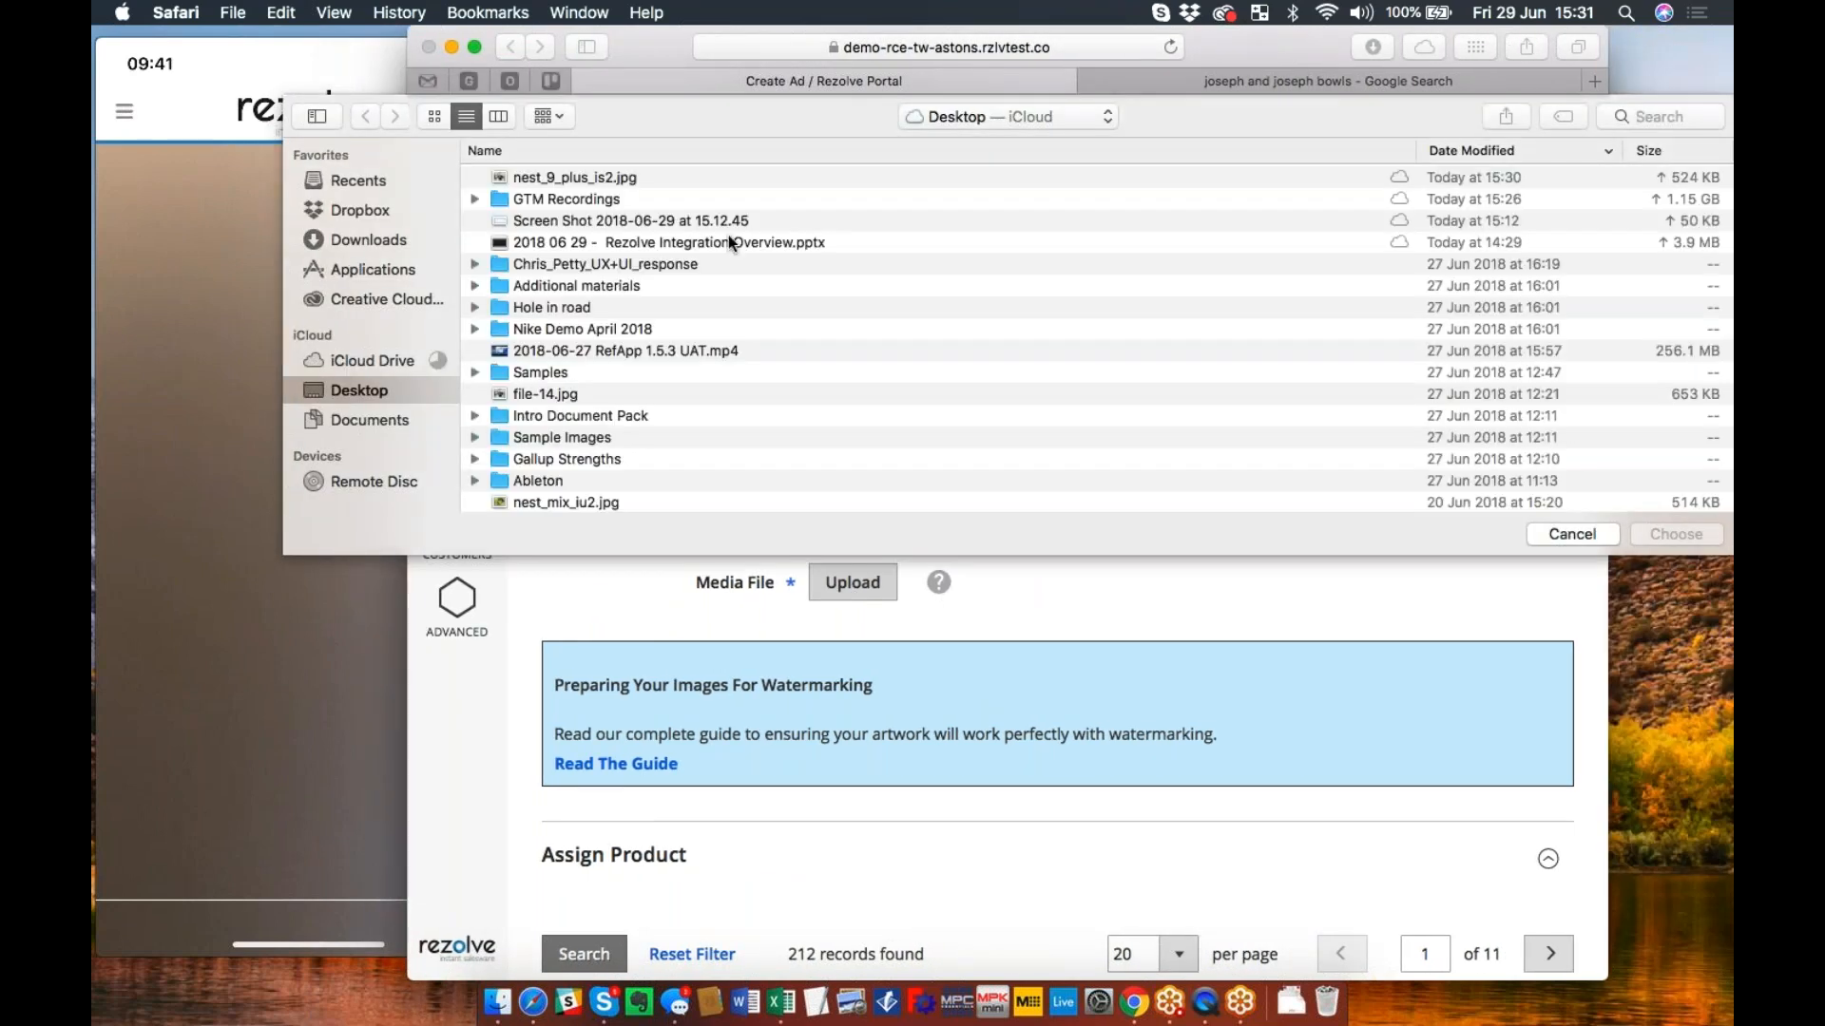
left_click(536, 179)
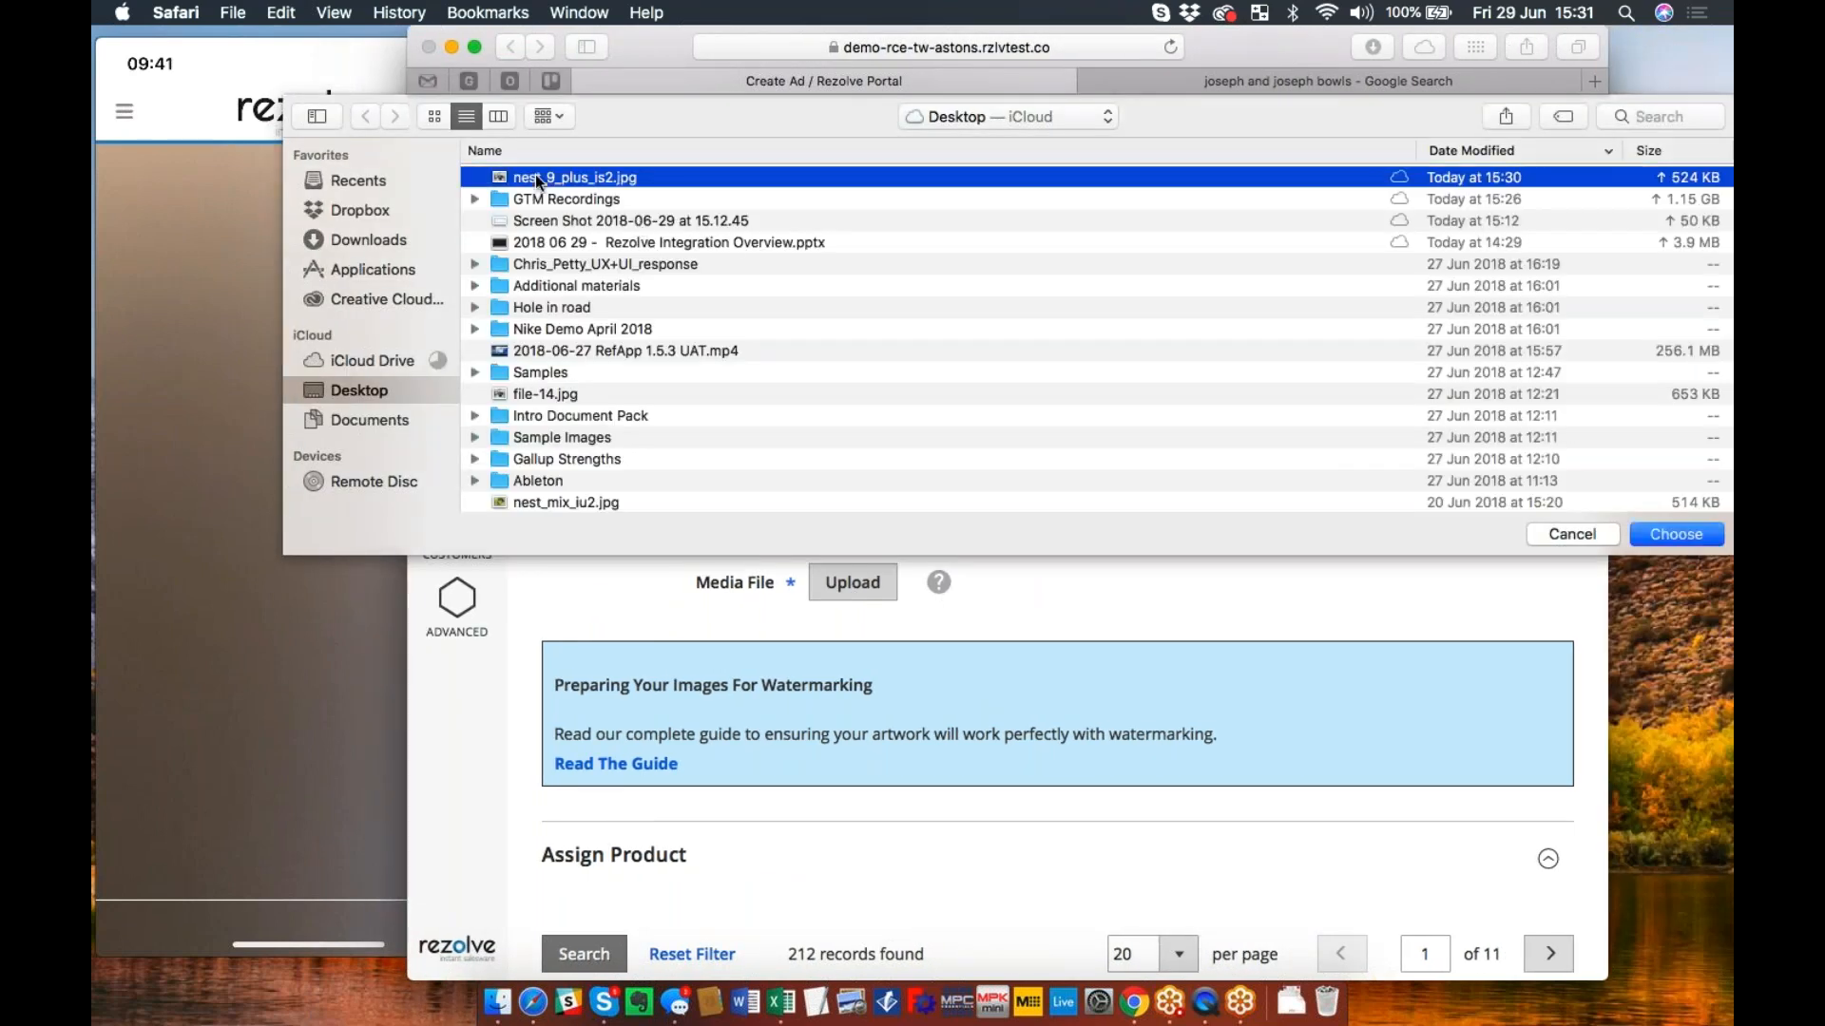
double_click(536, 179)
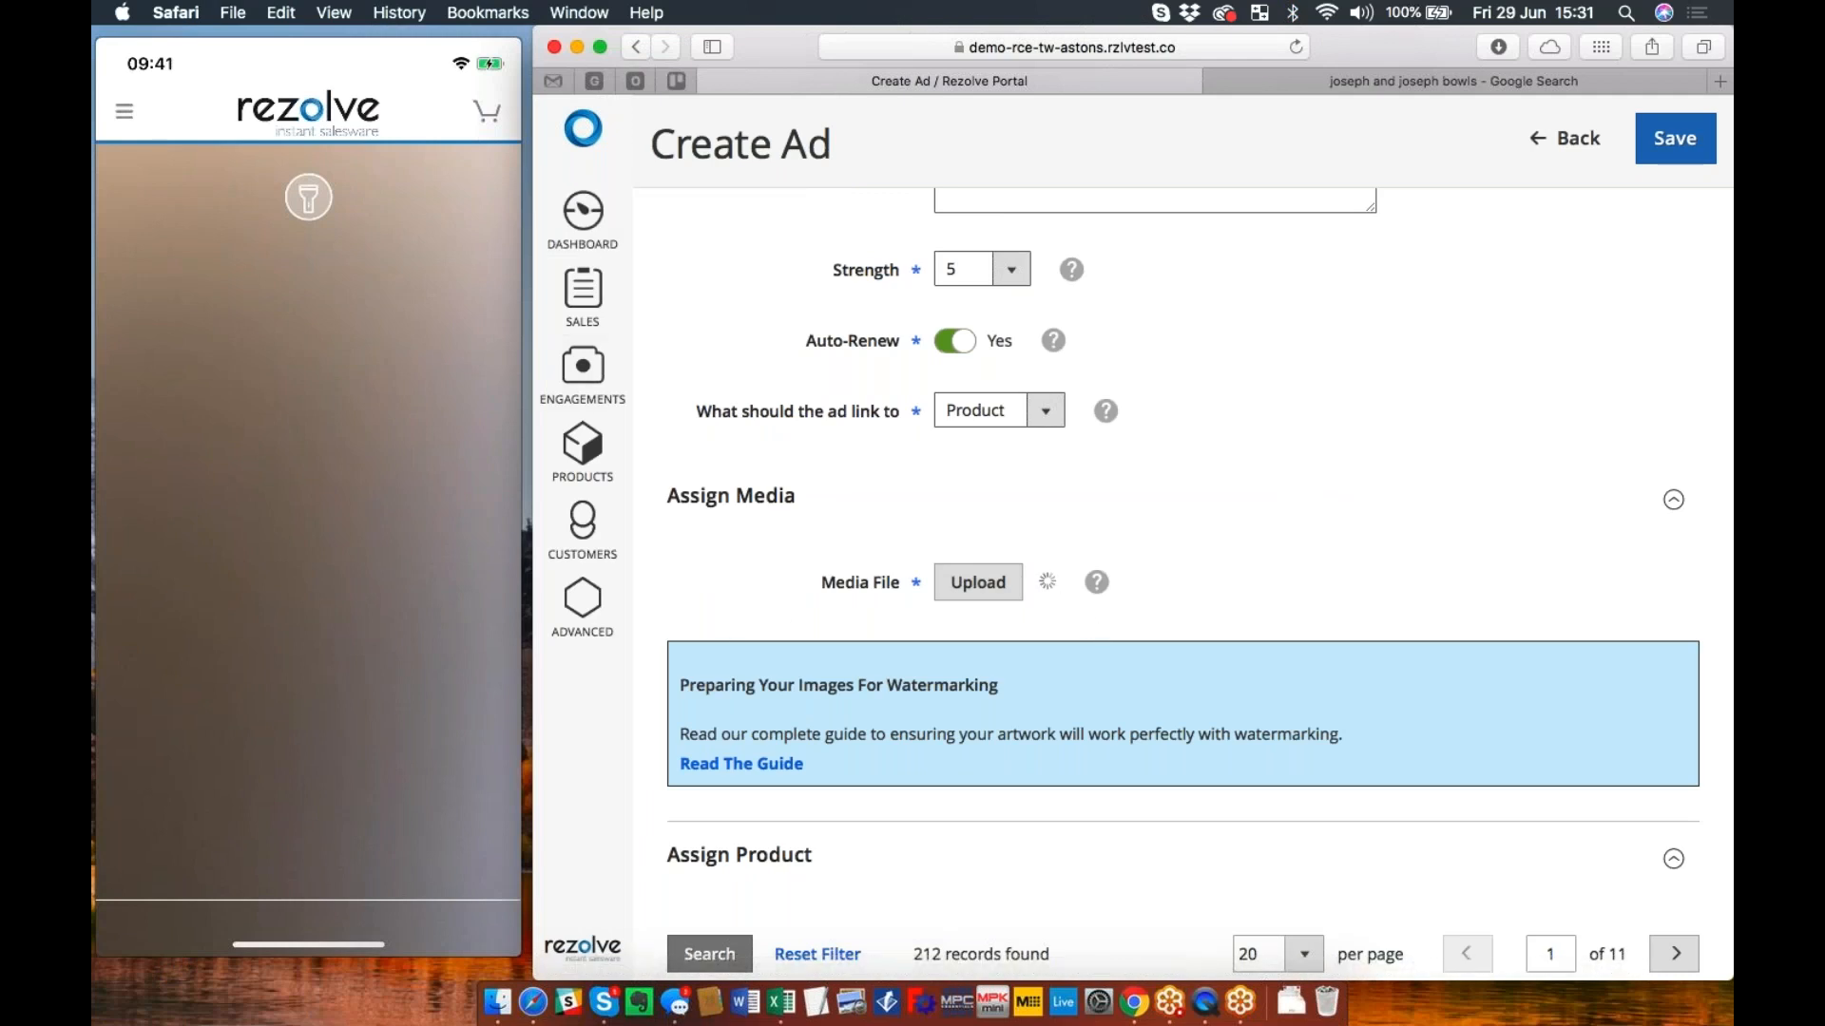
Step: Filter the Assign Product list by the name "joseph"
scroll(1279, 489, "down", 1)
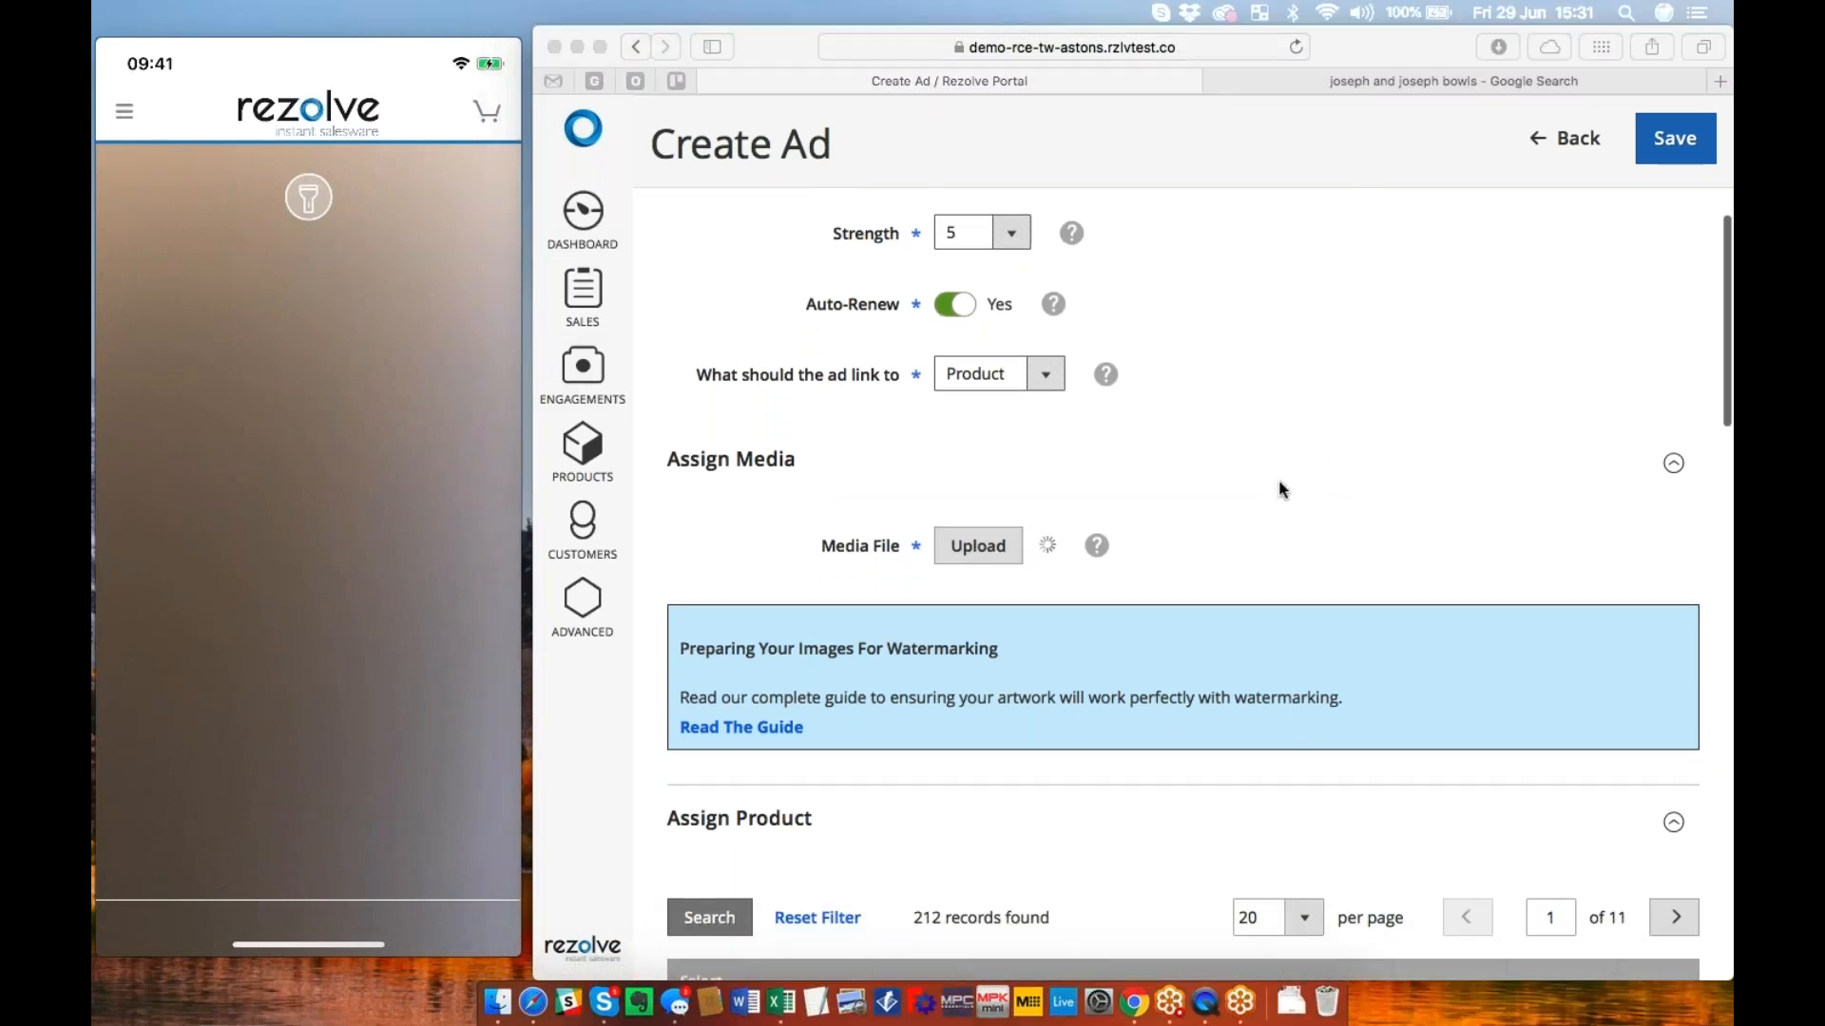
scroll(1279, 489, "down", 5)
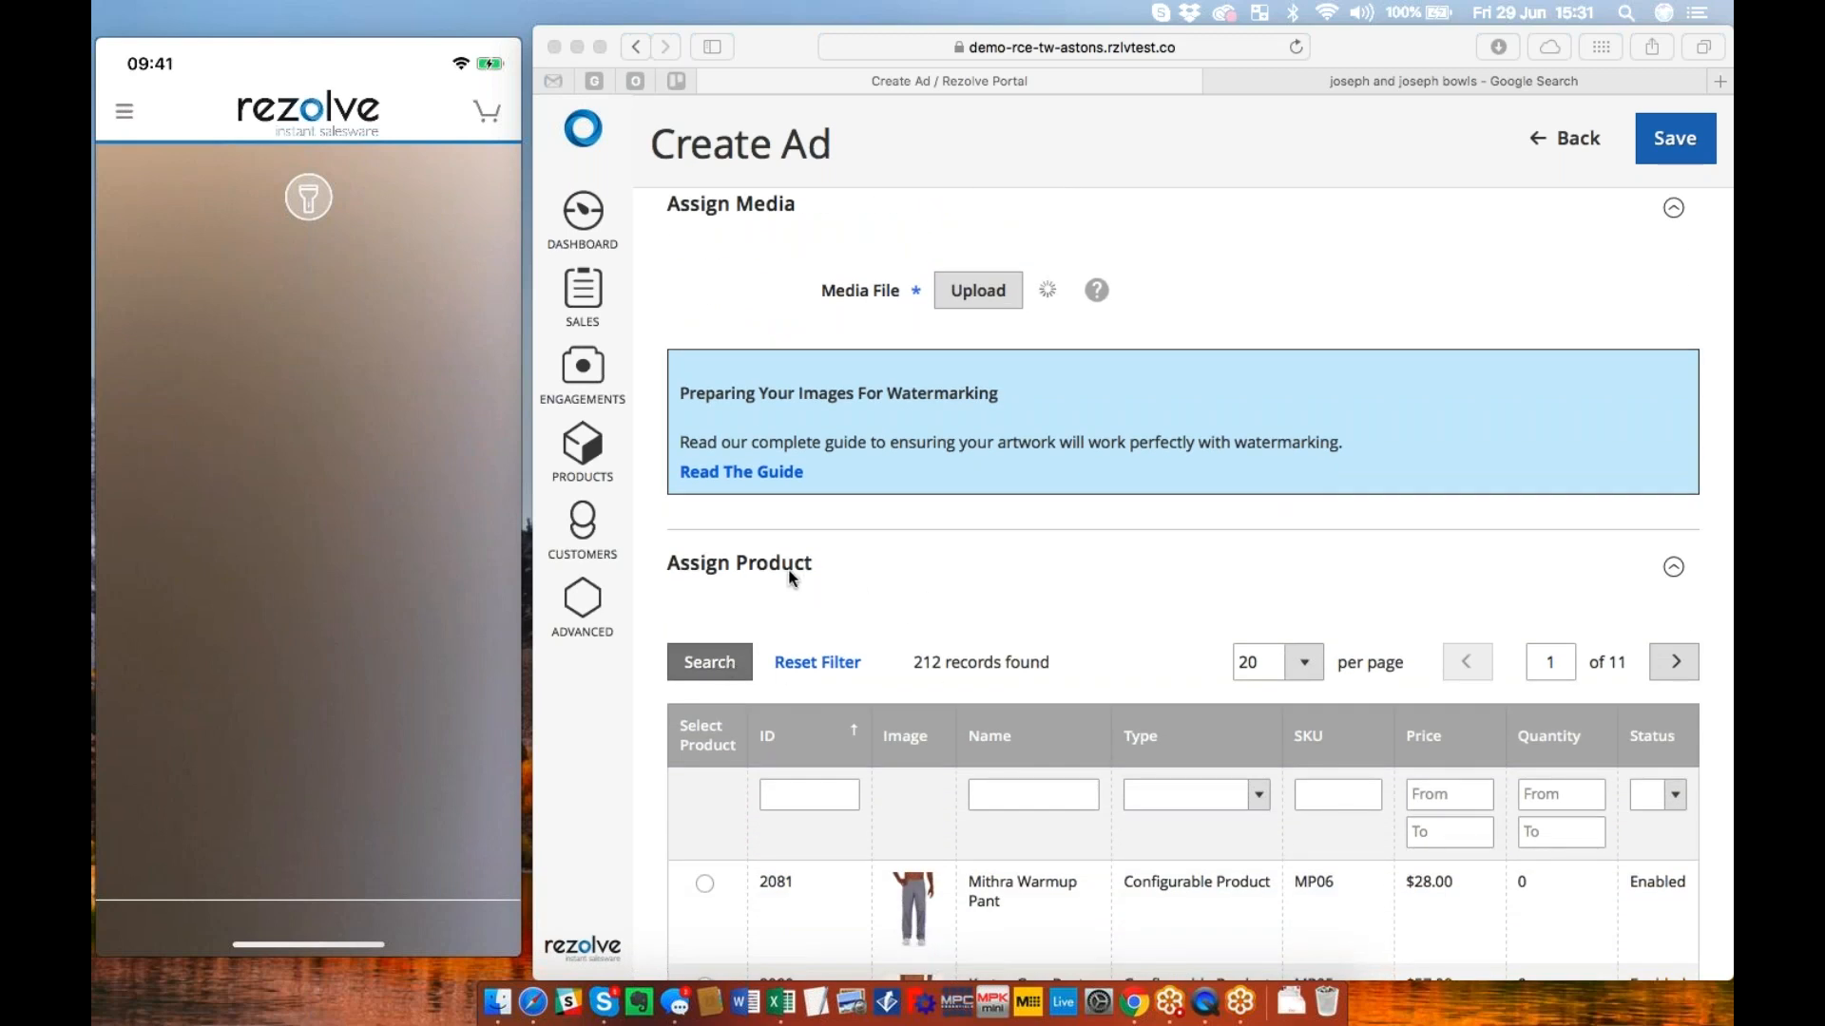
scroll(789, 576, "down", 1)
scroll(789, 568, "down", 1)
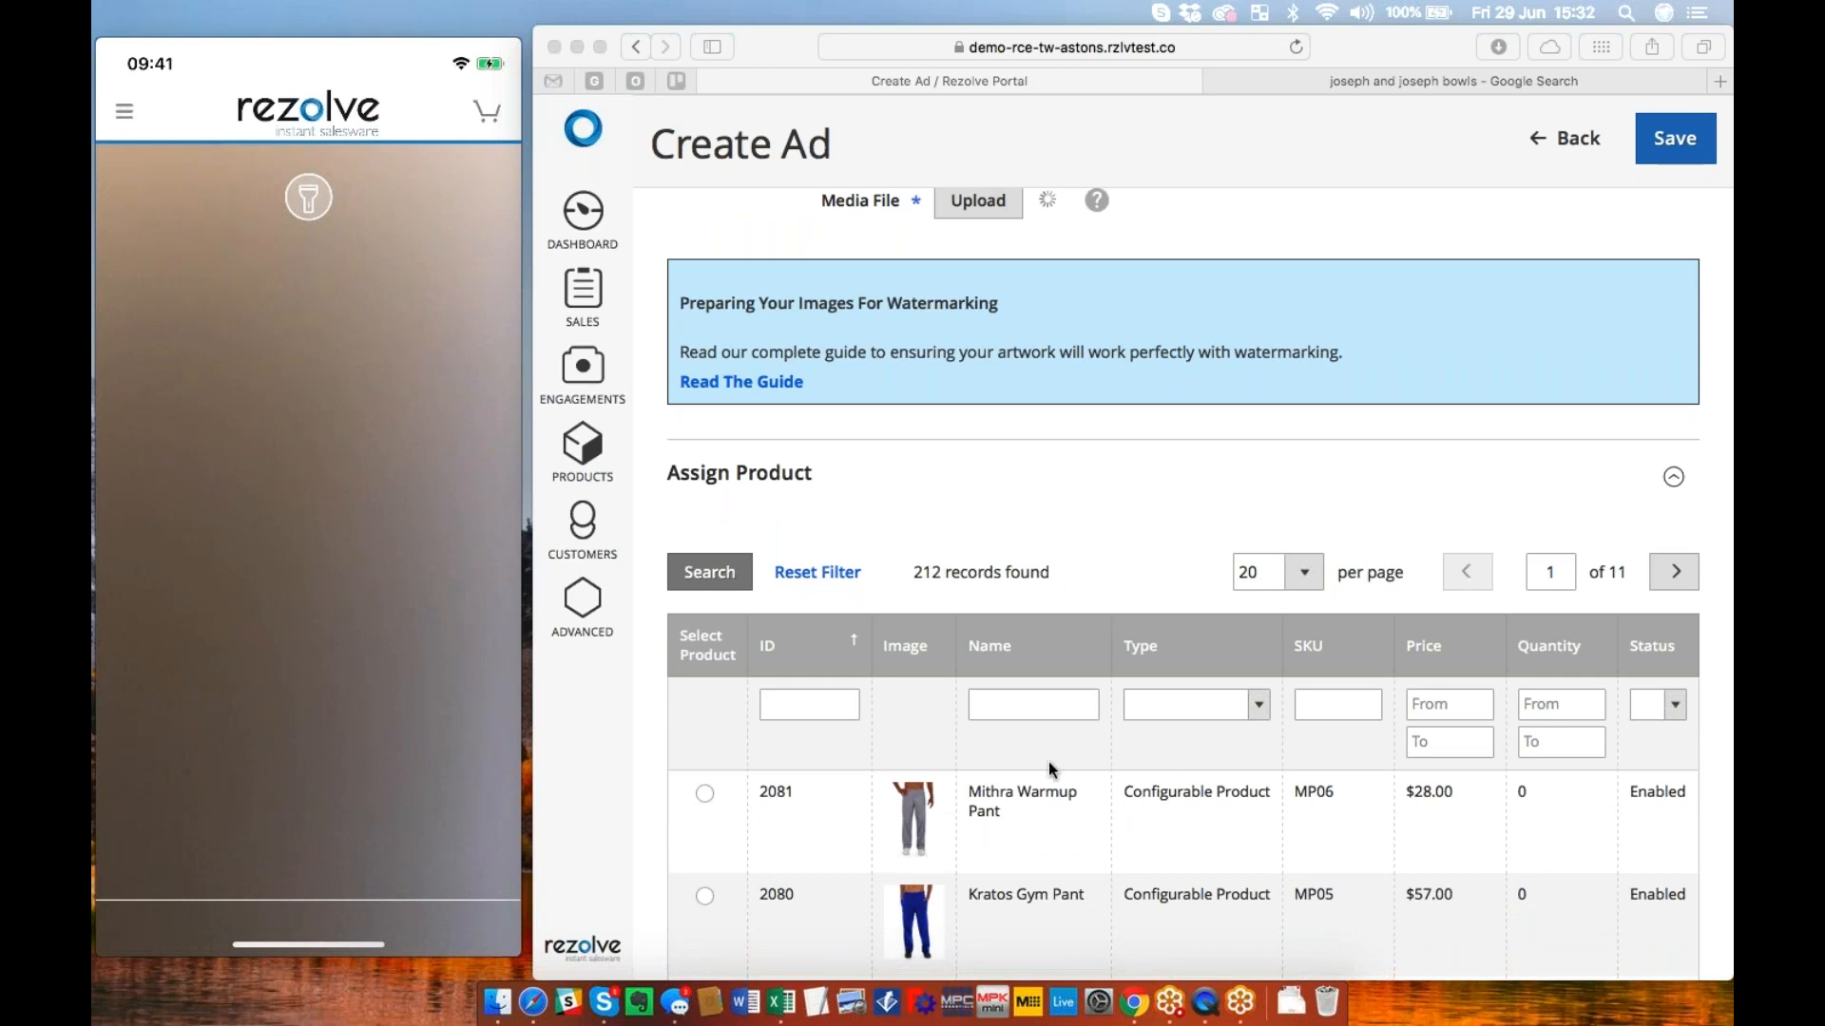
scroll(1047, 761, "down", 3)
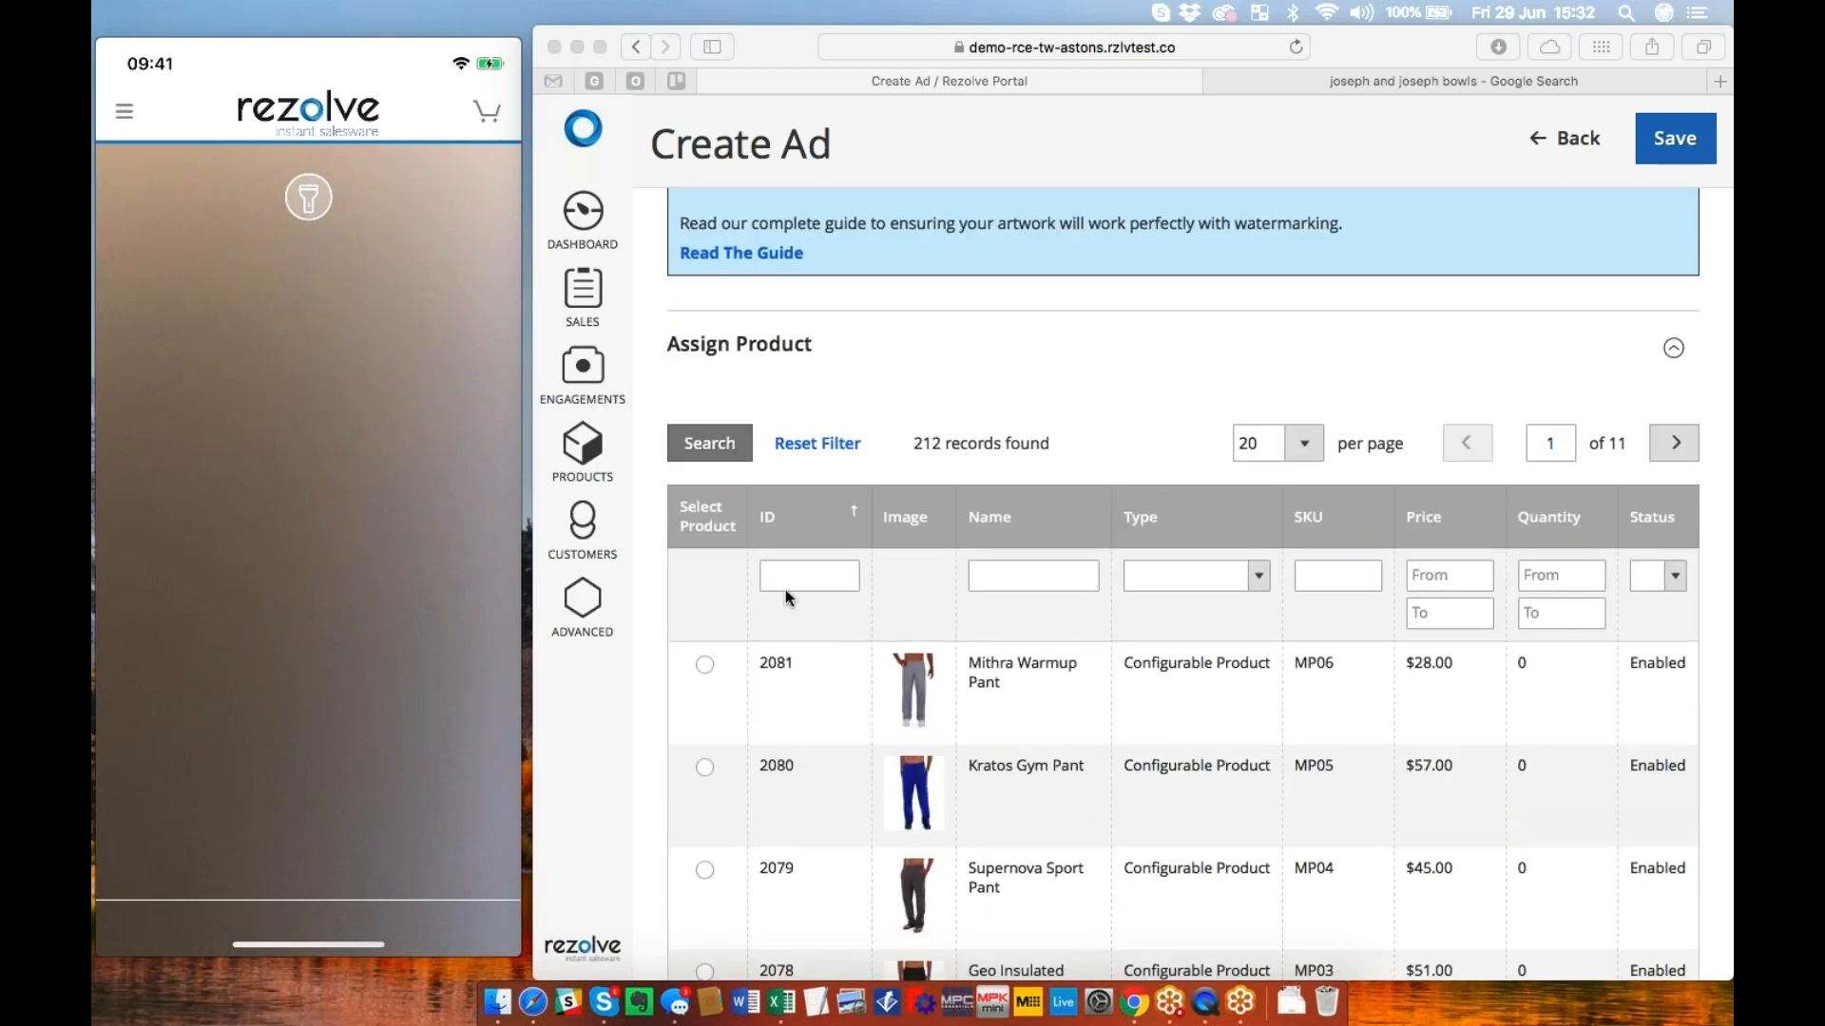
left_click(1009, 589)
left_click(1009, 589)
type("joseph")
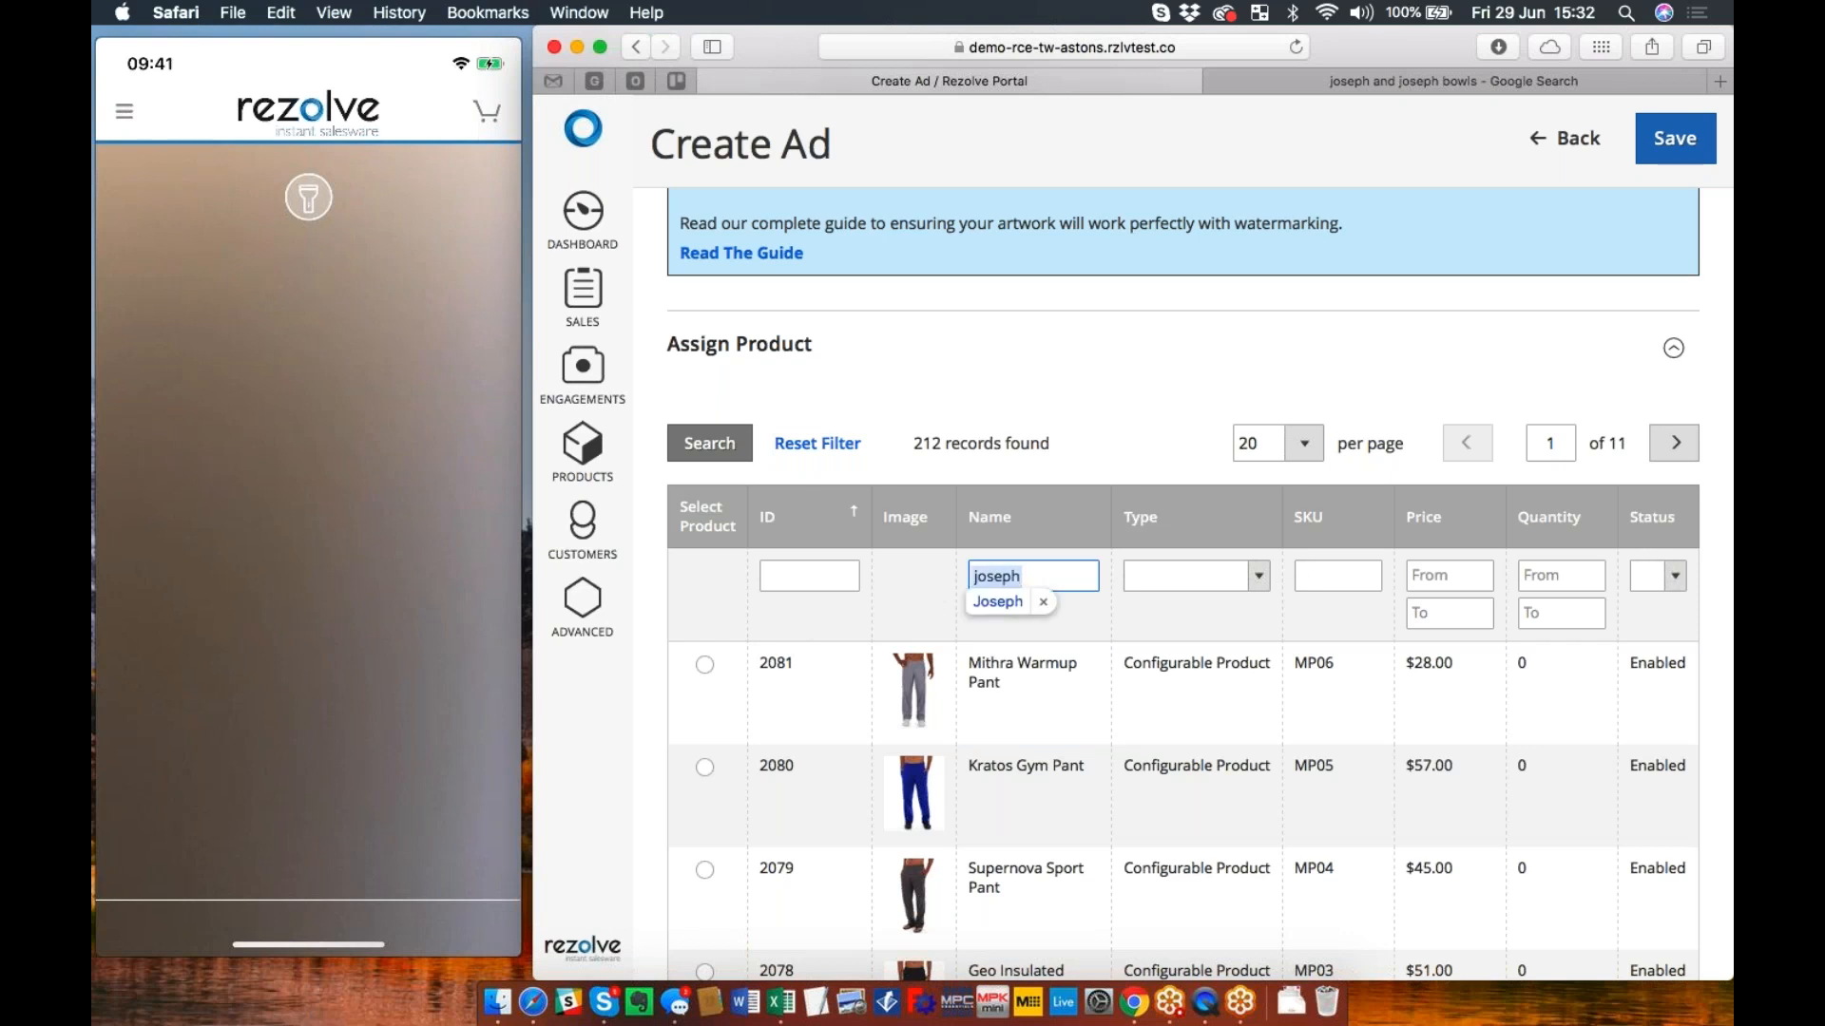
key("Return")
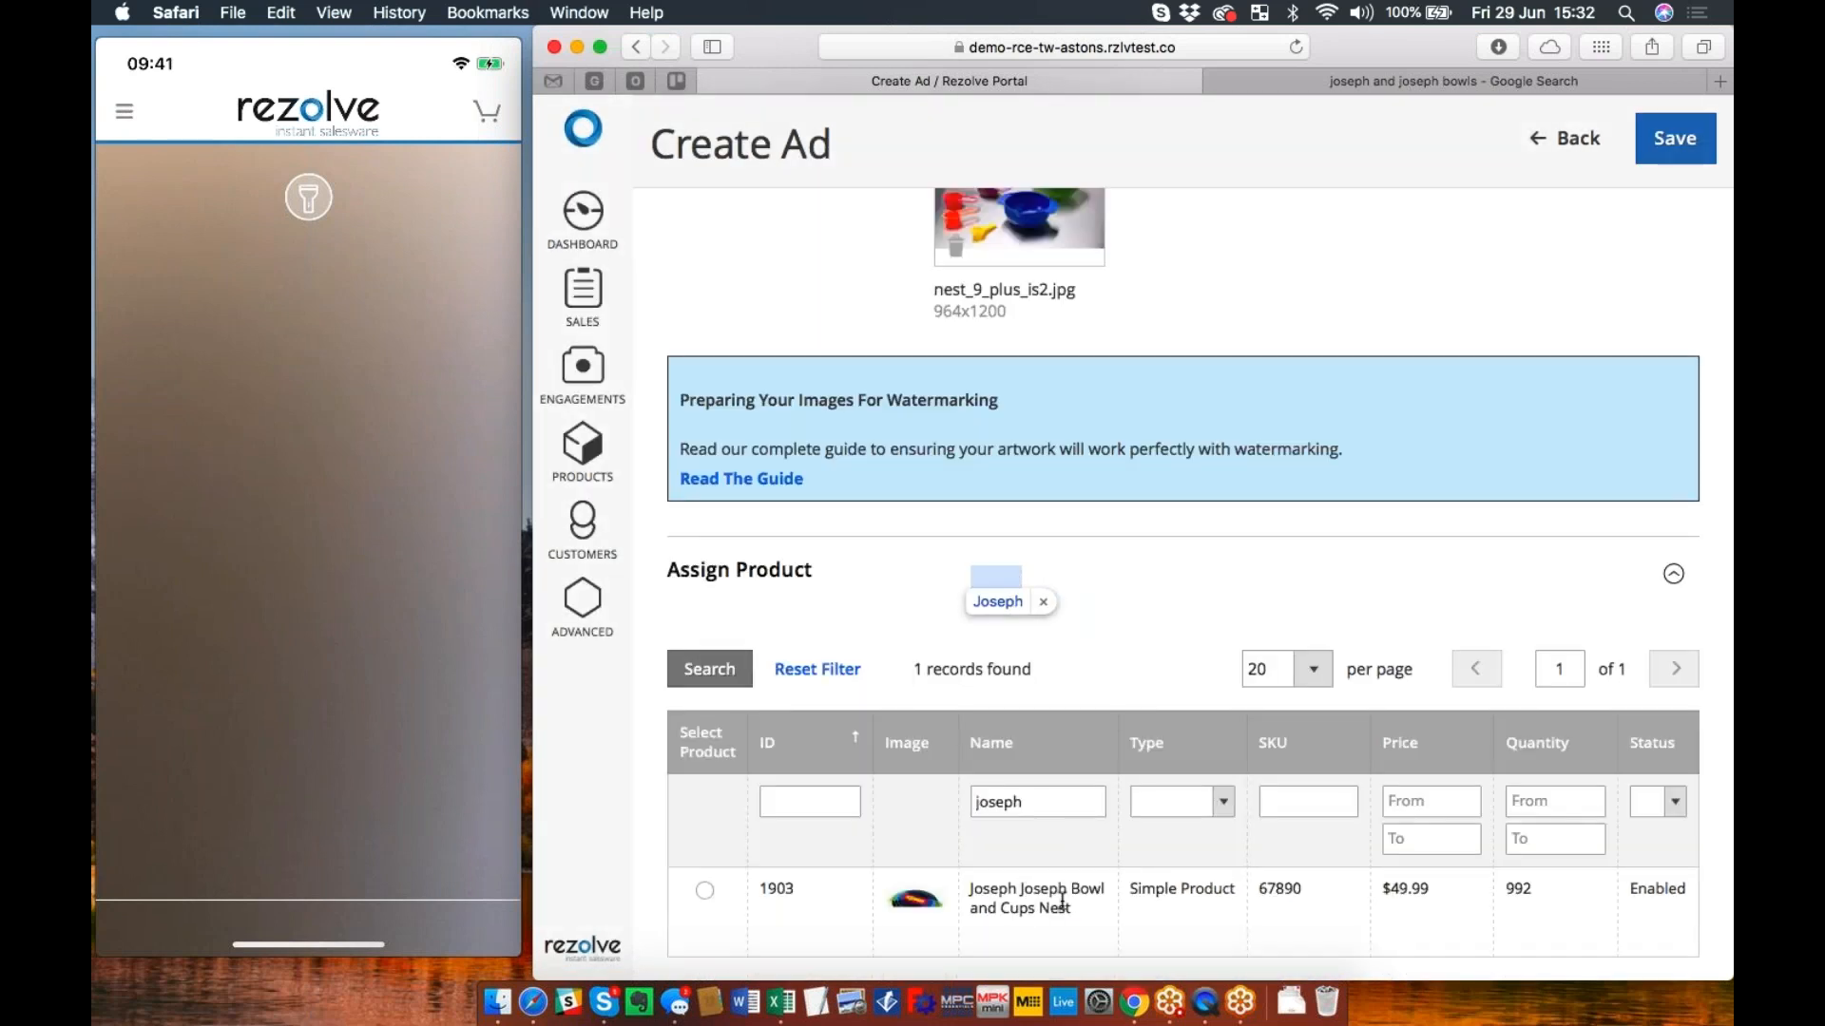
Step: Assign the Joseph Joseph Bowl and Cups Nest product to the ad
scroll(1074, 865, "down", 2)
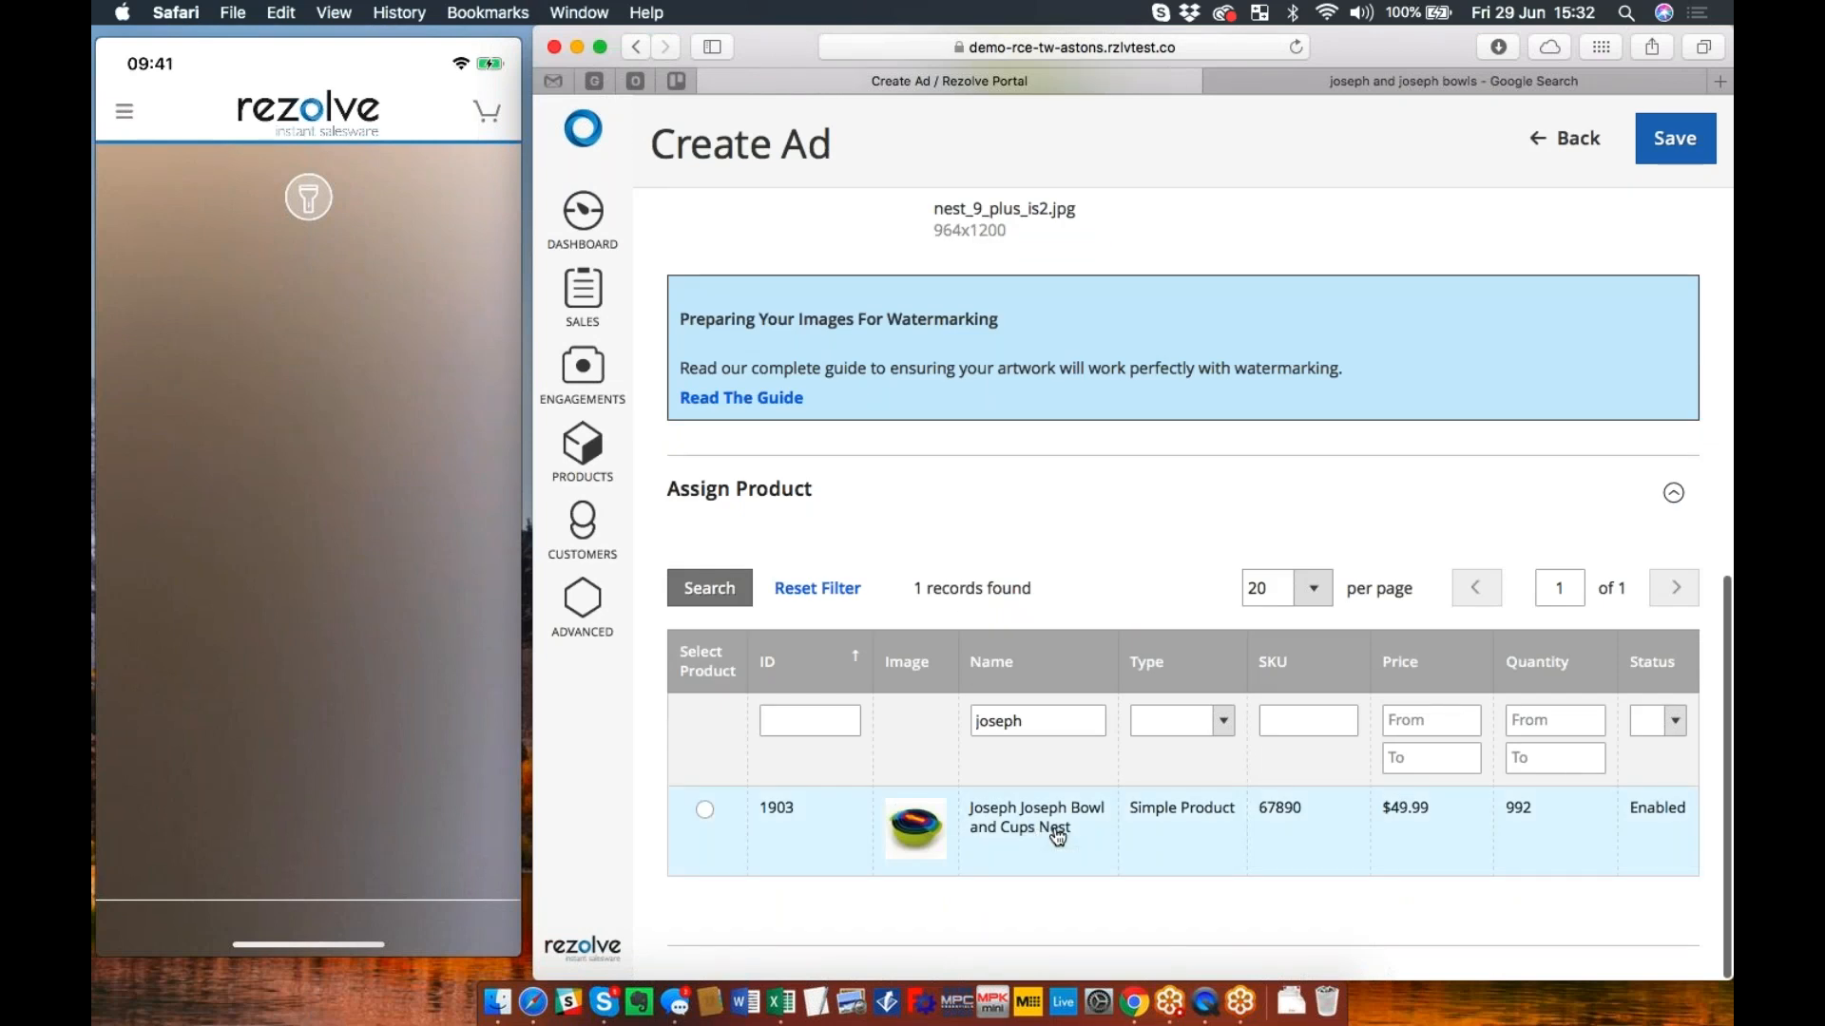
scroll(1065, 856, "up", 5)
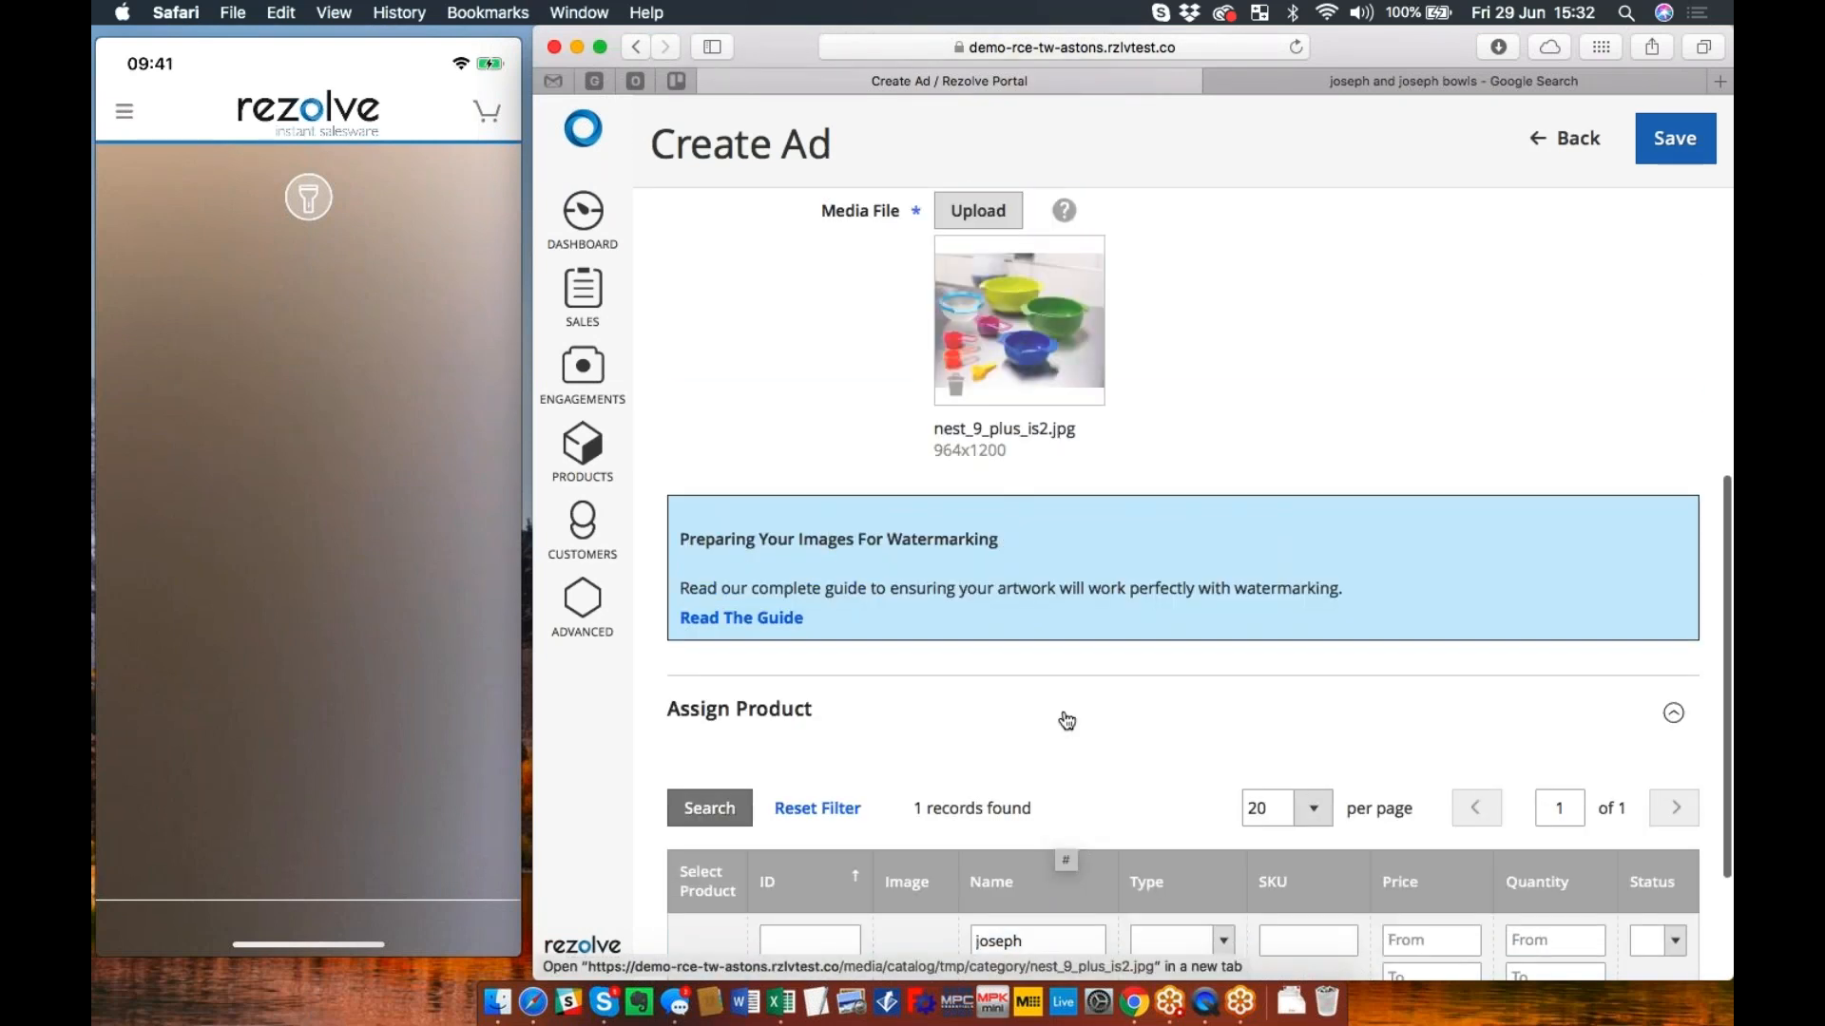
scroll(979, 801, "down", 5)
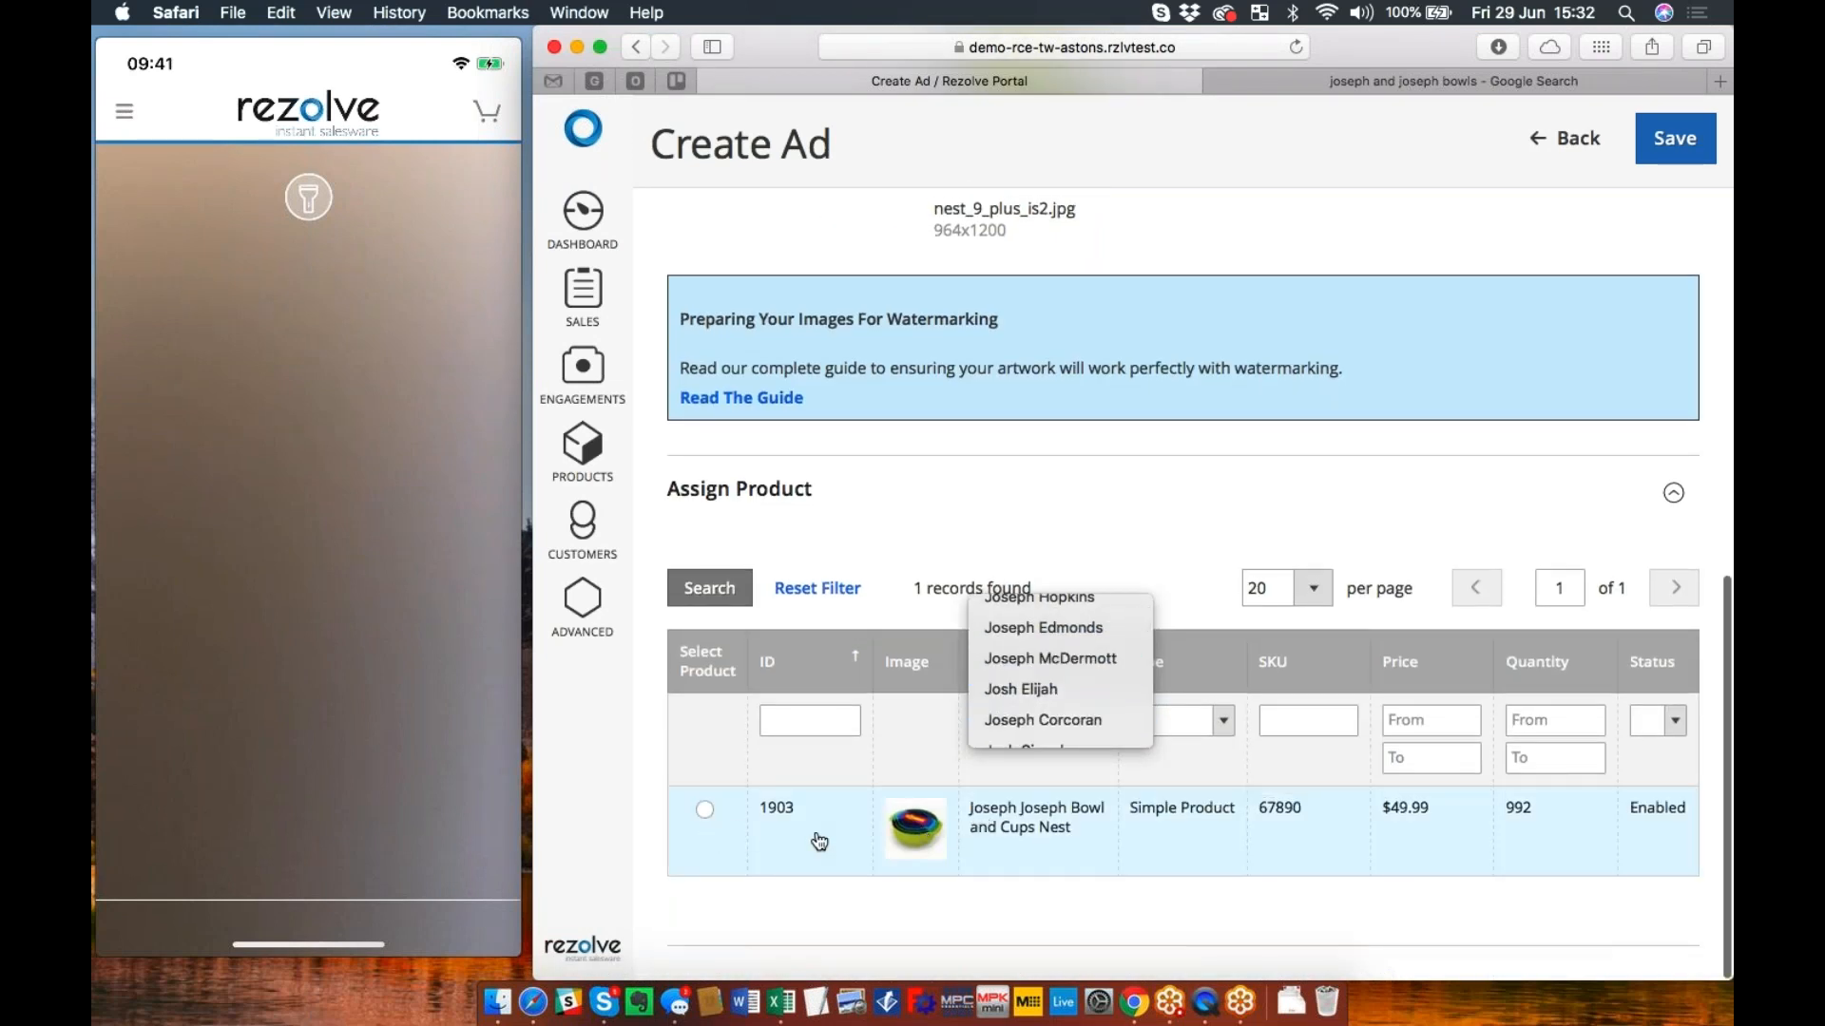
left_click(706, 812)
left_click(1086, 559)
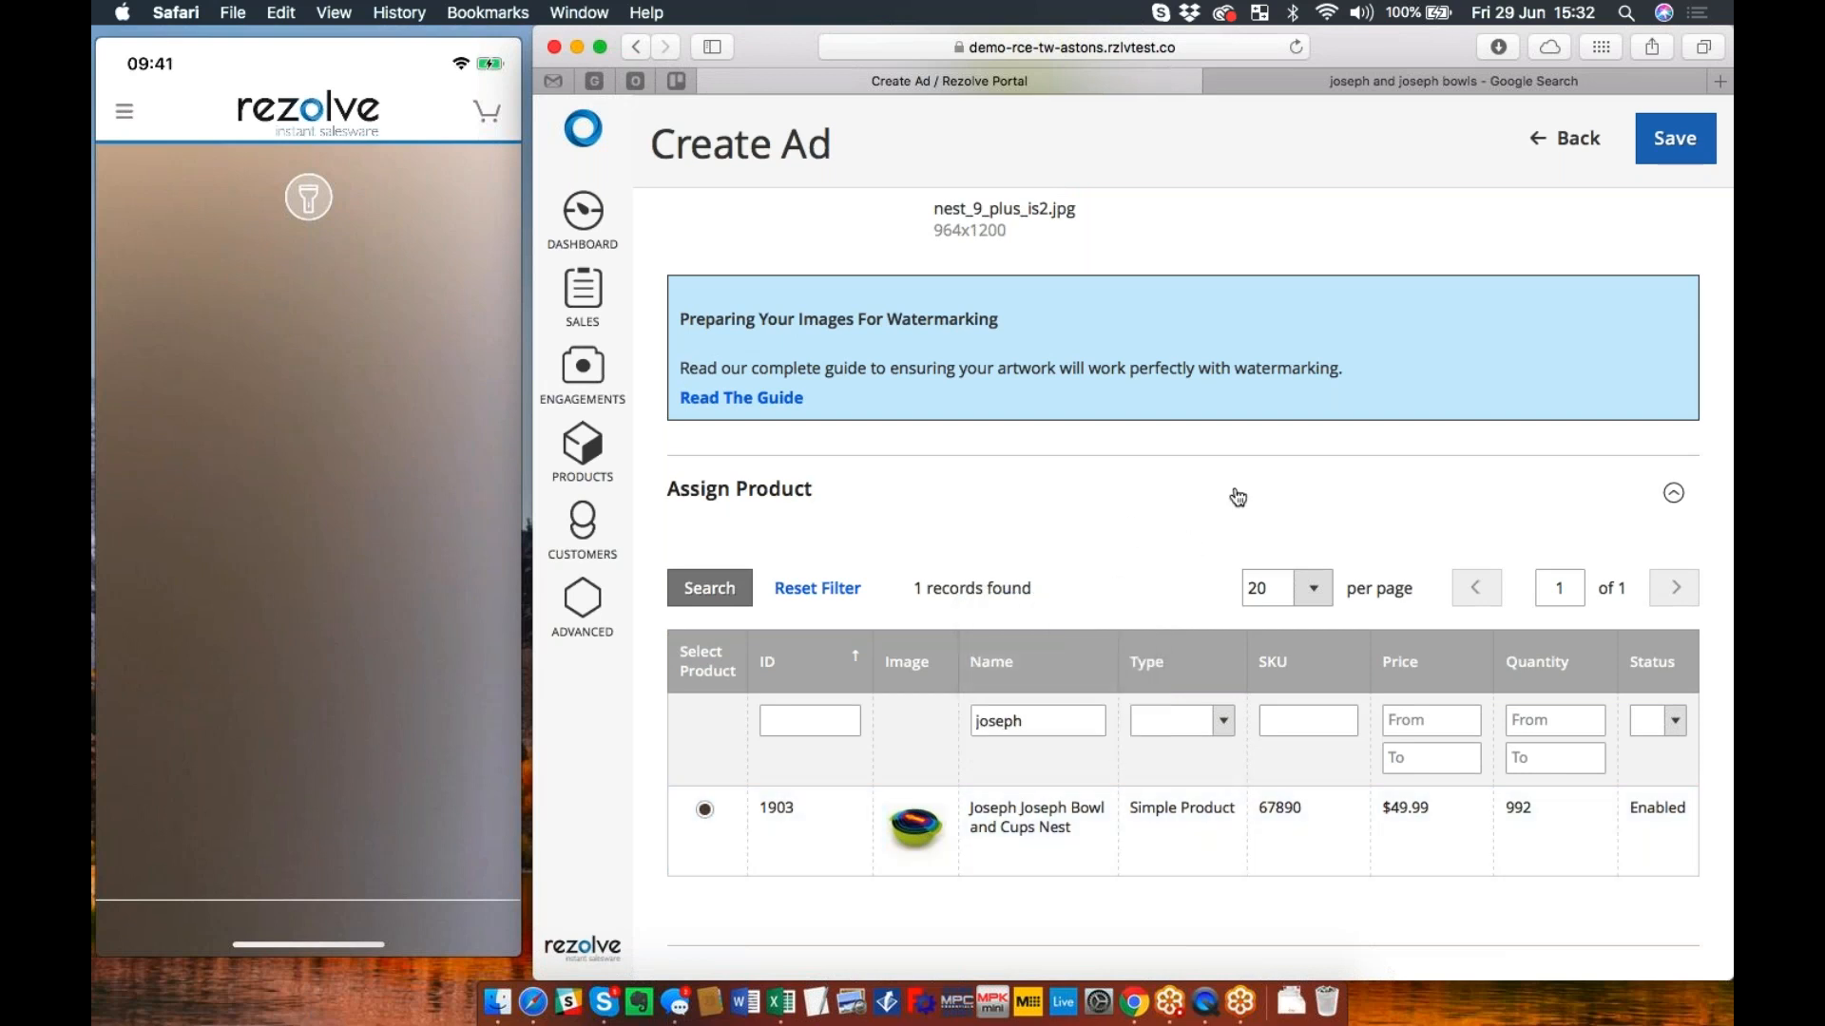
Step: Review the completed ad details, the uploaded media file and the assigned product on the Create Ad form
scroll(1173, 542, "up", 3)
scroll(1168, 536, "up", 10)
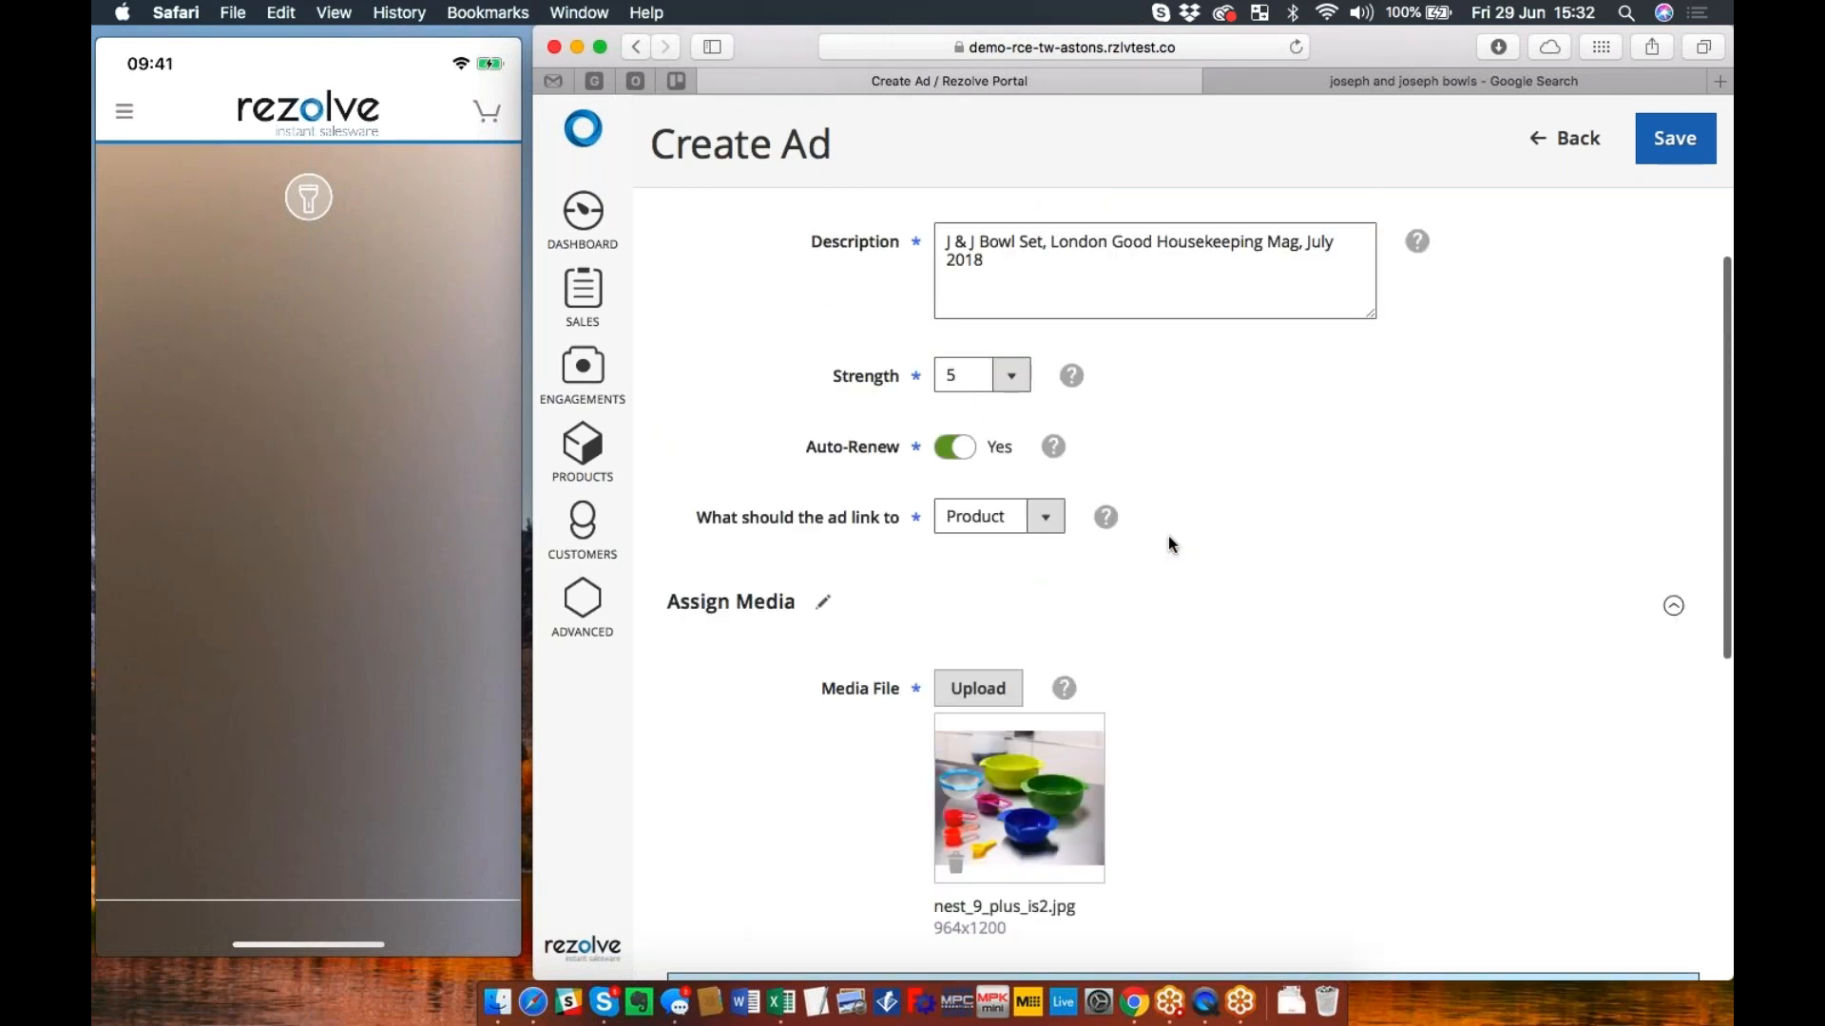
scroll(1126, 599, "down", 3)
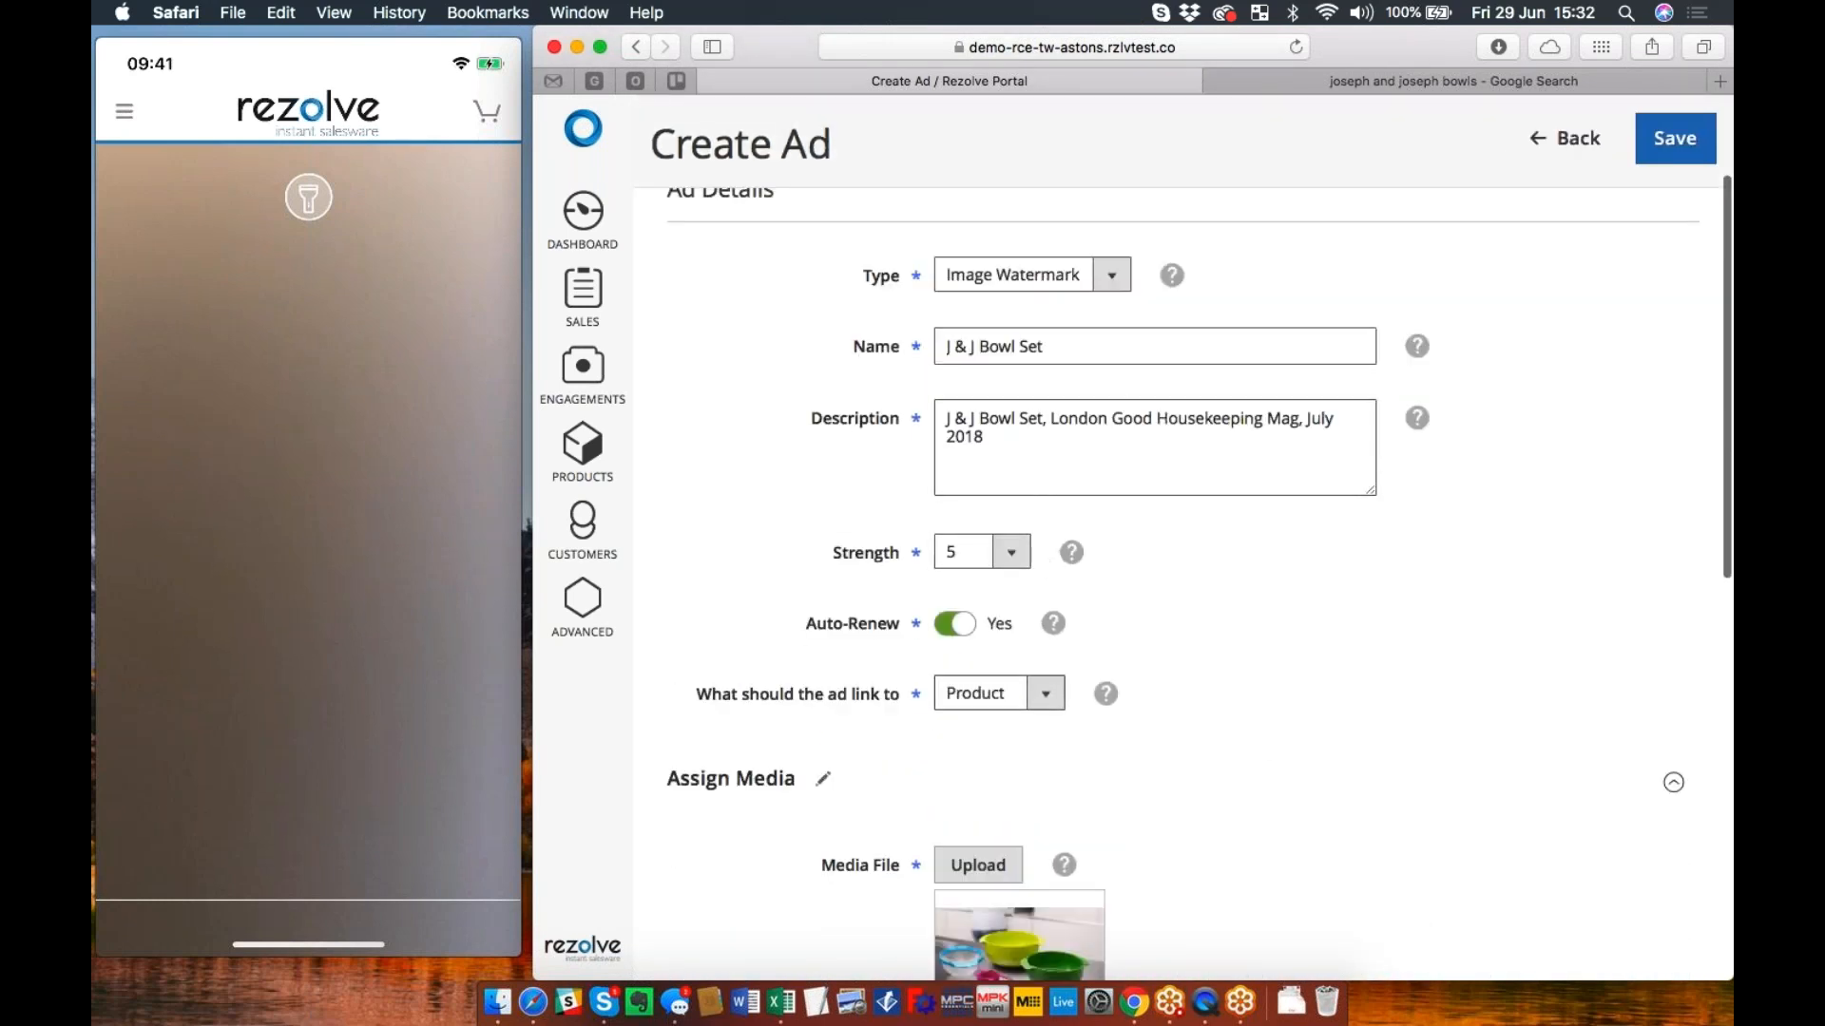
scroll(1263, 738, "down", 7)
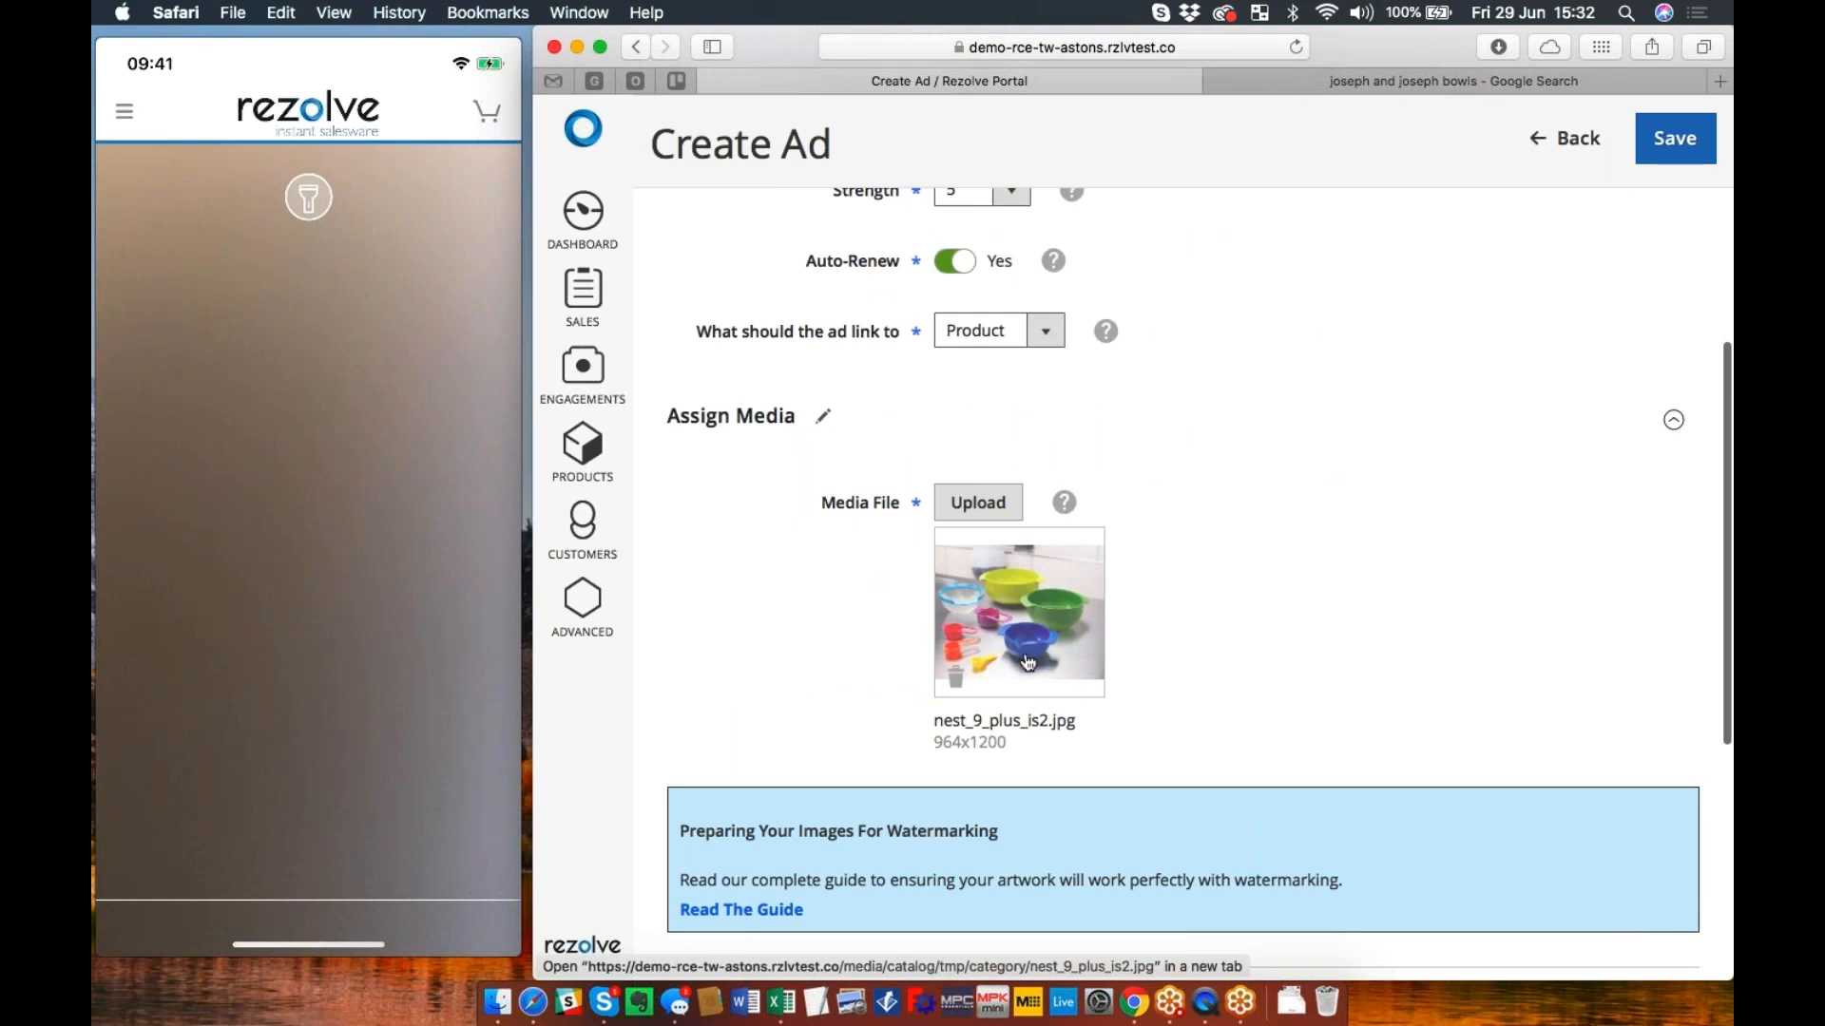
scroll(1182, 645, "down", 3)
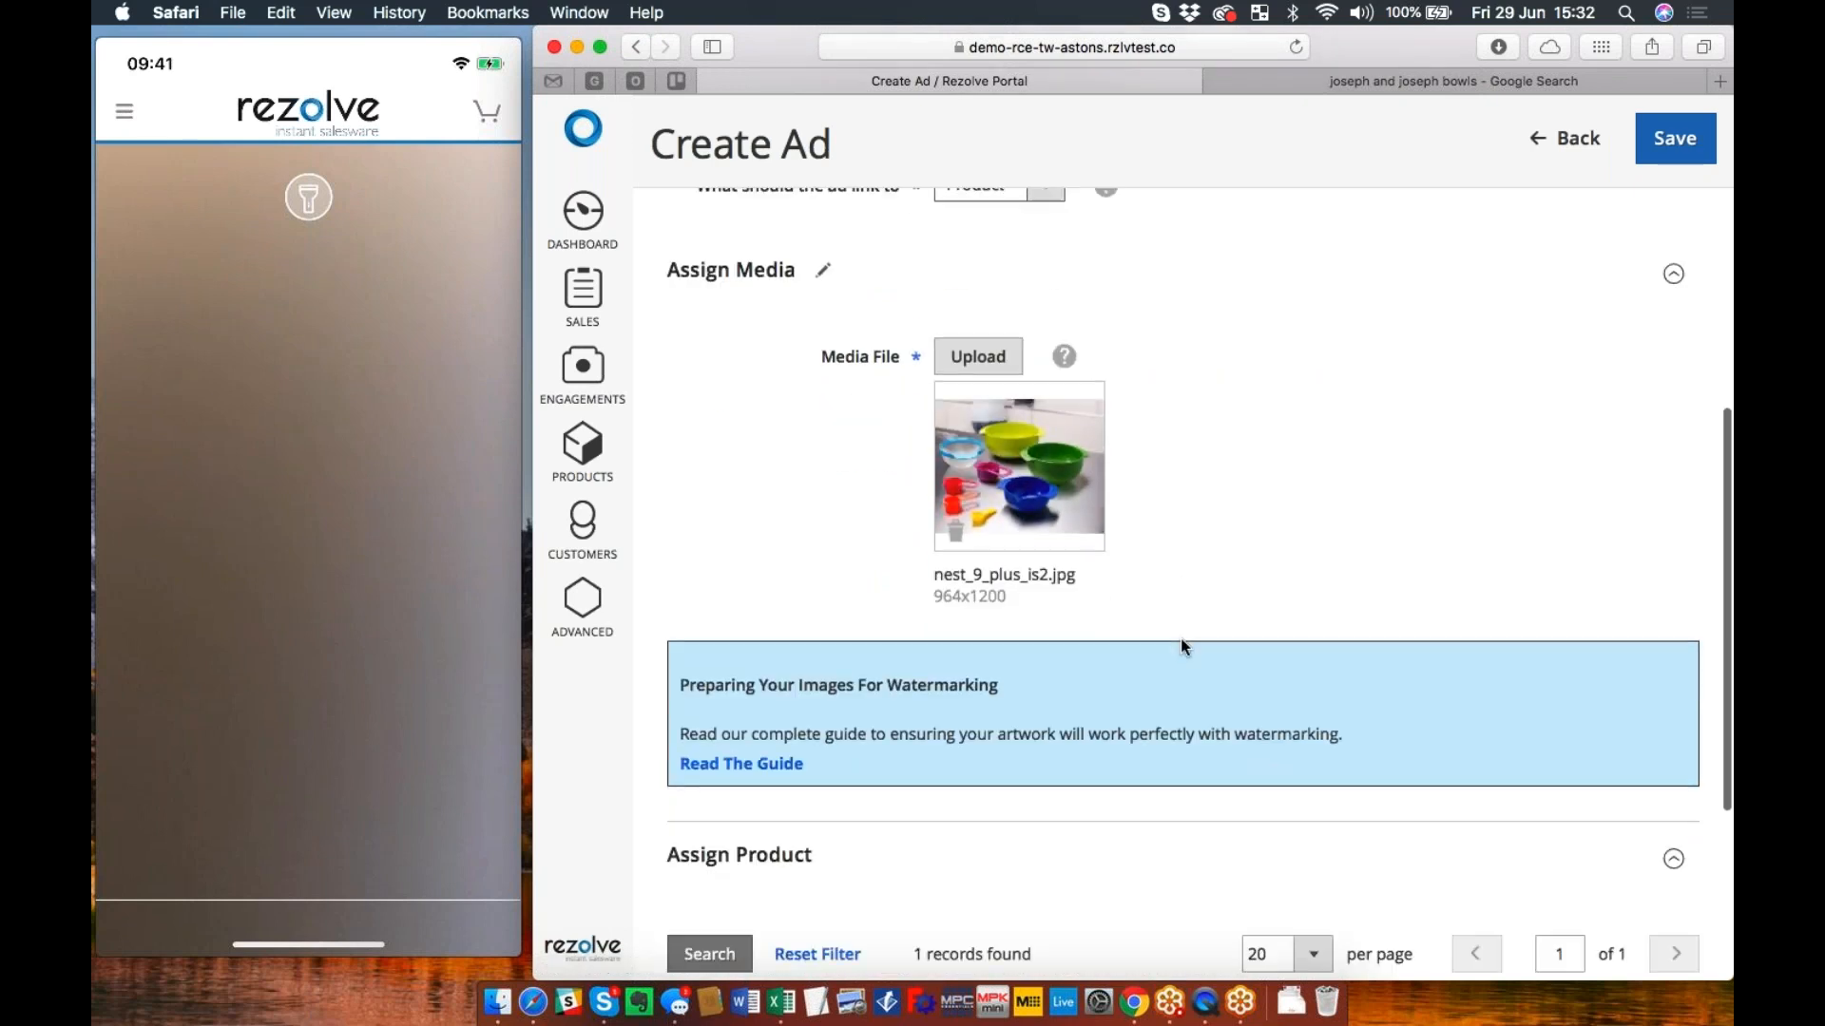
scroll(1183, 646, "down", 6)
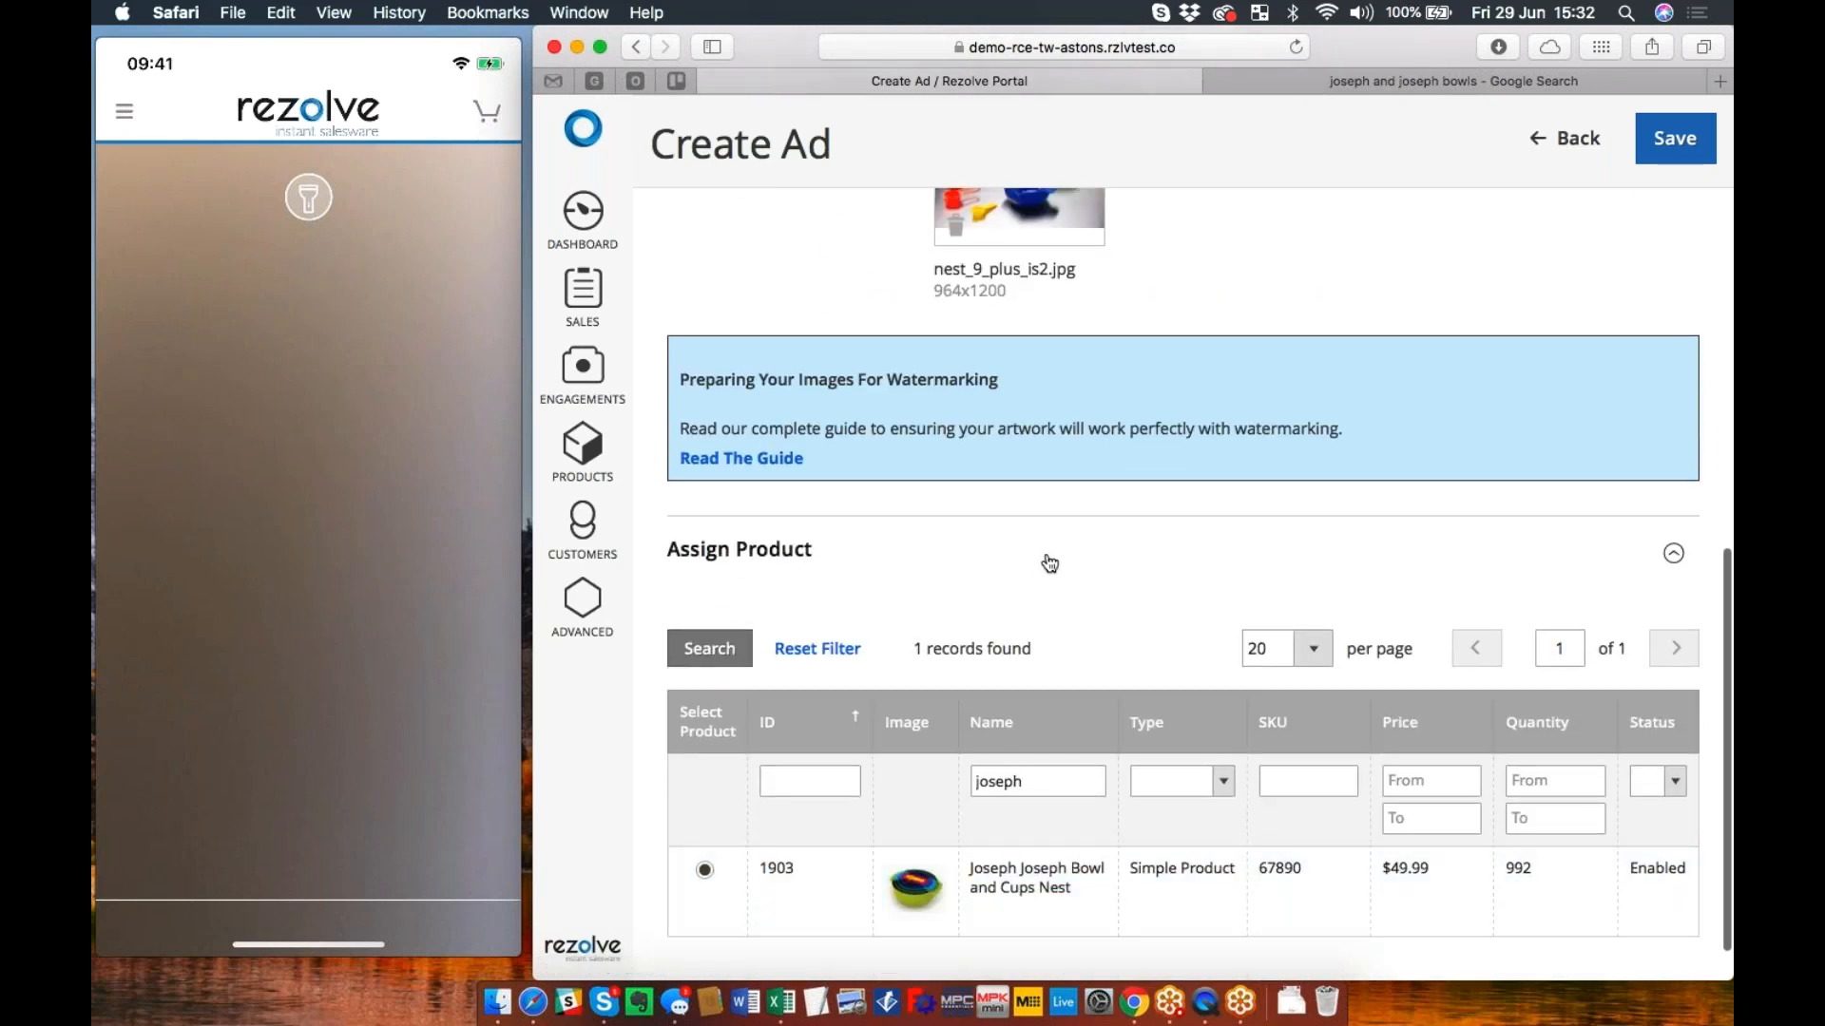
scroll(1046, 562, "up", 4)
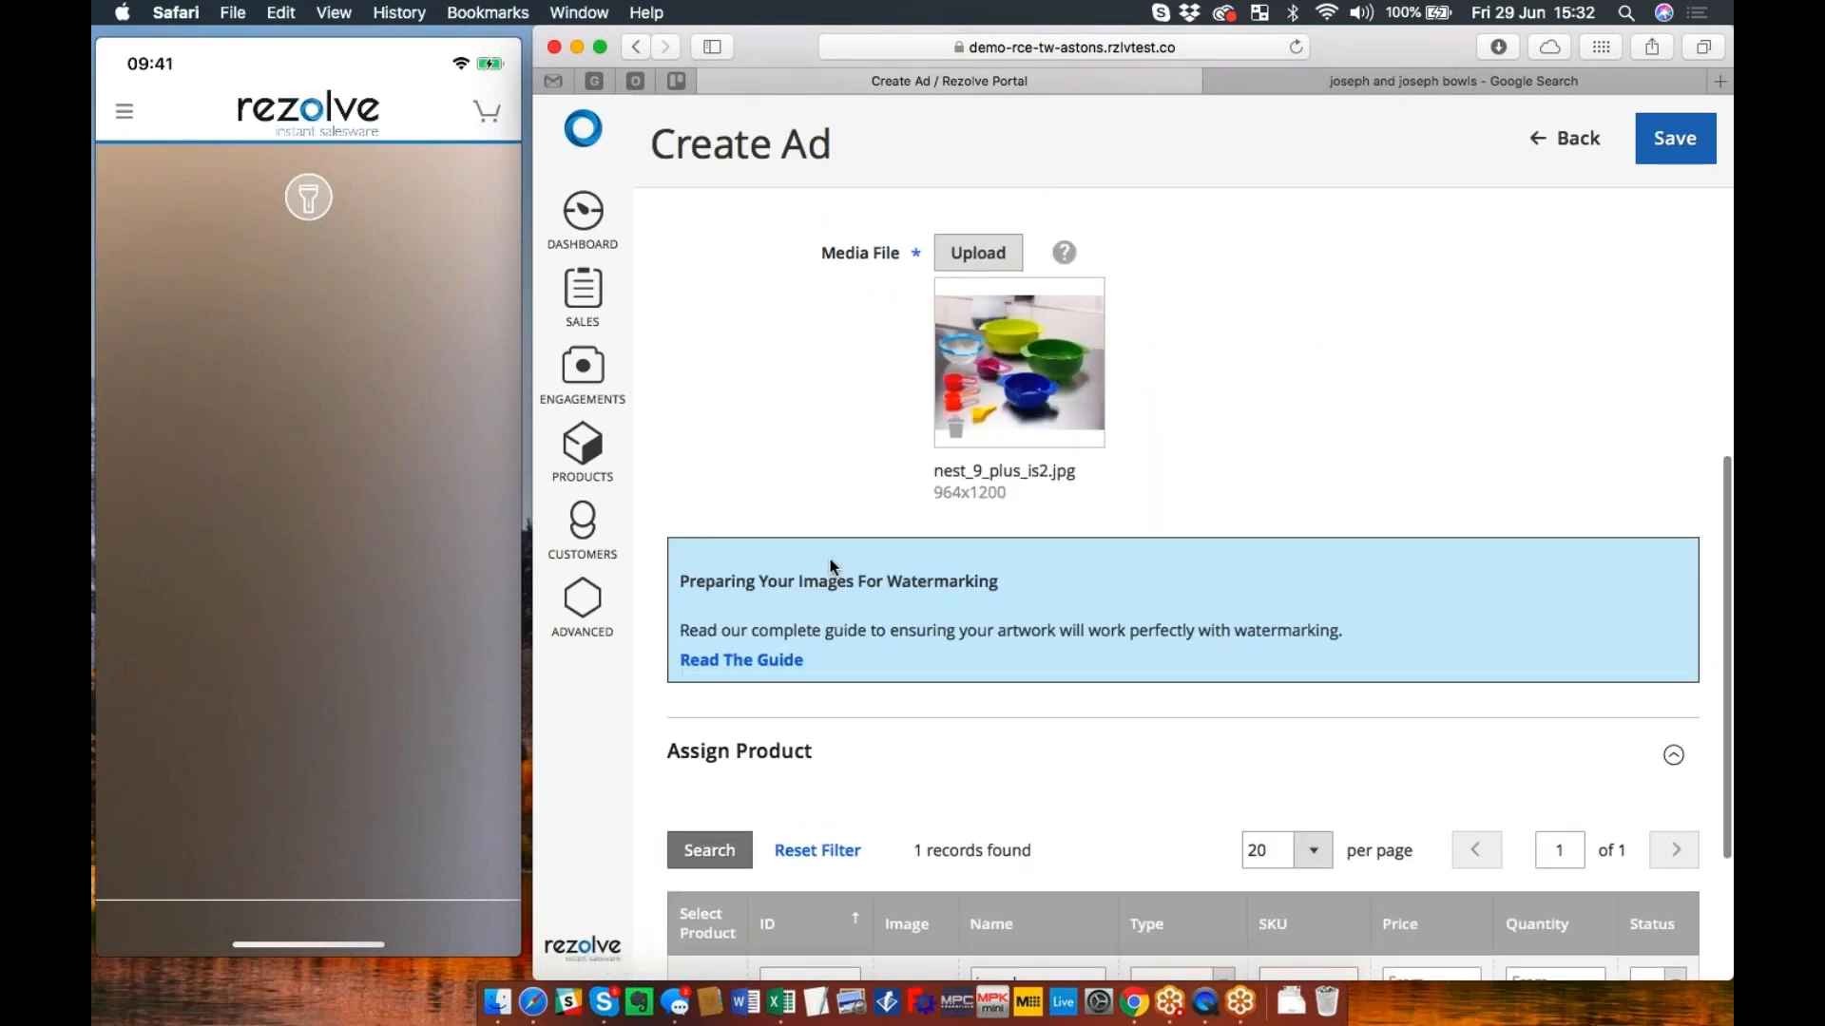
Step: Read the Media File help note on permitted file formats and maximum file size
scroll(830, 559, "up", 3)
mouse_move(1064, 381)
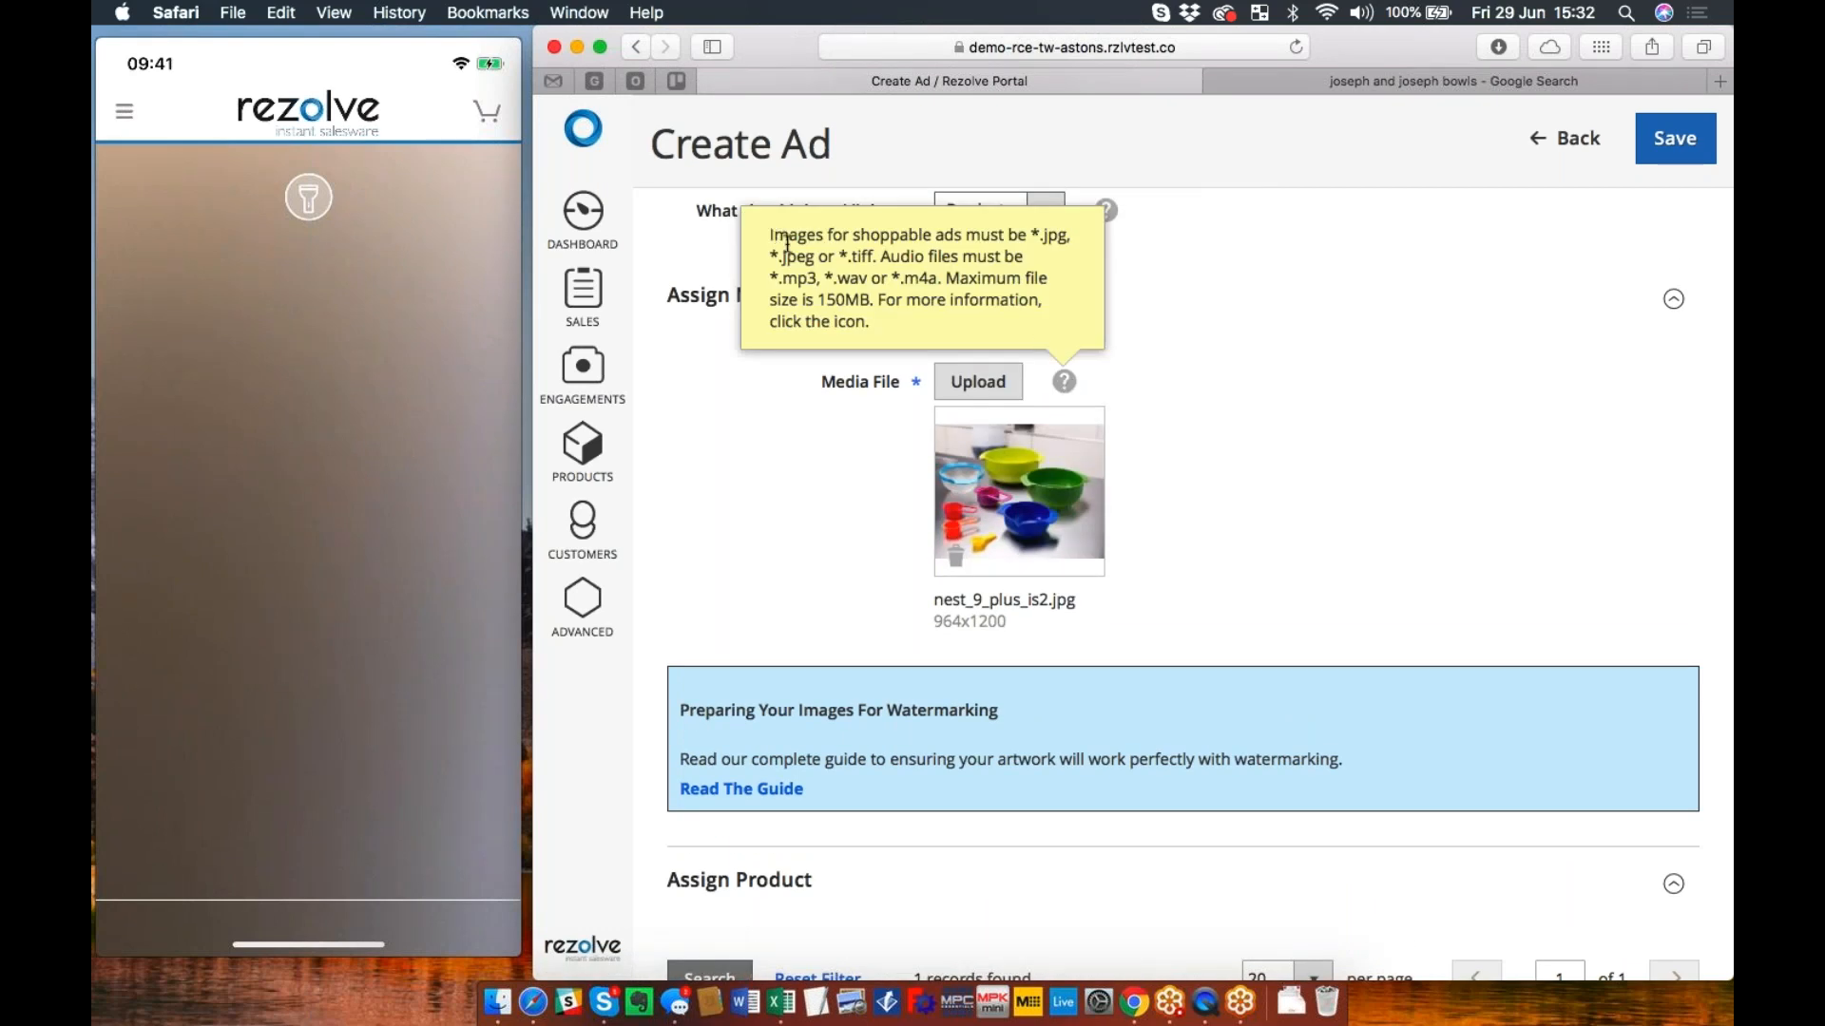
left_click_drag(786, 245, 862, 322)
left_click(882, 319)
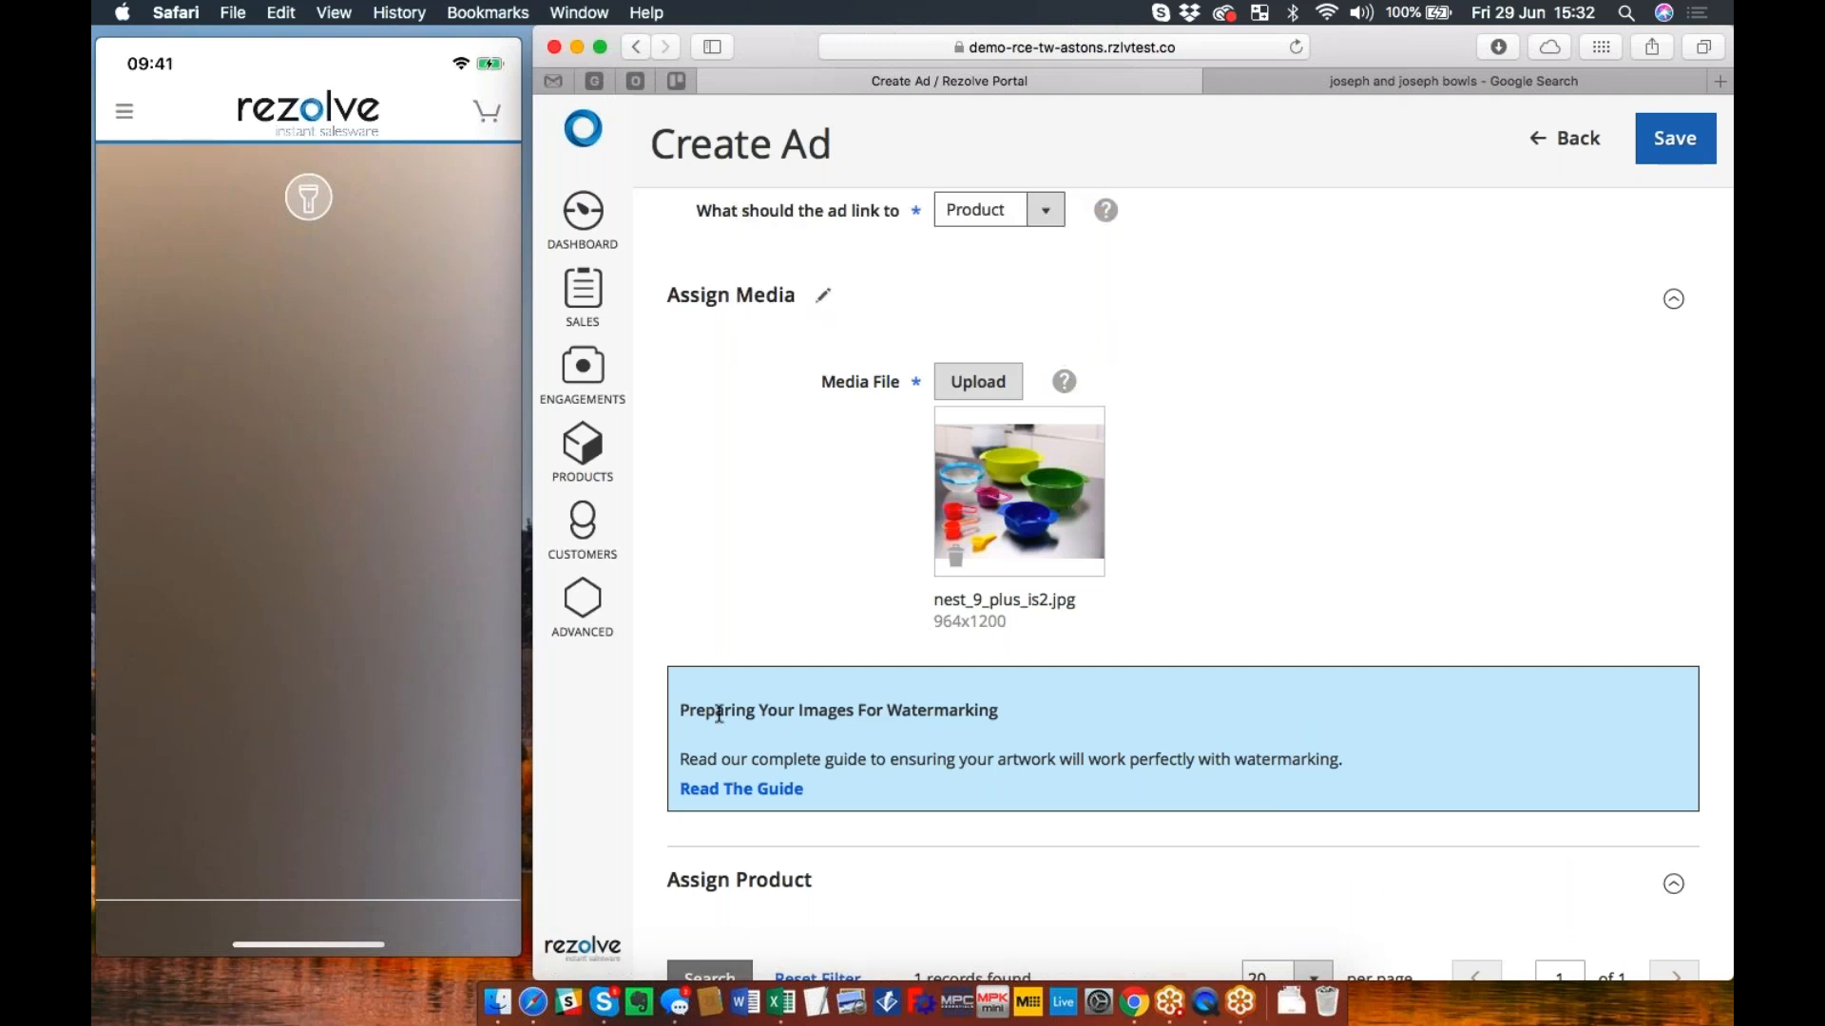
Step: Open the guide on preparing images for watermarking and look over its sections and the related article list
left_click(747, 791)
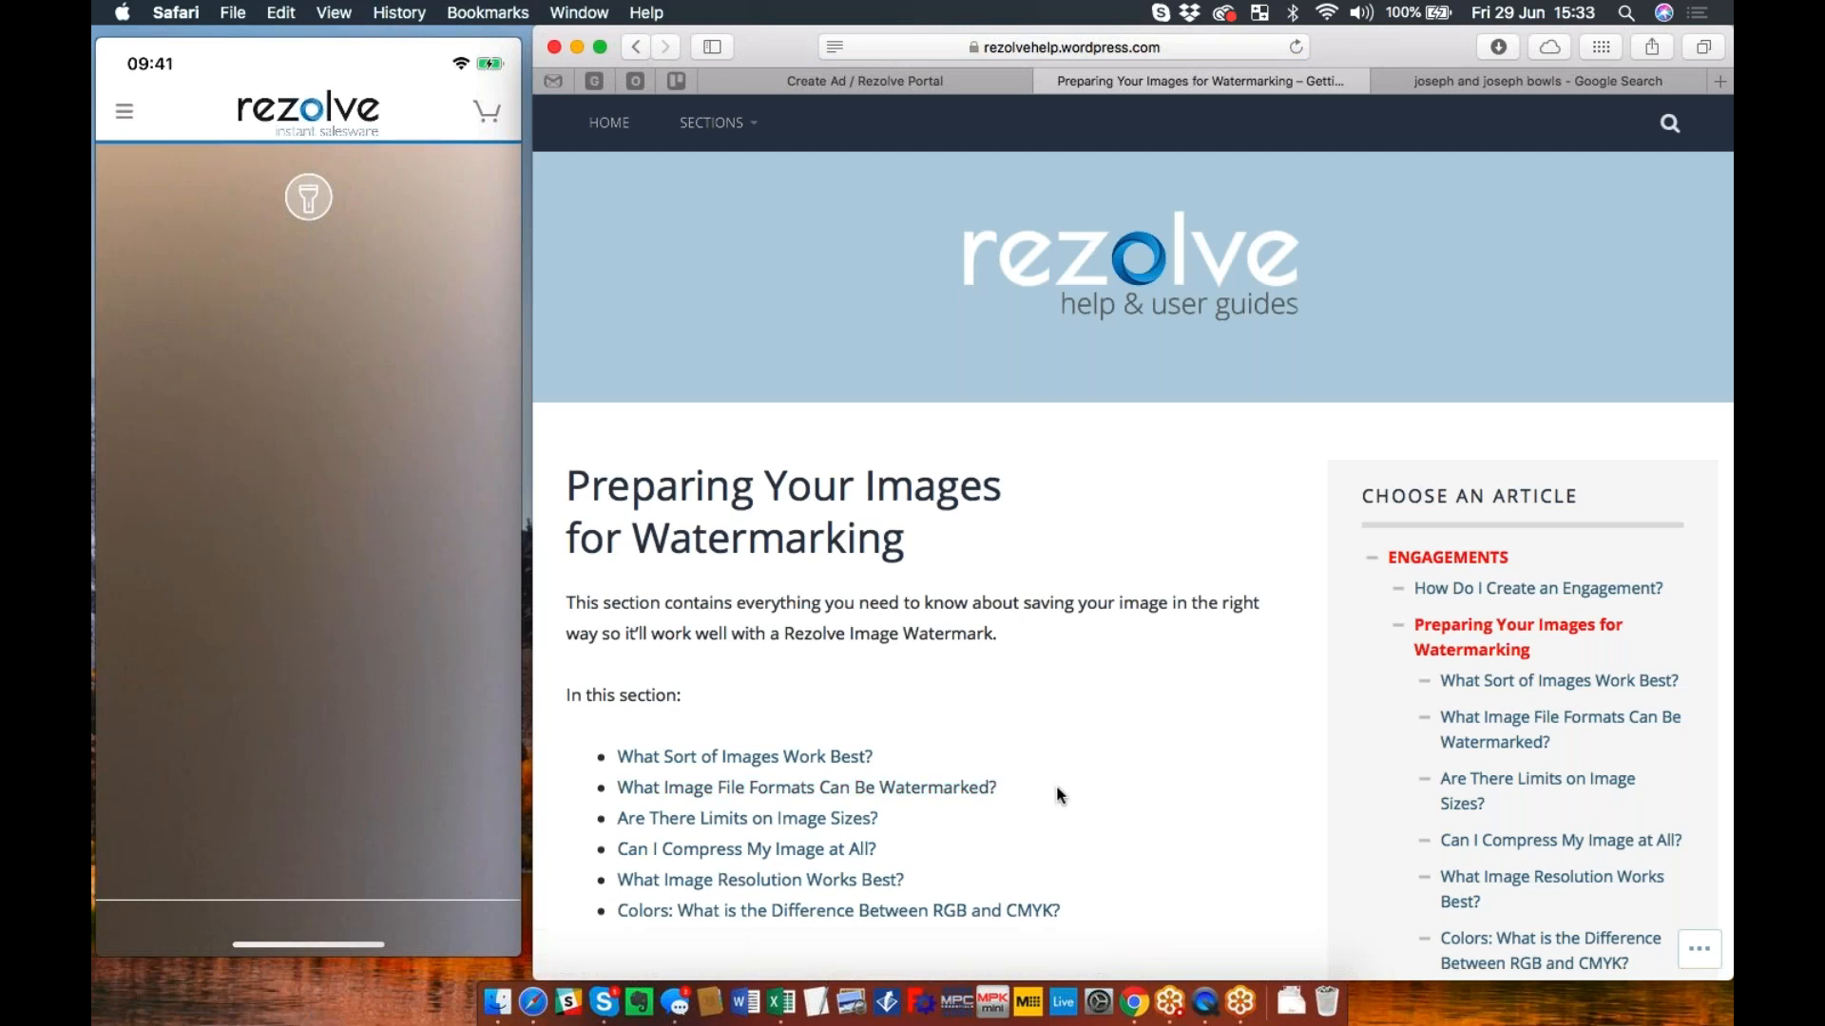
left_click(907, 79)
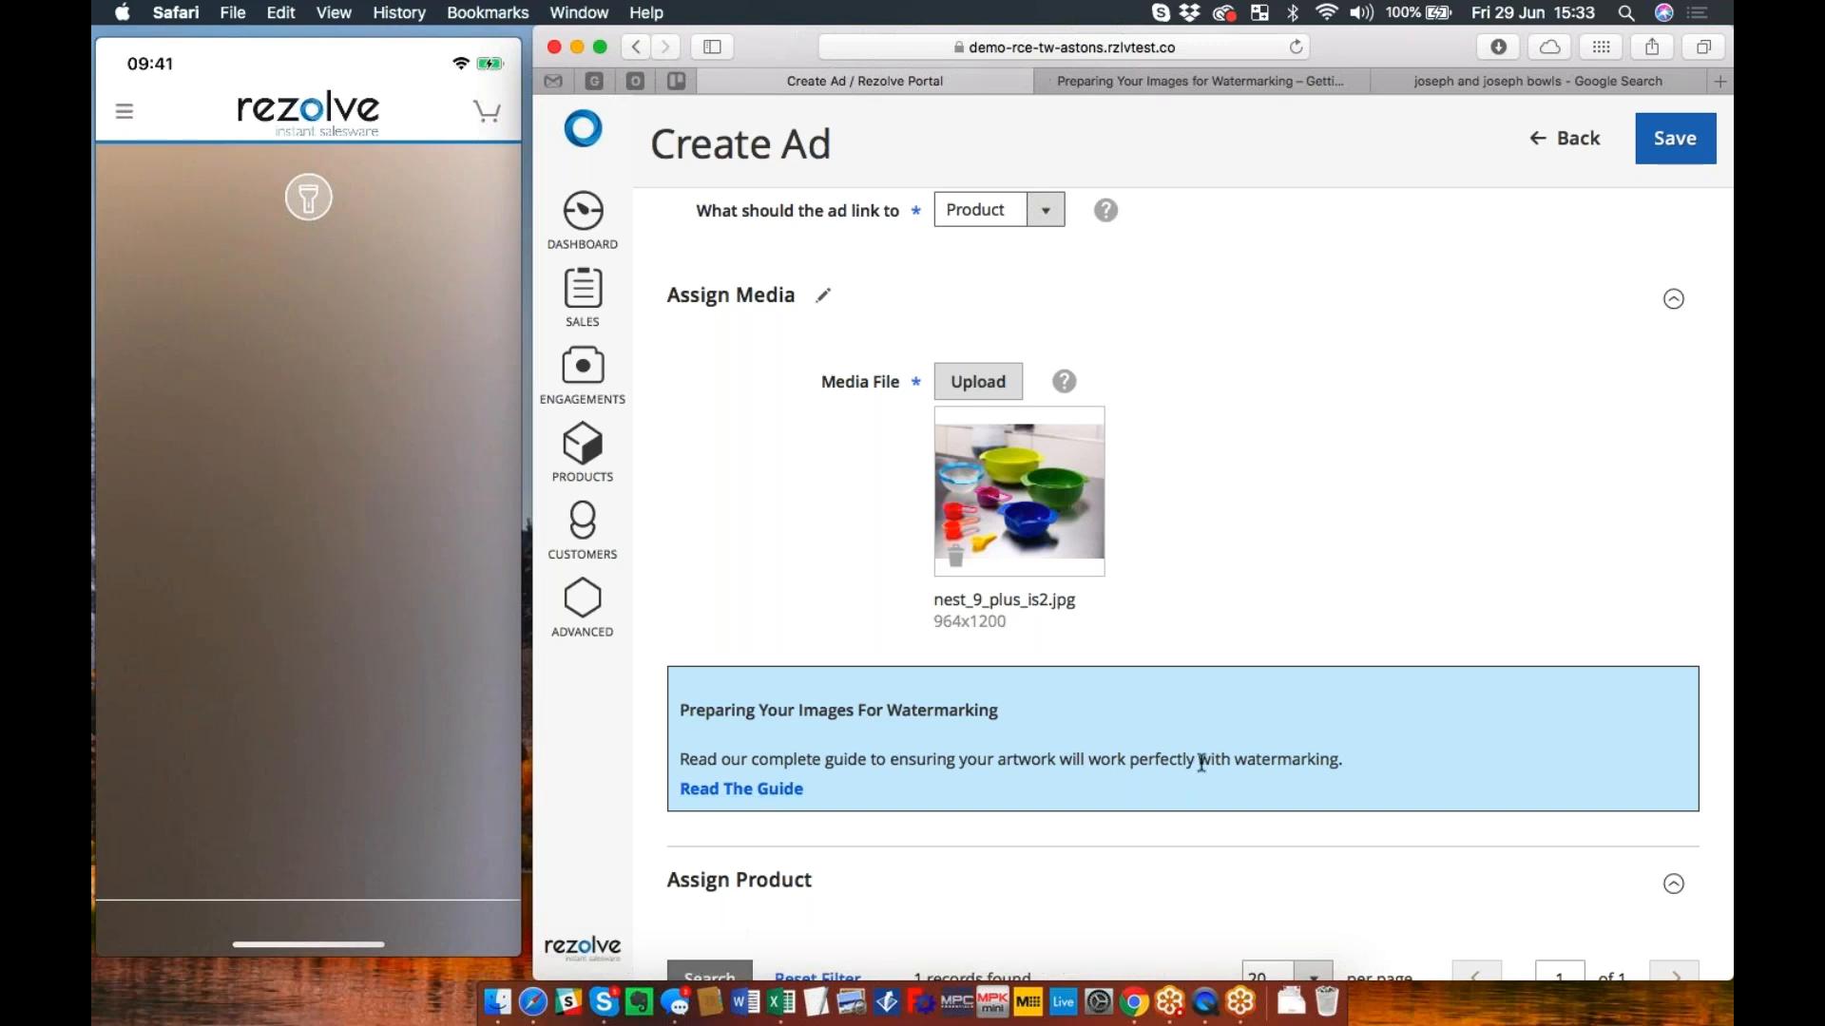
left_click(1182, 88)
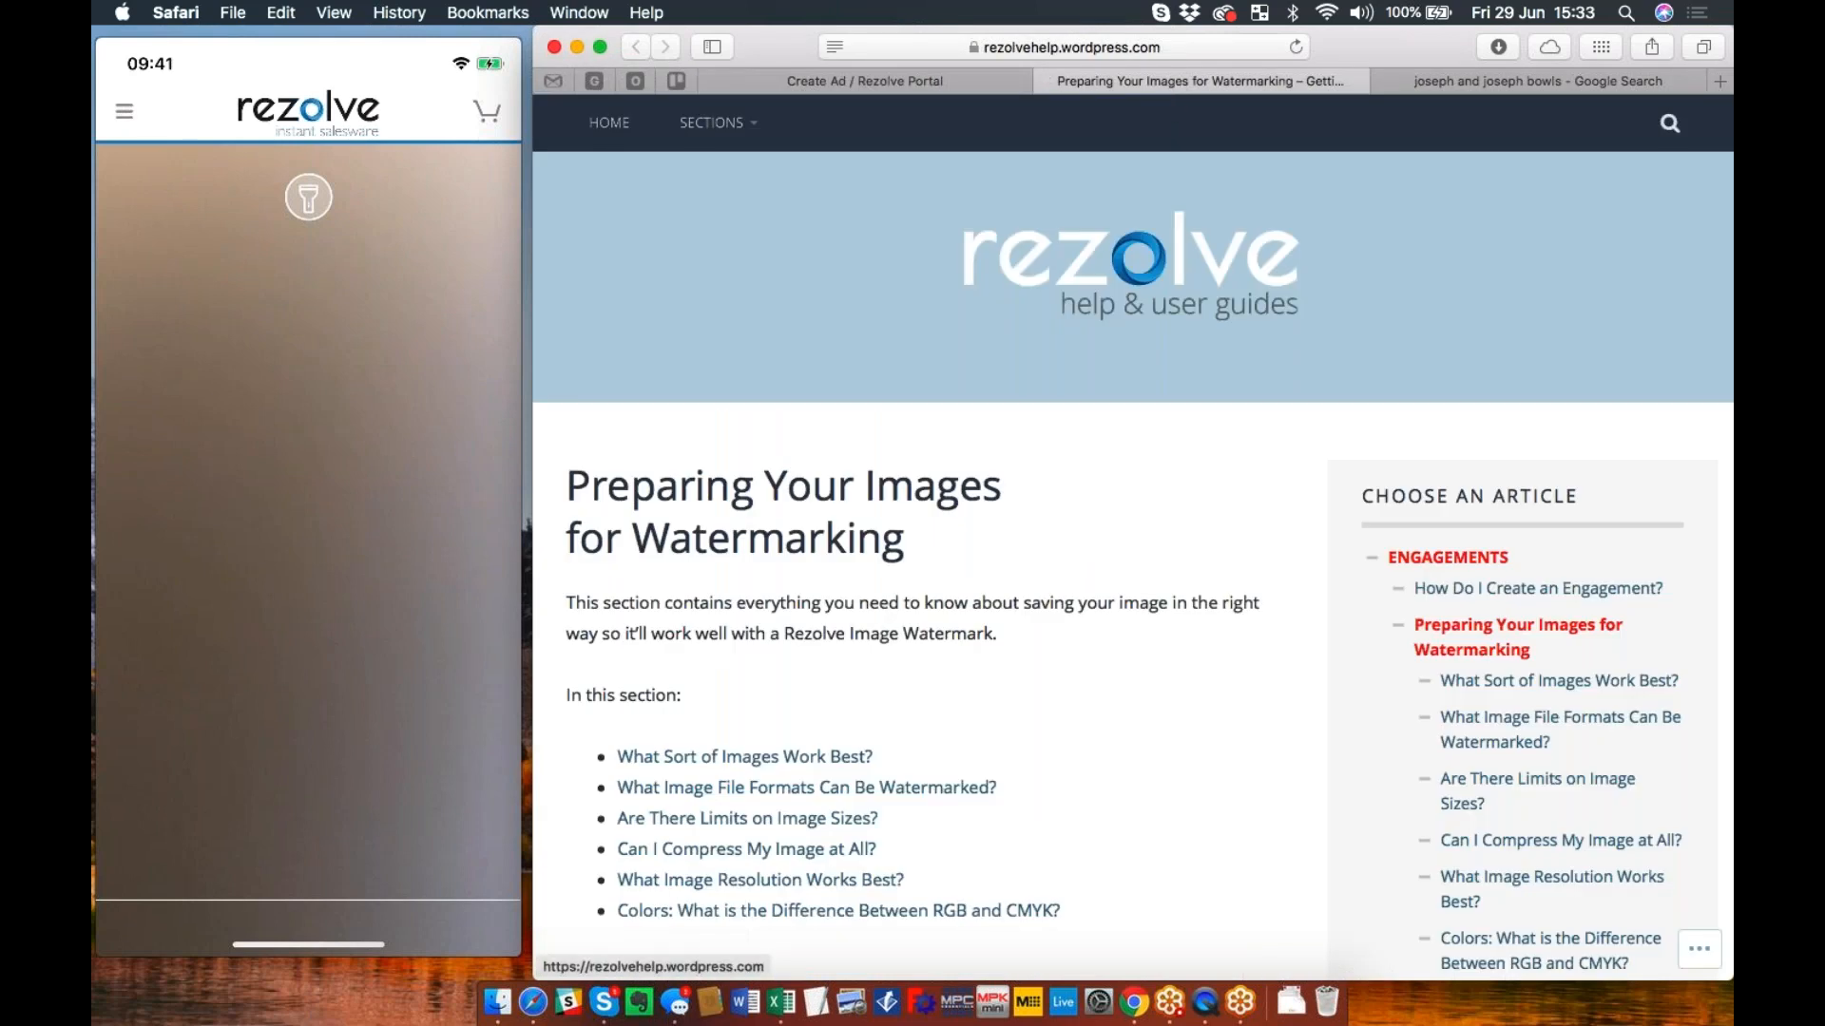
scroll(987, 580, "down", 3)
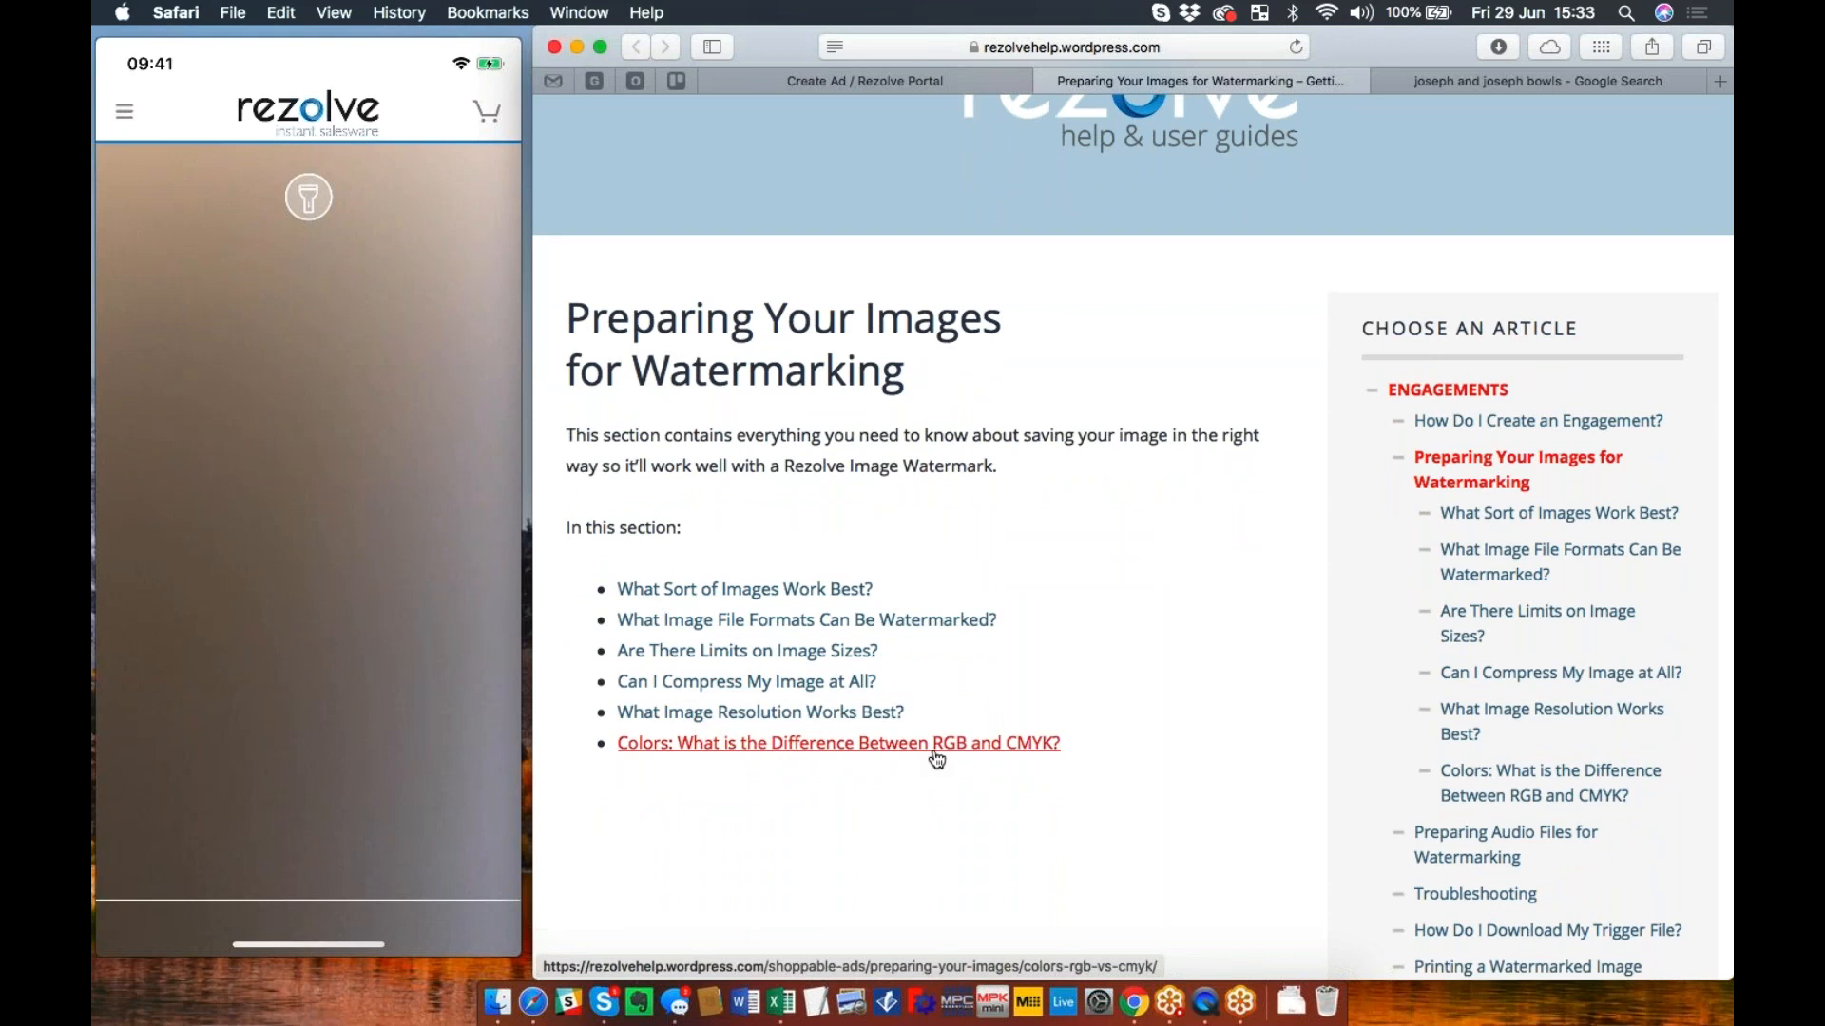
scroll(1499, 709, "down", 3)
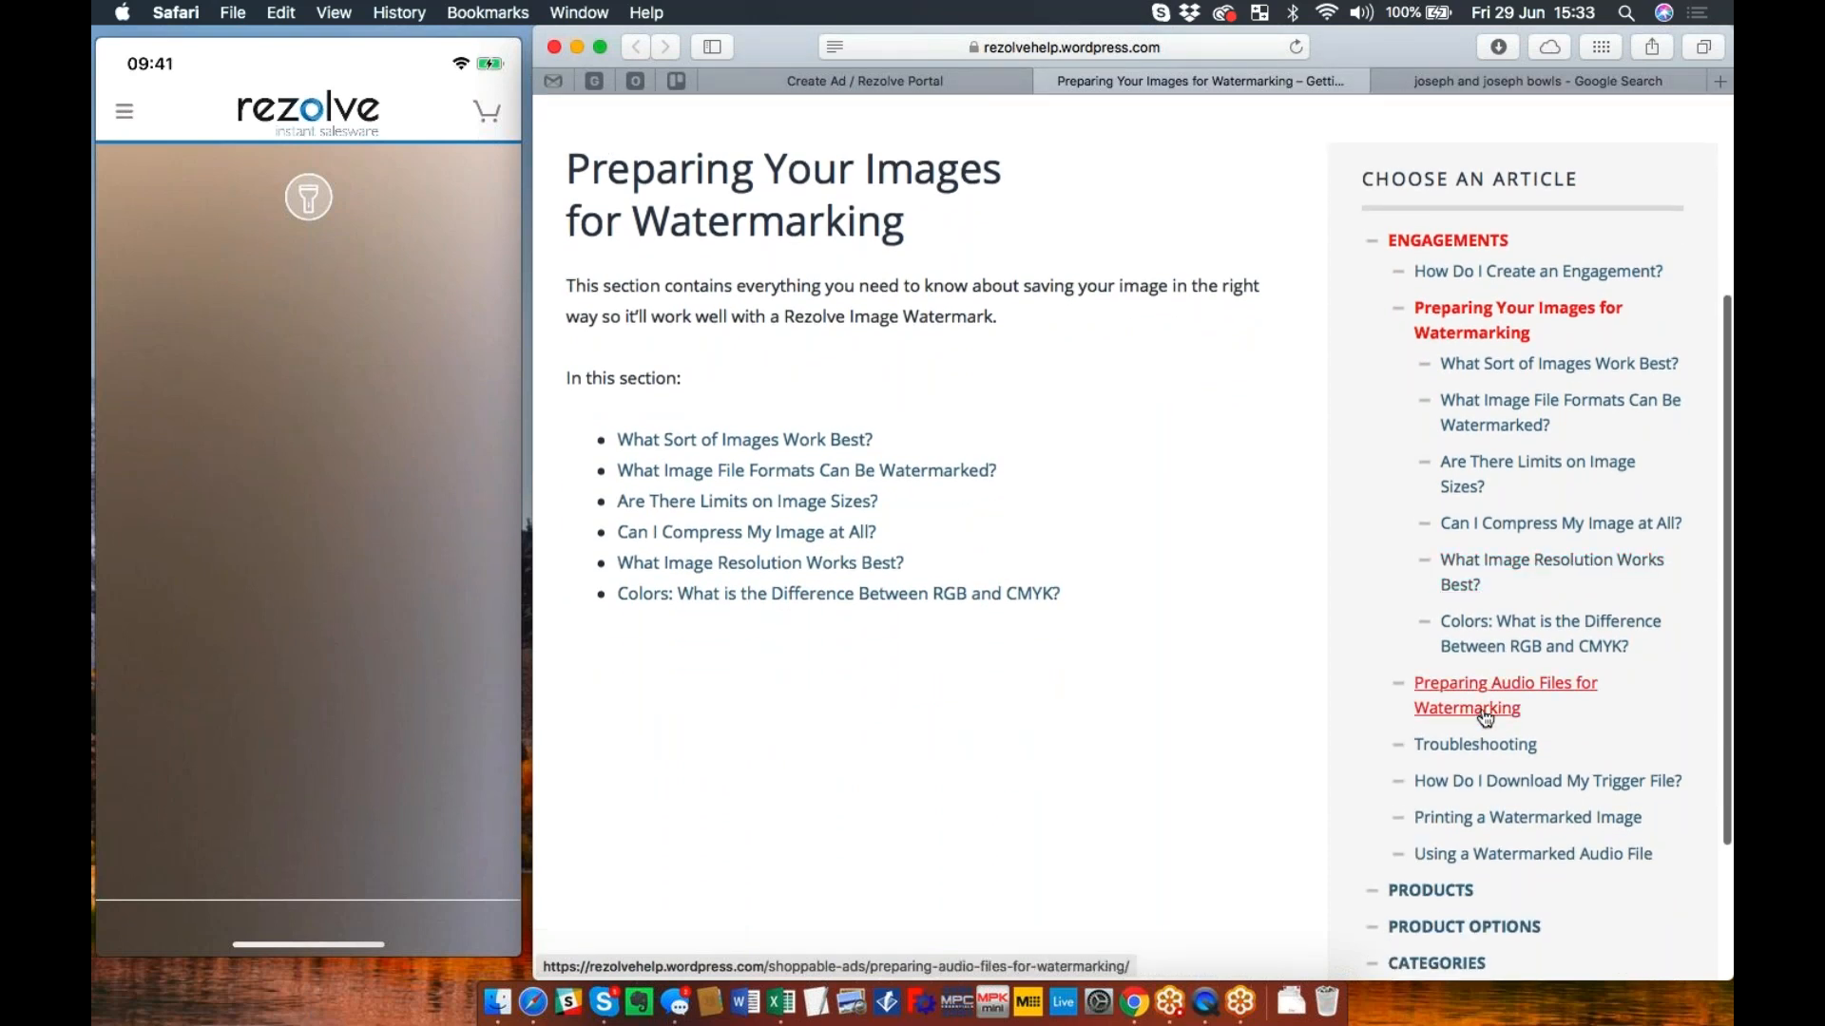
scroll(1485, 717, "up", 1)
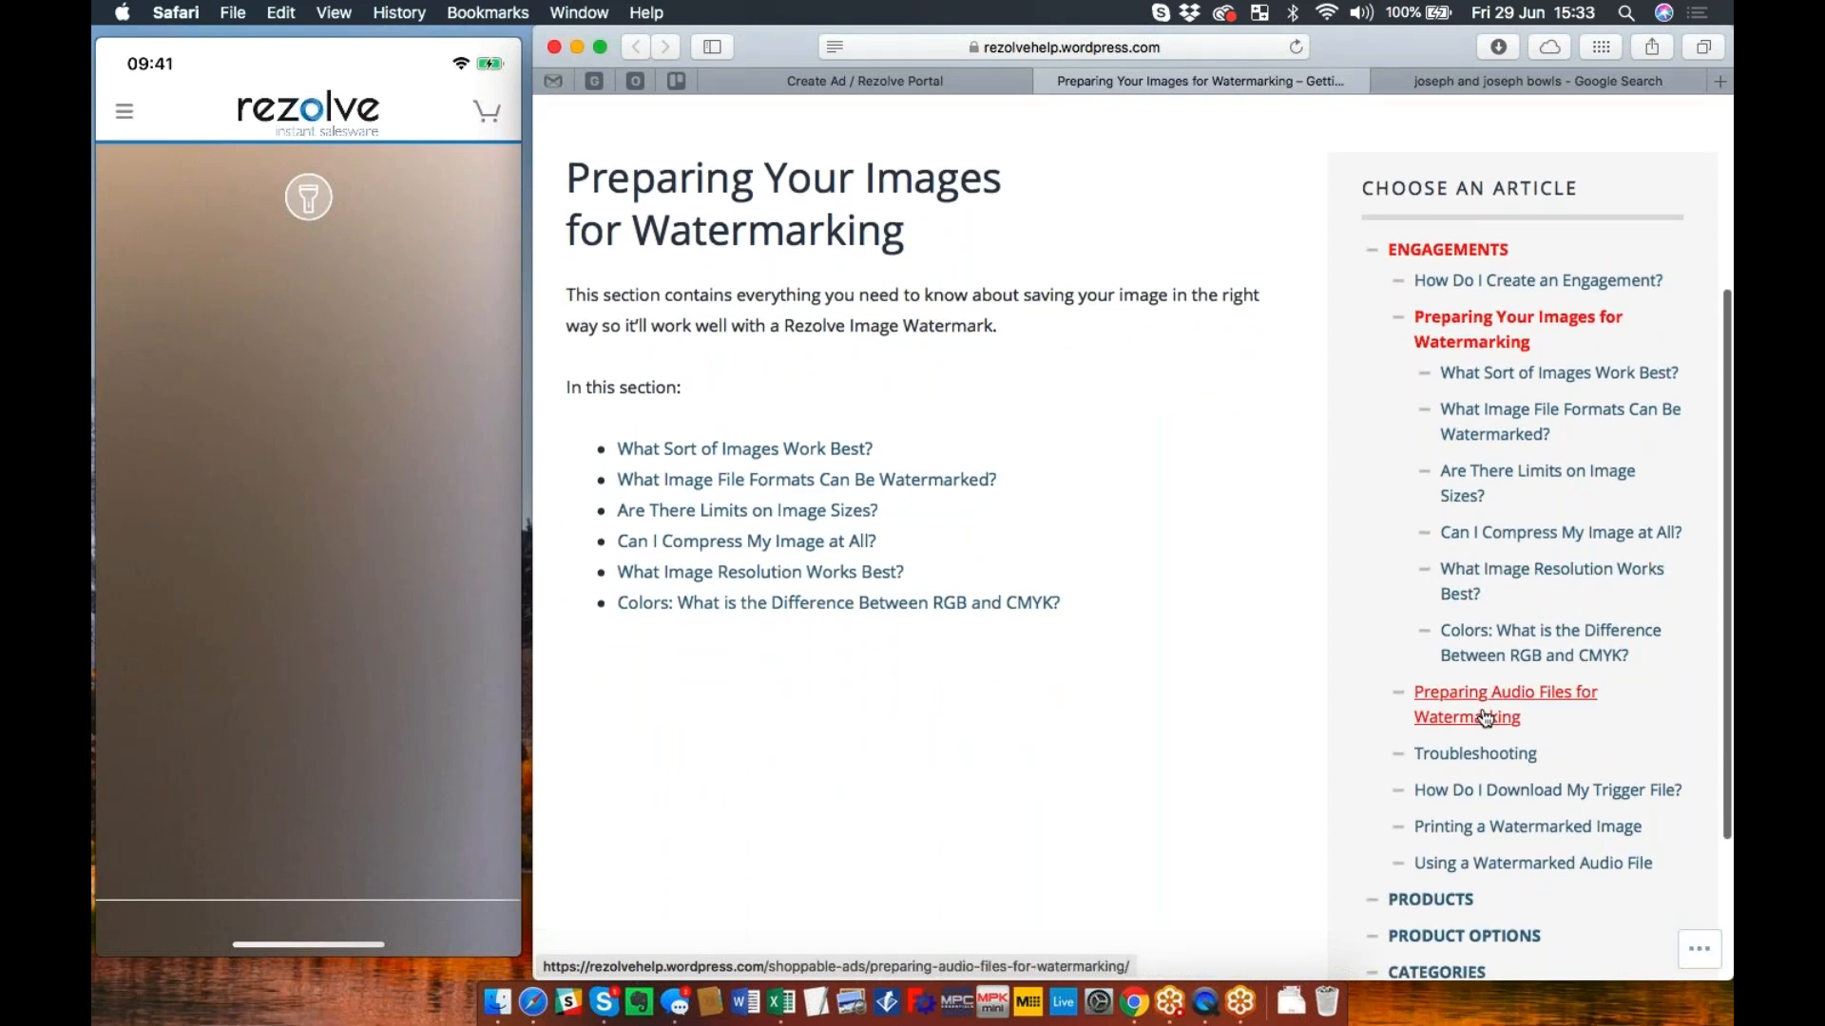
Step: Read the Printing a Watermarked Image article on what to check with the printer, and return to the Create Ad page
left_click(1471, 829)
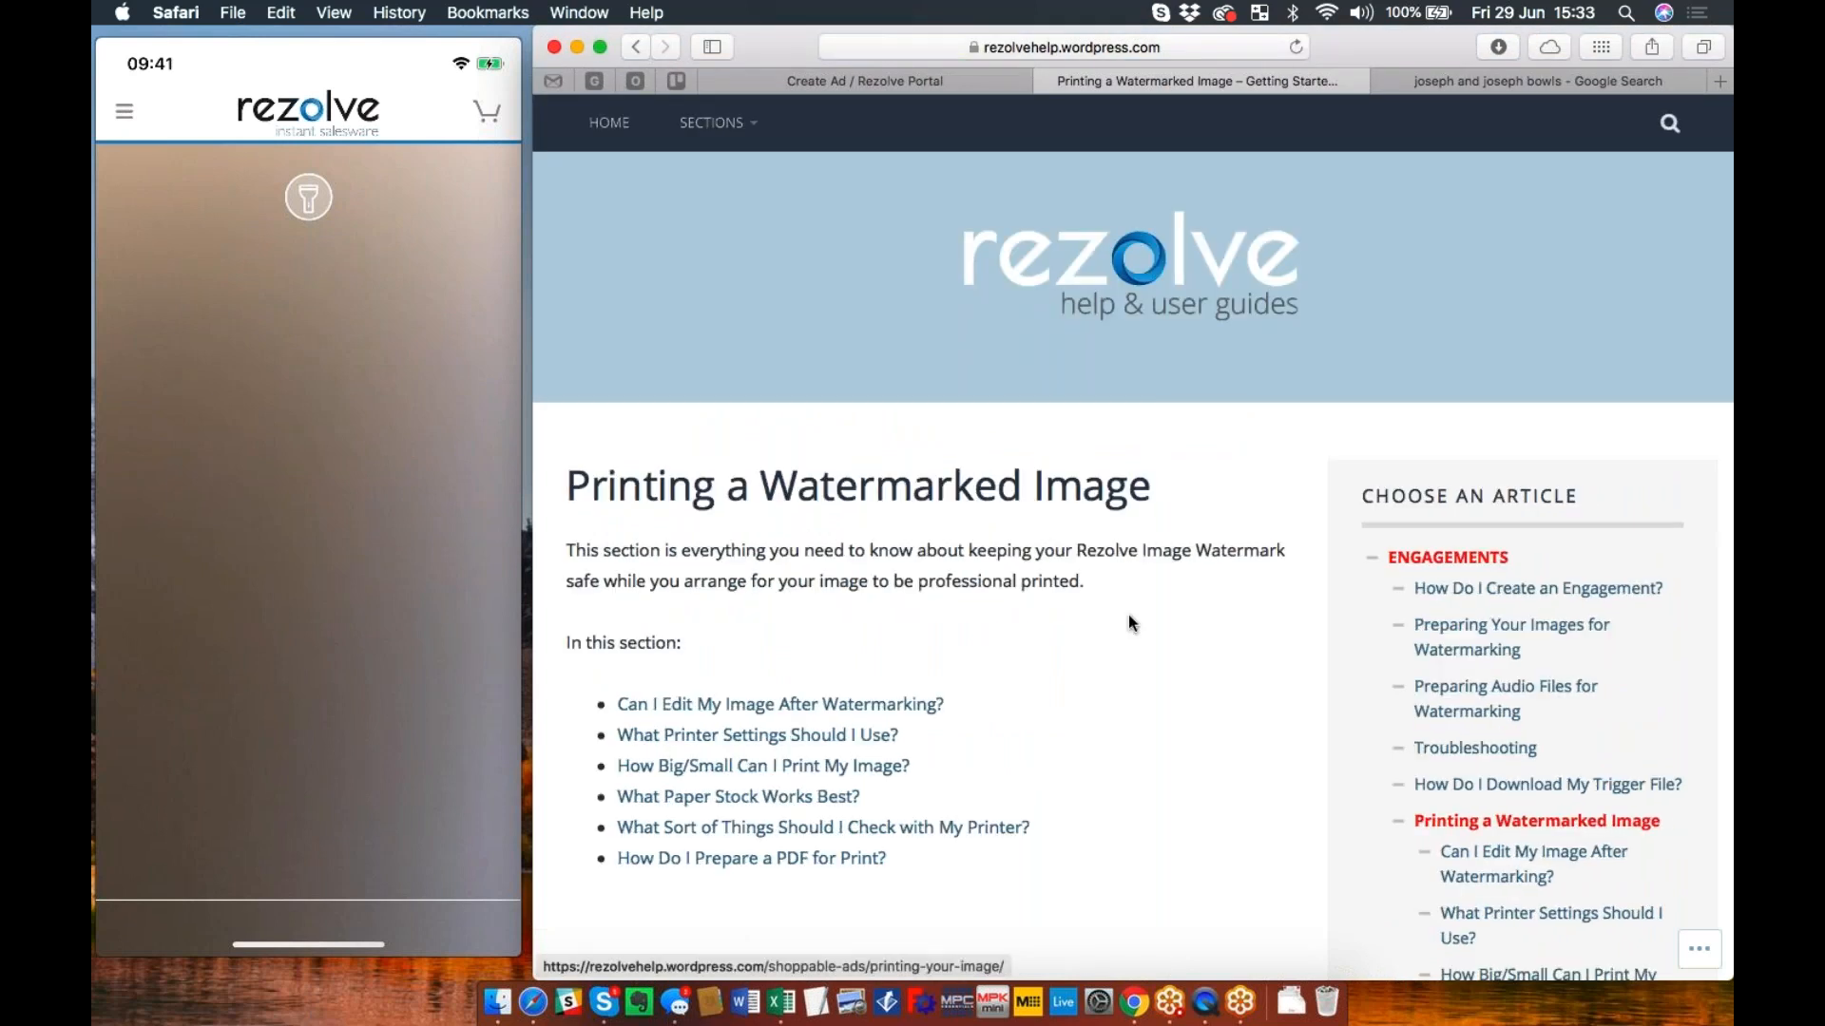
scroll(1130, 616, "down", 5)
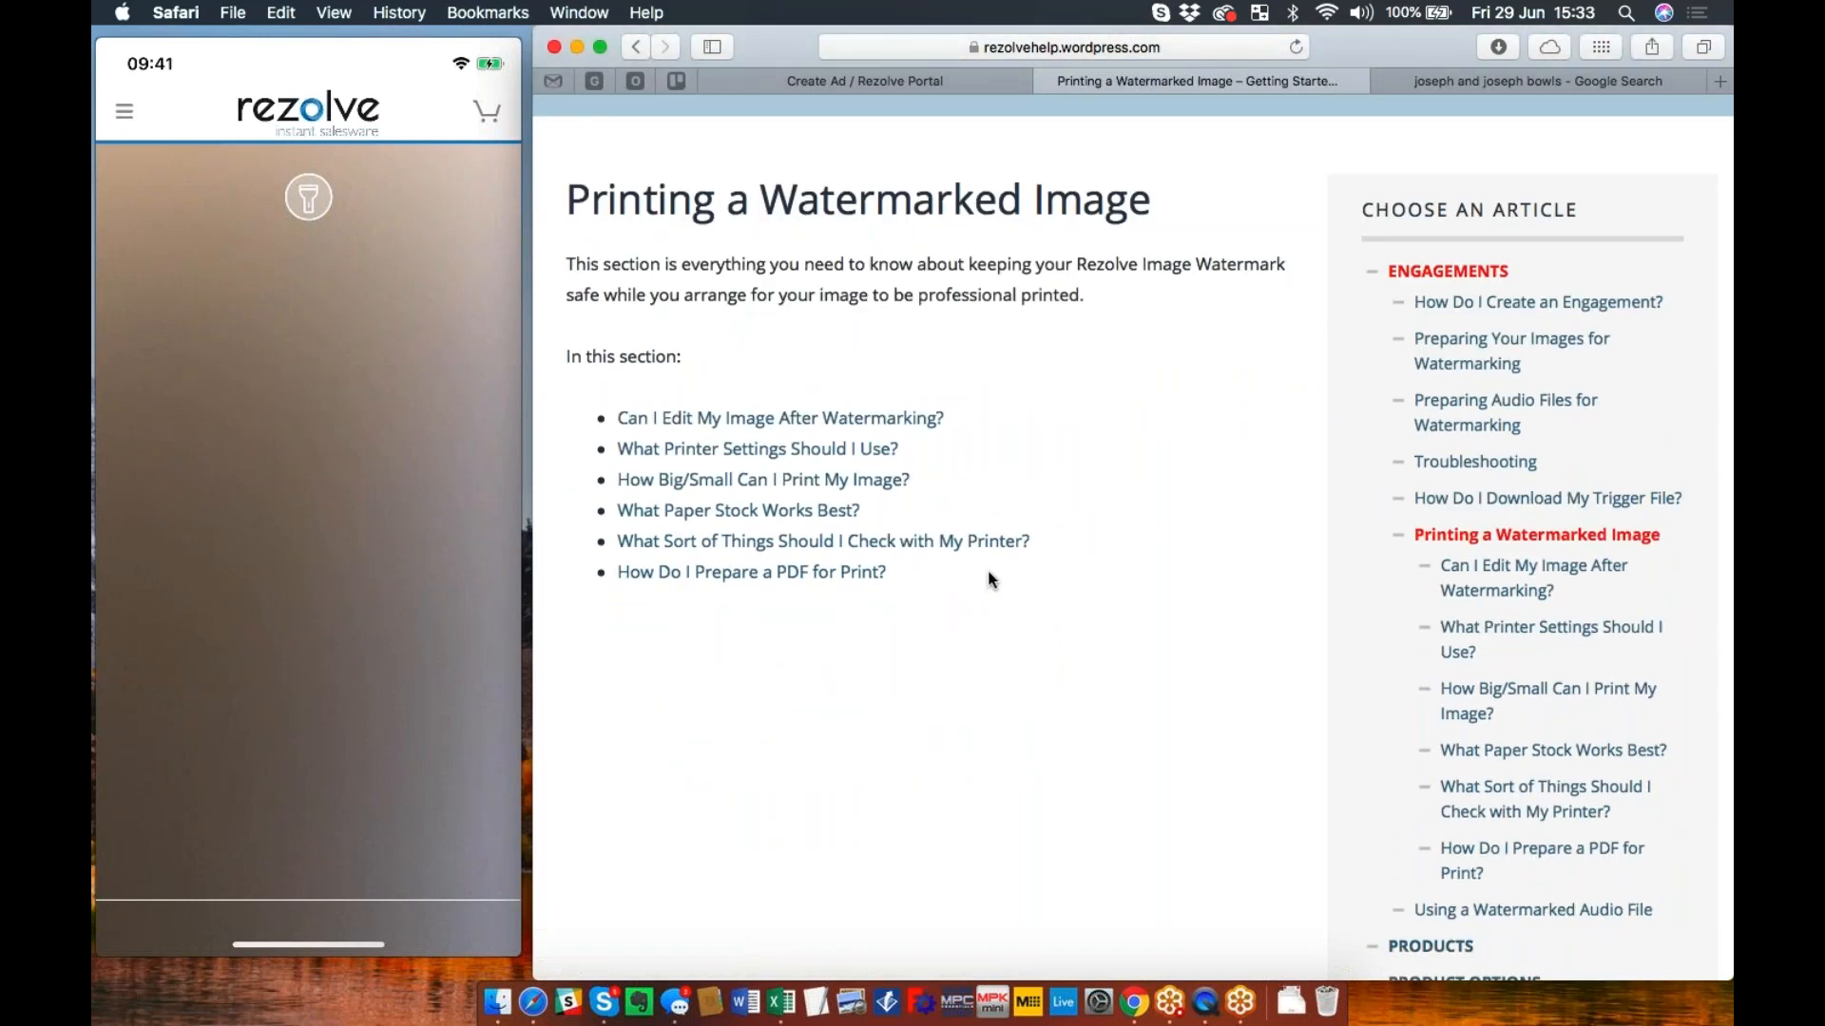
left_click(840, 547)
scroll(841, 548, "down", 8)
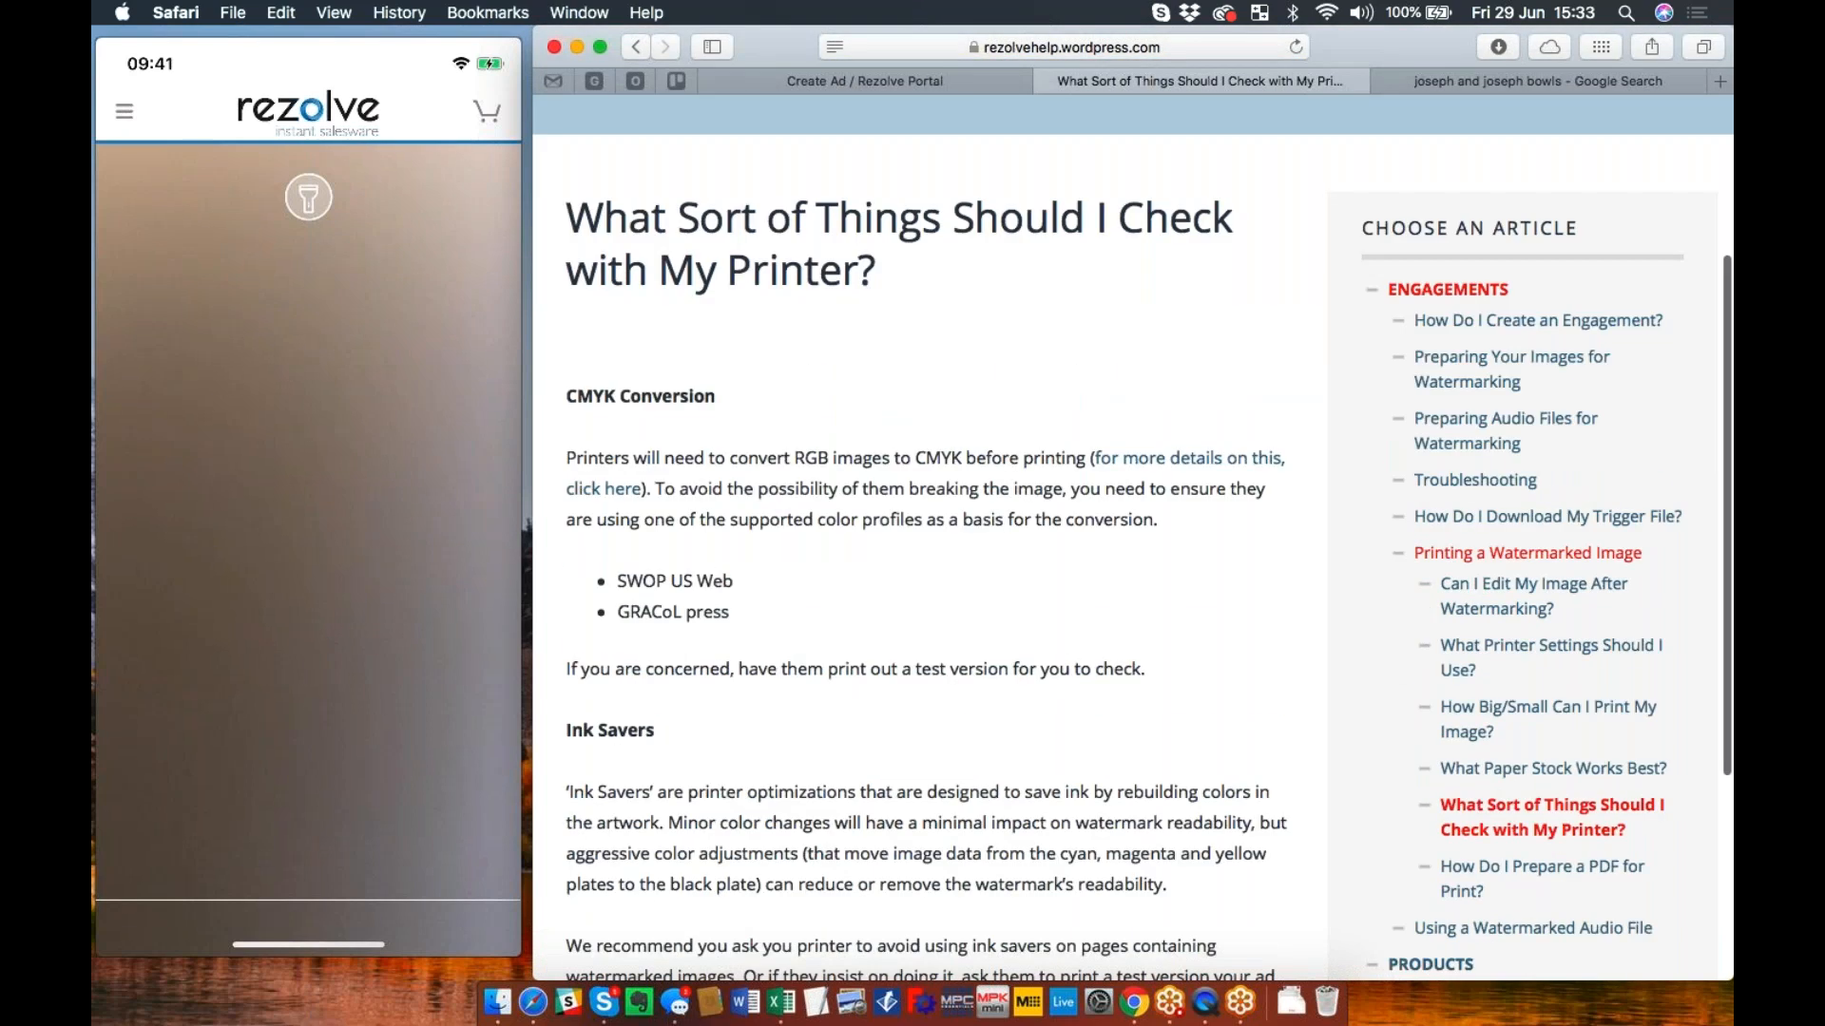
scroll(840, 547, "down", 4)
scroll(840, 548, "up", 11)
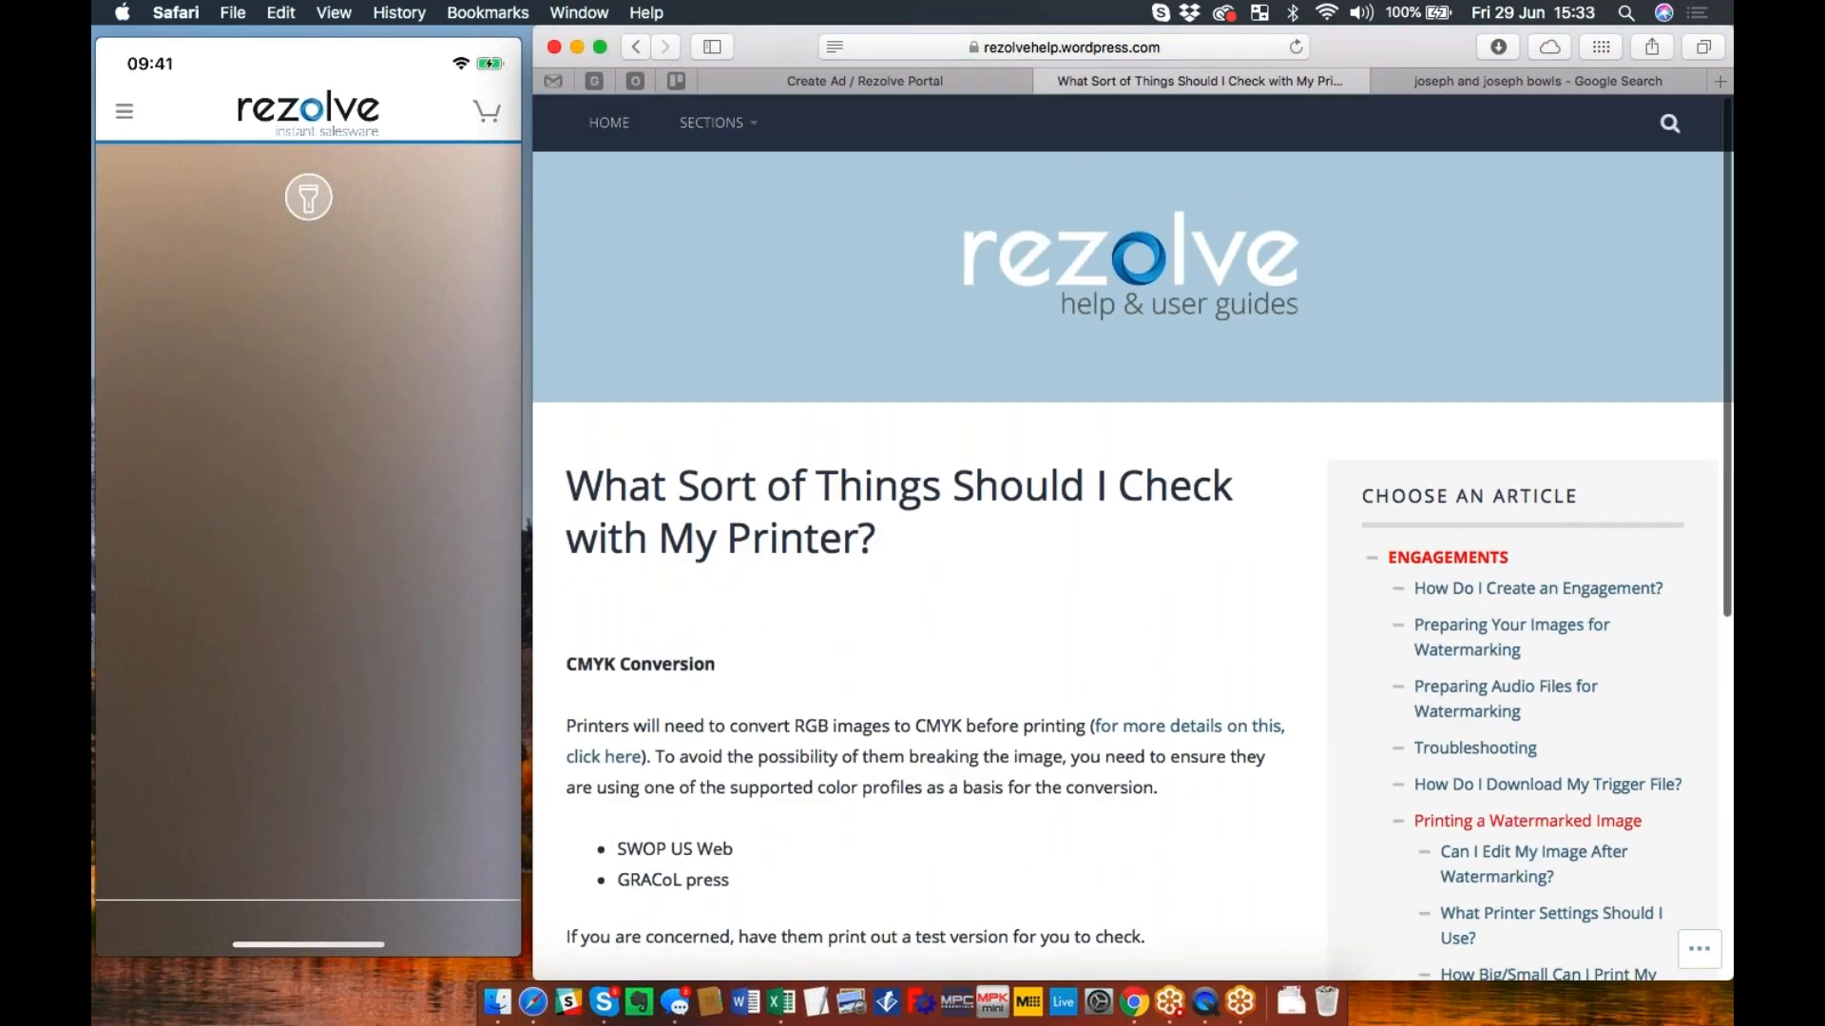
scroll(840, 548, "left", 10)
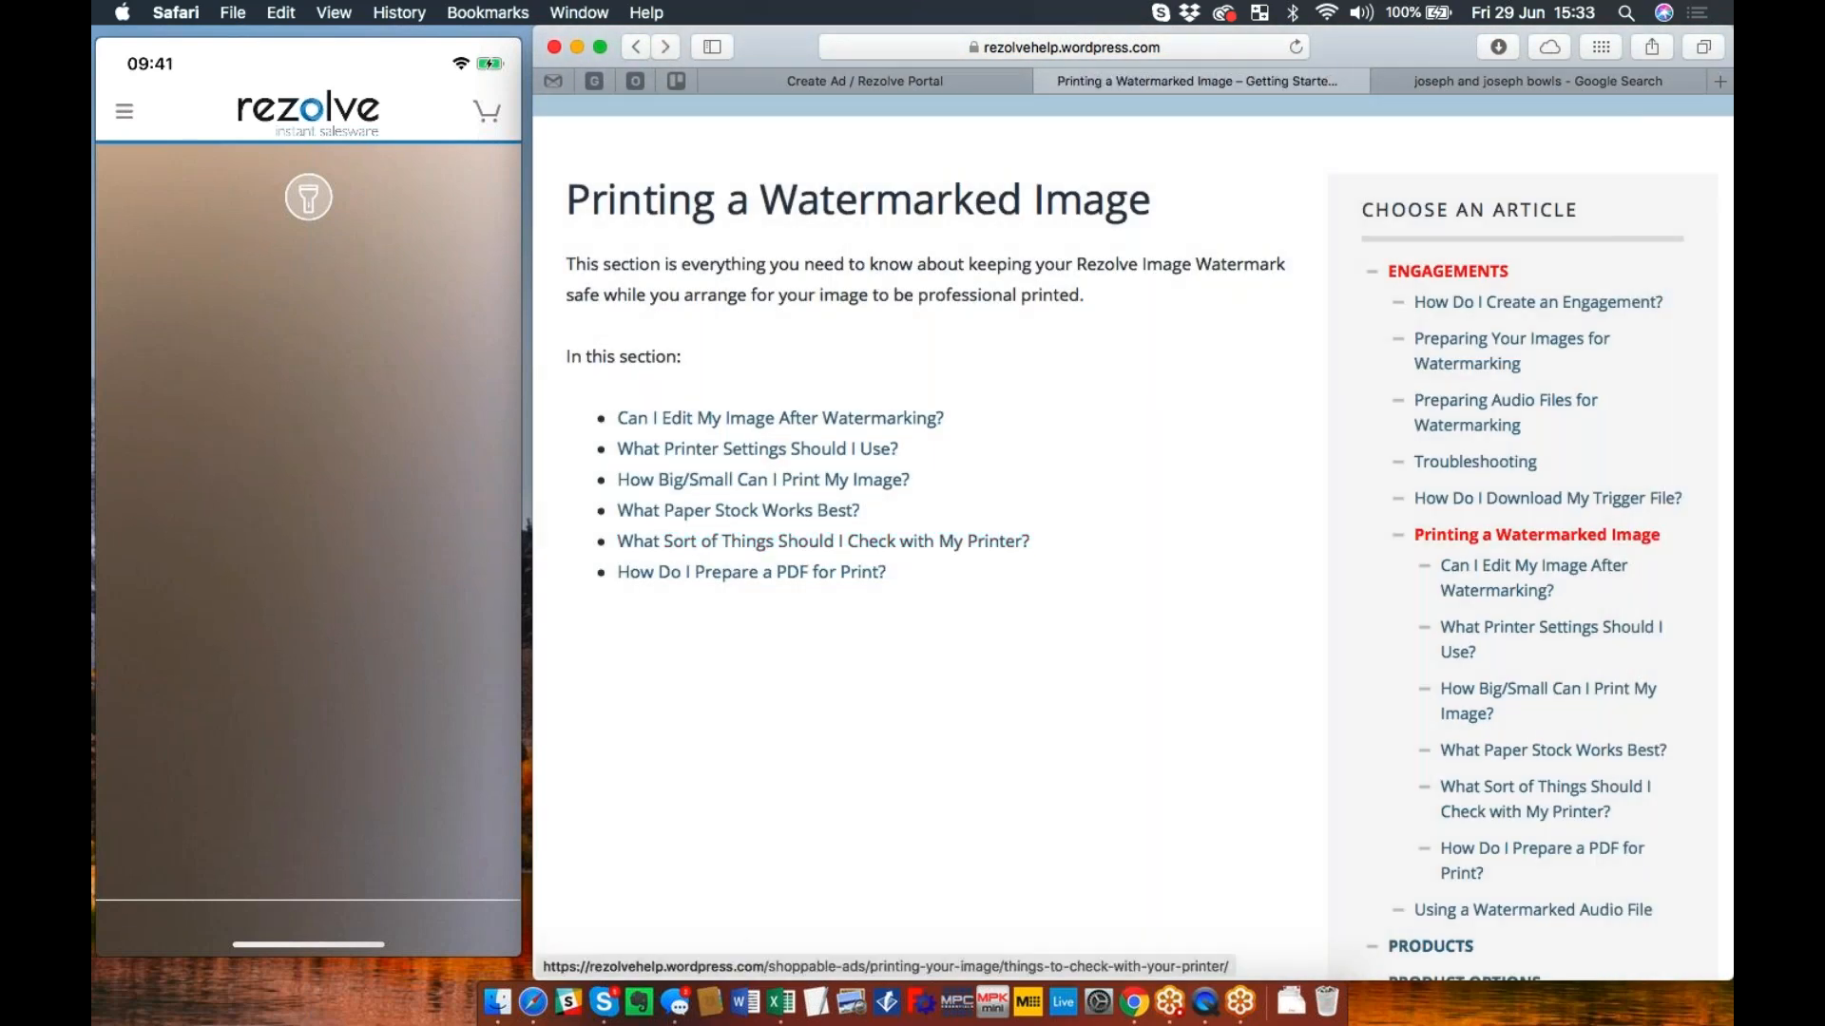
left_click(949, 80)
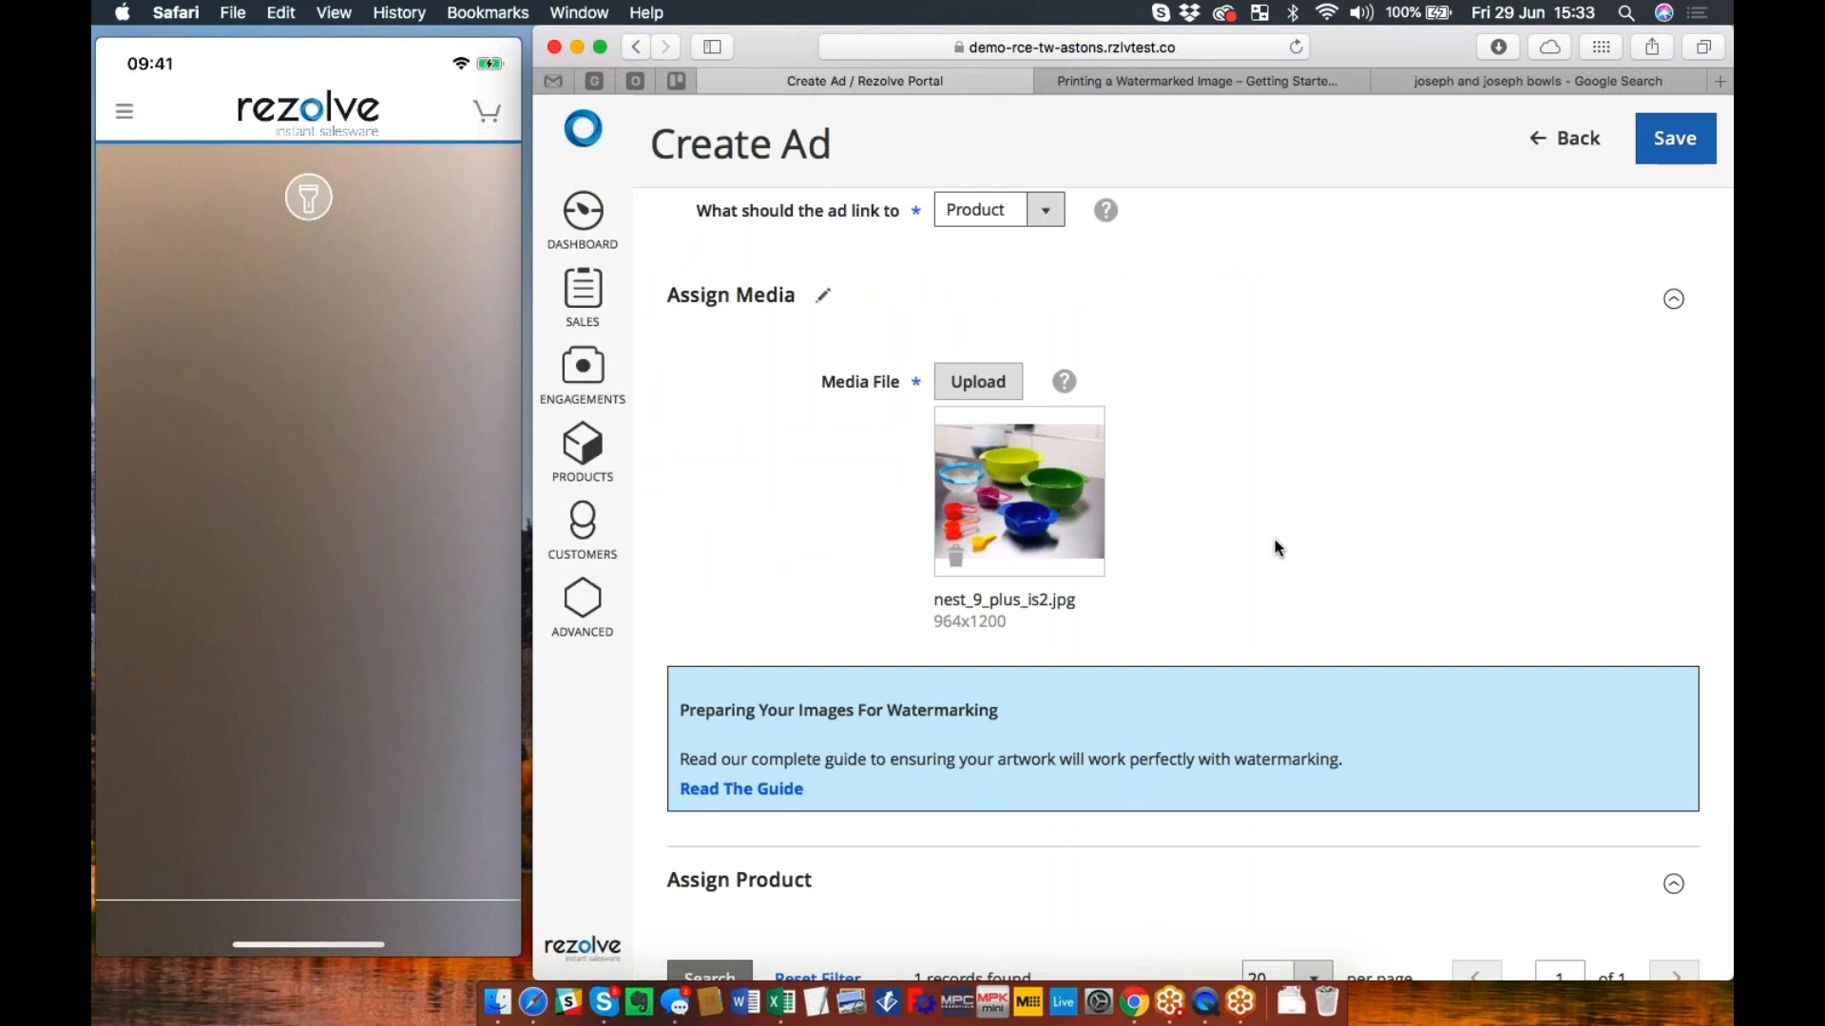
Step: Check over the completed Create Ad form once more and save the J & J Bowl Set ad
scroll(1279, 548, "up", 1)
scroll(1275, 548, "up", 5)
scroll(1275, 548, "down", 7)
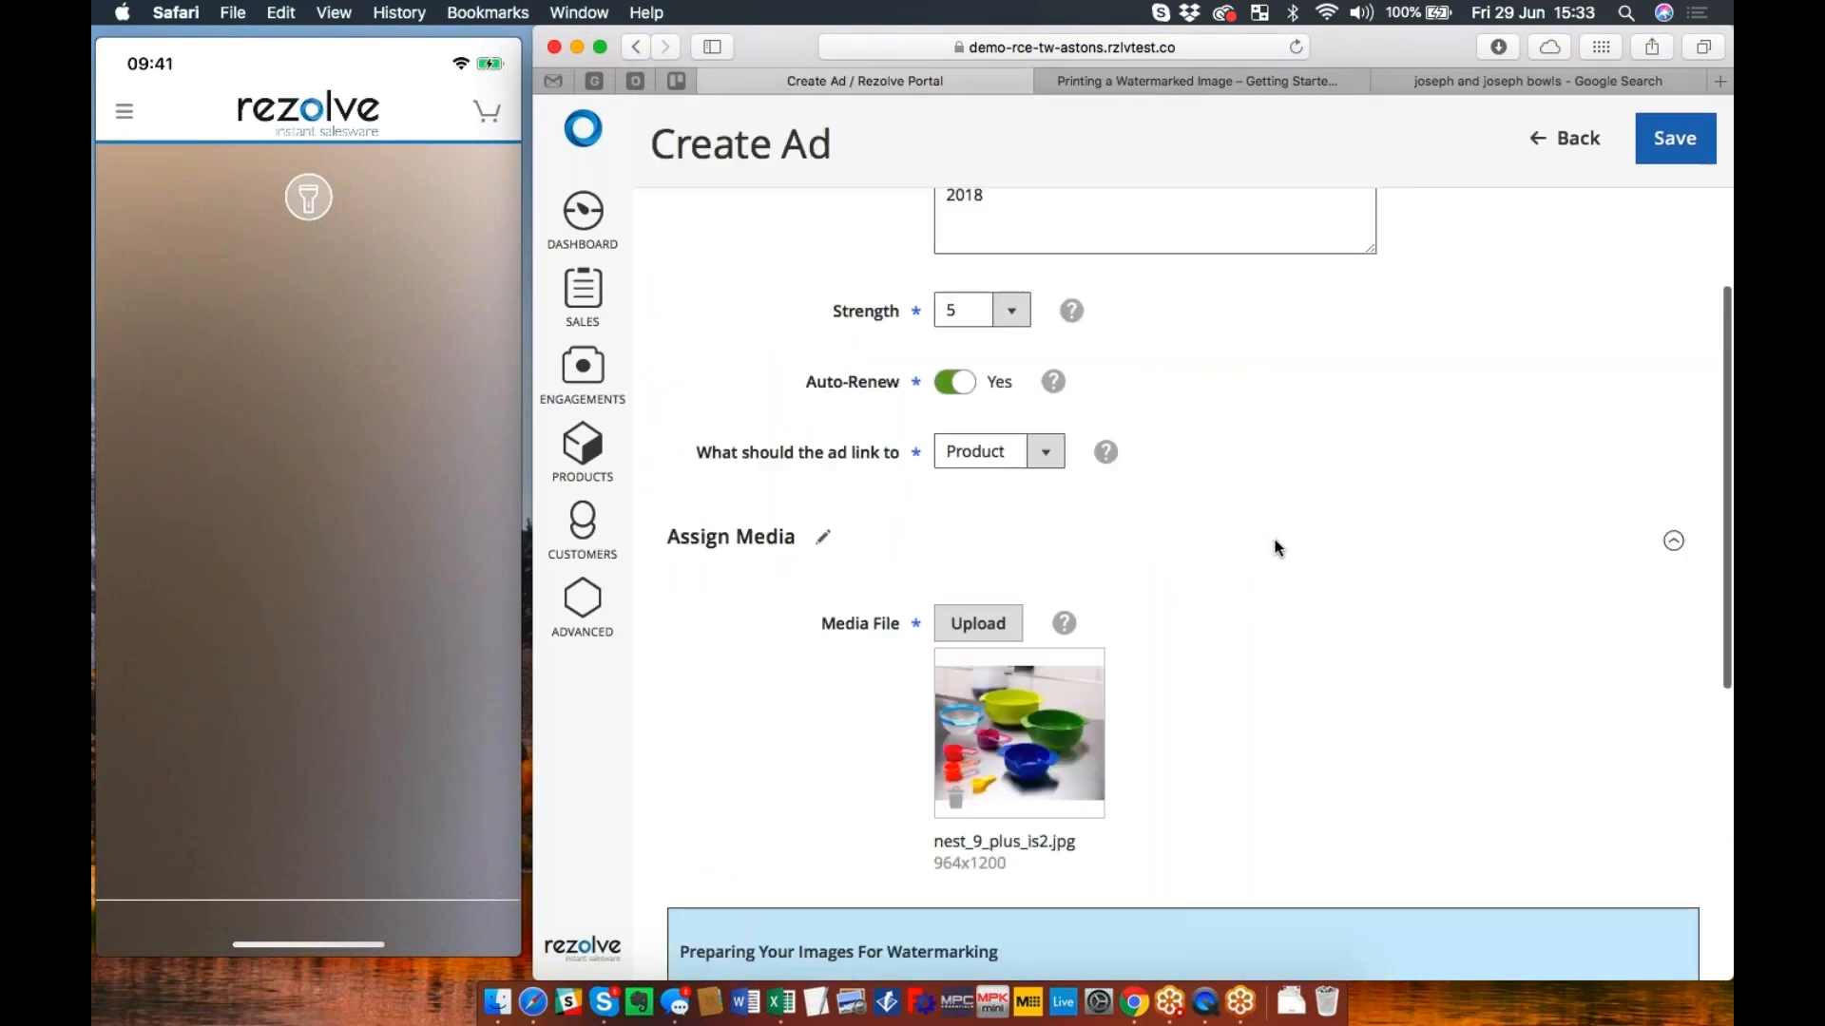
scroll(1274, 544, "down", 5)
scroll(1275, 542, "up", 10)
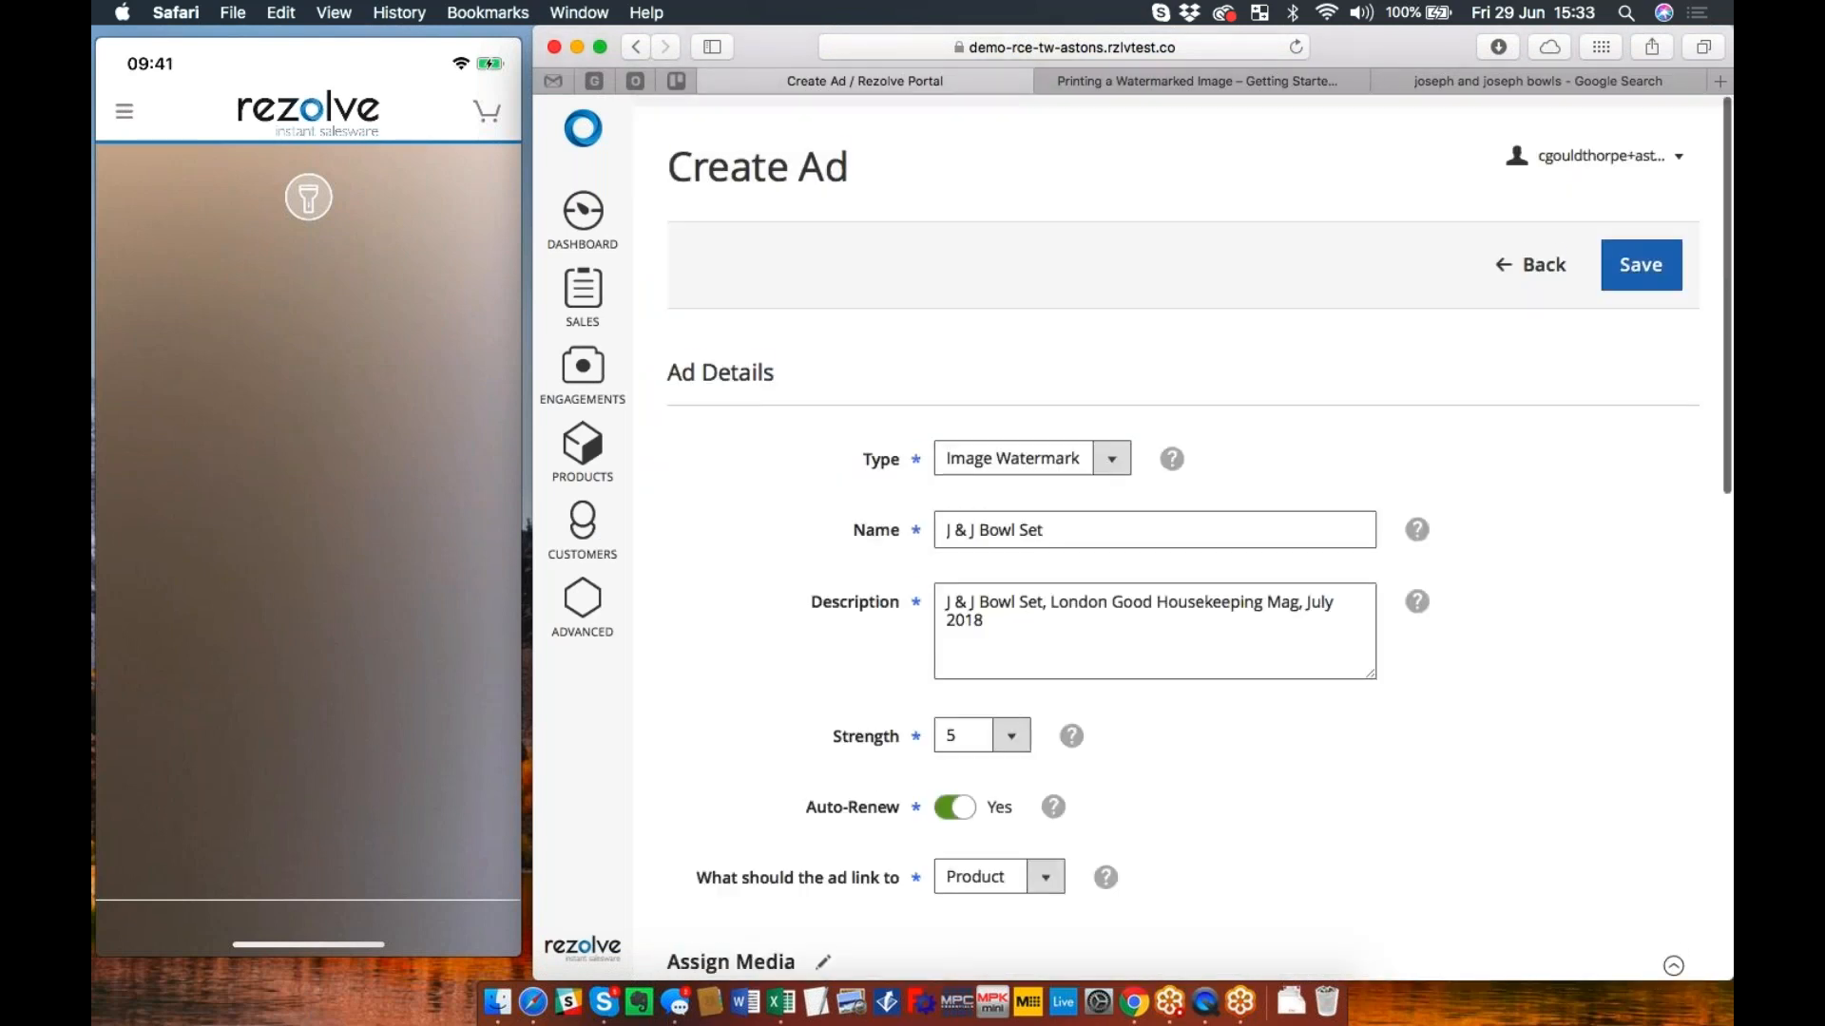
left_click(1644, 253)
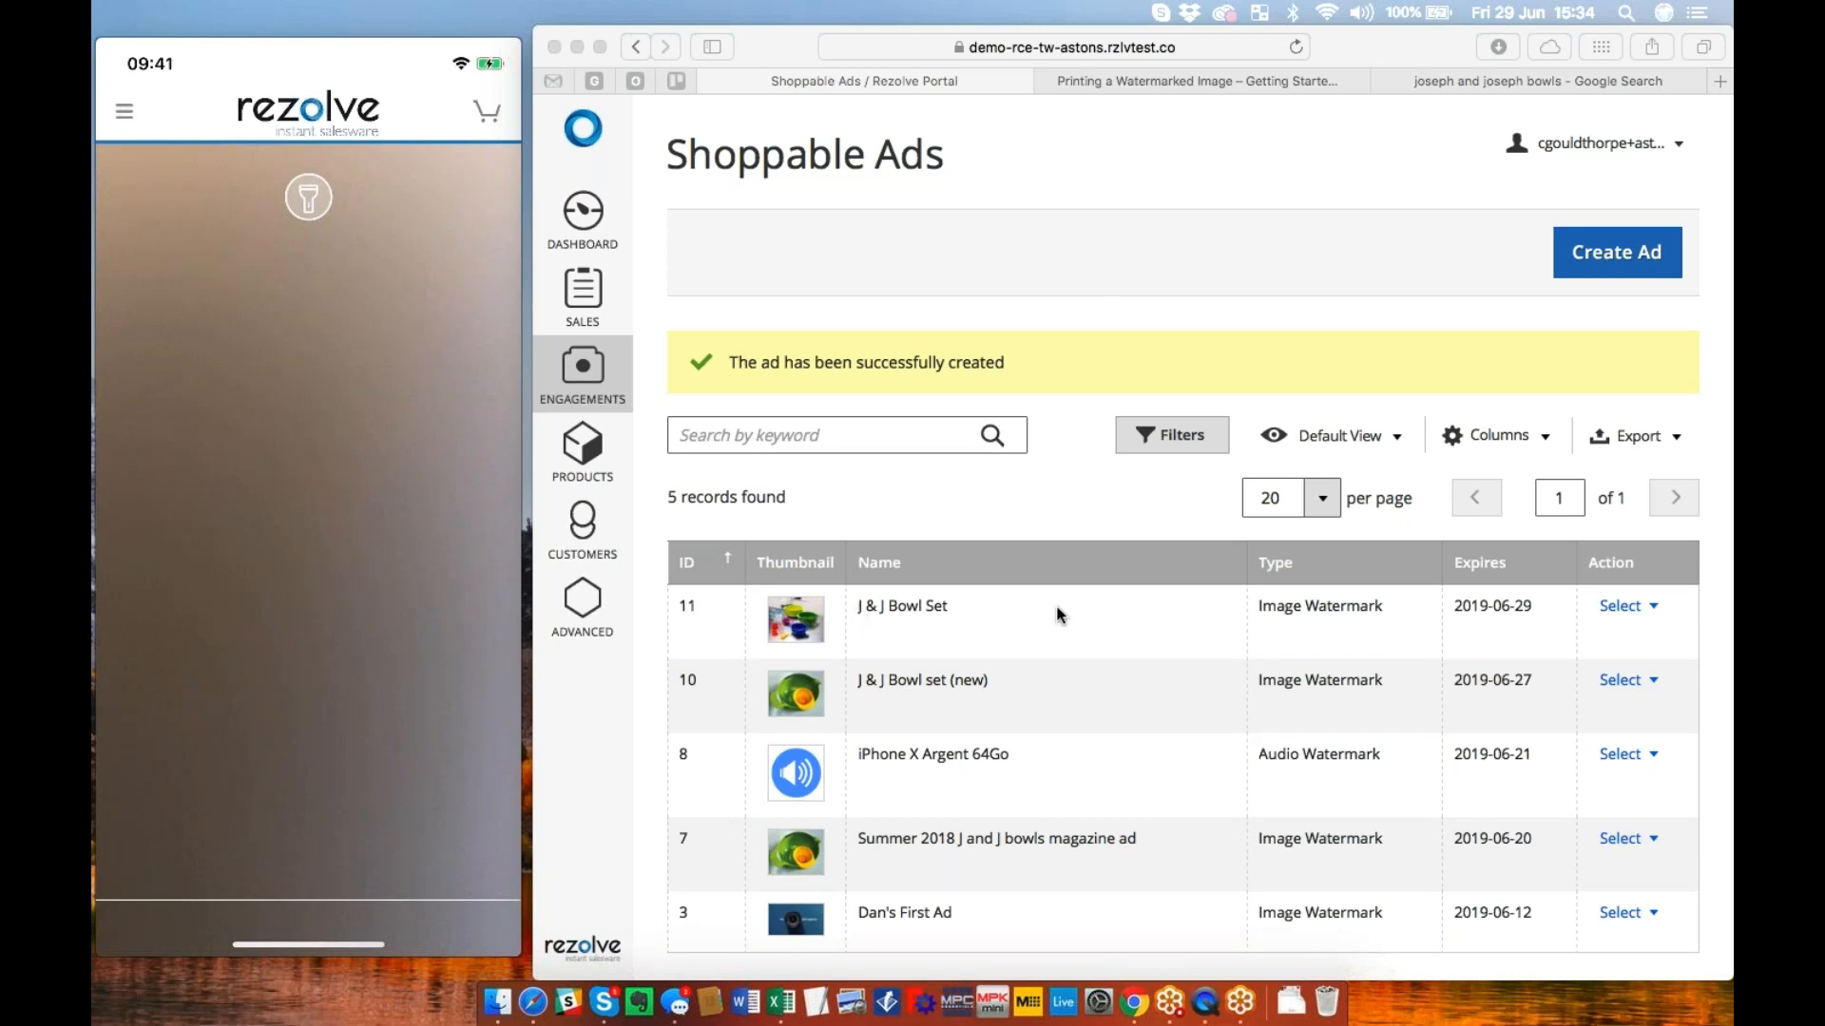
Step: Open the J & J Bowl Set ad from the Shoppable Ads list for viewing
left_click(1652, 608)
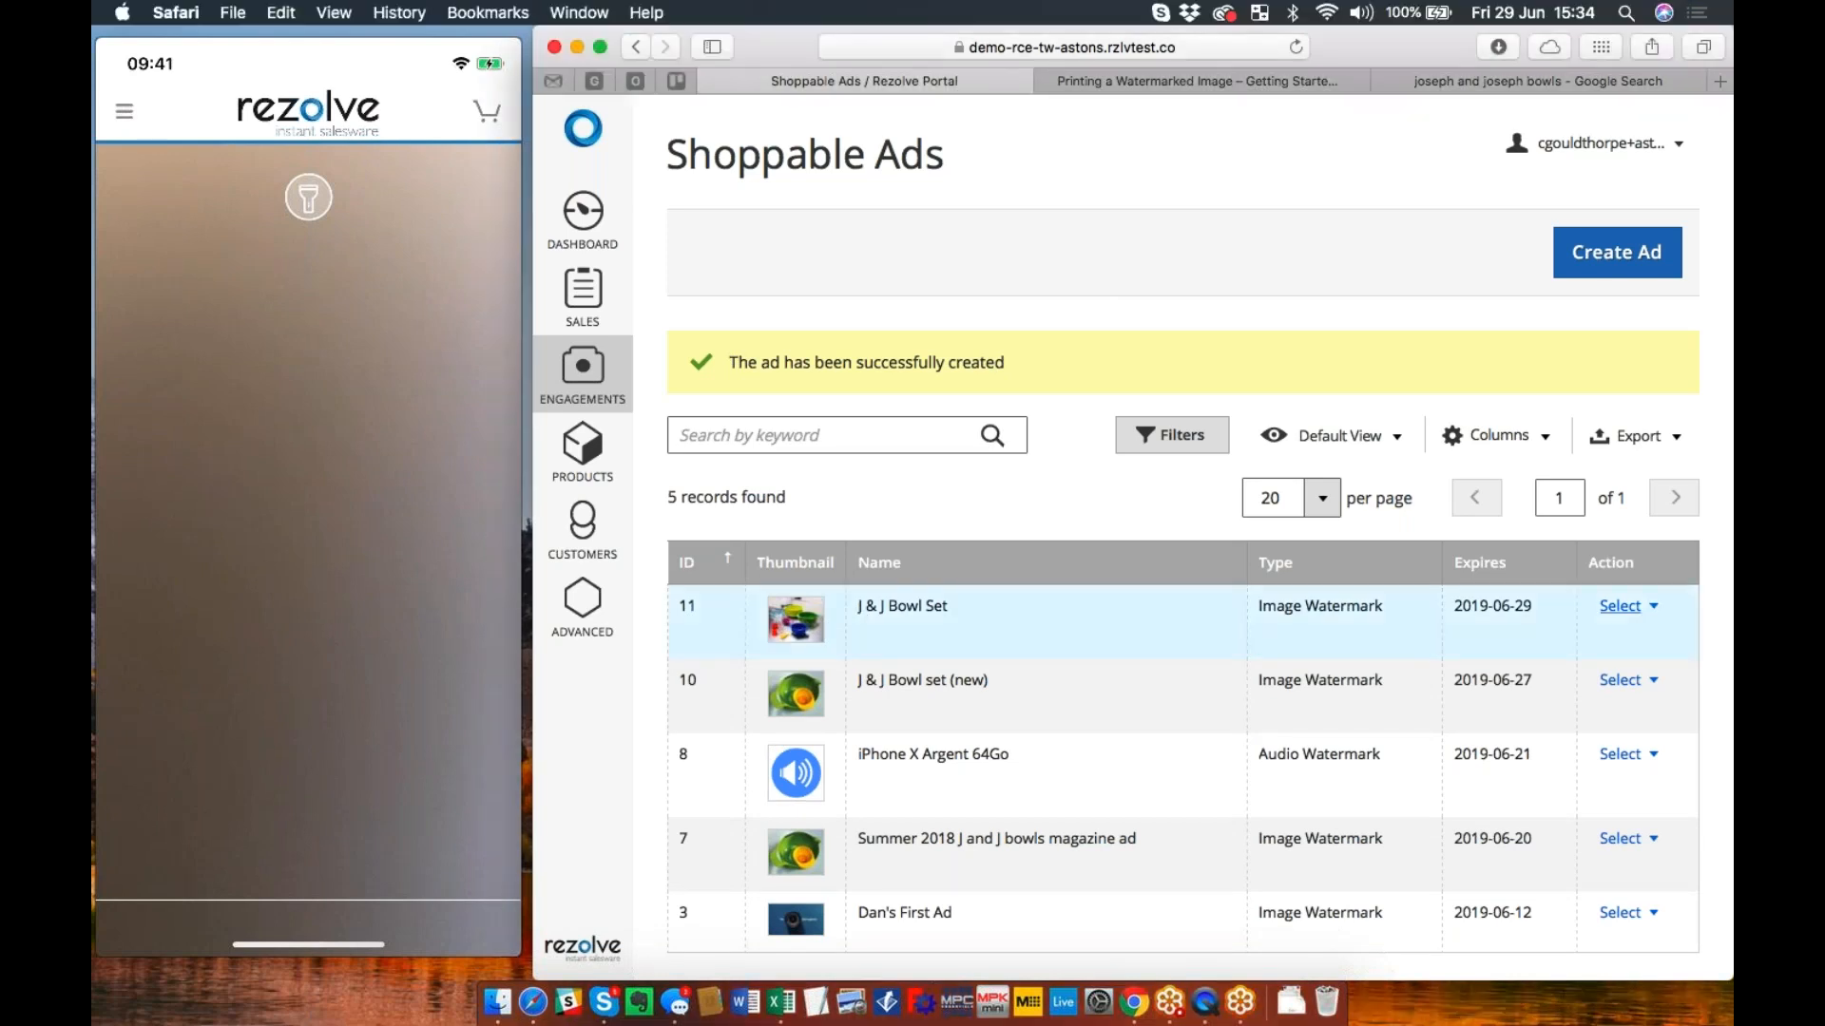
left_click(1652, 607)
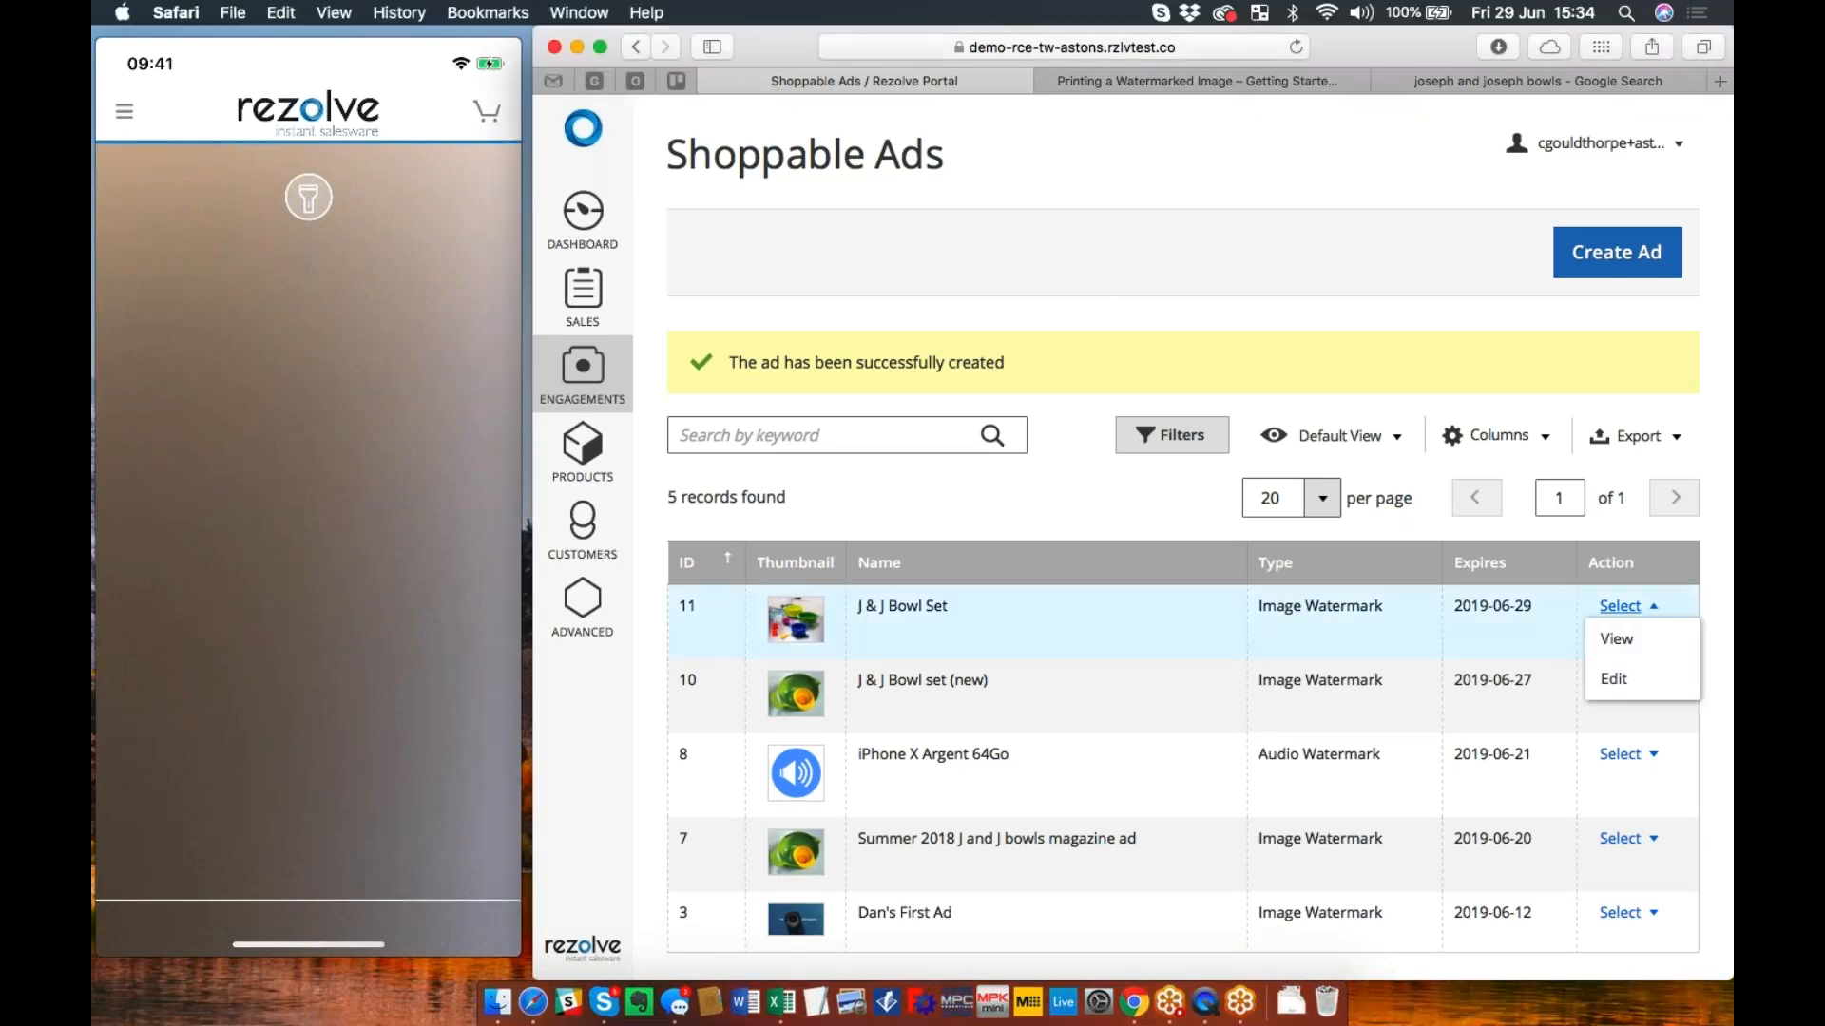
left_click(1622, 642)
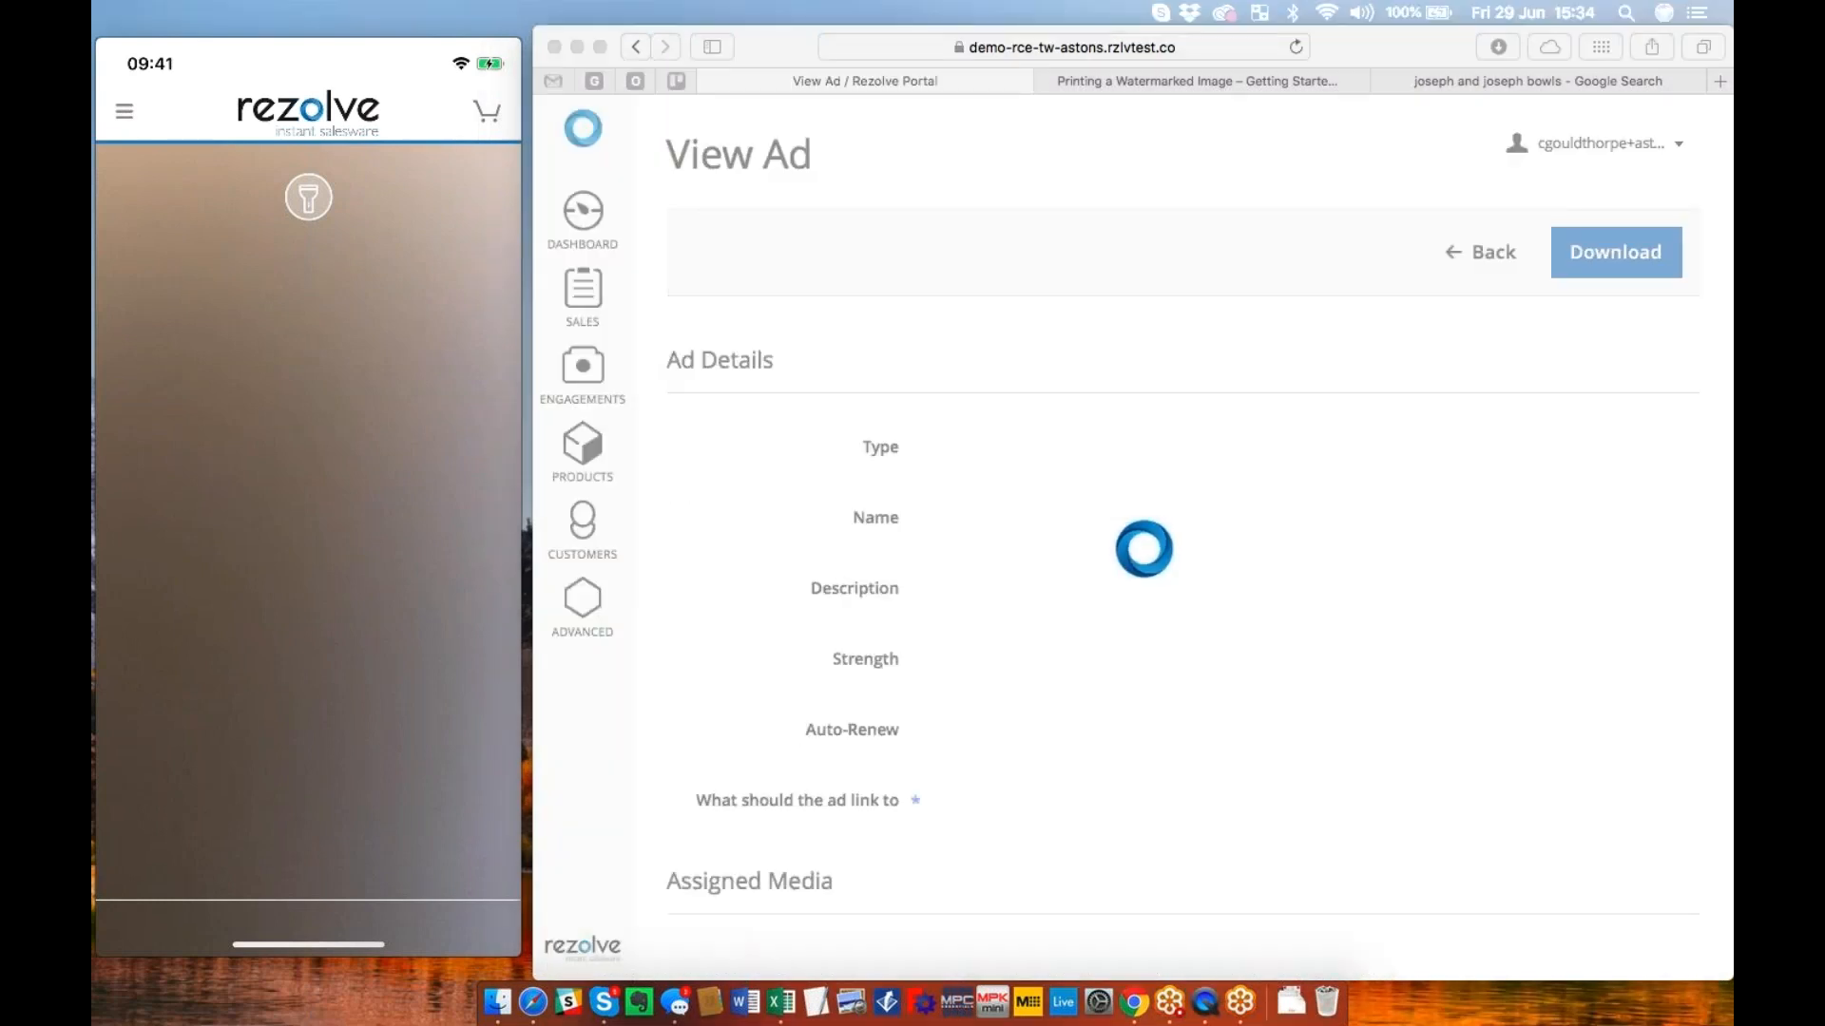
Step: Read the guidance on downloading and test-printing the watermarked image, and review the ad's details, assigned media and assigned product
scroll(1665, 477, "down", 2)
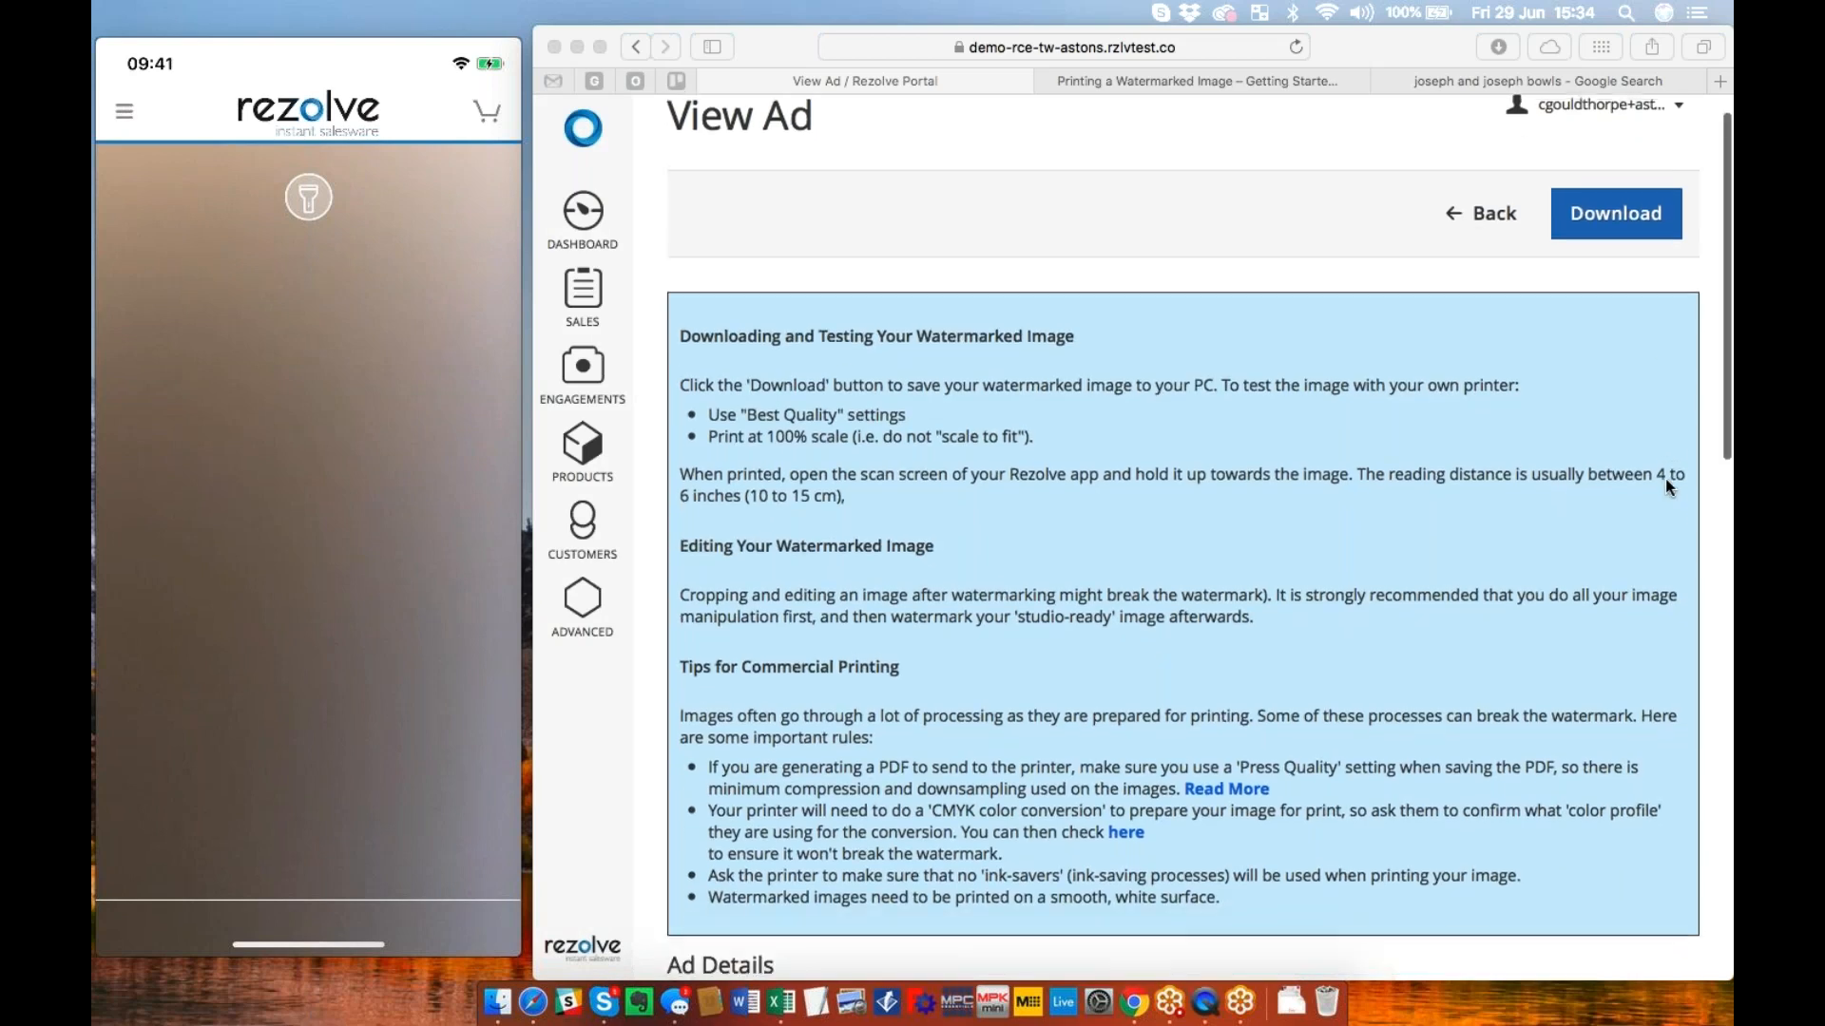
scroll(1665, 477, "down", 1)
left_click(1200, 823)
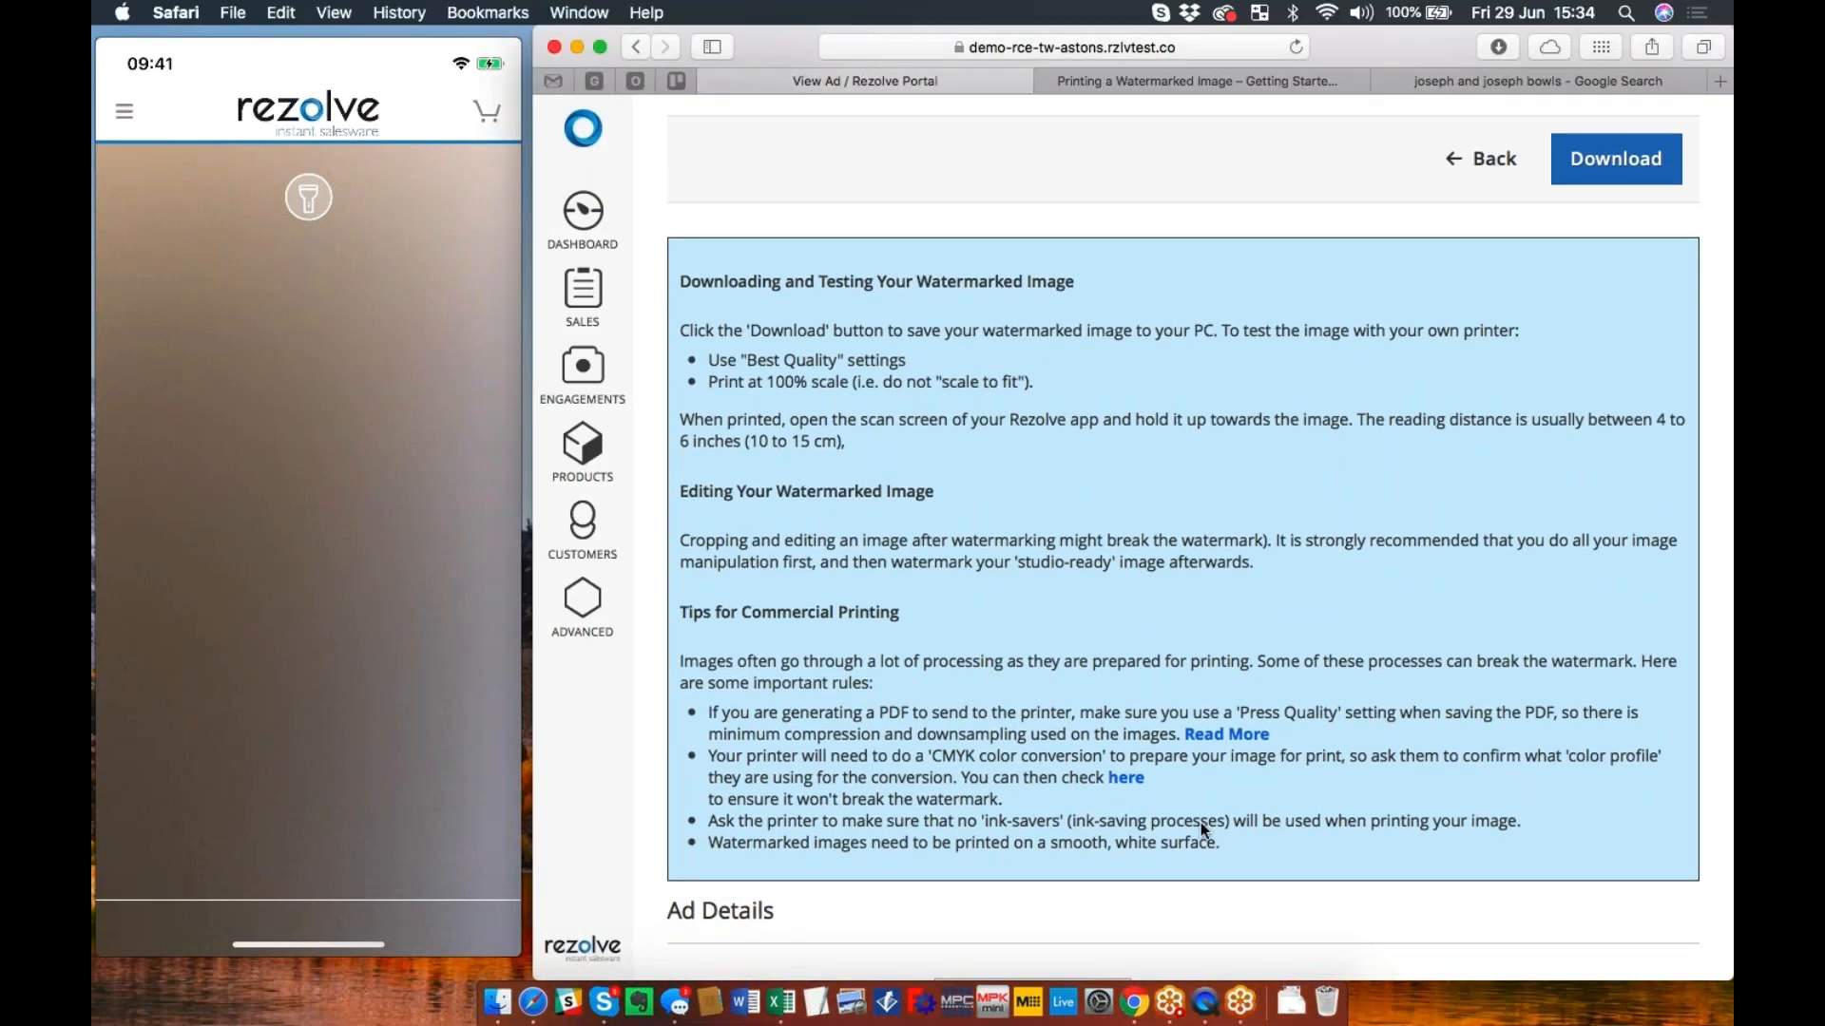
left_click_drag(785, 282, 1069, 285)
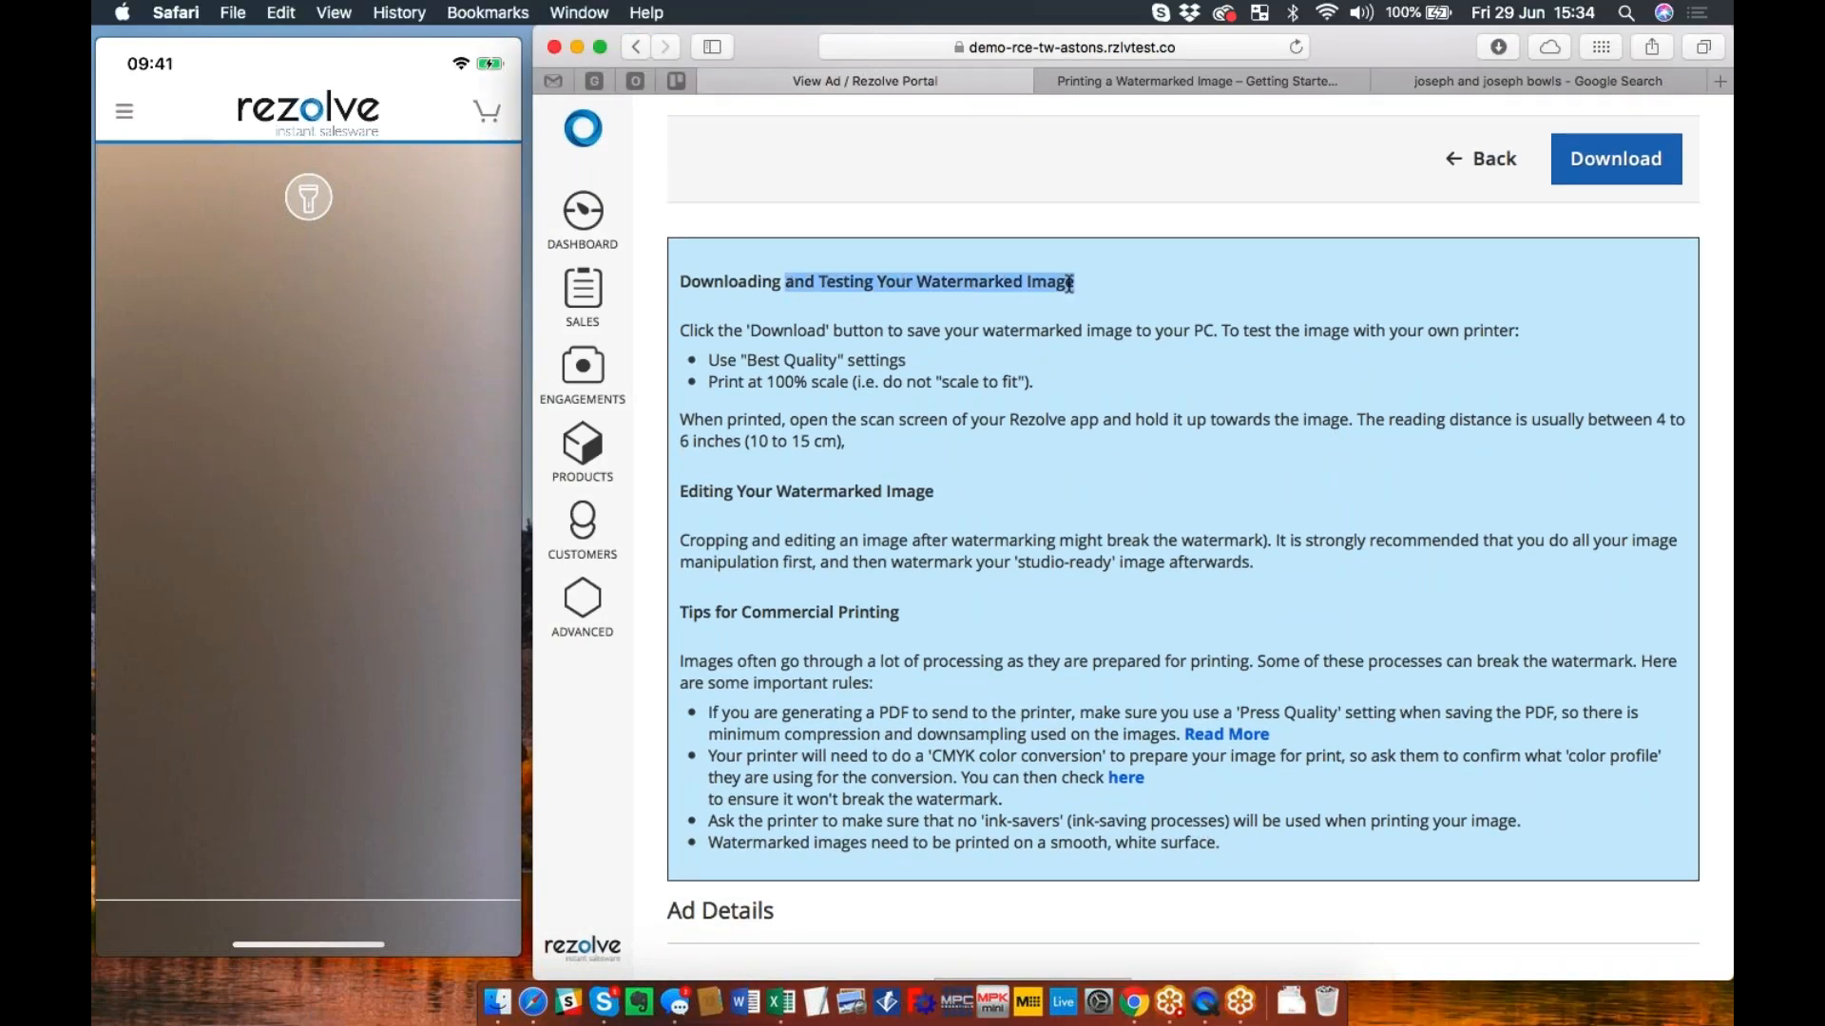
left_click(1654, 264)
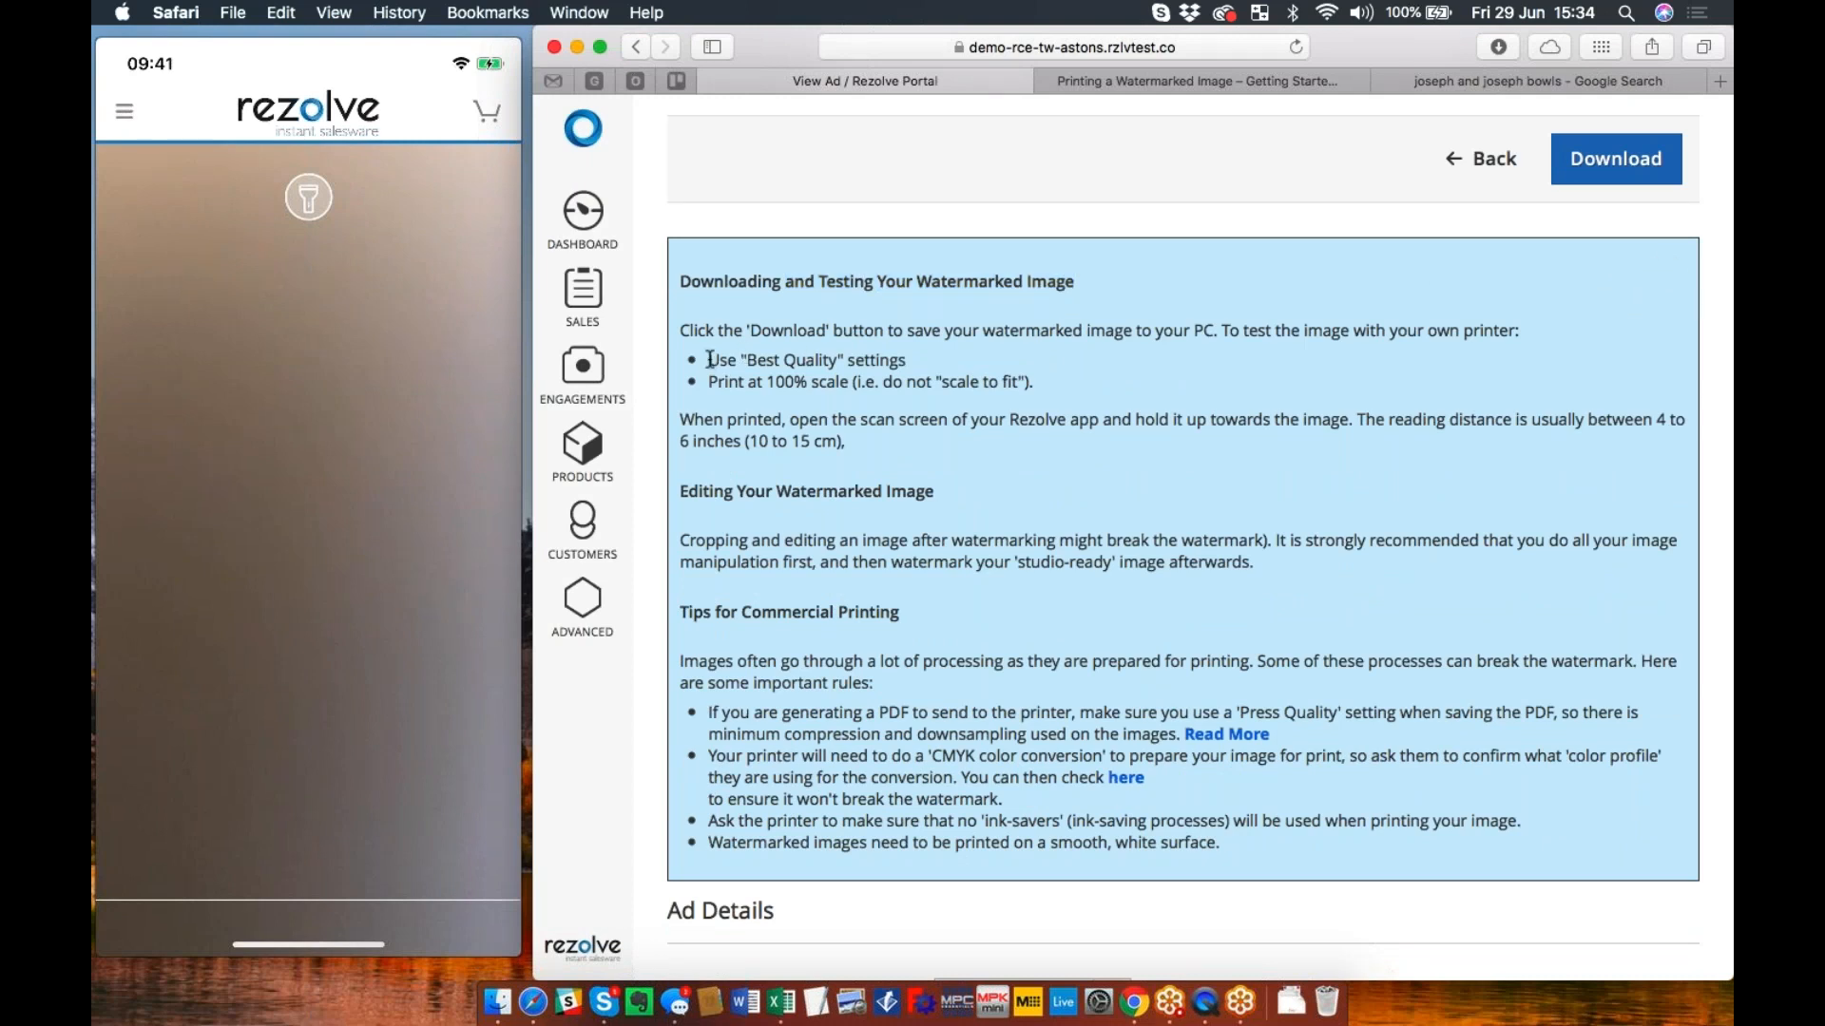
left_click_drag(1259, 329, 1500, 333)
left_click_drag(776, 363, 883, 364)
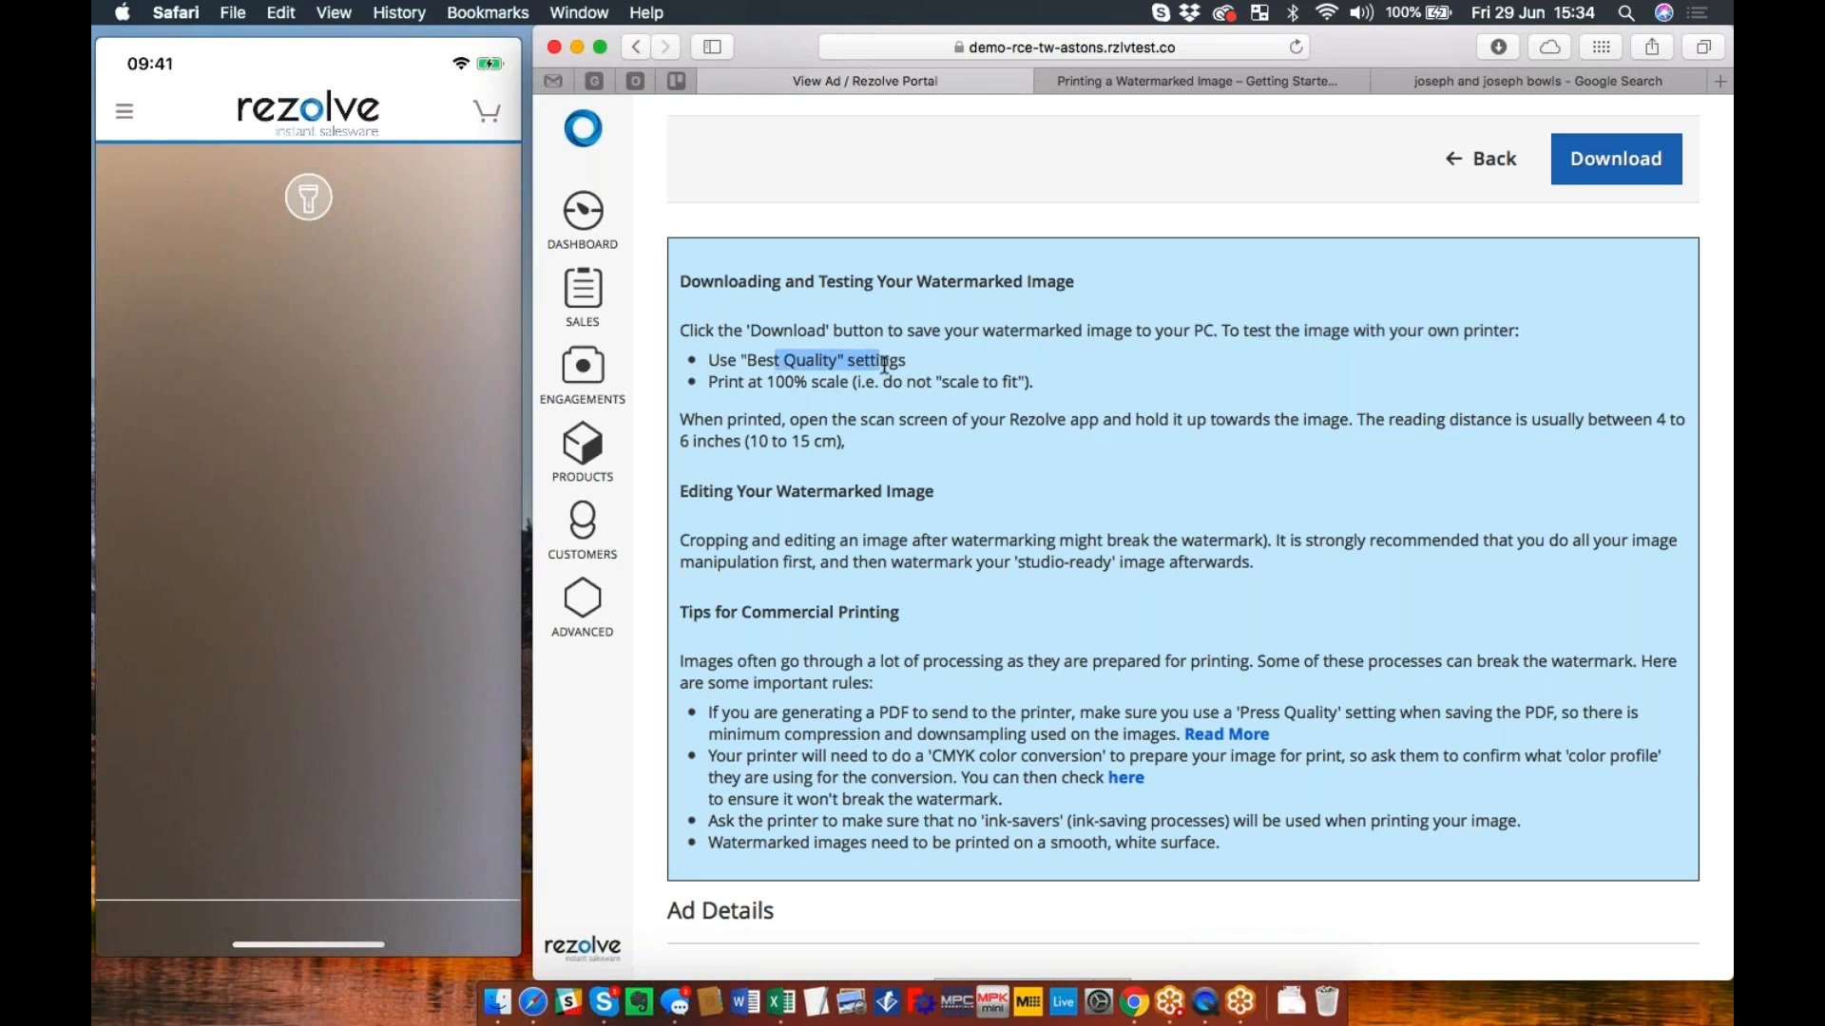
left_click_drag(758, 381, 827, 384)
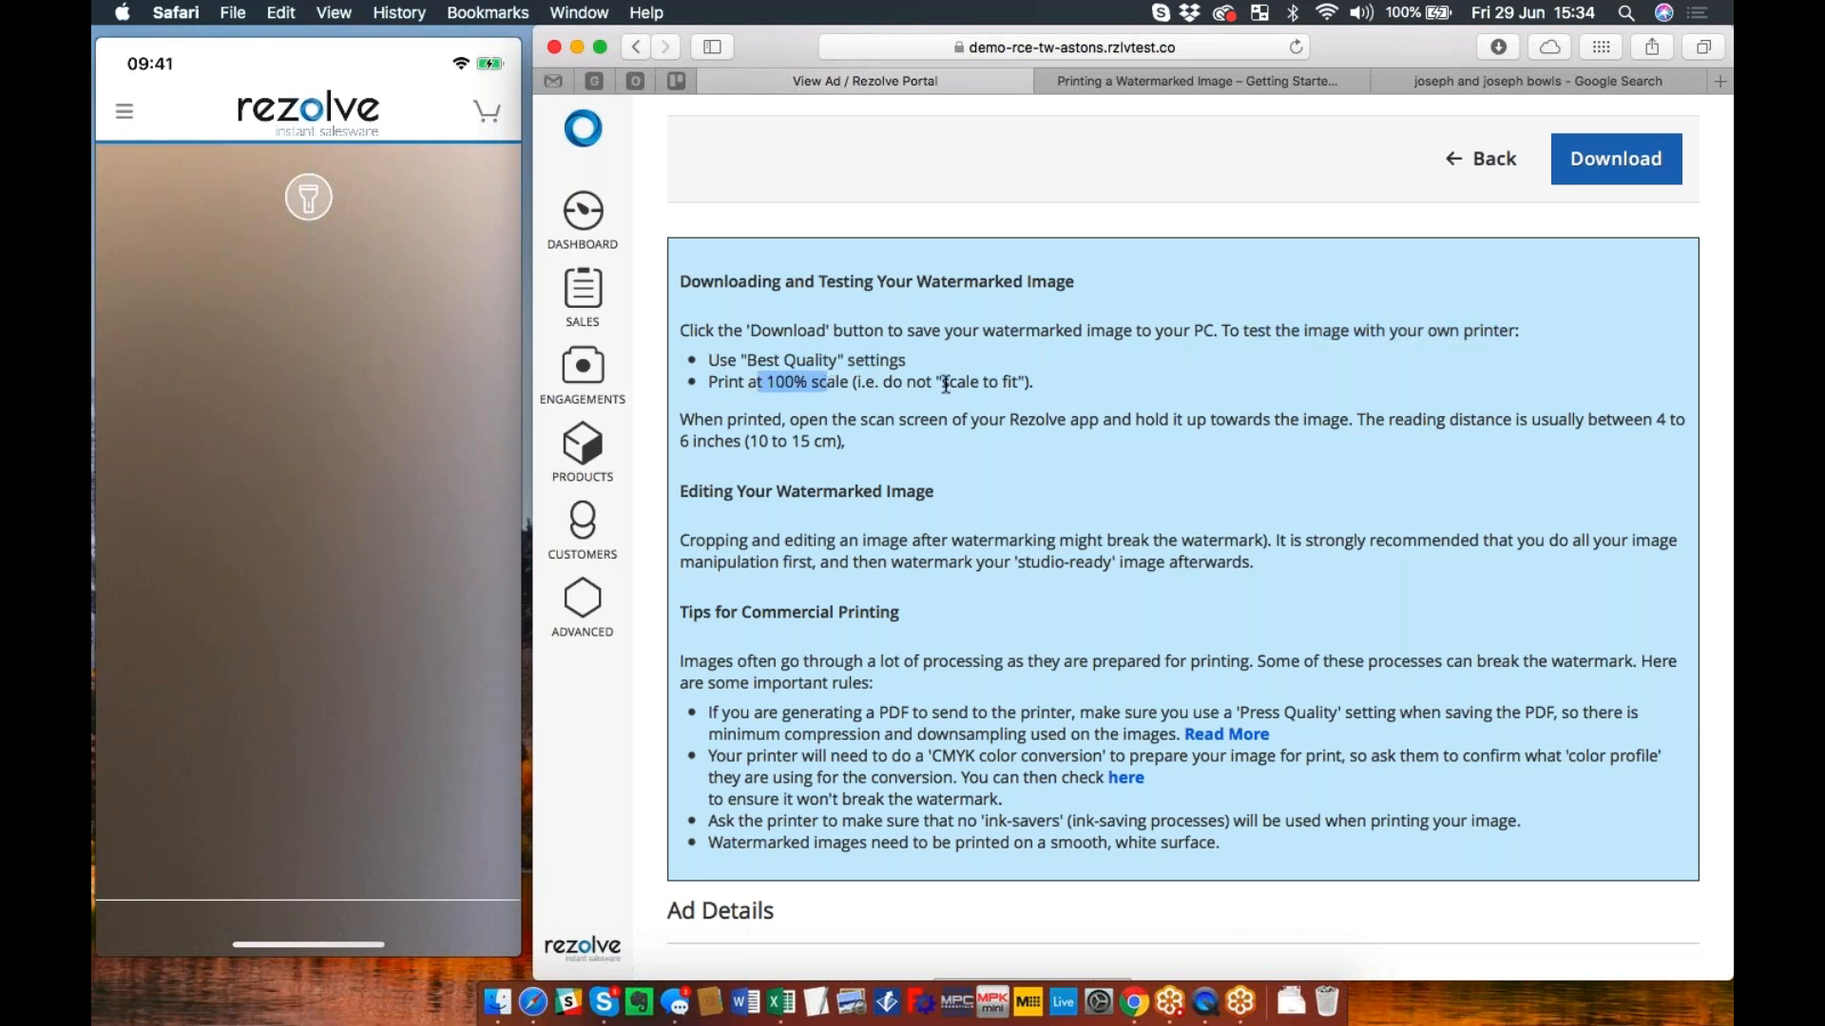
left_click_drag(1030, 381, 844, 385)
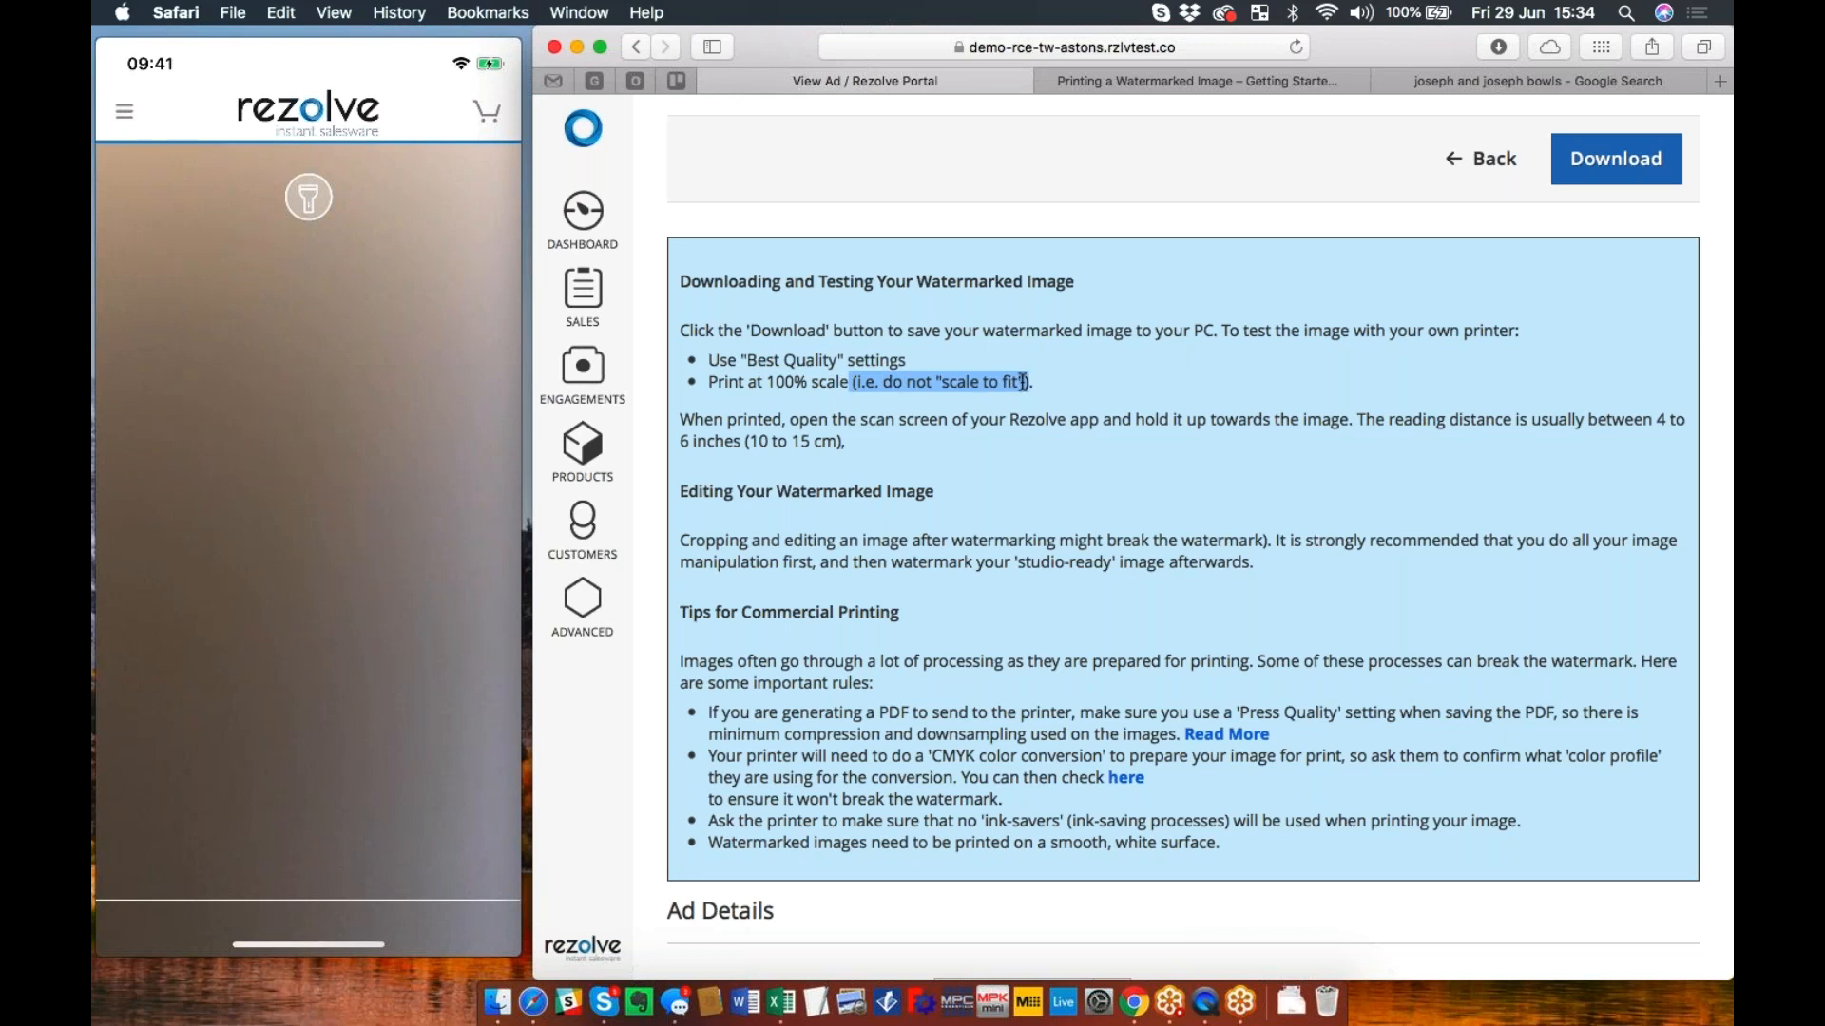
scroll(1022, 381, "down", 10)
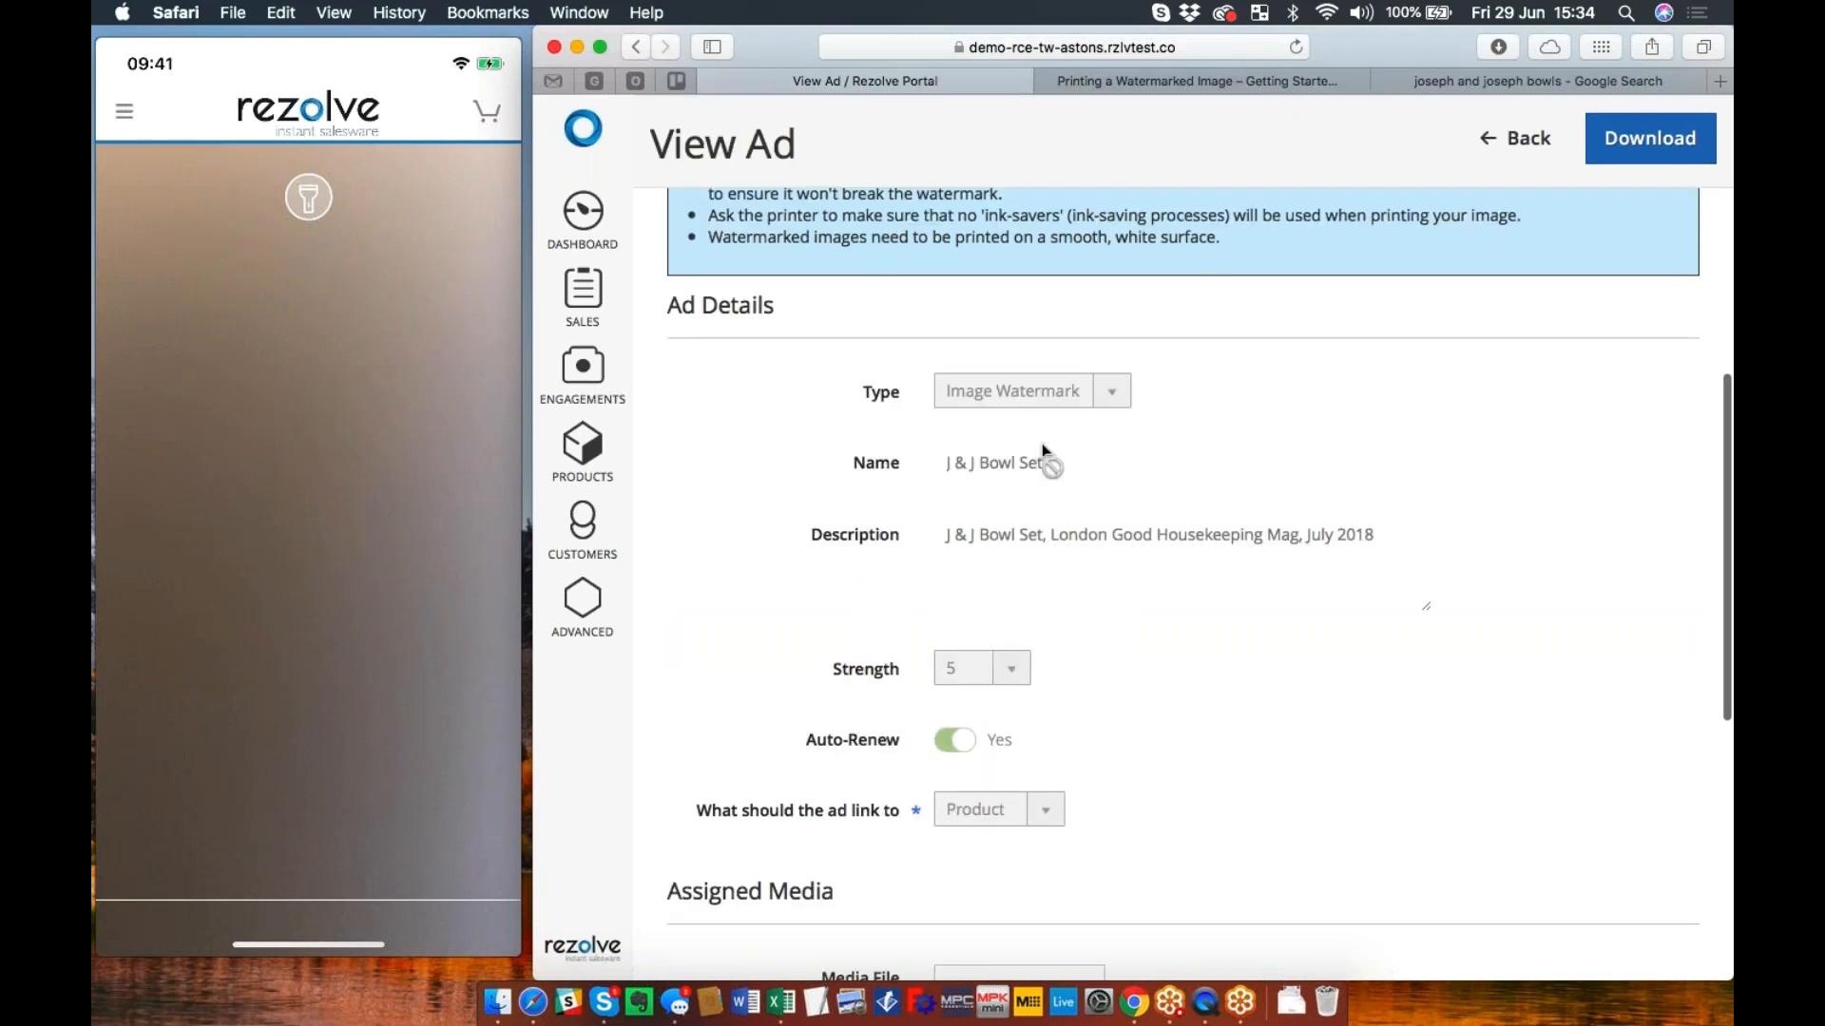
scroll(1042, 442, "down", 6)
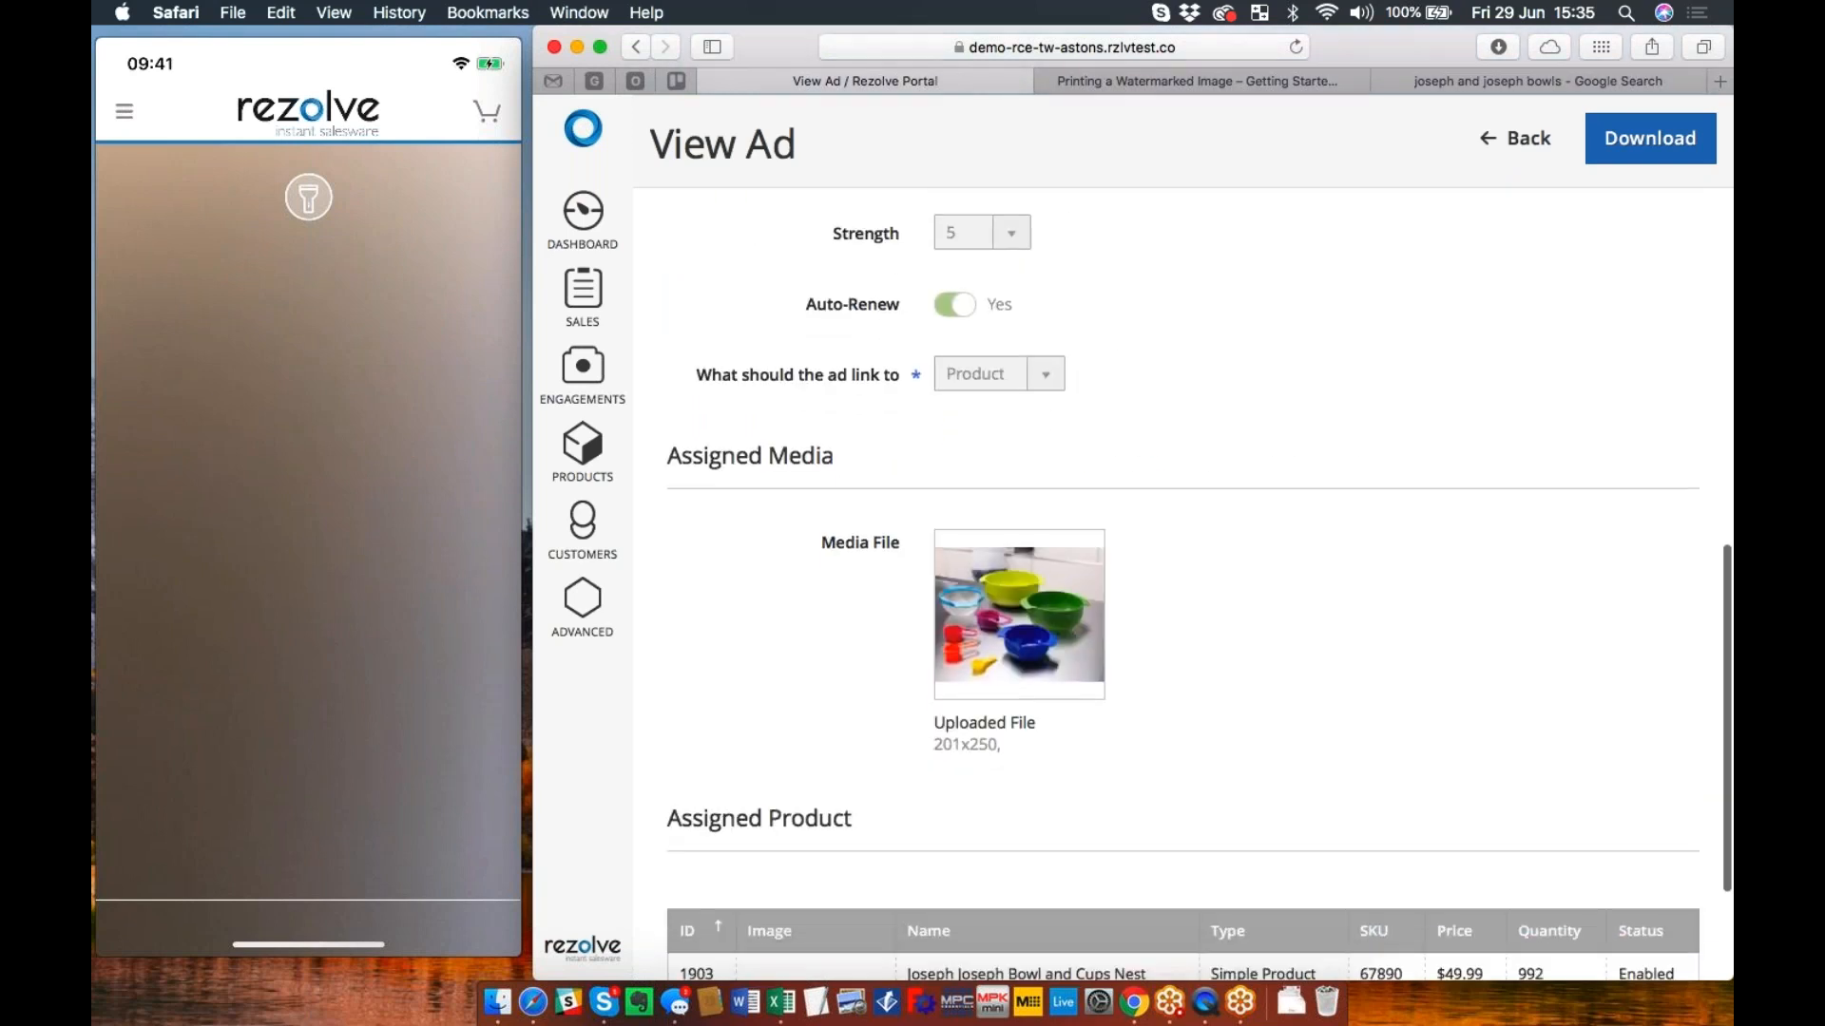
scroll(1128, 755, "down", 2)
scroll(1127, 754, "up", 15)
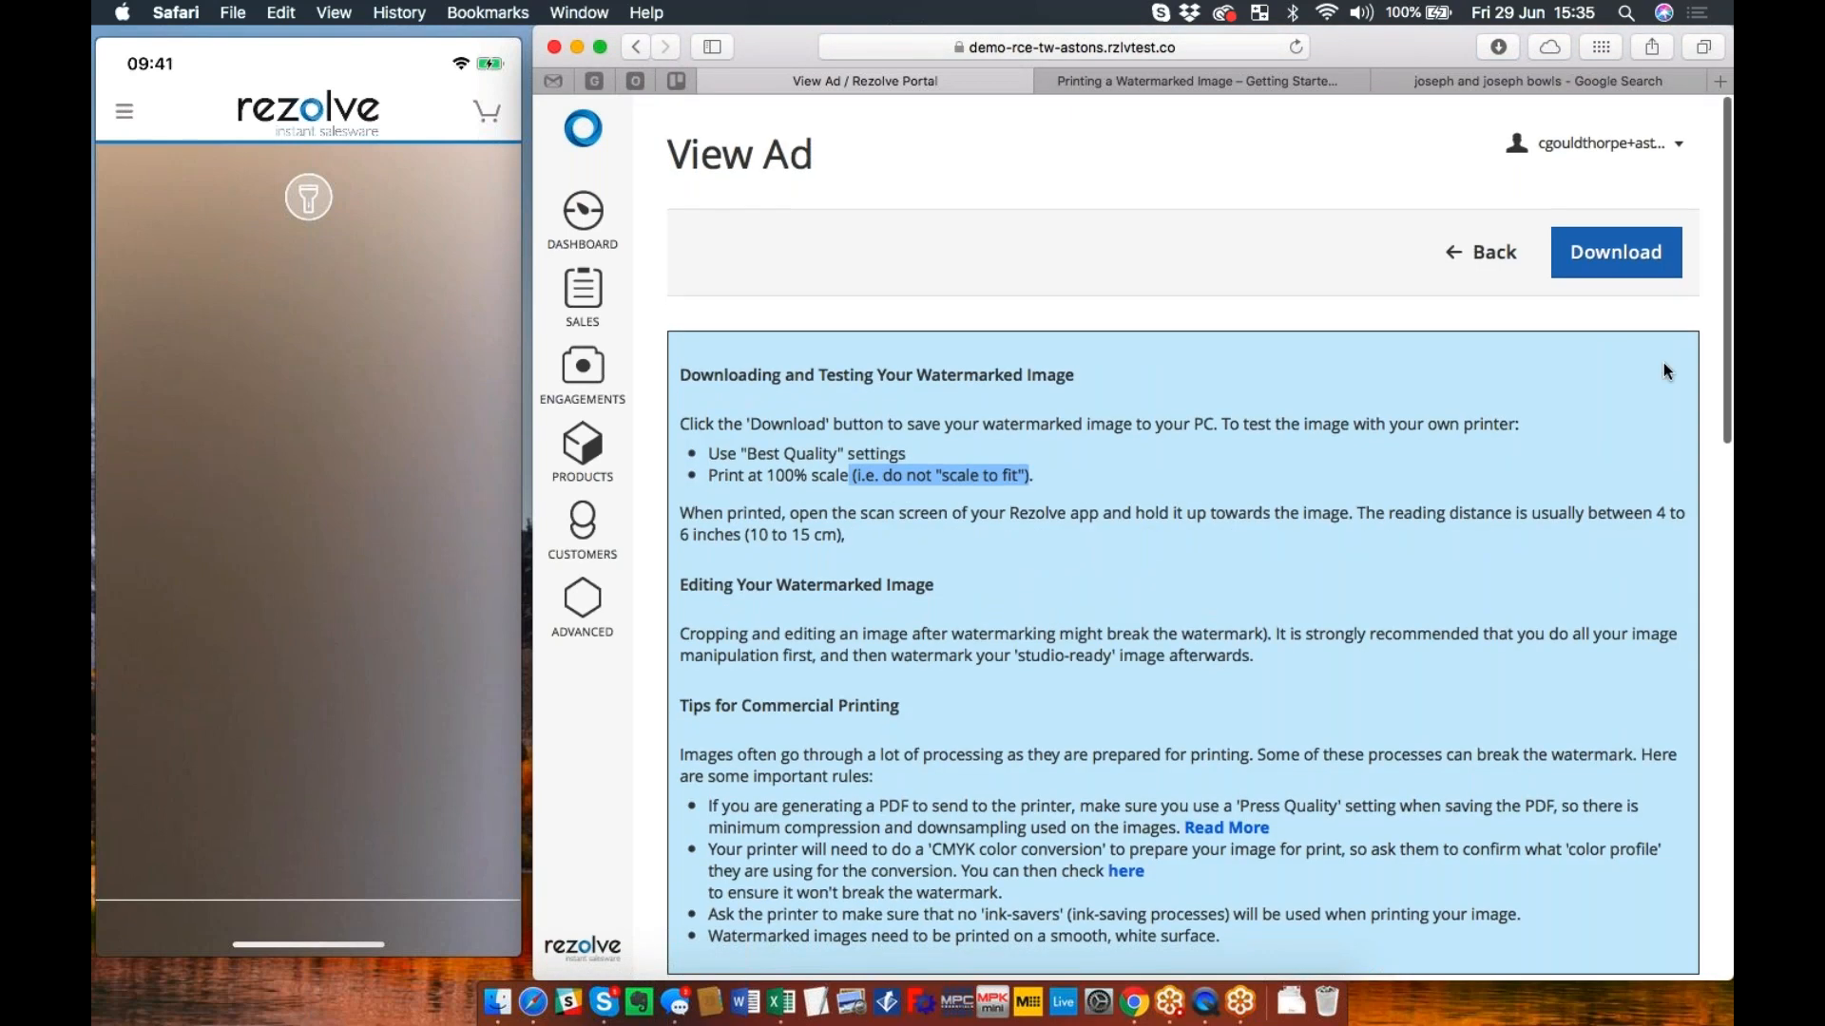
Step: Download the ad's watermarked image and move file-15.jpg from the Downloads folder to the desktop
left_click(1616, 254)
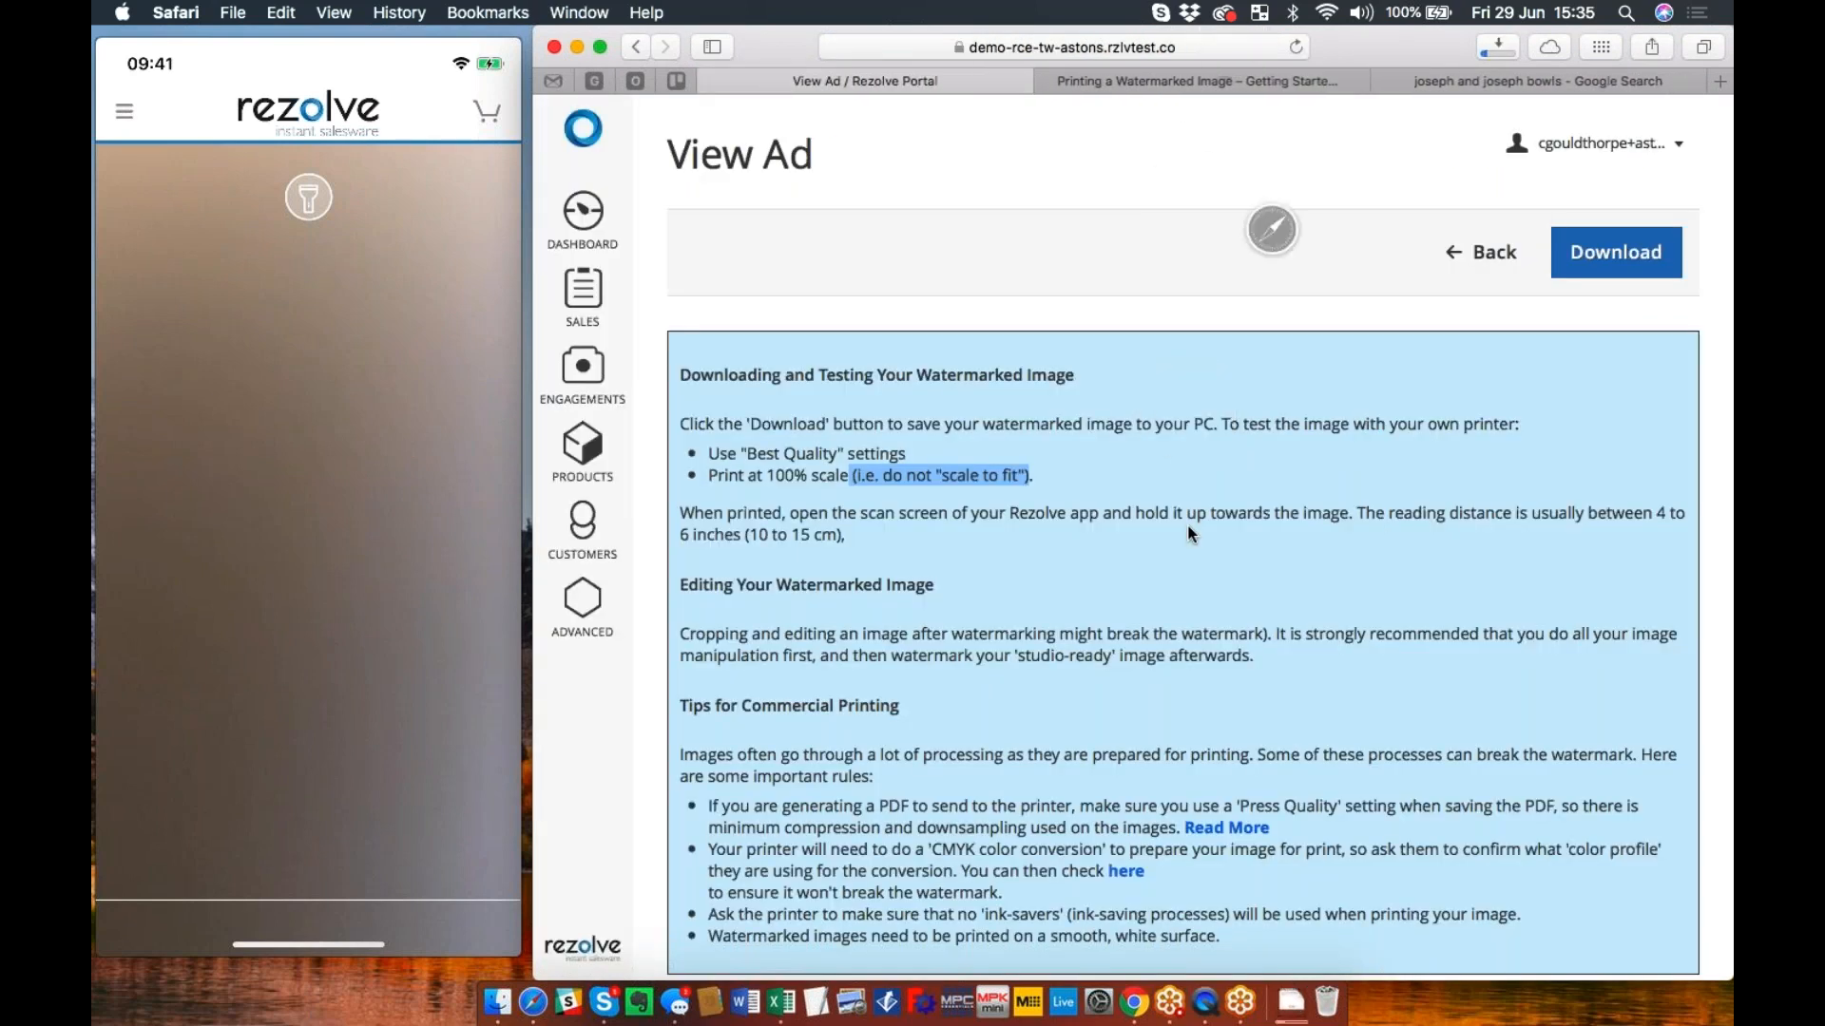
left_click(1288, 1000)
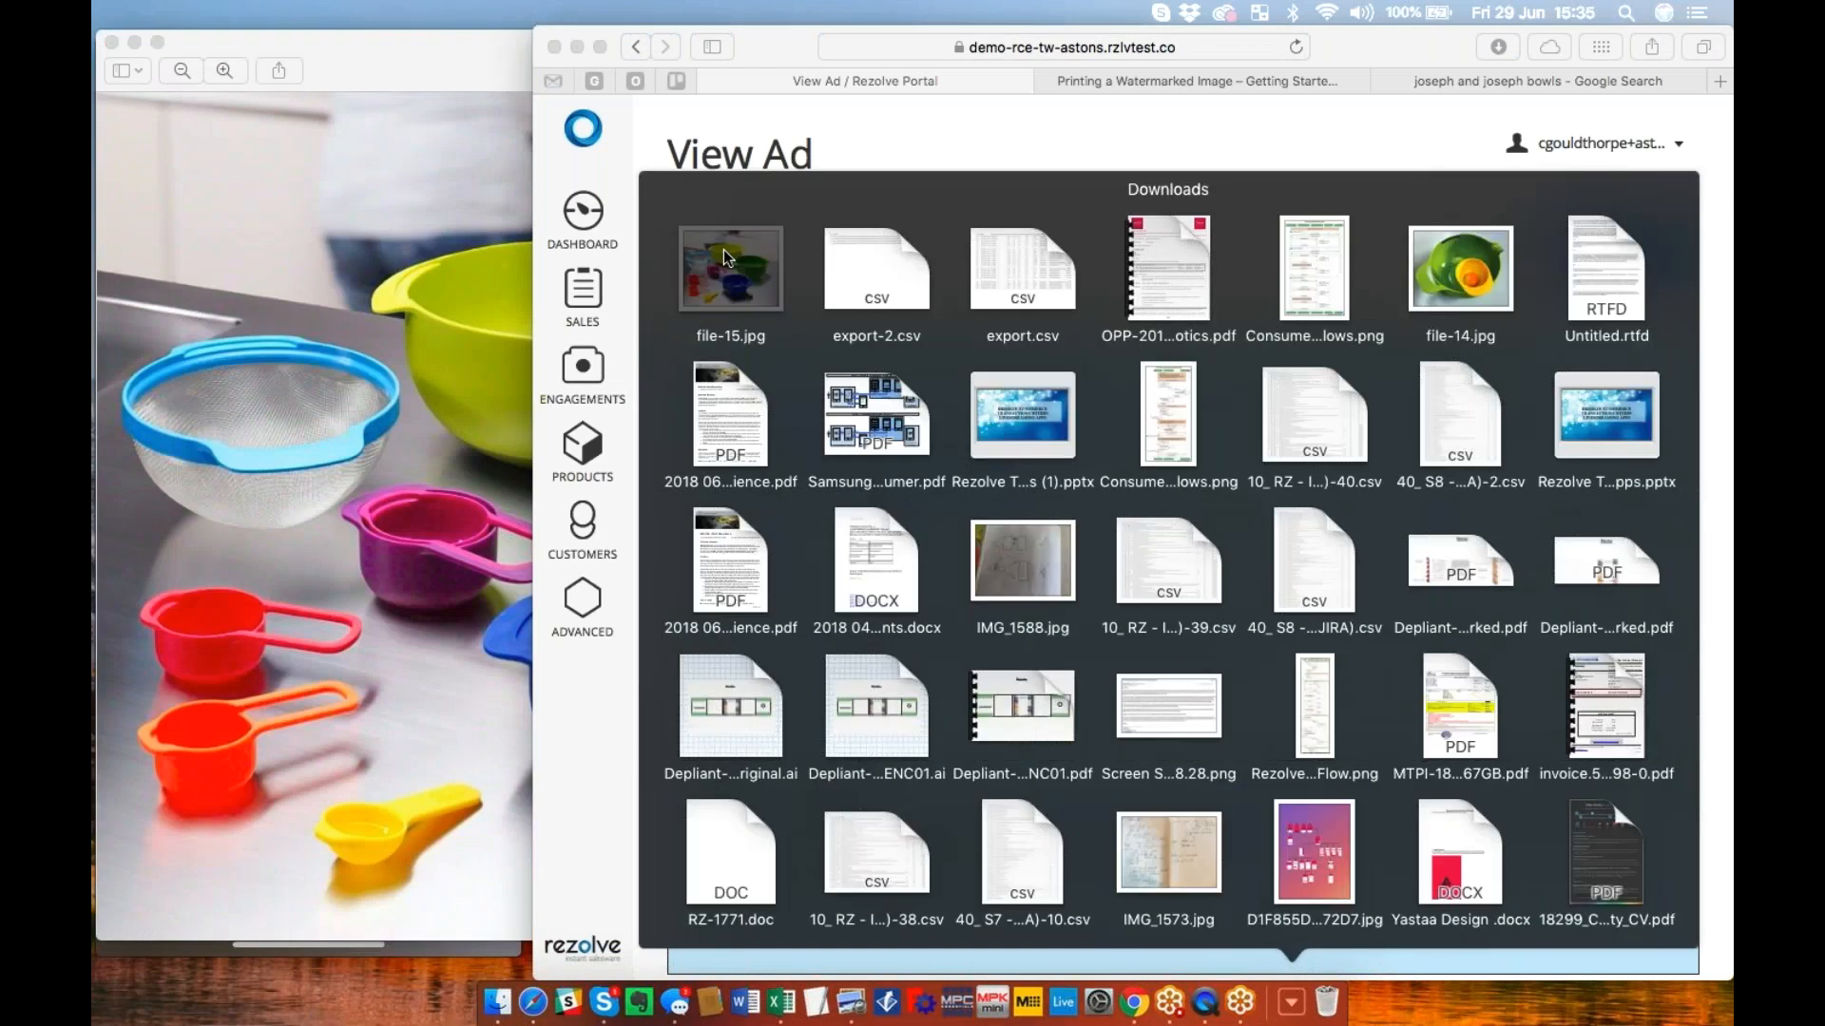
left_click_drag(724, 257, 899, 257)
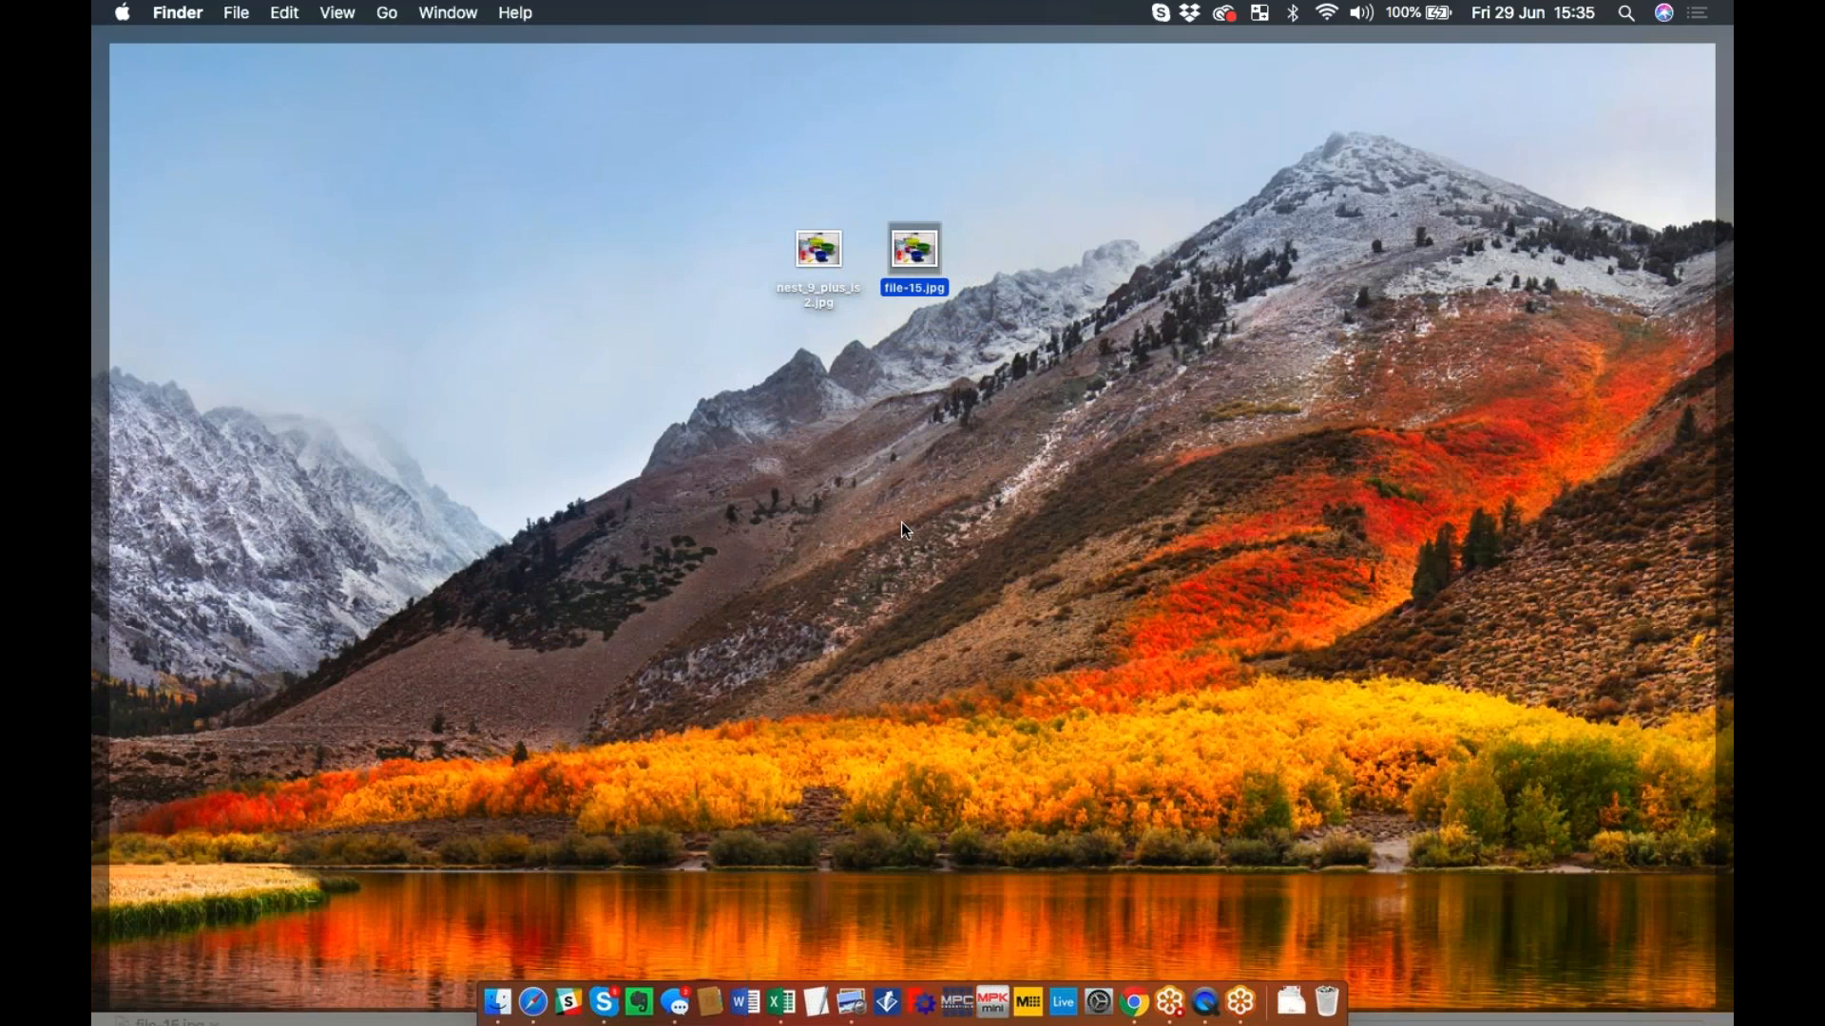
Step: Switch to Preview, close the image already open, and open file-15.jpg from the desktop
left_click(851, 1002)
left_click(112, 44)
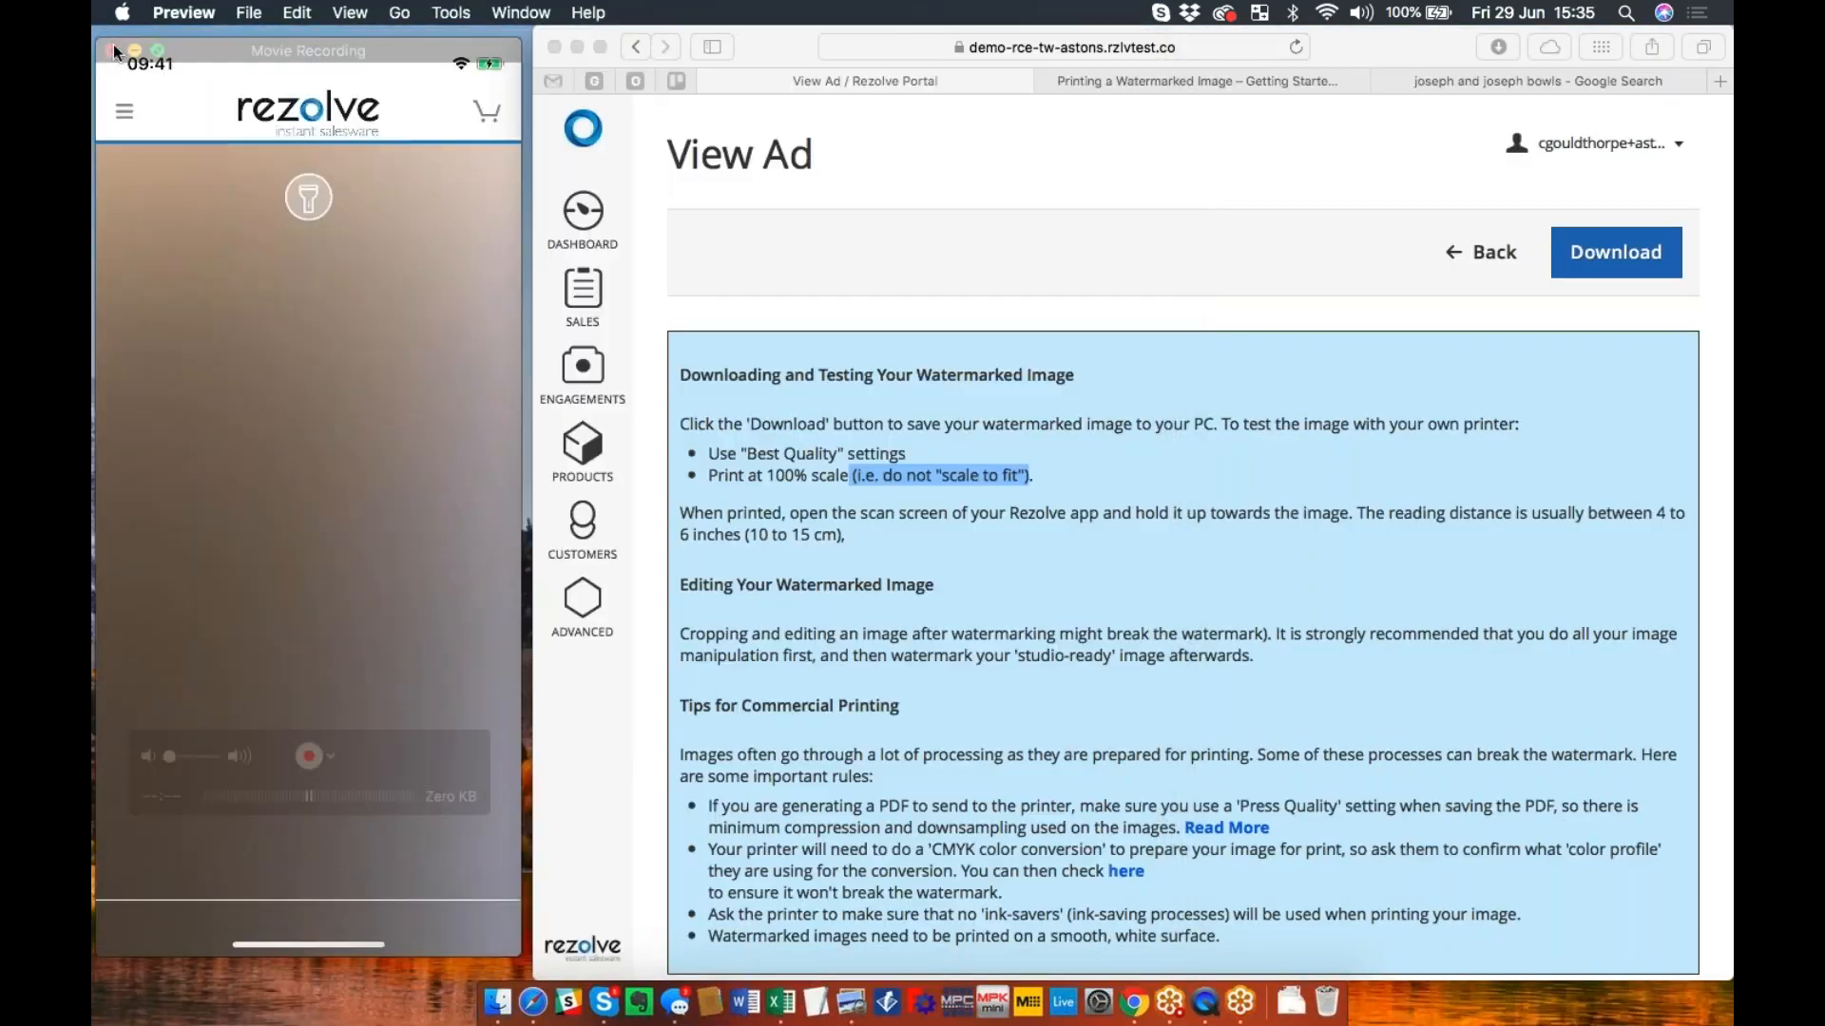
key("F11")
double_click(911, 254)
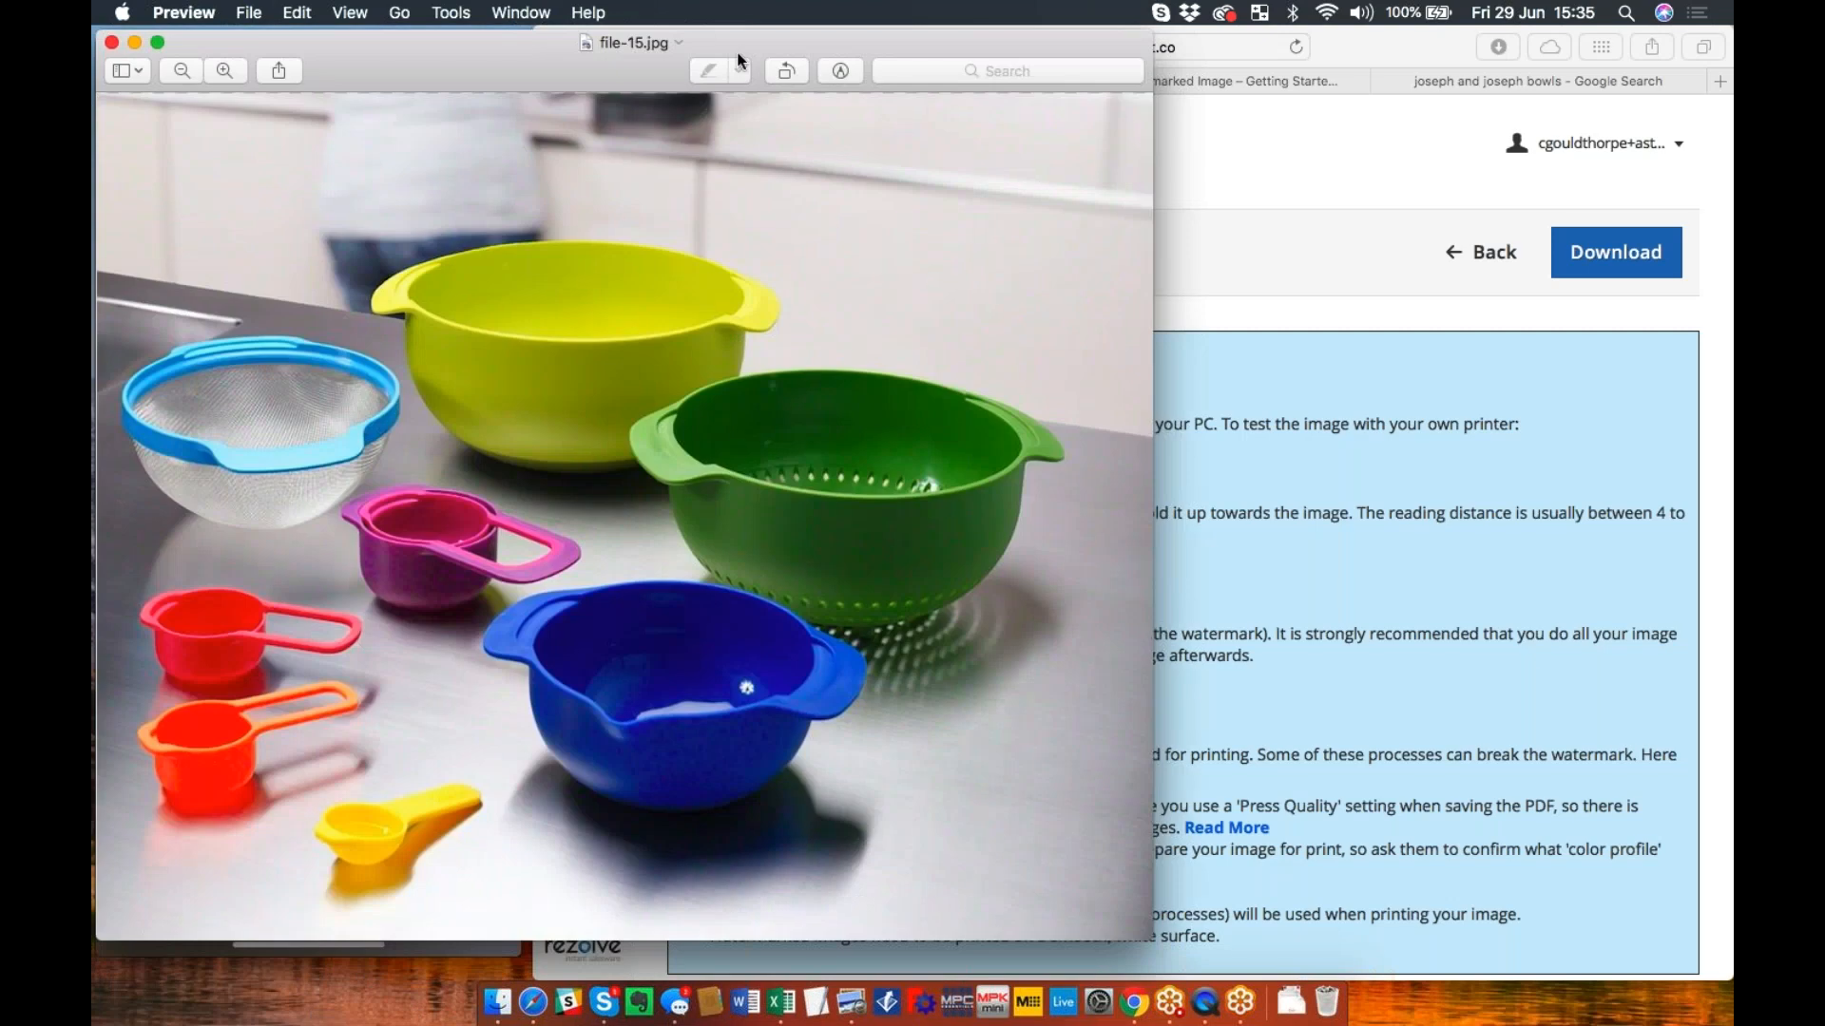
Step: Move the file-15.jpg window clear of the mirrored phone screen and show the image at actual size
left_click_drag(722, 38, 1264, 73)
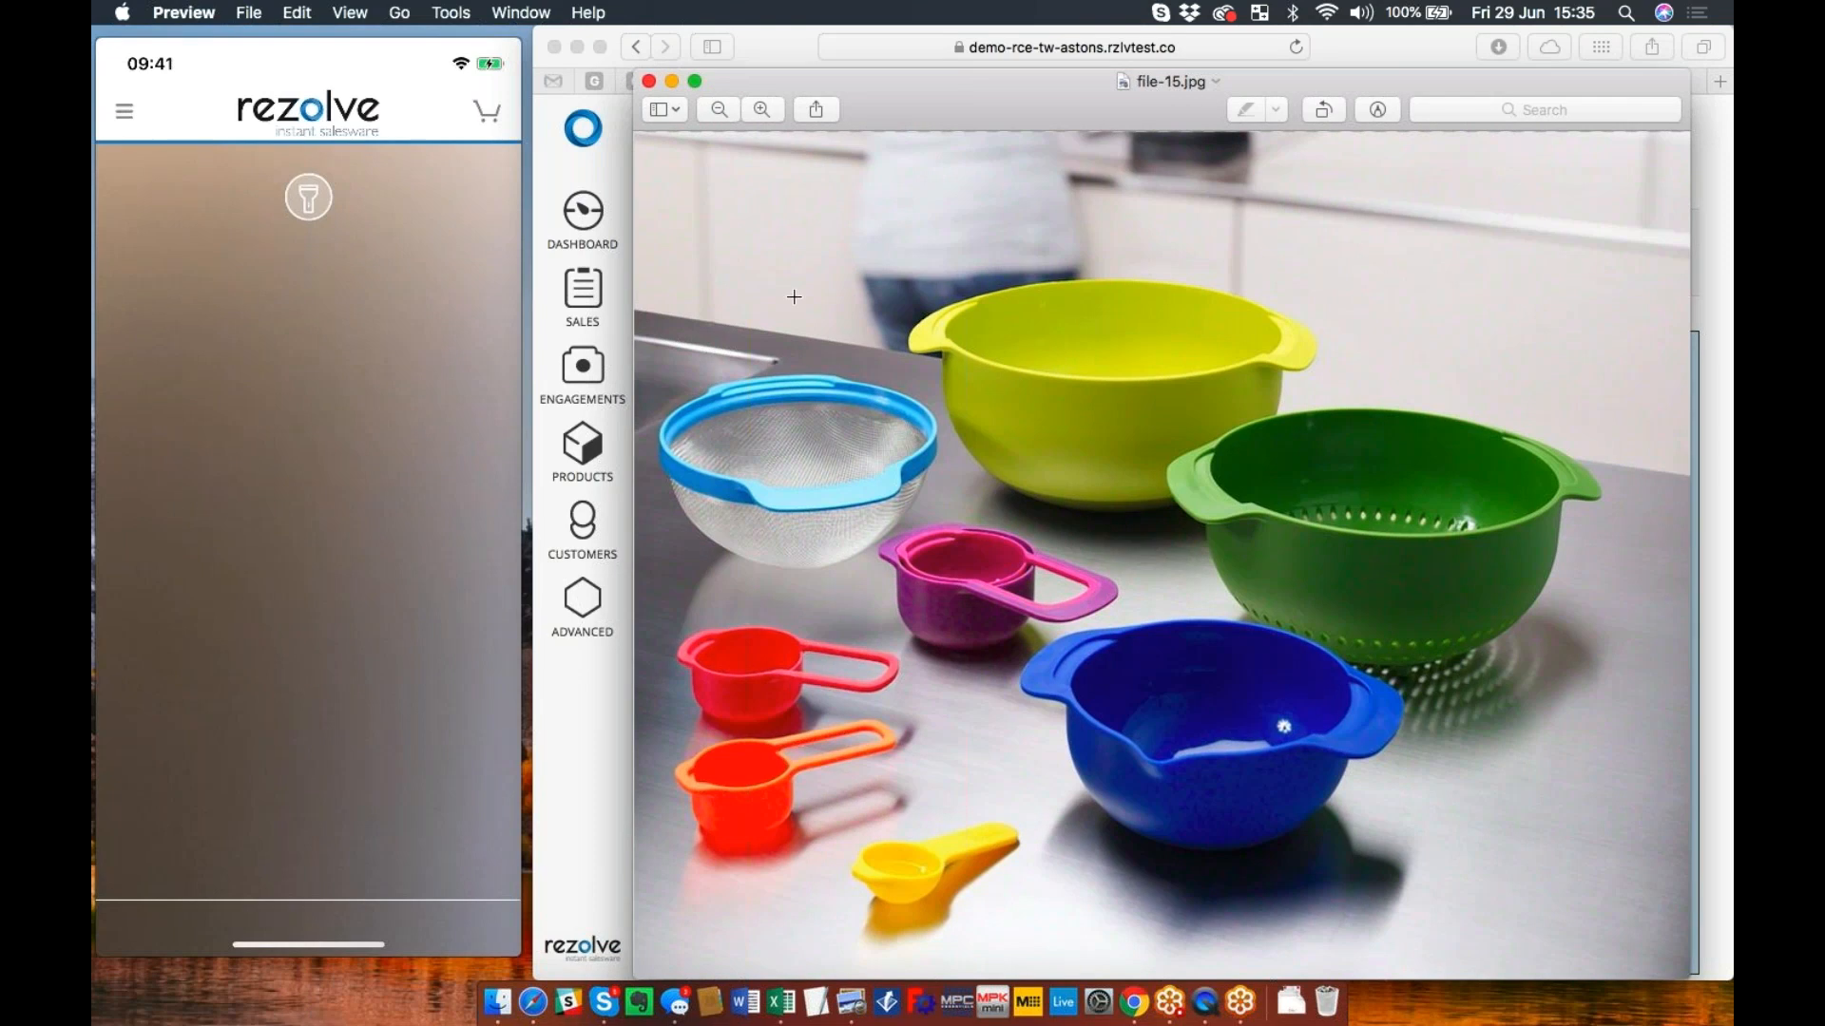
left_click(348, 13)
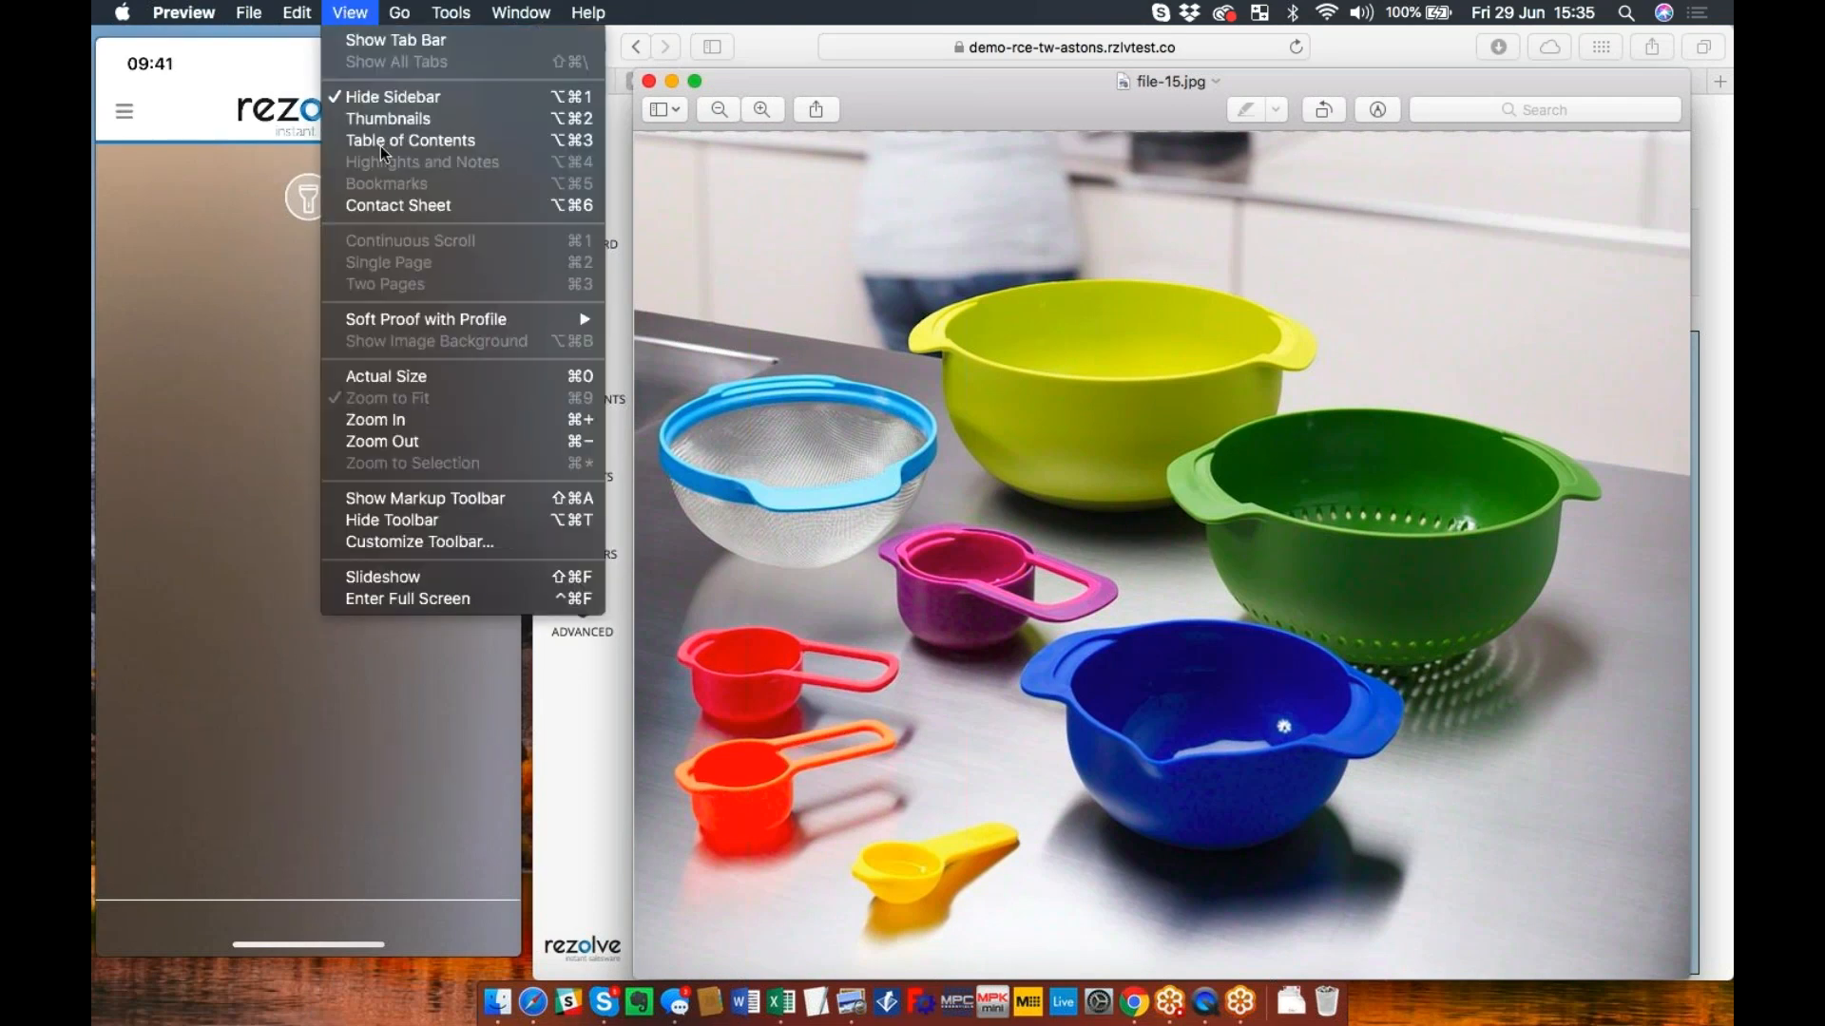
left_click(390, 376)
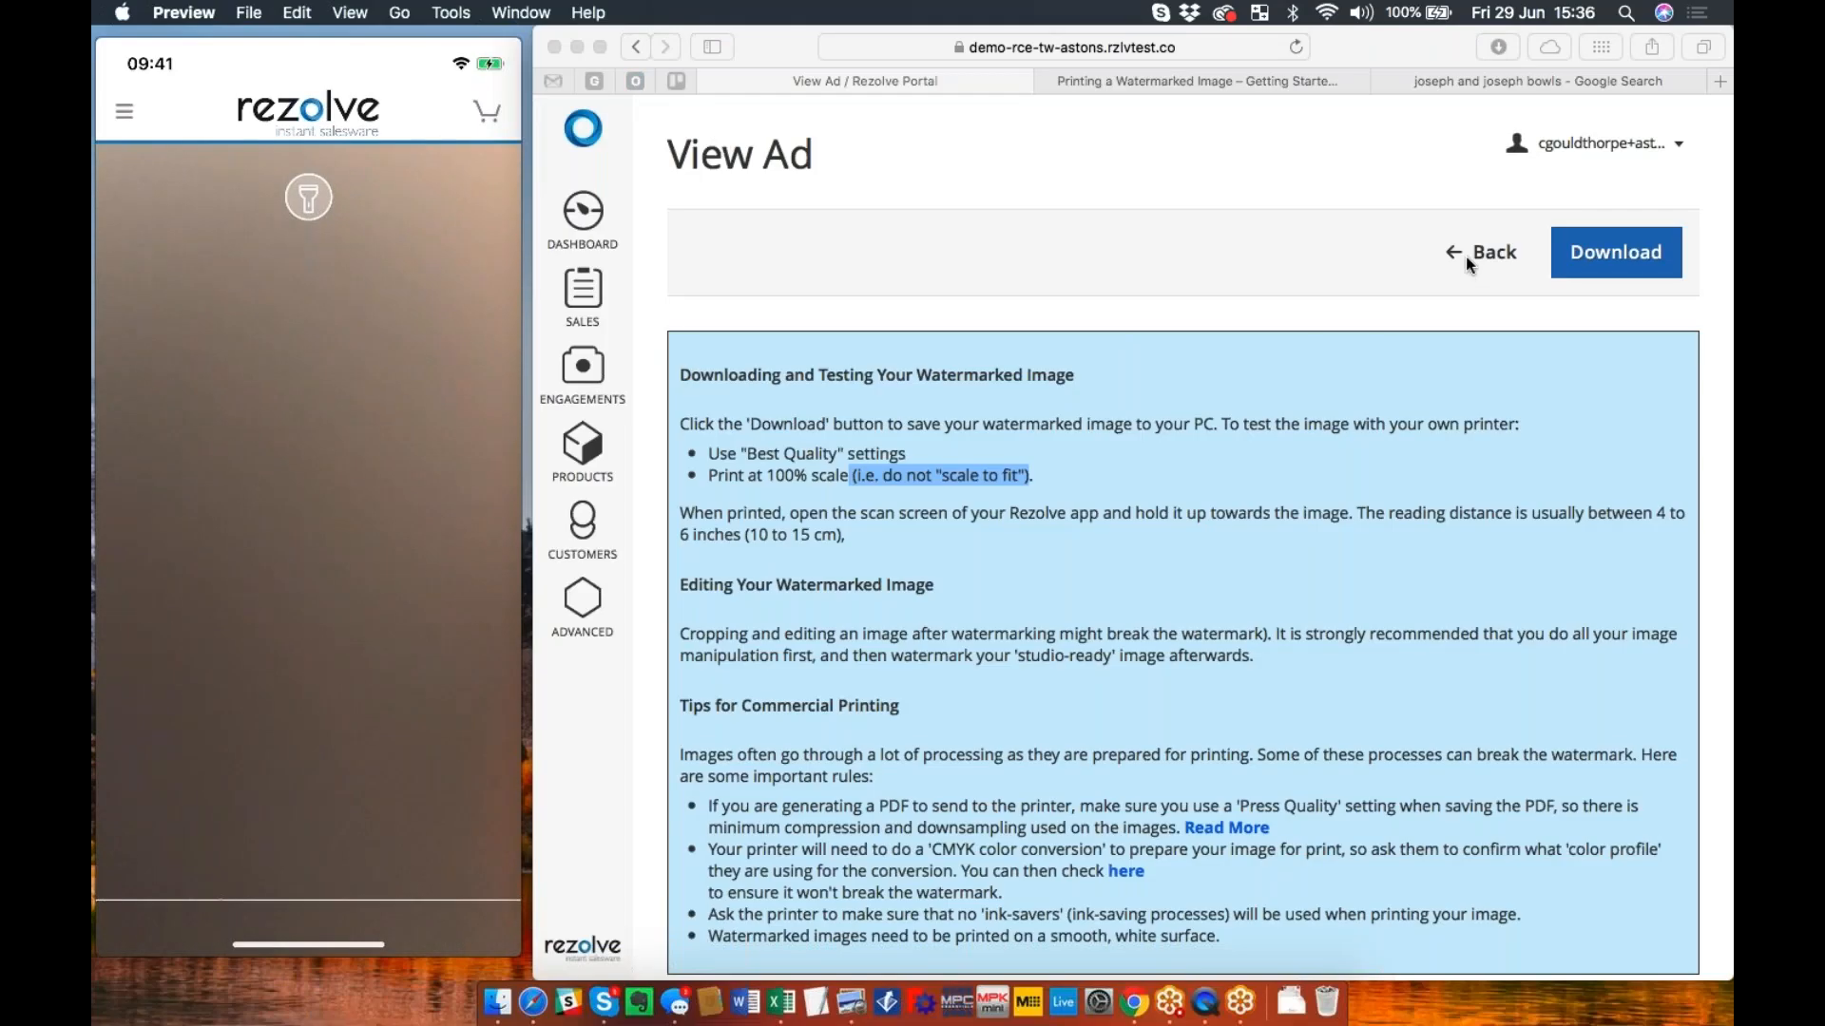
Step: Leave the View Ad page and return to the Shoppable Ads list
left_click(1454, 256)
left_click(1451, 262)
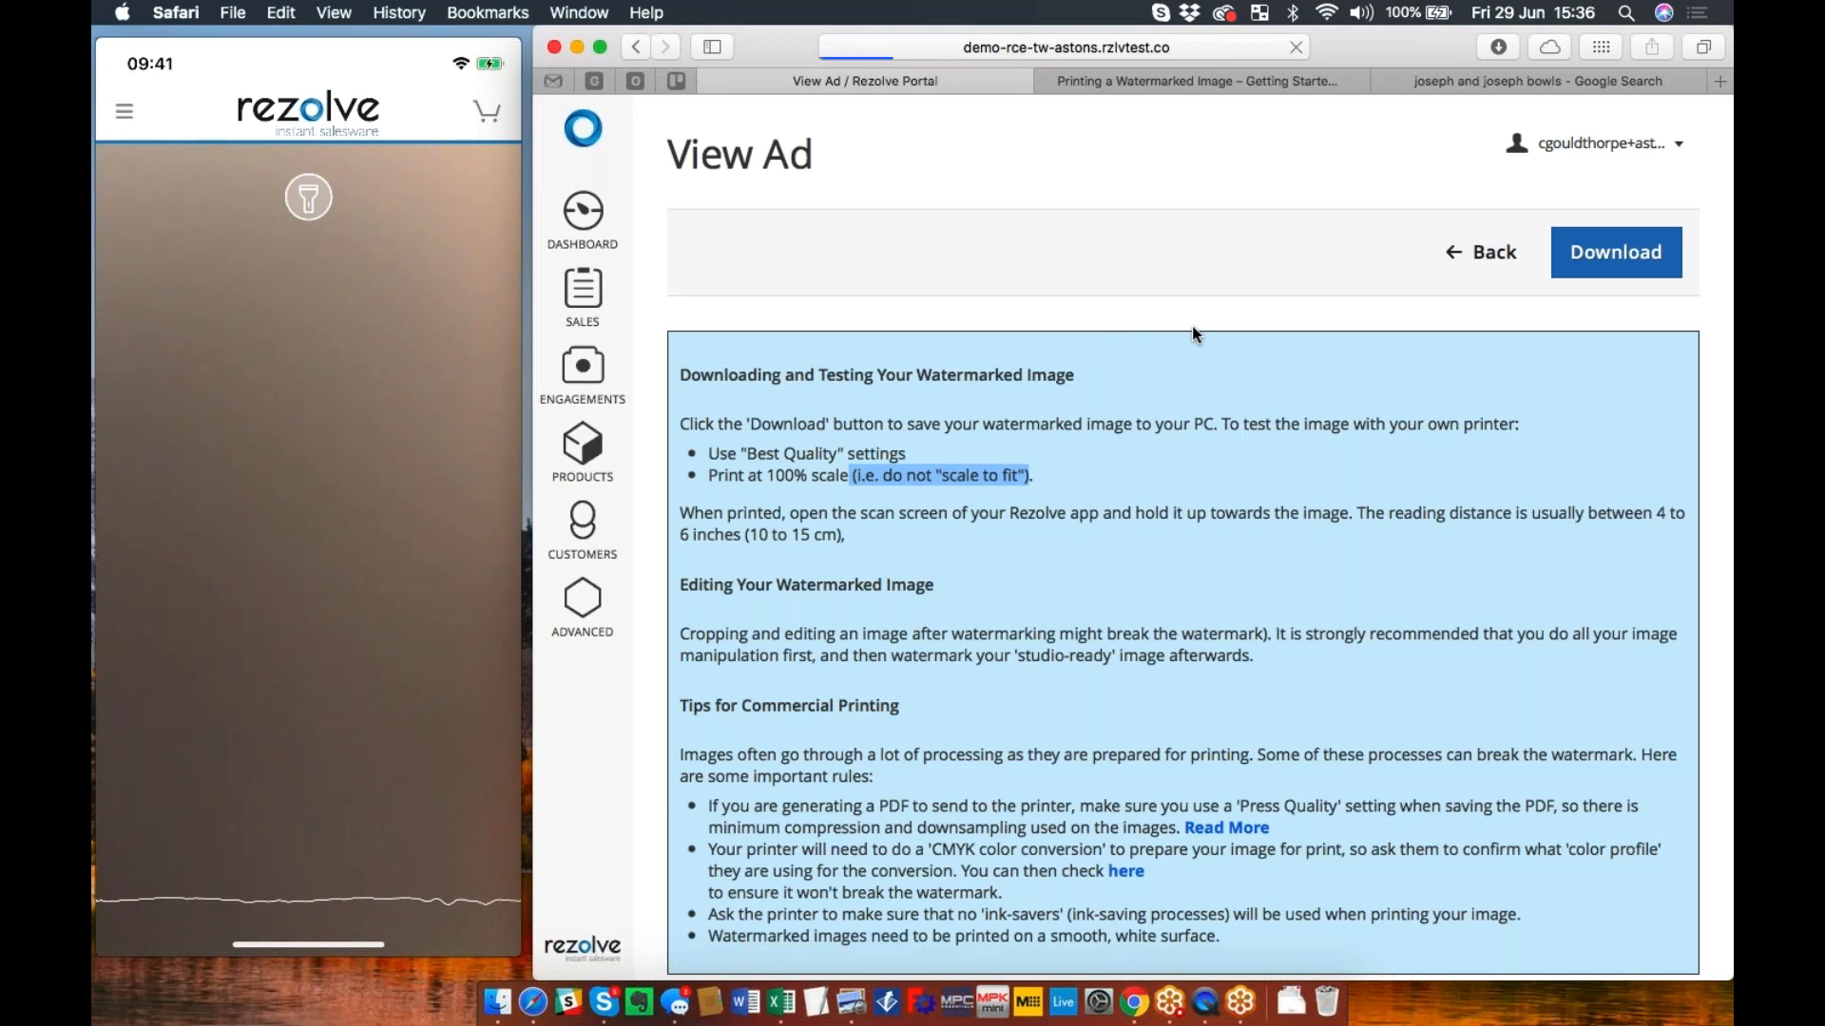